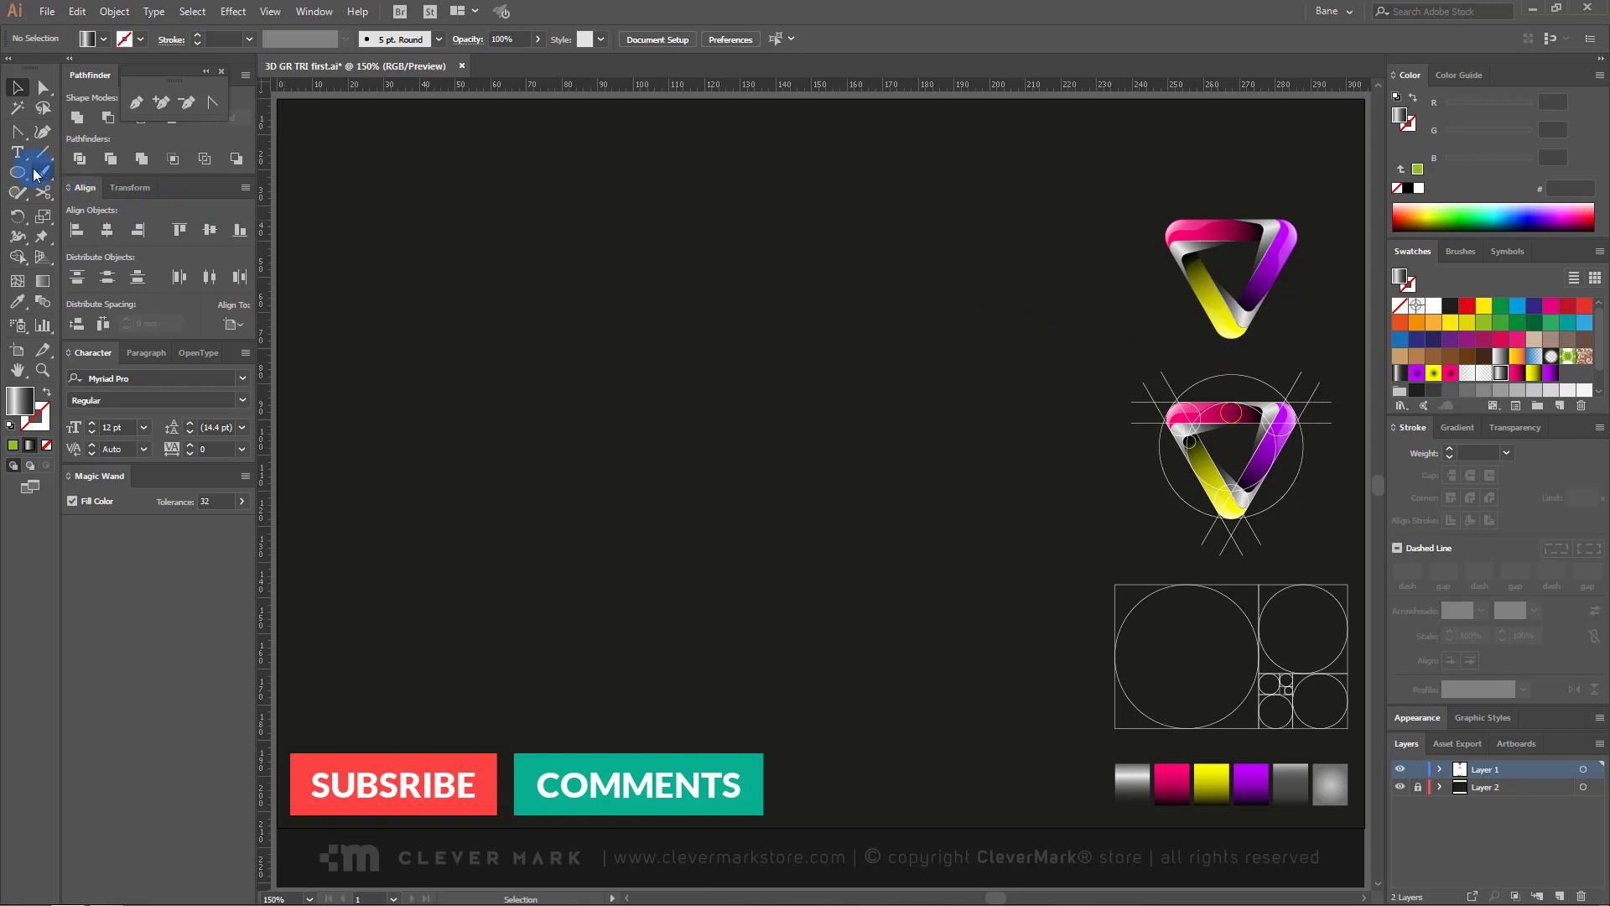
# Step: Draw a large circle on the empty left side of the artboard with the Ellipse Tool
pyautogui.moveTo(16, 172); pyautogui.dragTo(90, 216)
pyautogui.moveTo(675, 448); pyautogui.dragTo(949, 579)
pyautogui.click(33, 87)
pyautogui.click(10, 87)
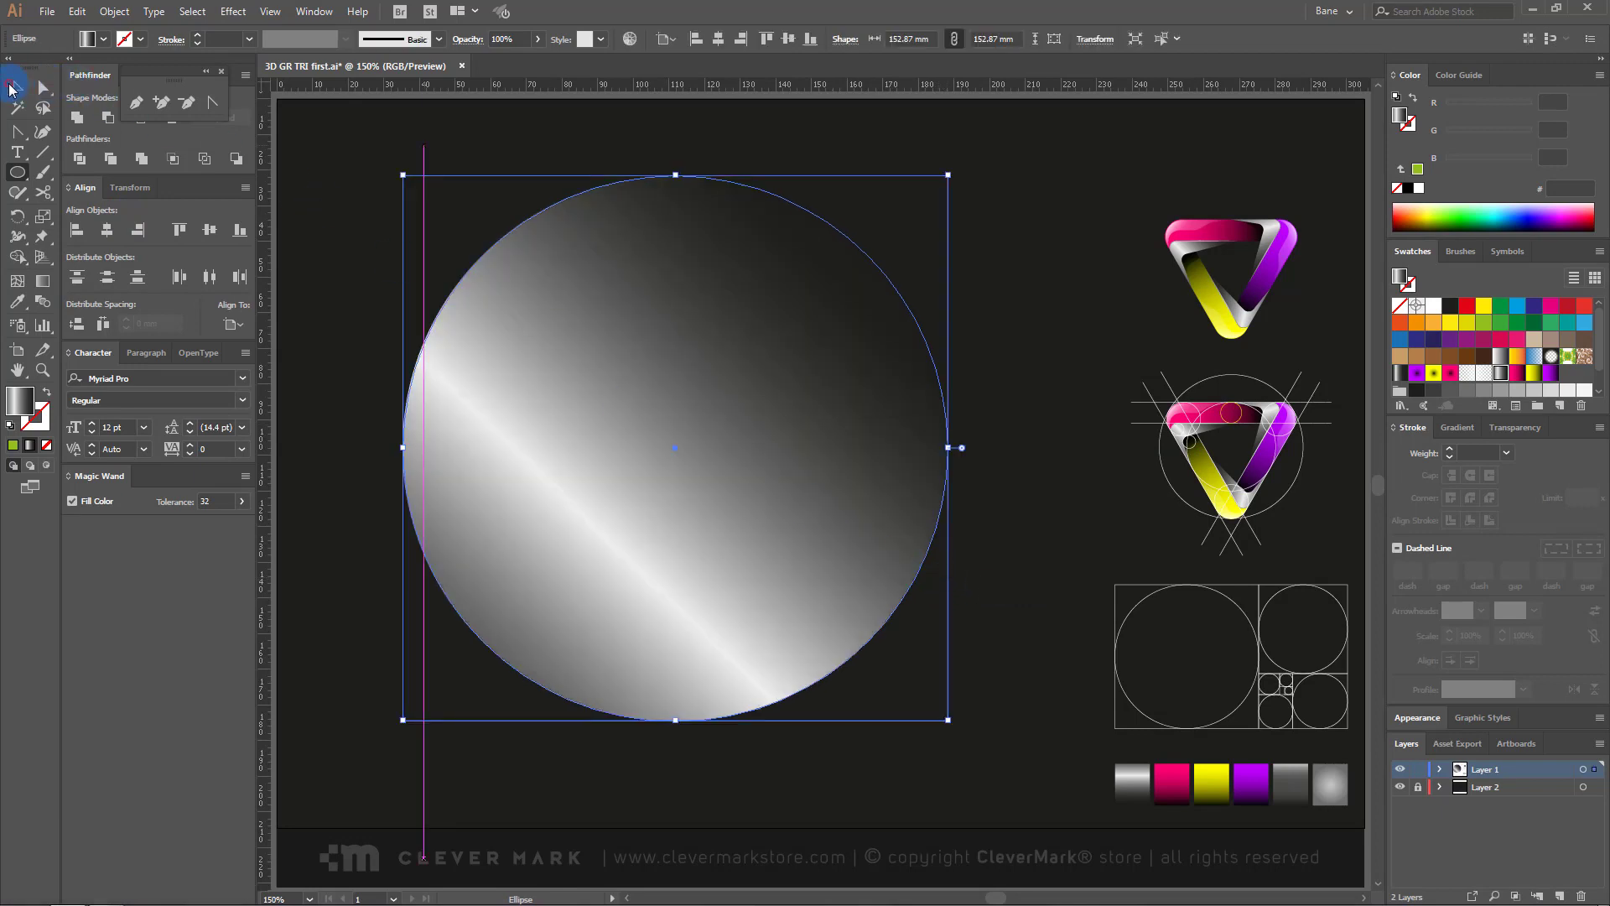
# Step: Give the circle an orange 1 pt outline with no fill, then reselect it
pyautogui.click(1433, 322)
pyautogui.click(46, 393)
pyautogui.click(451, 198)
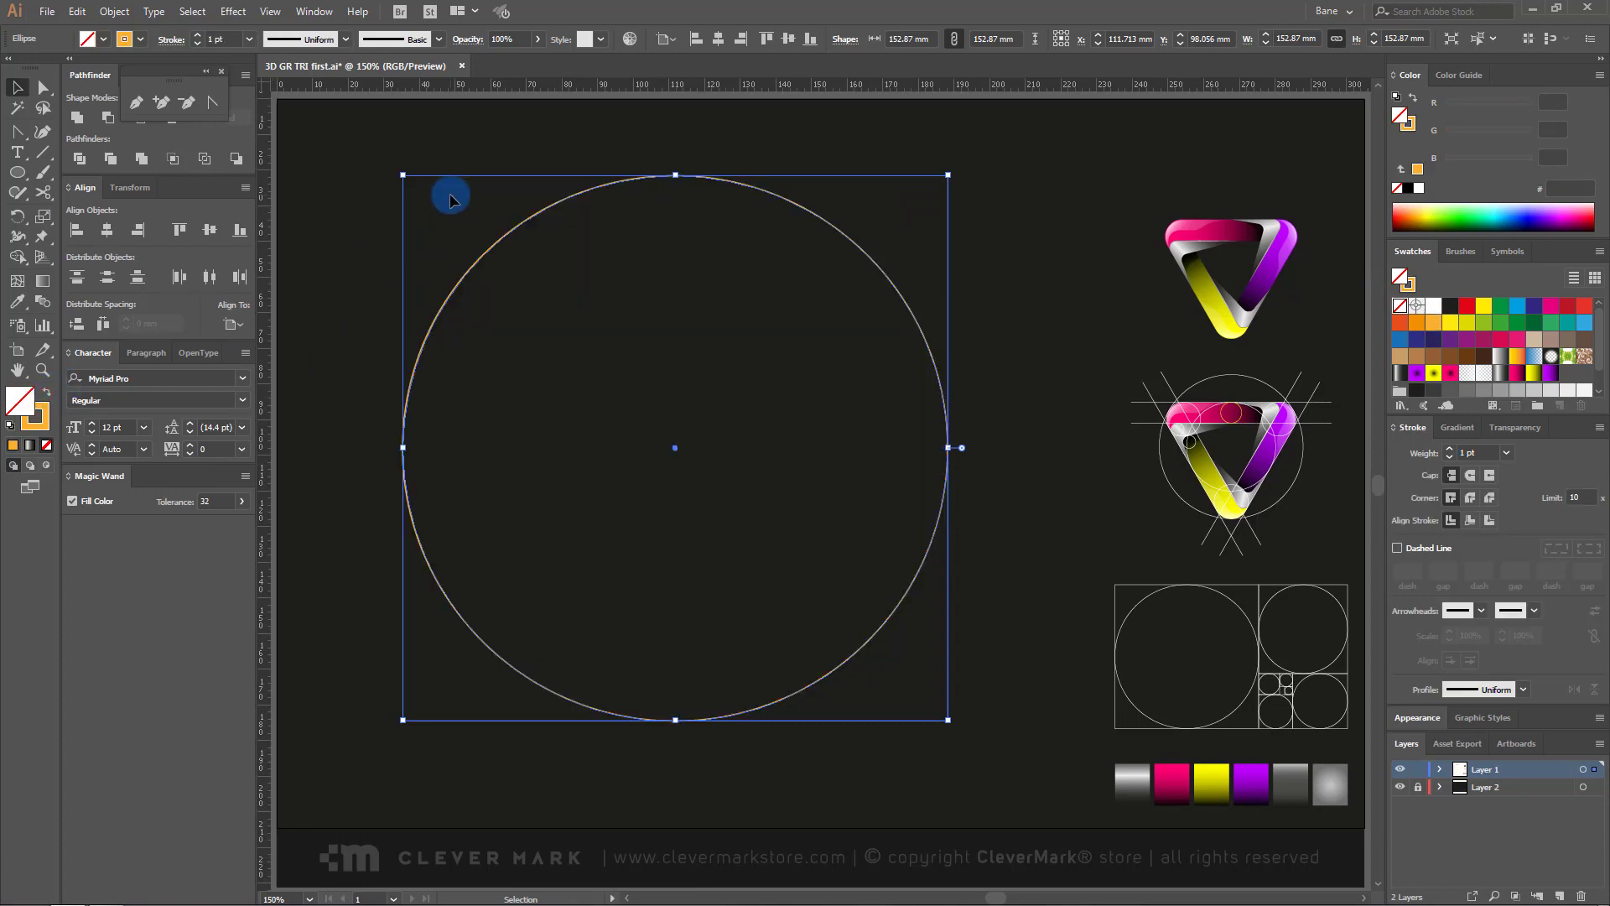
pyautogui.moveTo(437, 170); pyautogui.dragTo(697, 300)
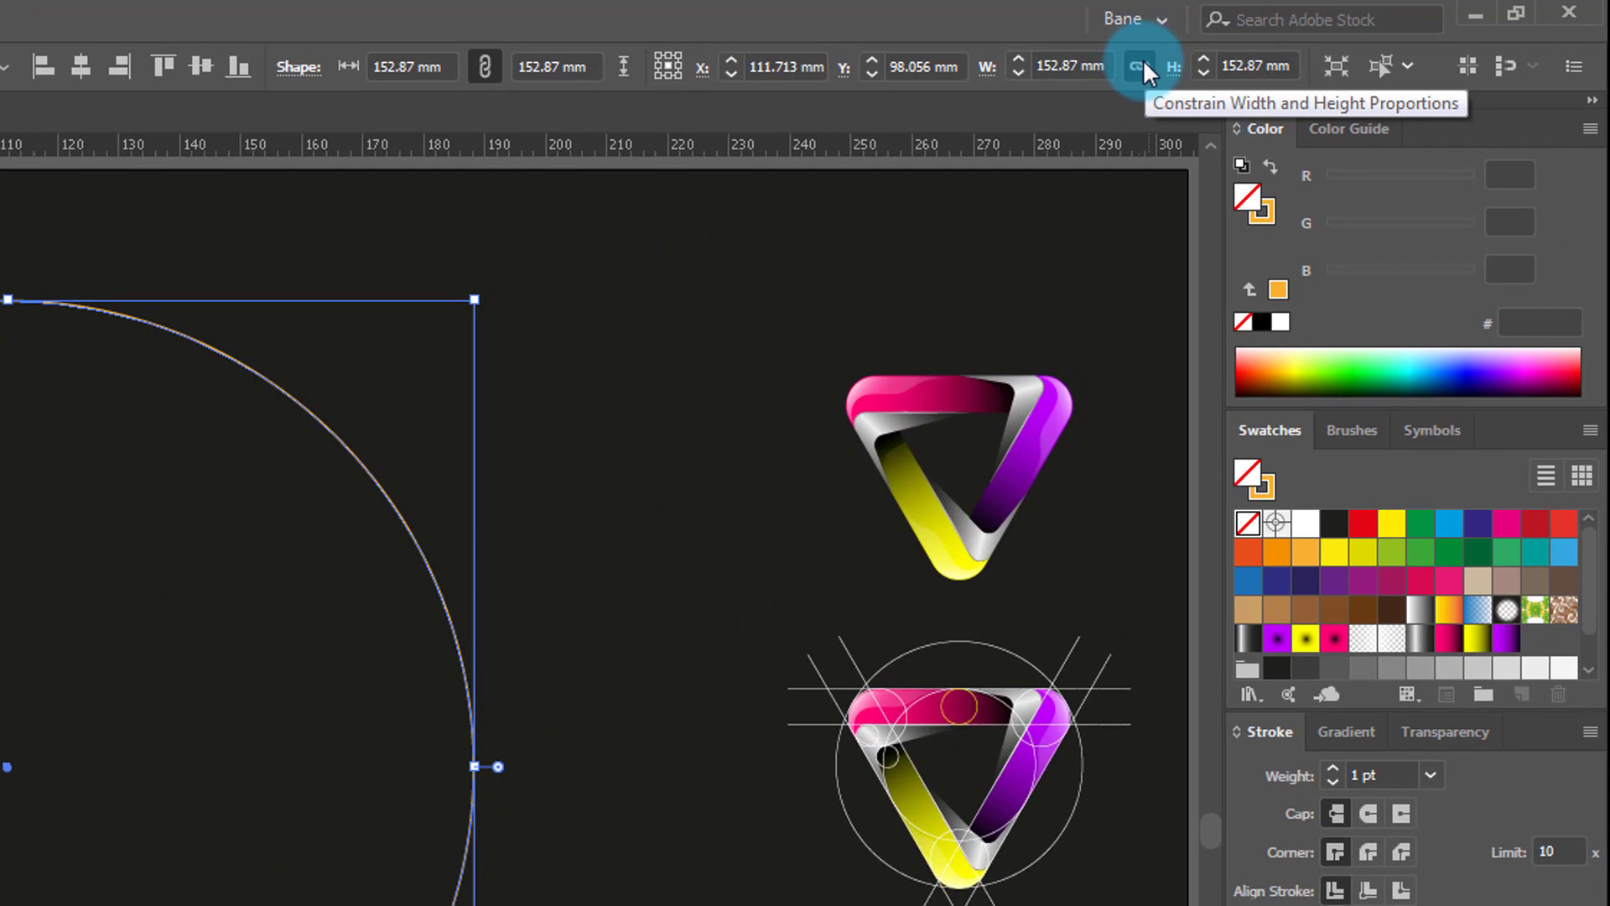
# Step: Add five concentric copies, each width divided by 1.618, down to a 13.786 mm circle
pyautogui.click(1082, 66)
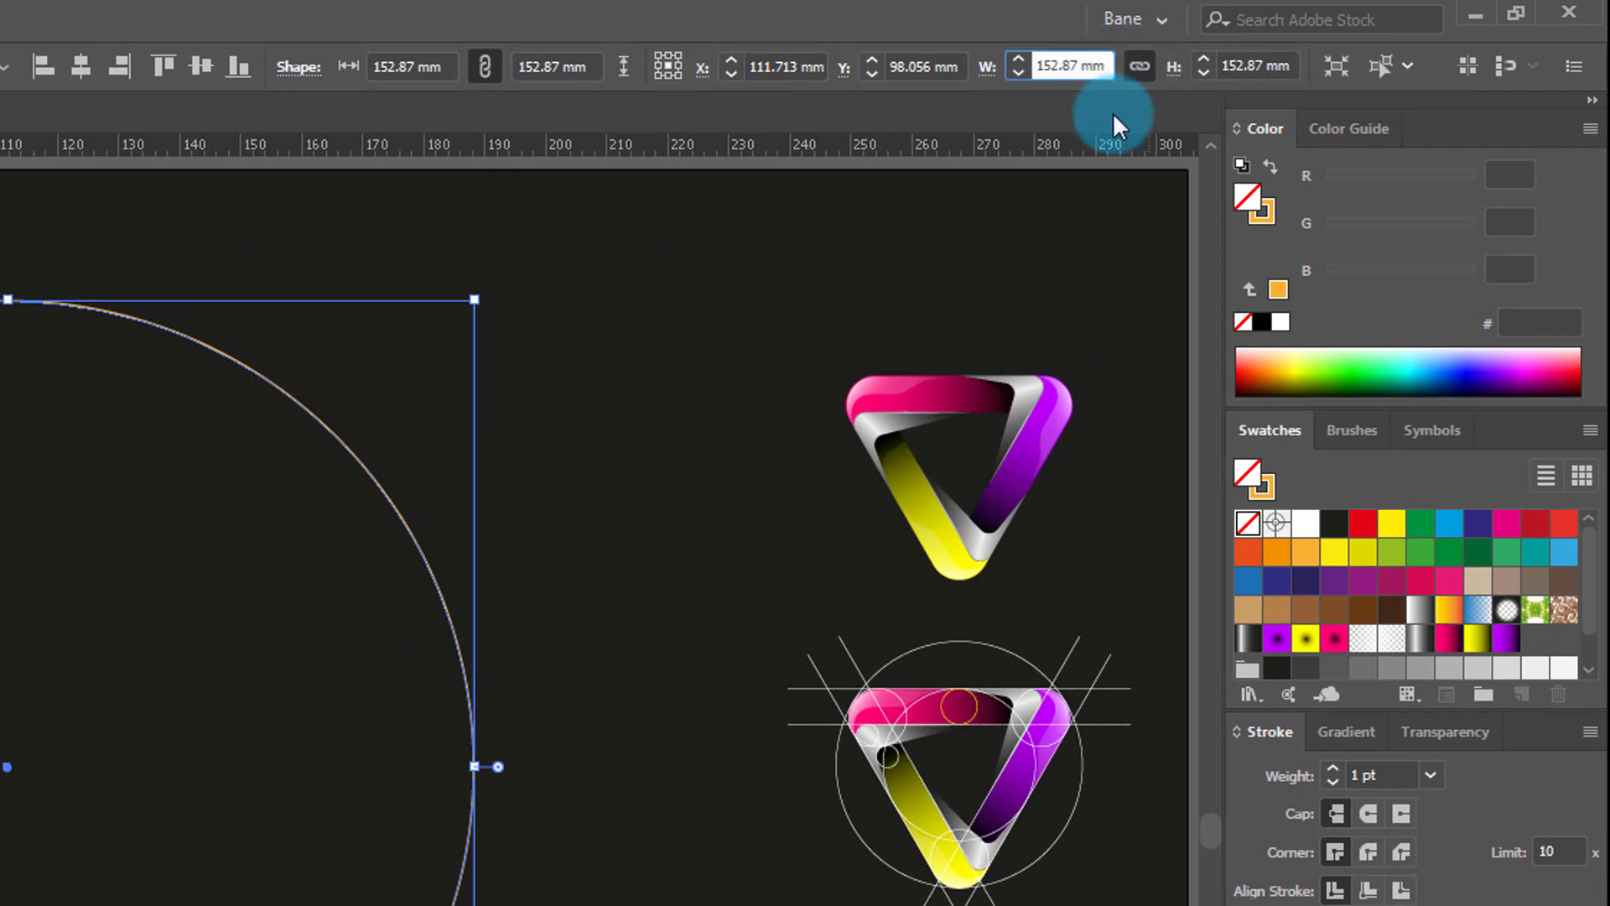
pyautogui.write('/1.618')
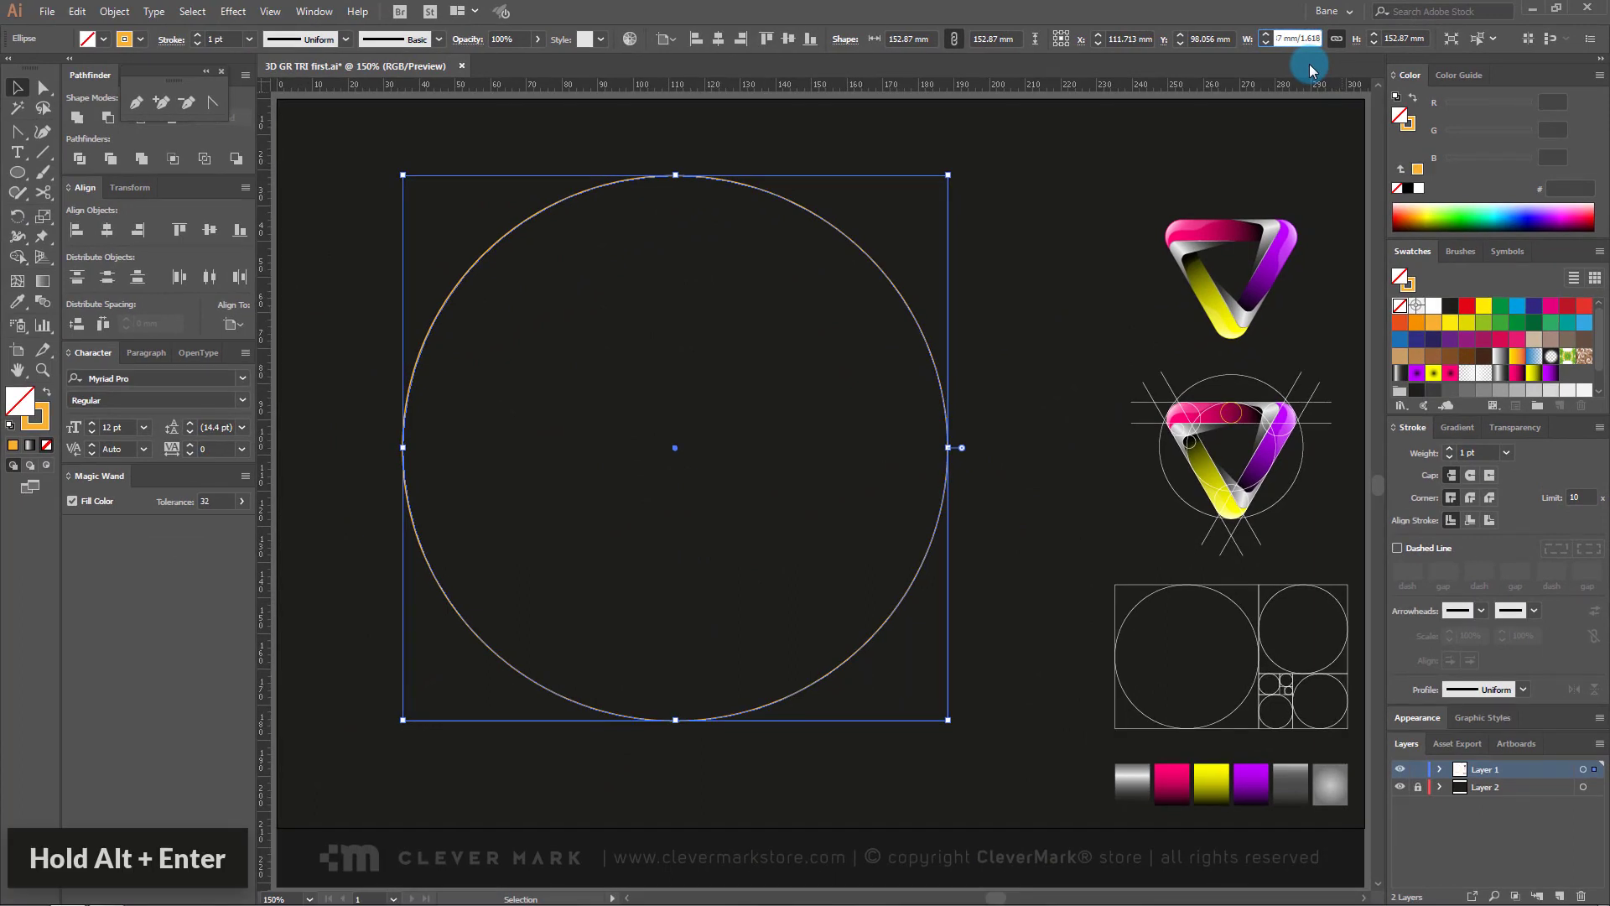
pyautogui.hotkey('alt', 'Return')
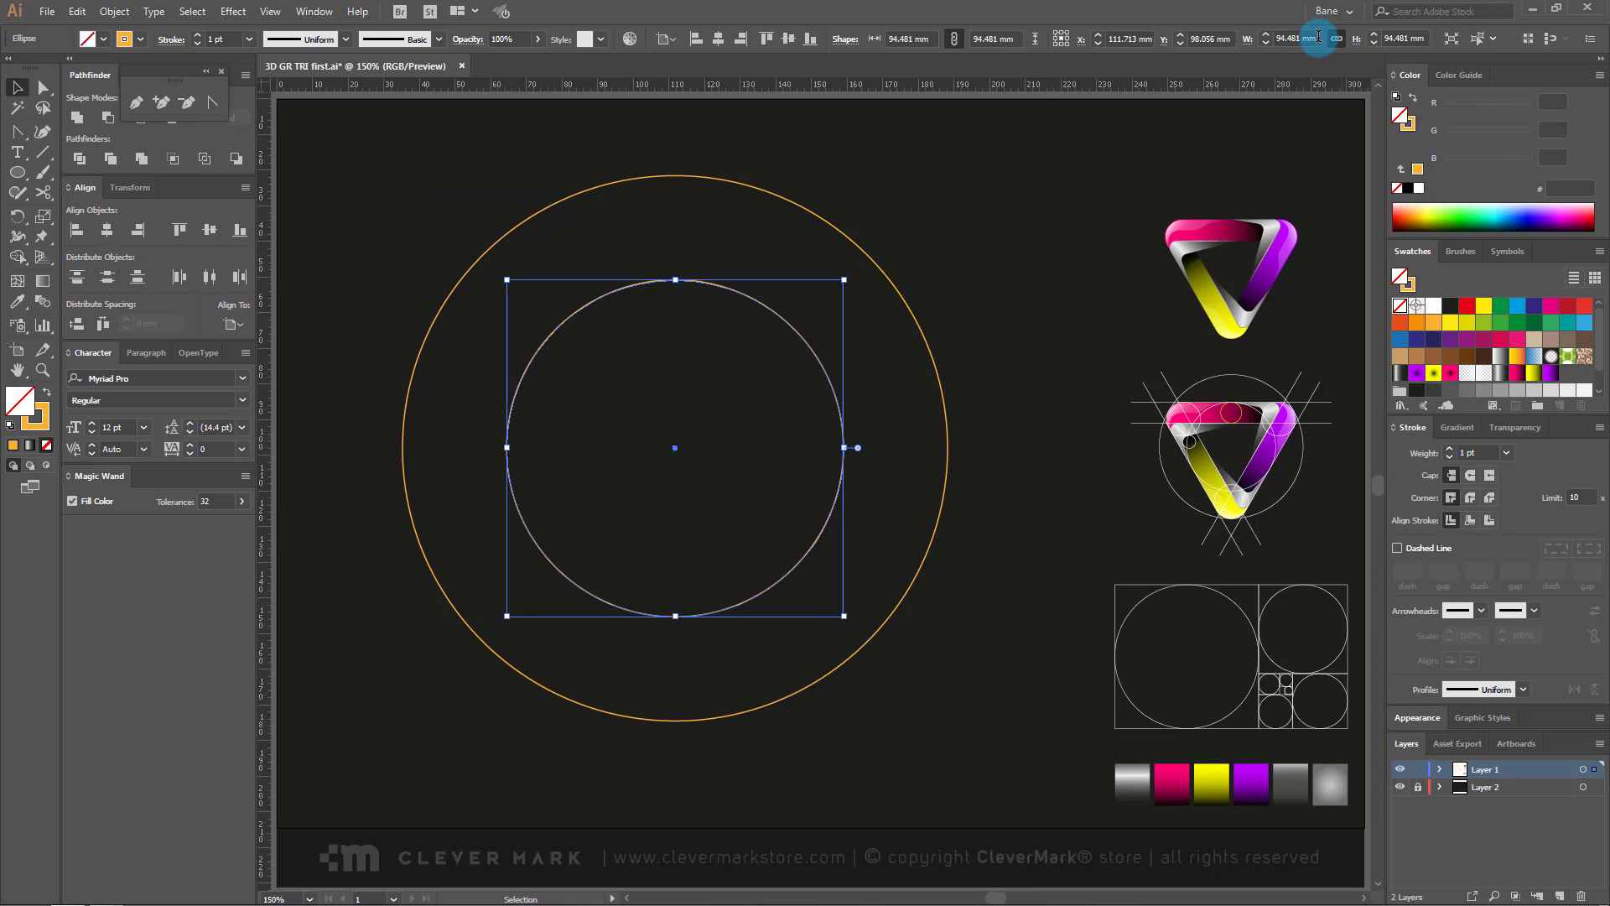
pyautogui.click(1318, 36)
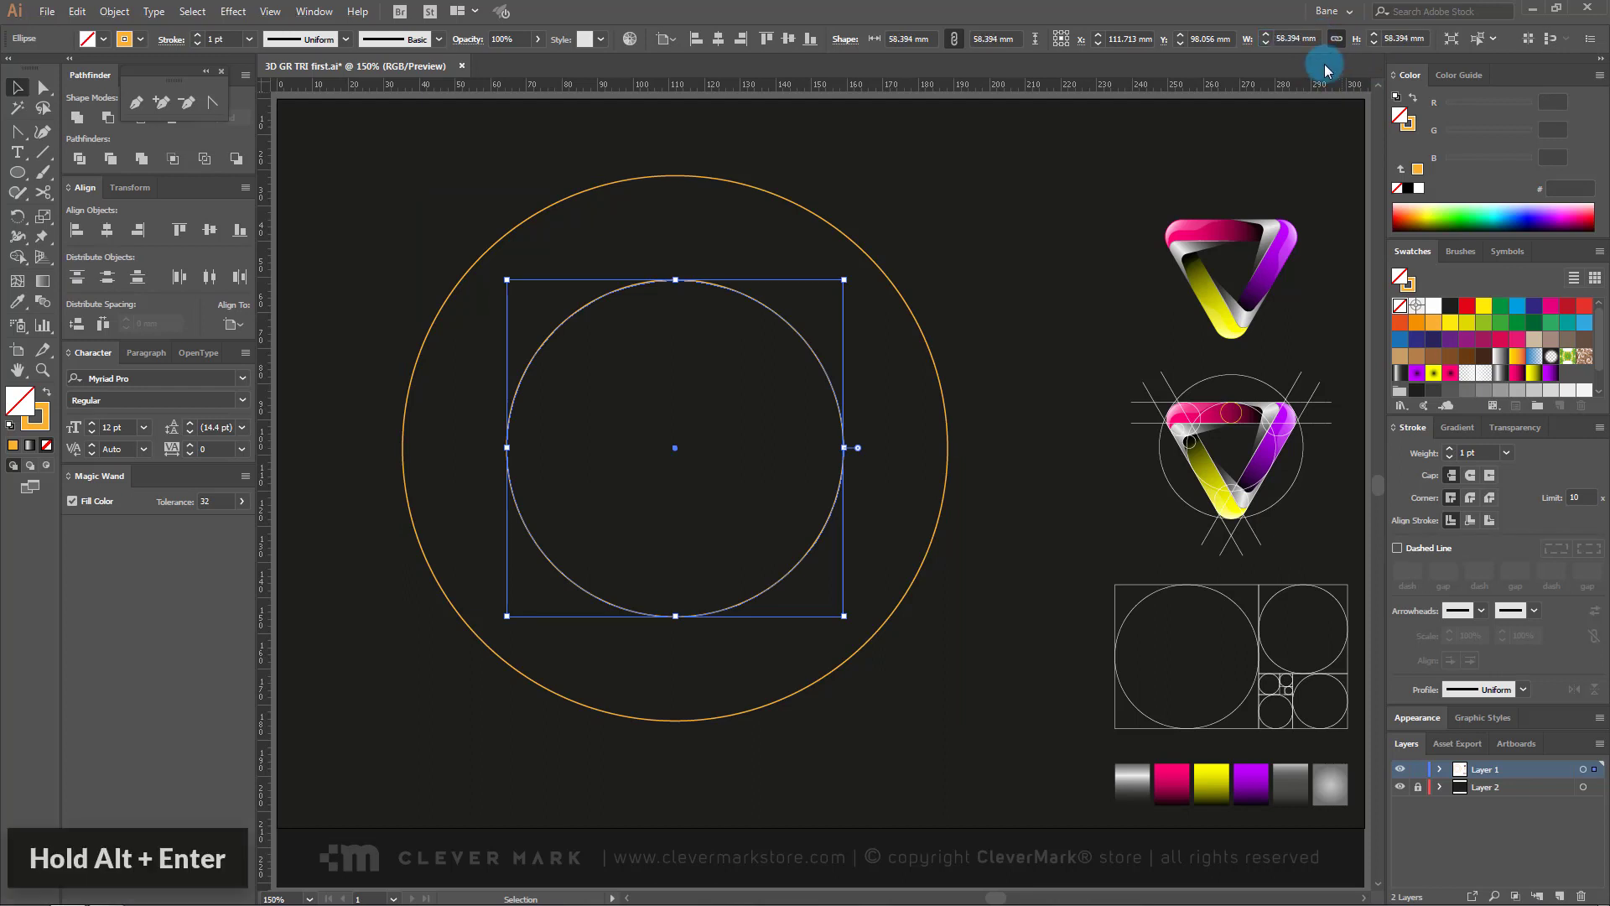
pyautogui.hotkey('alt', 'Return')
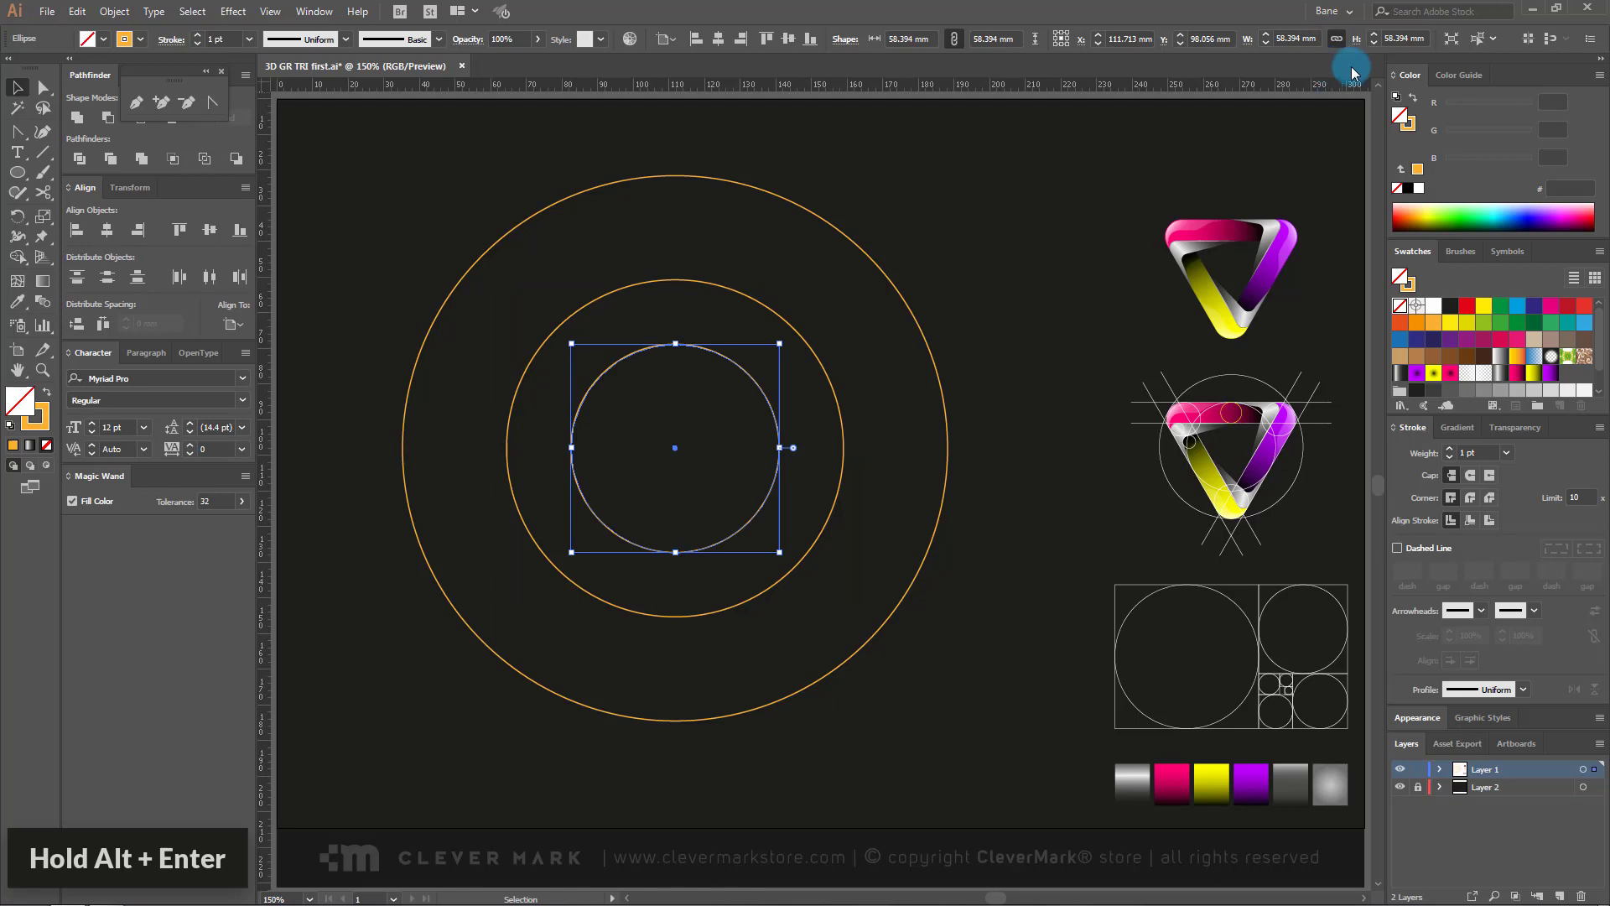
pyautogui.click(1305, 39)
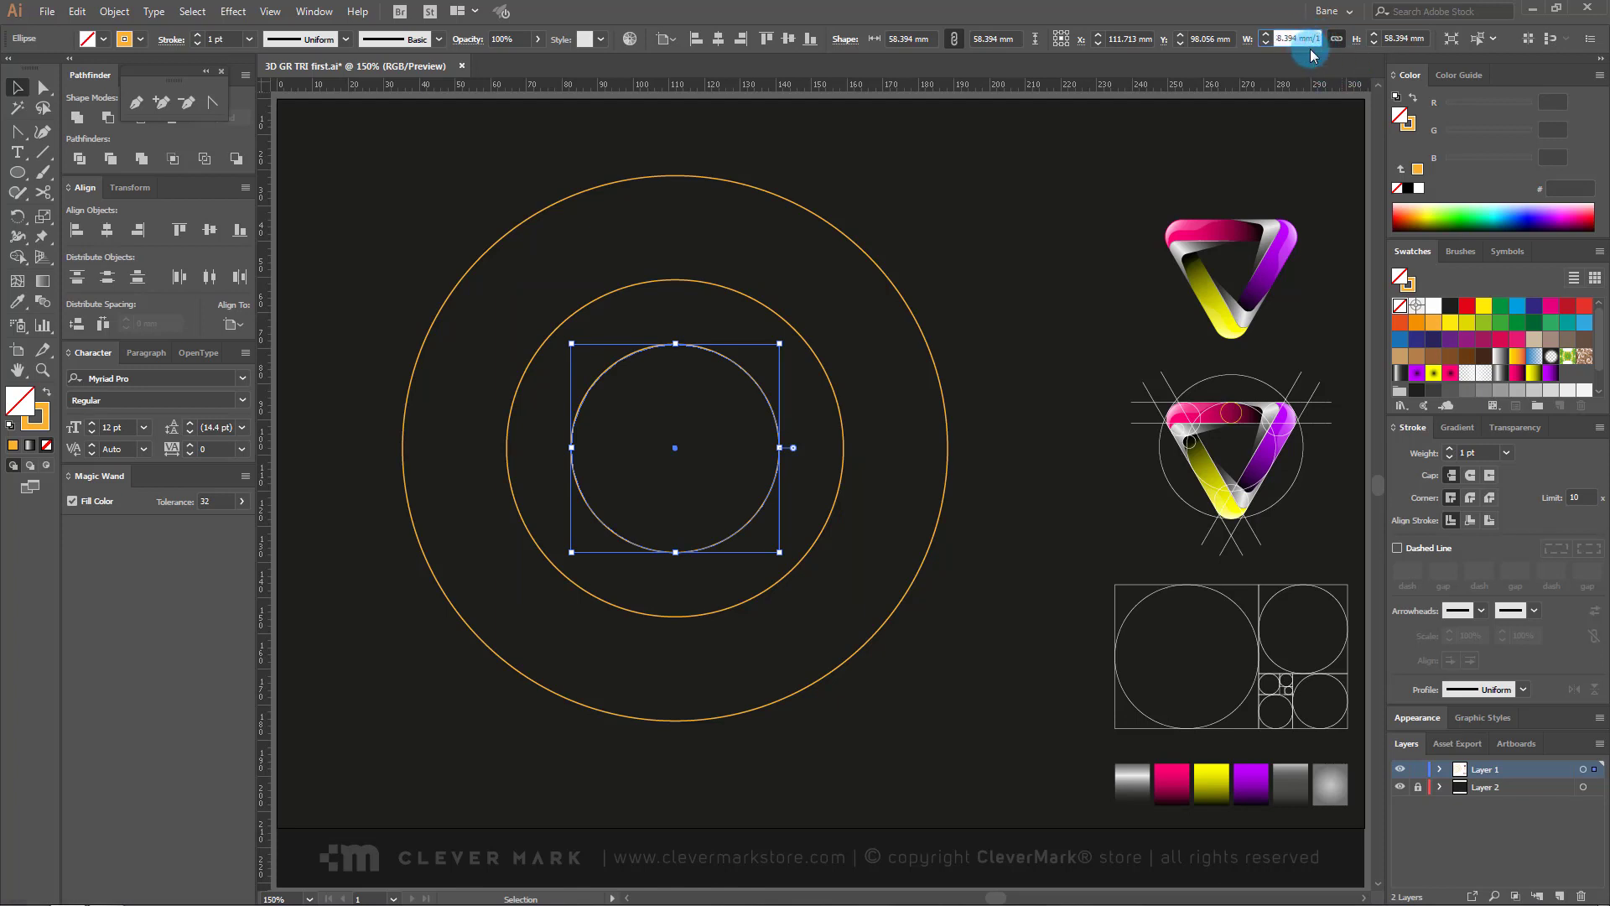
pyautogui.hotkey('alt', 'Return')
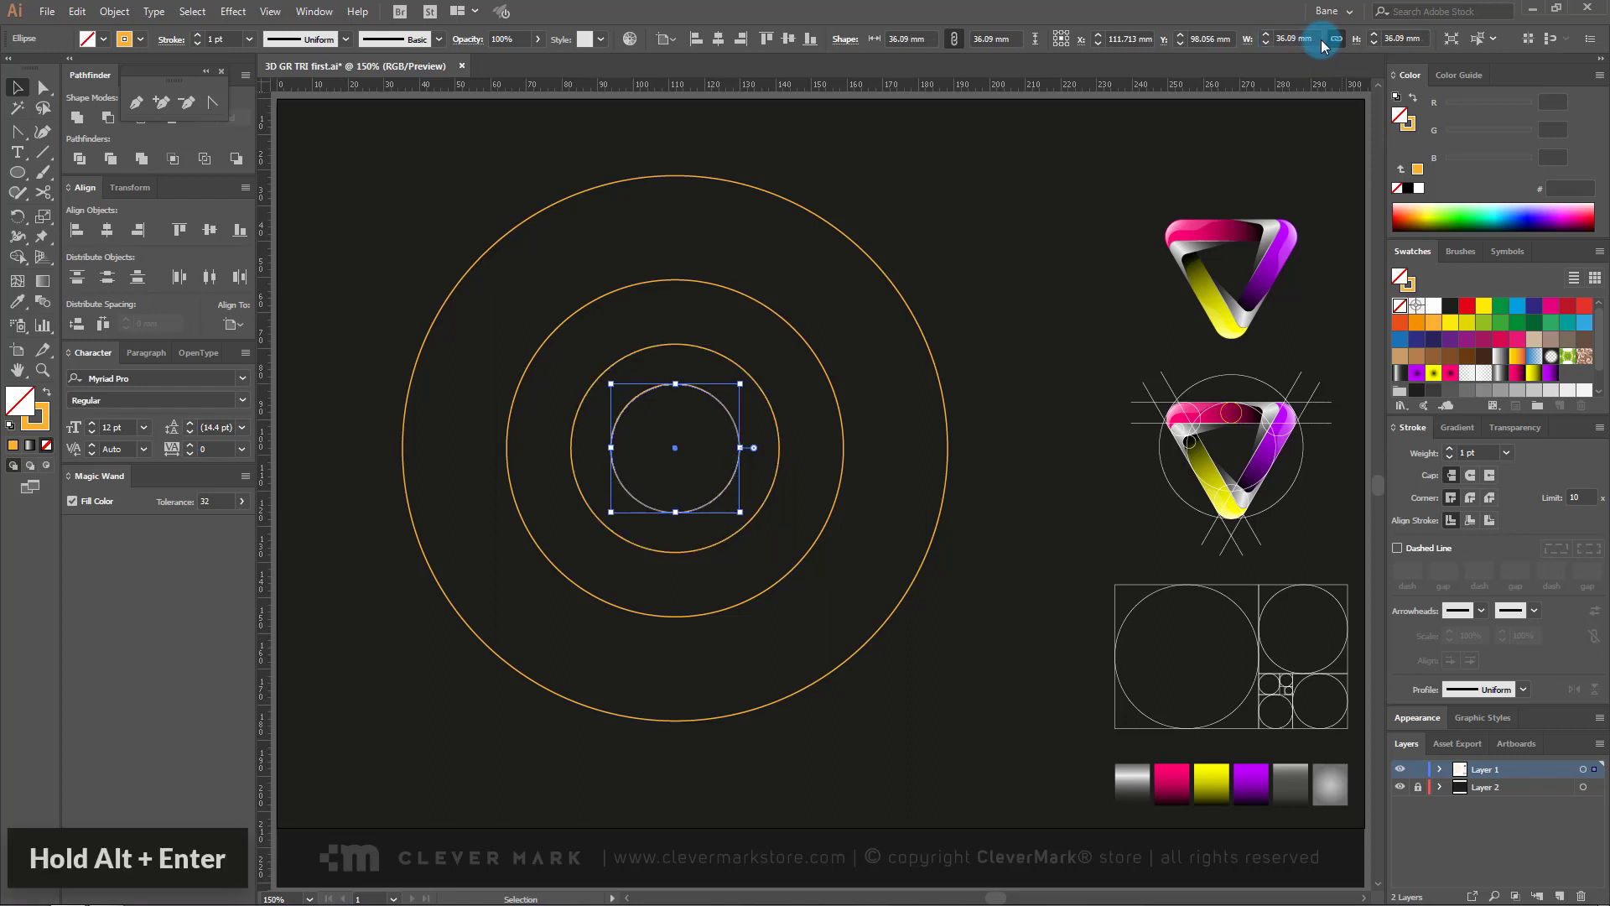
pyautogui.click(1311, 39)
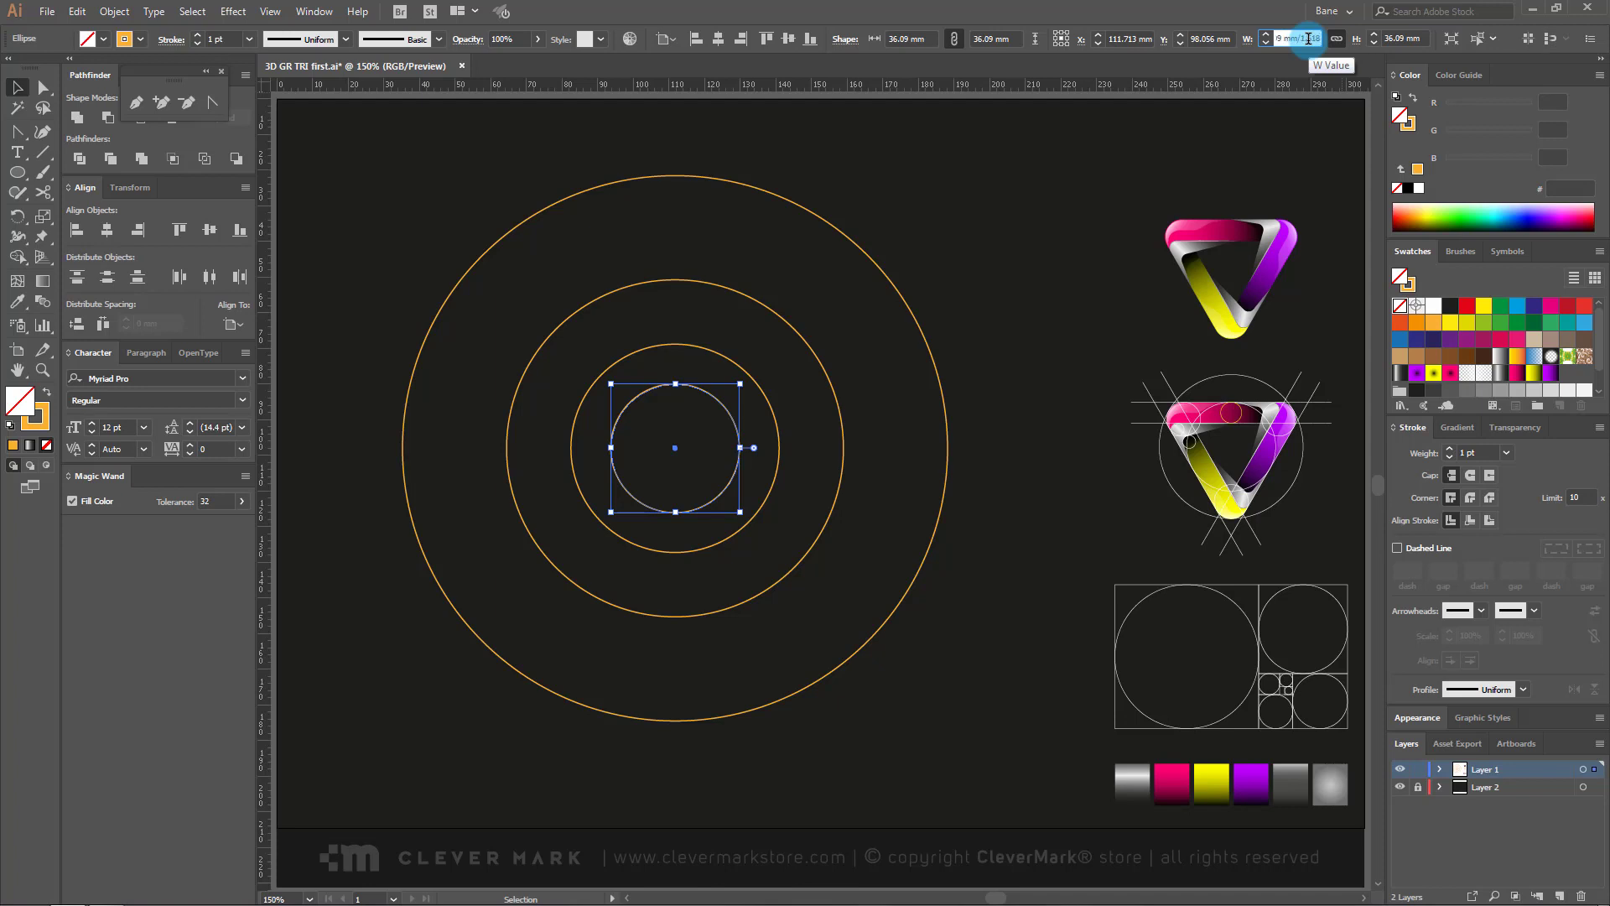
pyautogui.hotkey('alt', 'Return')
pyautogui.click(1308, 38)
pyautogui.write('/')
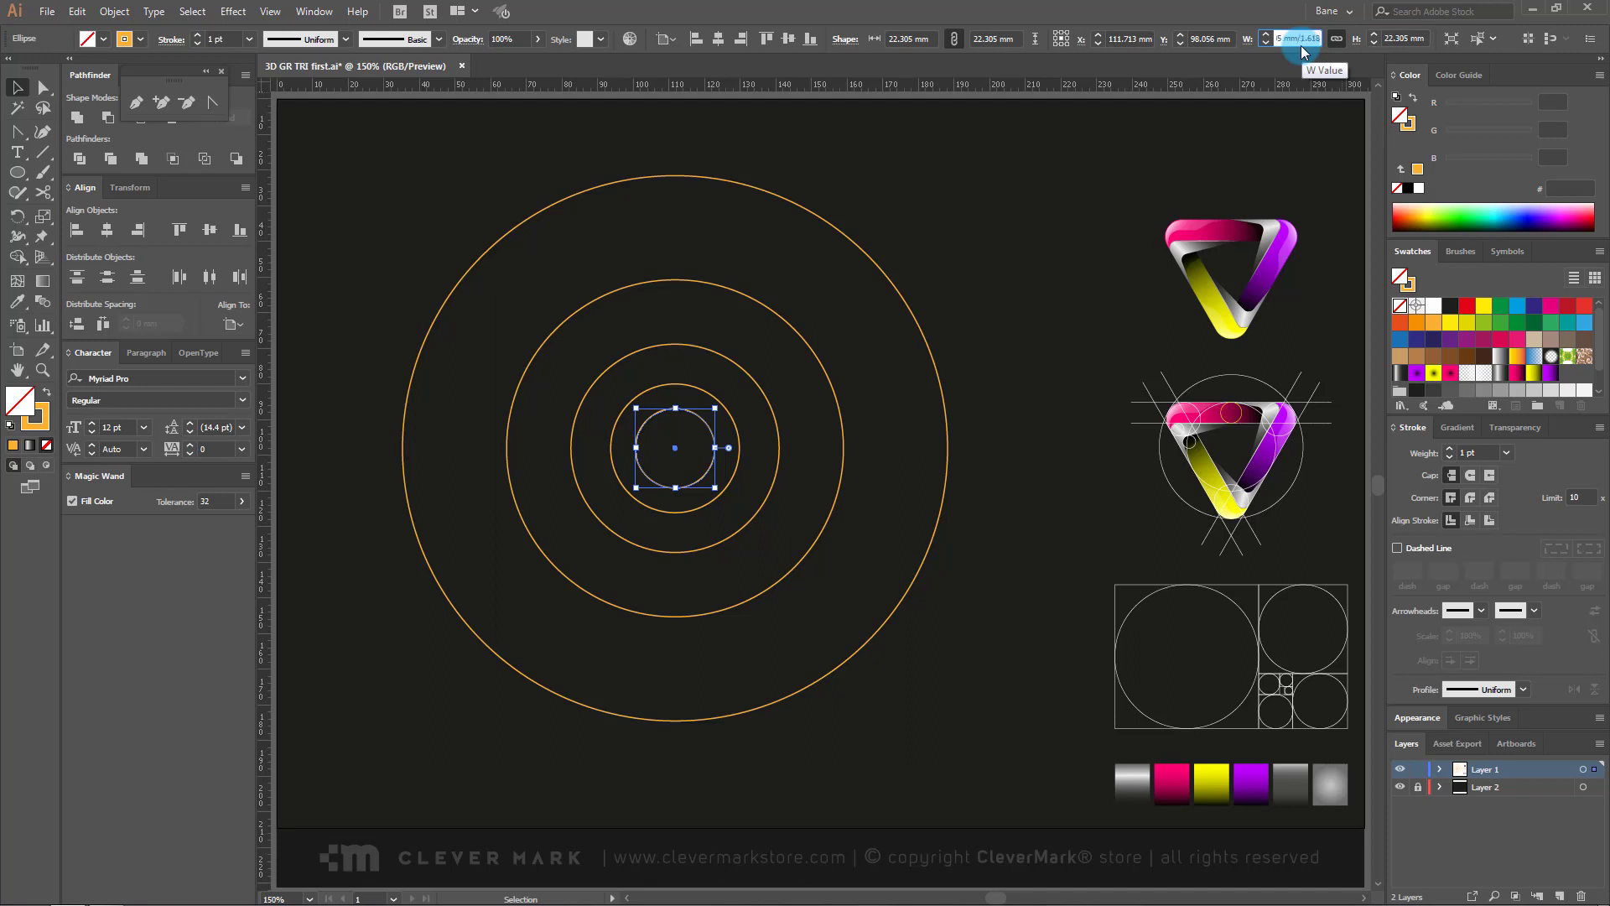
pyautogui.hotkey('alt', 'Return')
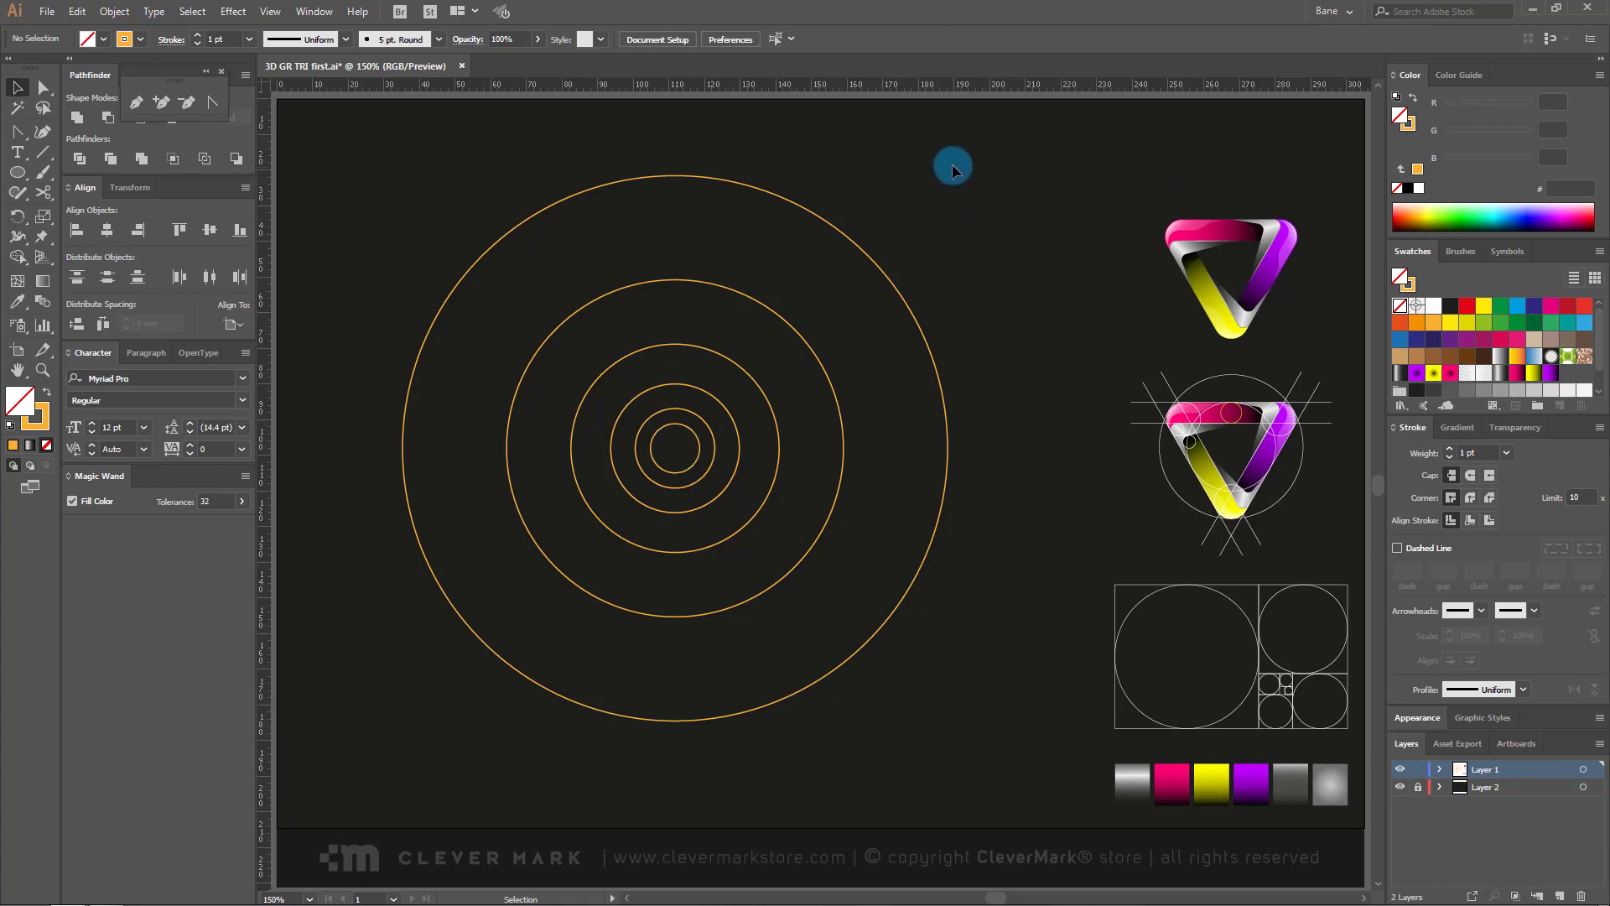
# Step: Move the whole circle set slightly down-right and shrink it around its centre
pyautogui.moveTo(954, 166)
pyautogui.mouseDown()
pyautogui.moveTo(460, 654)
pyautogui.moveTo(390, 696)
pyautogui.mouseUp()
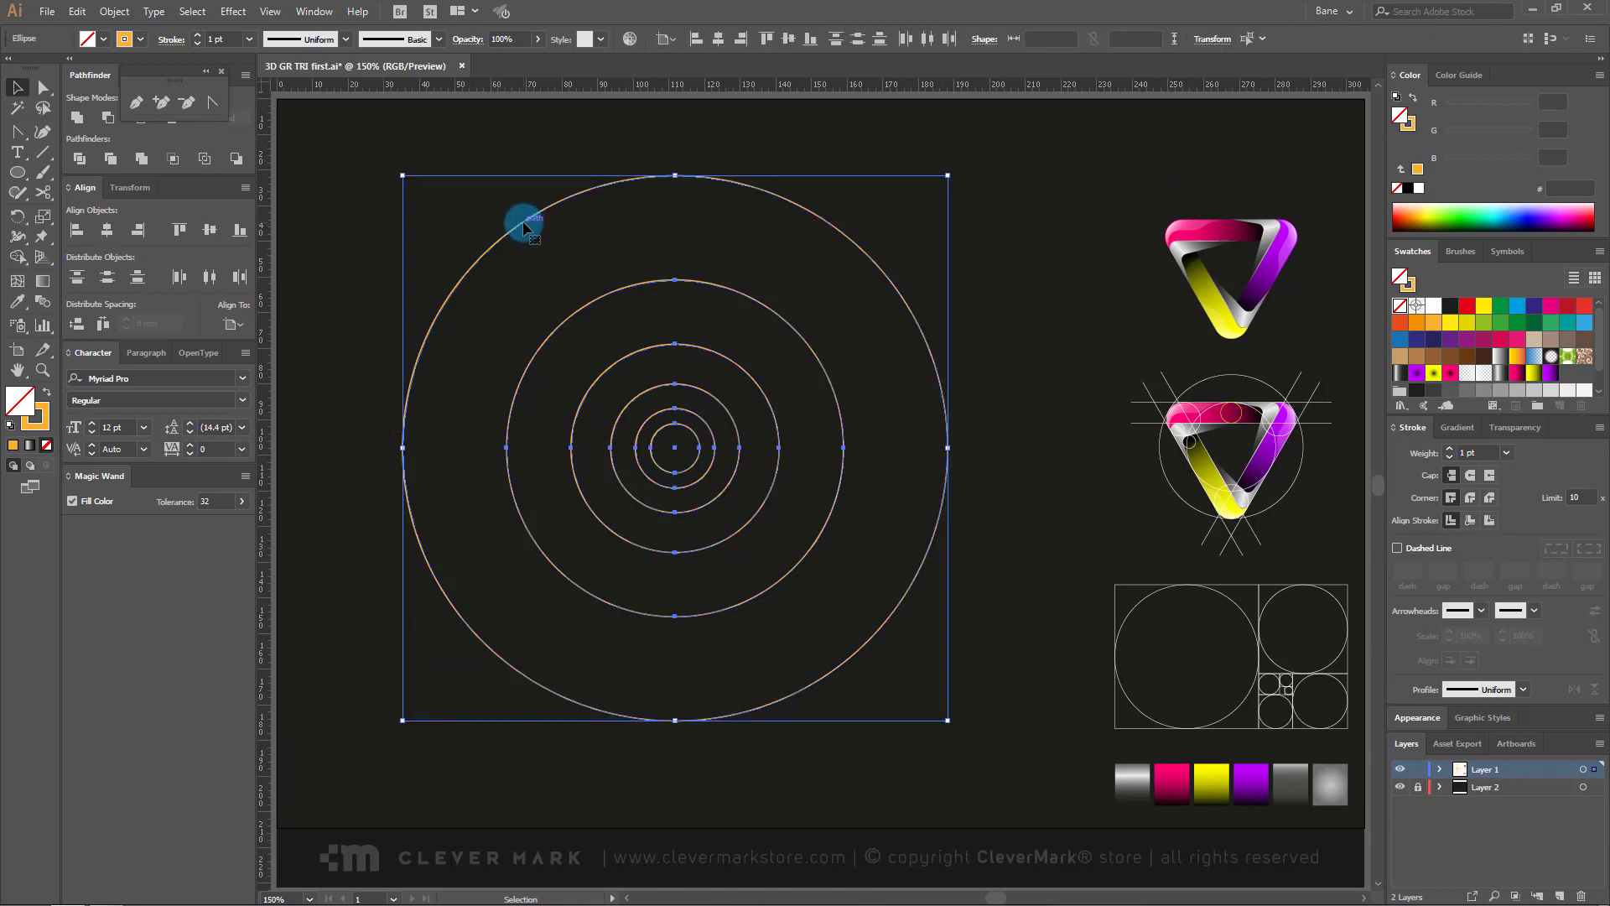
pyautogui.moveTo(520, 224); pyautogui.dragTo(529, 245)
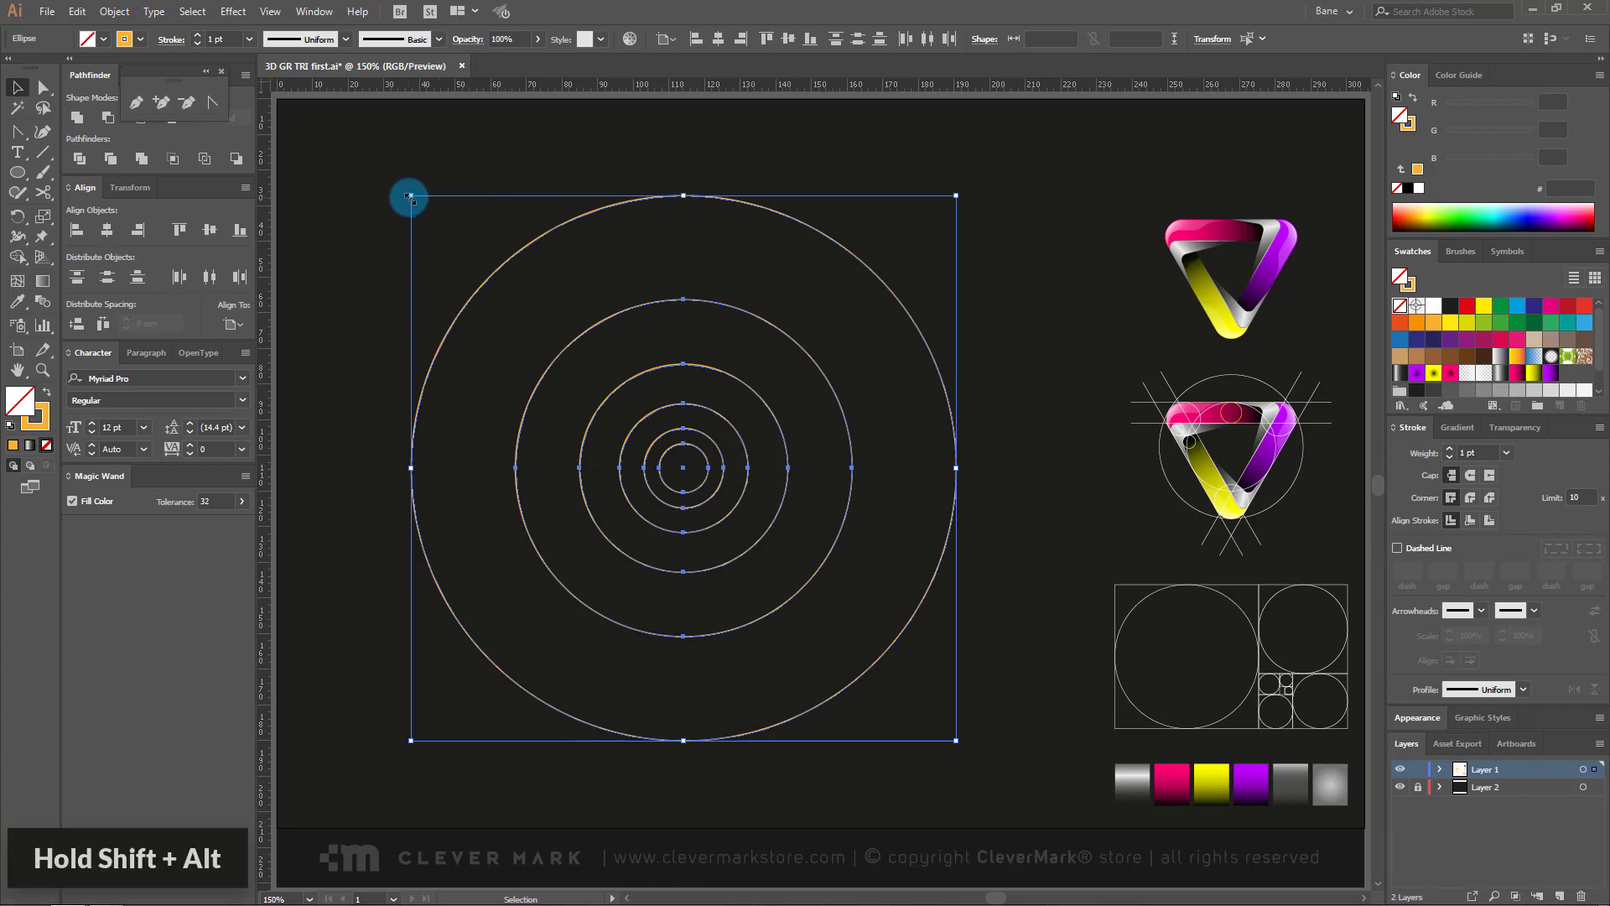
pyautogui.moveTo(411, 195); pyautogui.dragTo(437, 206)
pyautogui.click(389, 249)
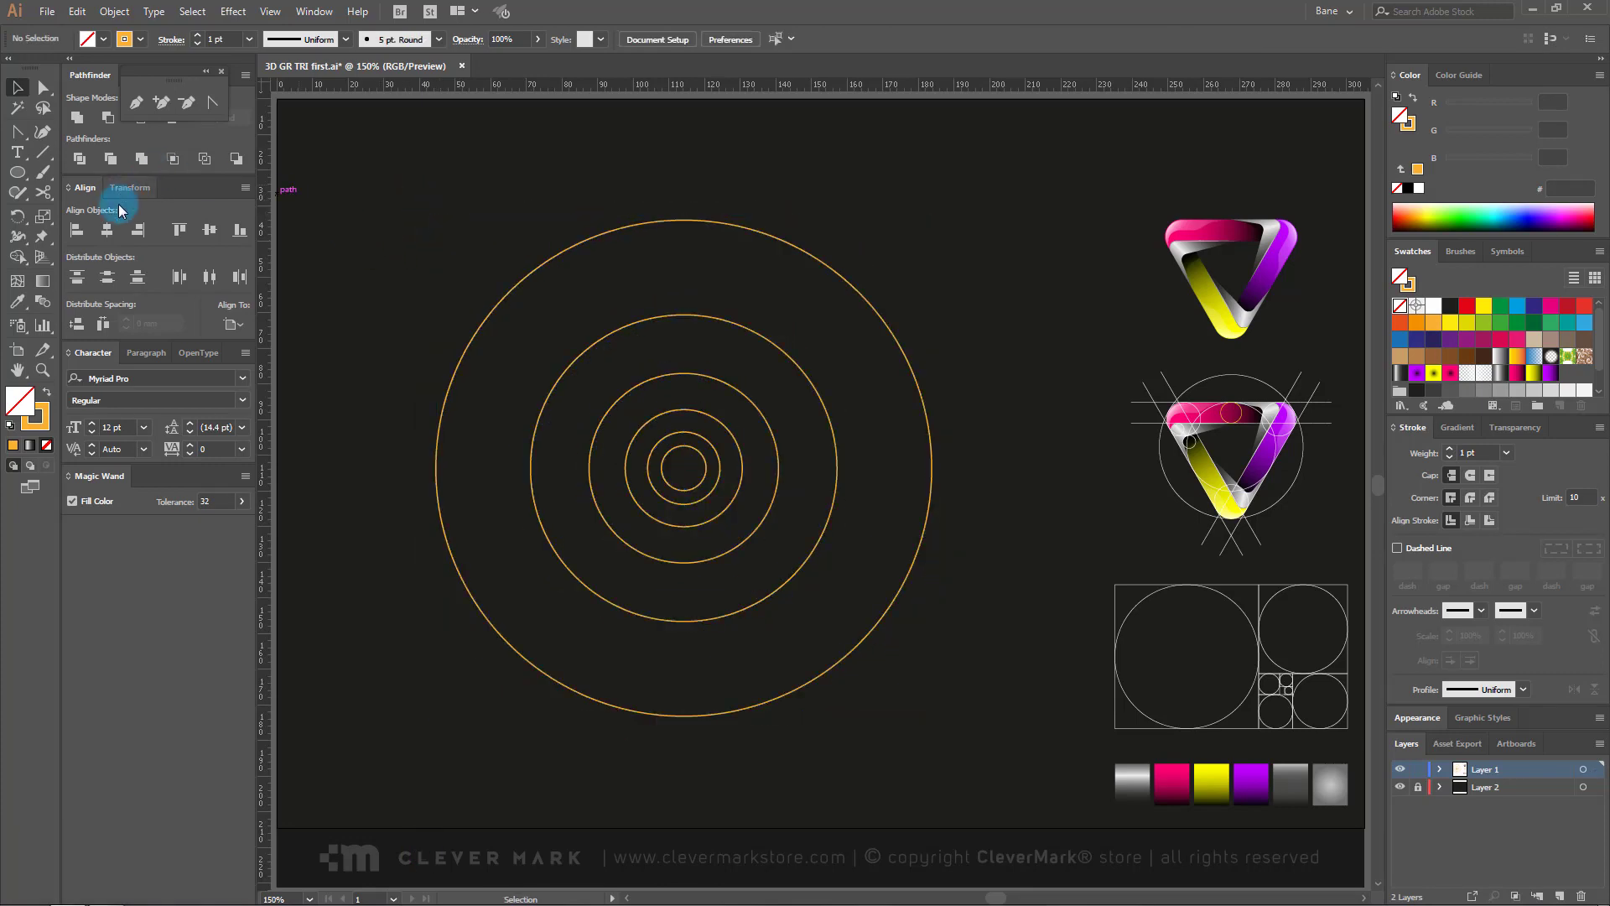
# Step: Top-align the 20.293 mm circle to the second ring, then delete the third ring
pyautogui.click(711, 444)
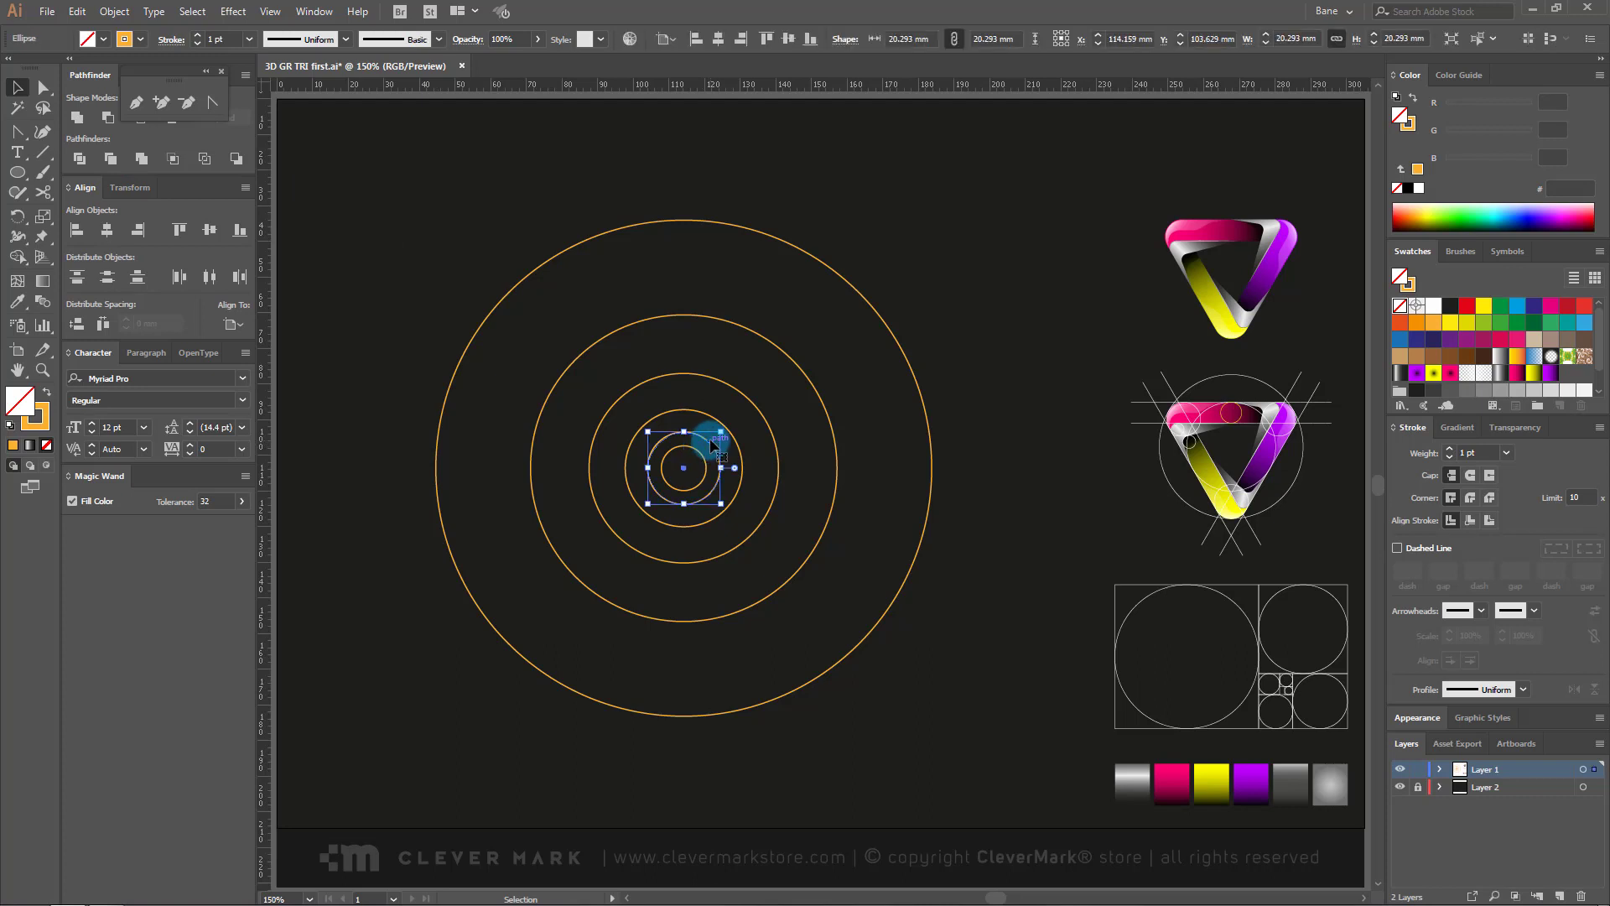
pyautogui.moveTo(709, 438); pyautogui.dragTo(717, 319)
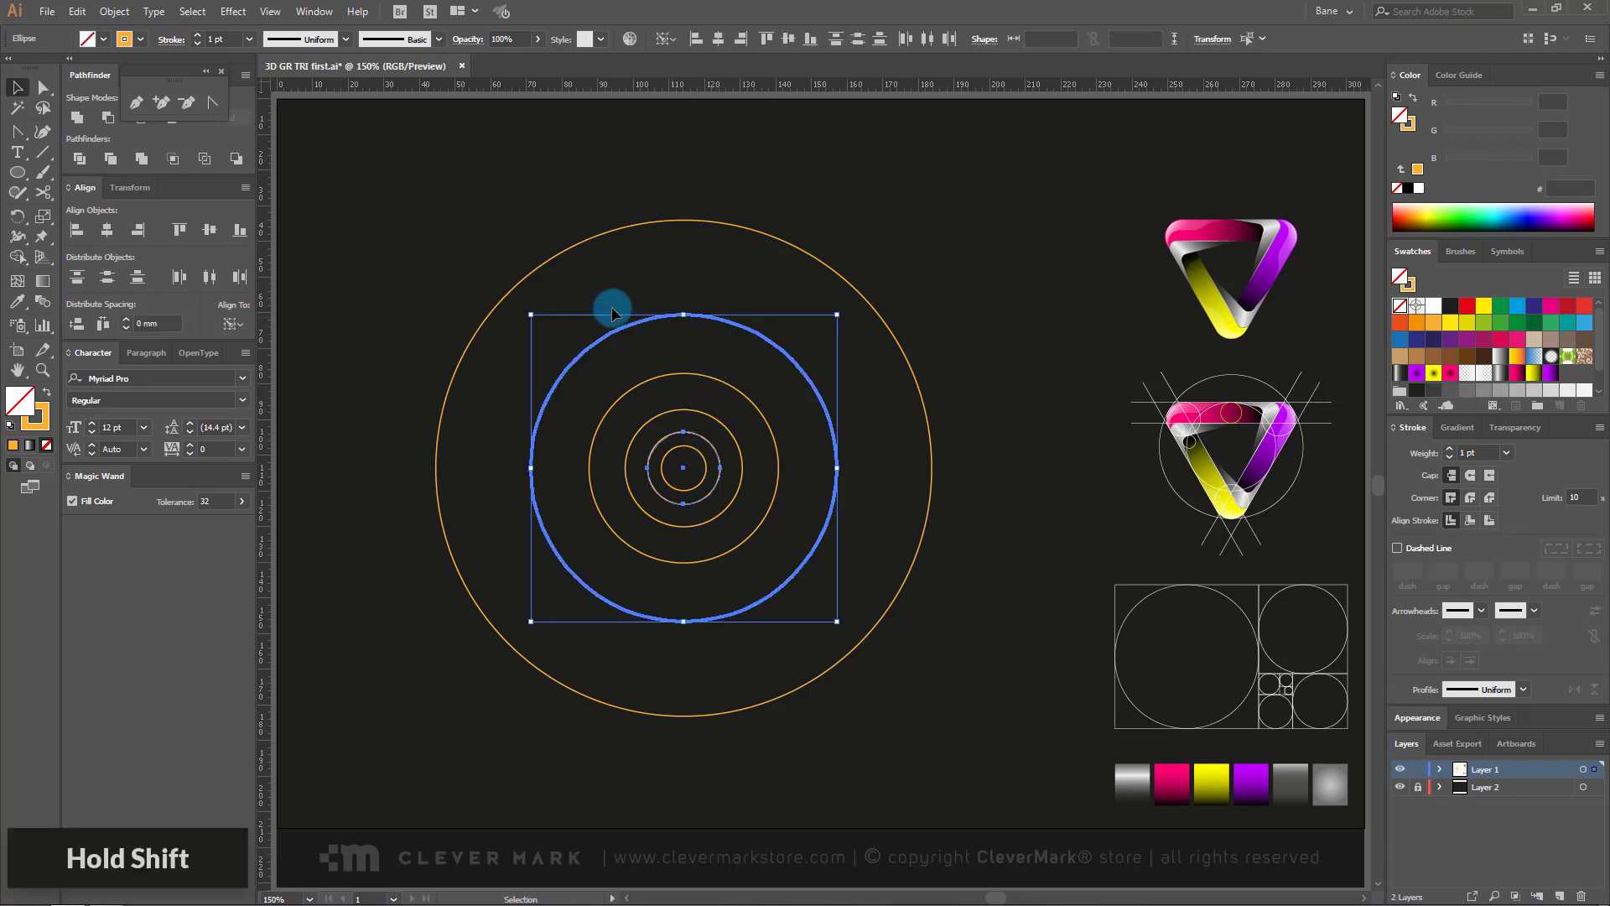
pyautogui.click(178, 231)
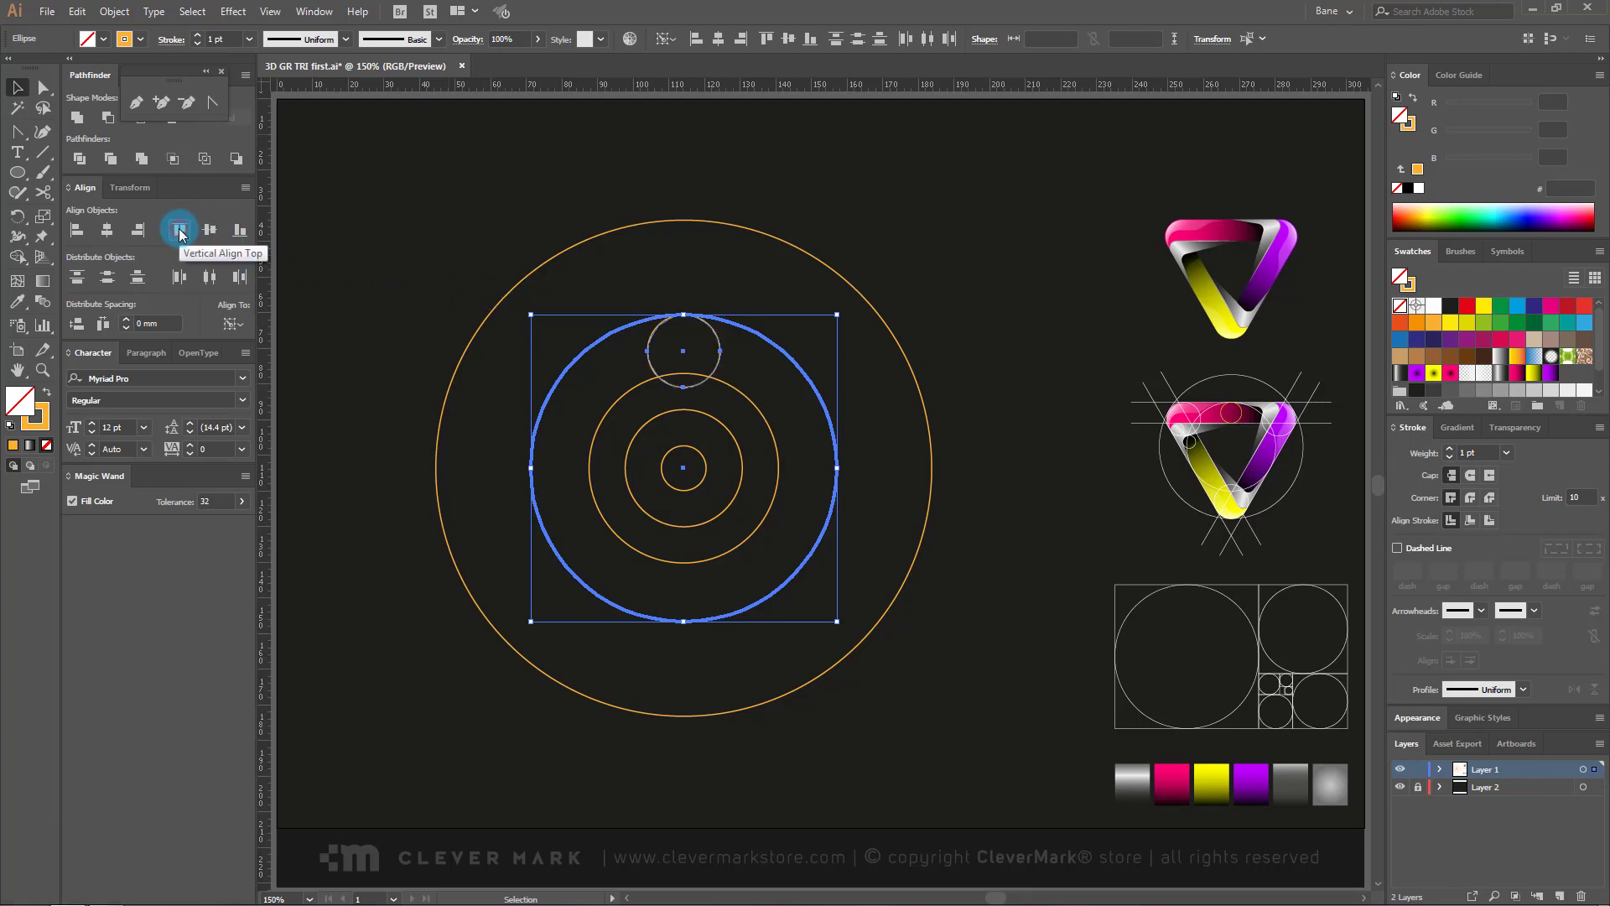
pyautogui.click(618, 191)
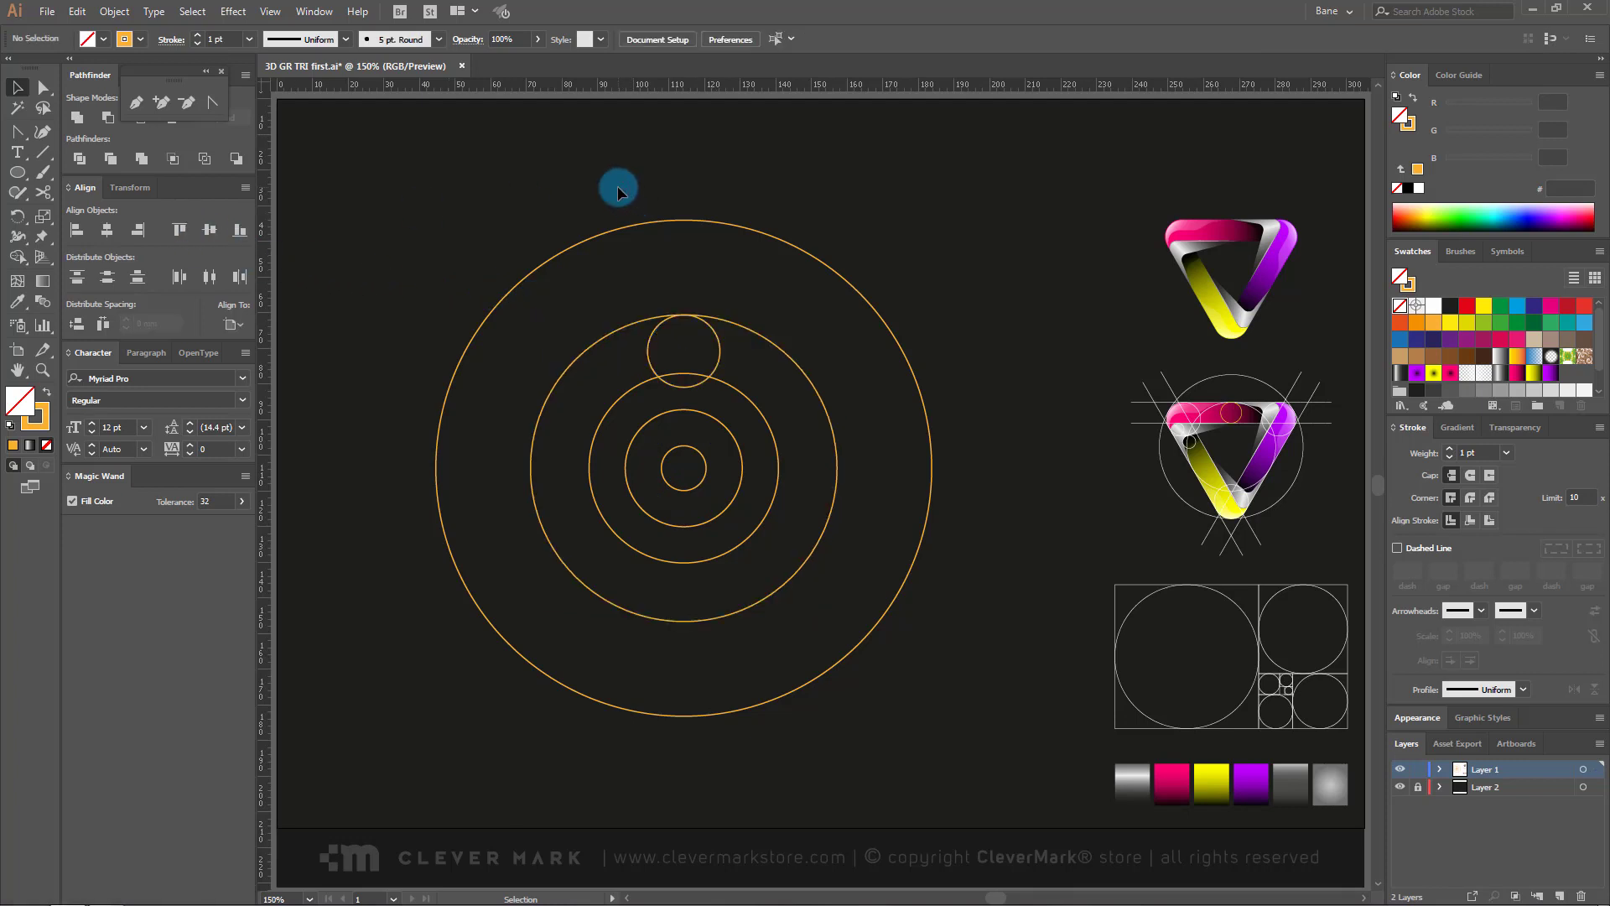
pyautogui.click(691, 375)
pyautogui.press('Delete')
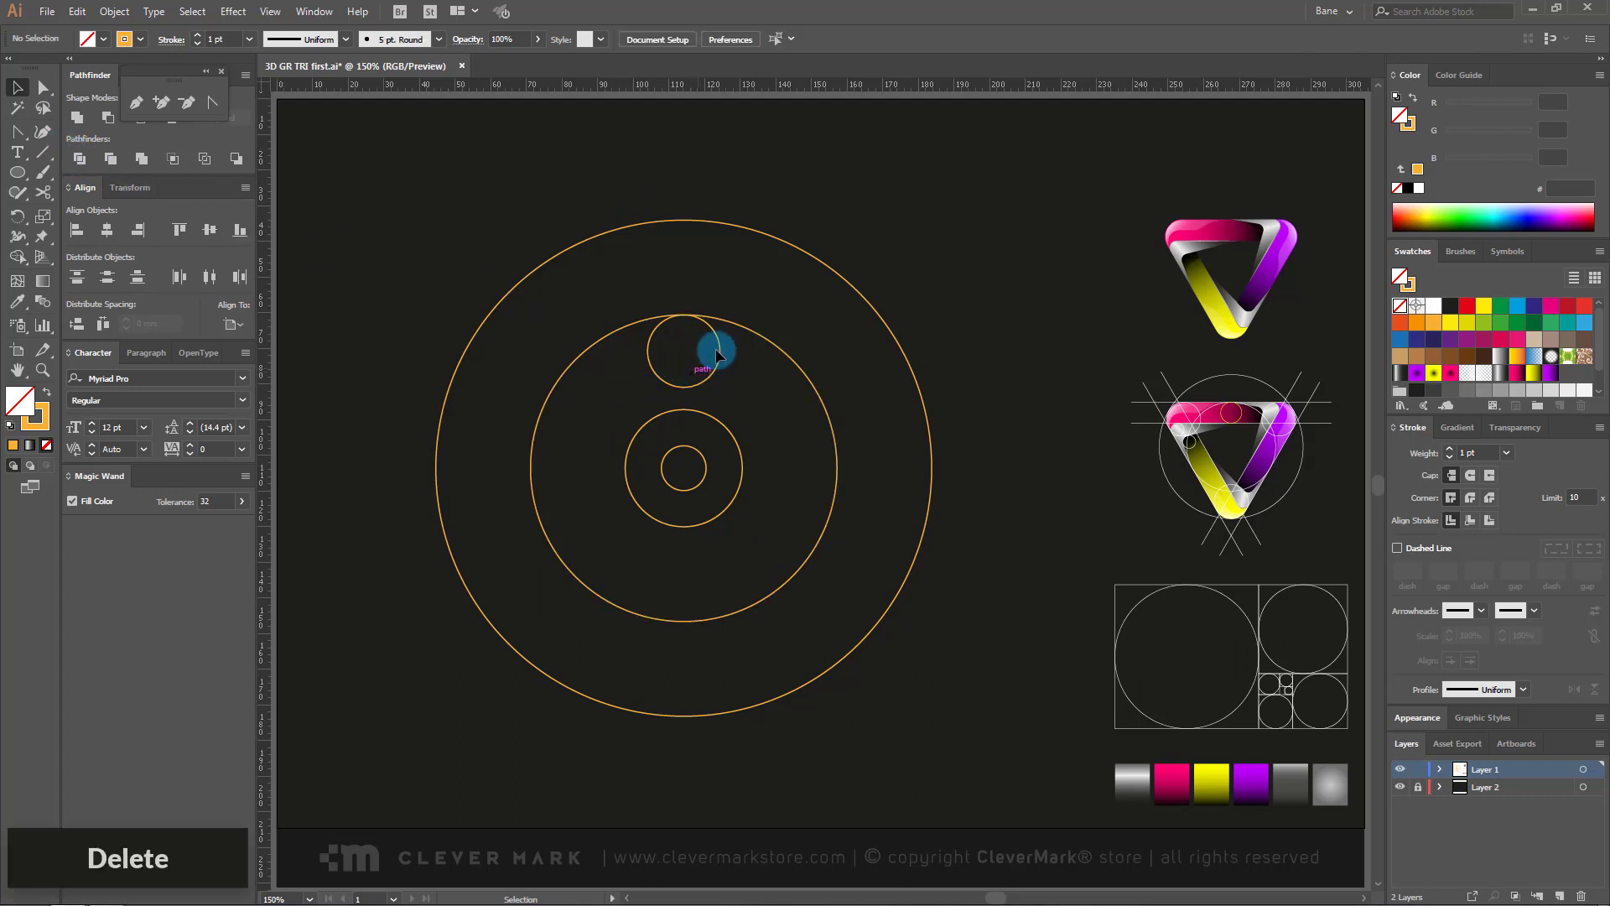
# Step: Draw two horizontal lines tangent to the top and bottom of the small top circle
pyautogui.click(42, 155)
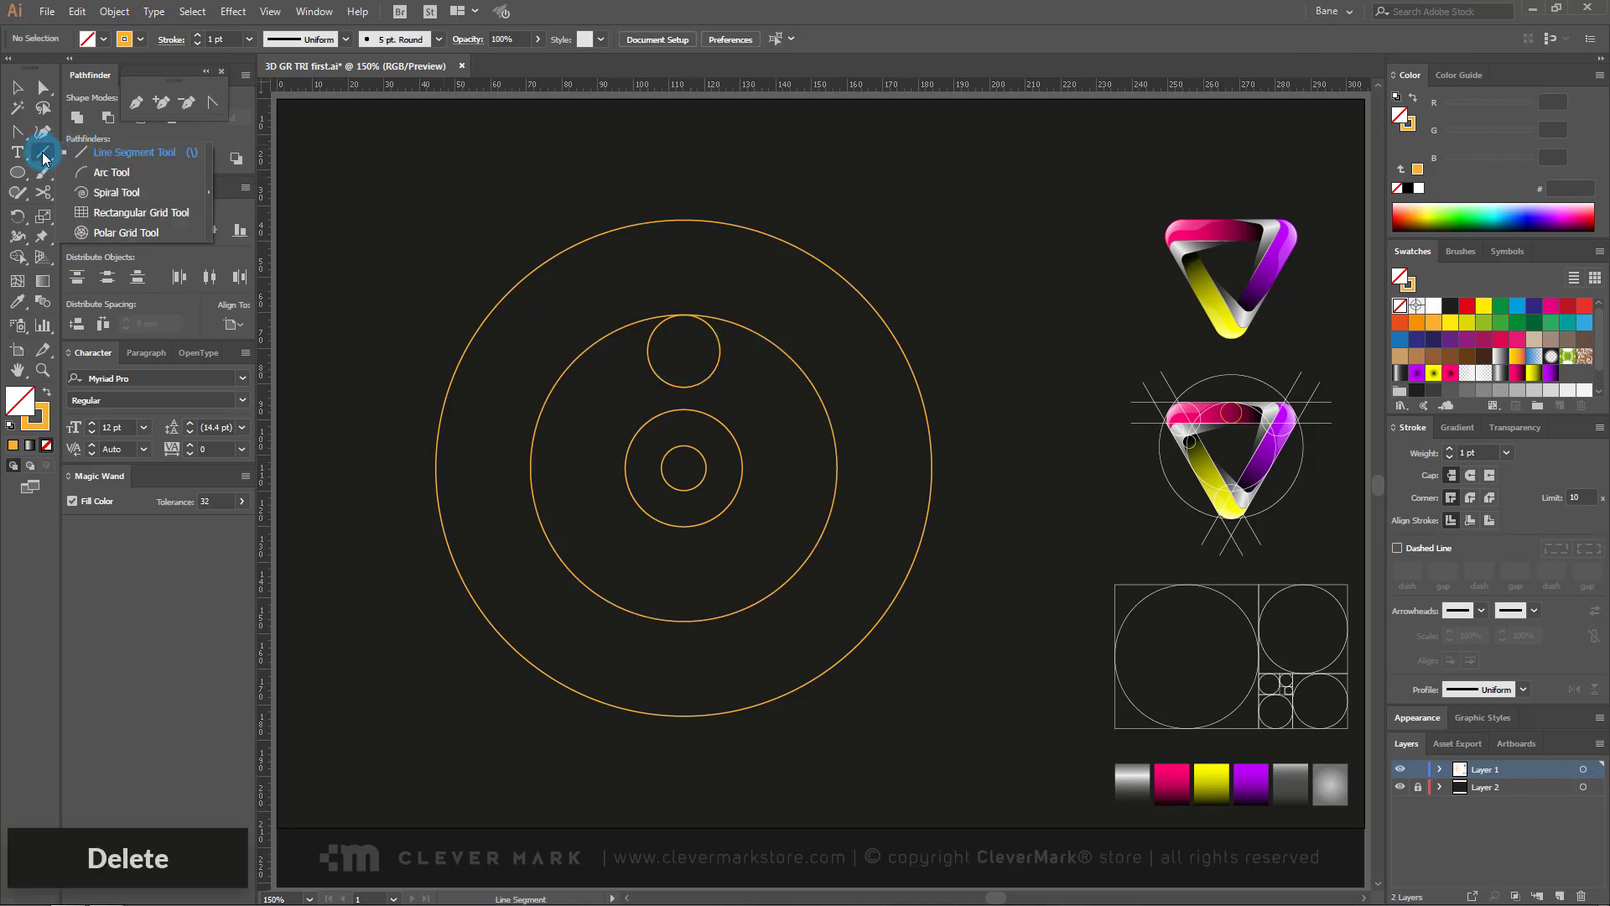
pyautogui.click(118, 153)
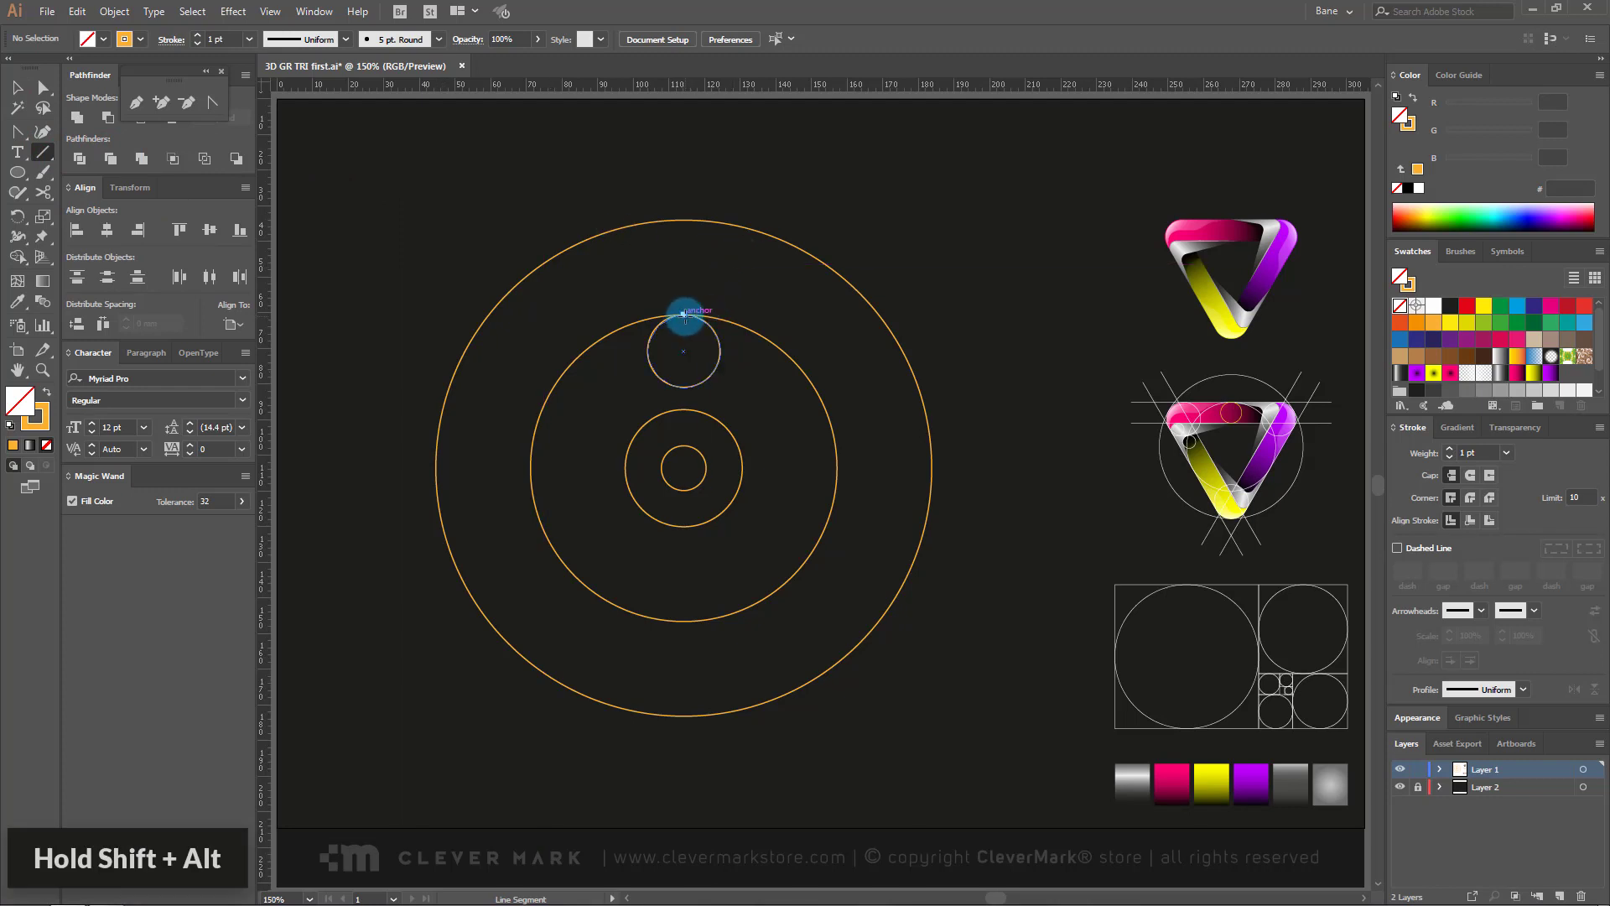
pyautogui.moveTo(683, 315); pyautogui.dragTo(1009, 324)
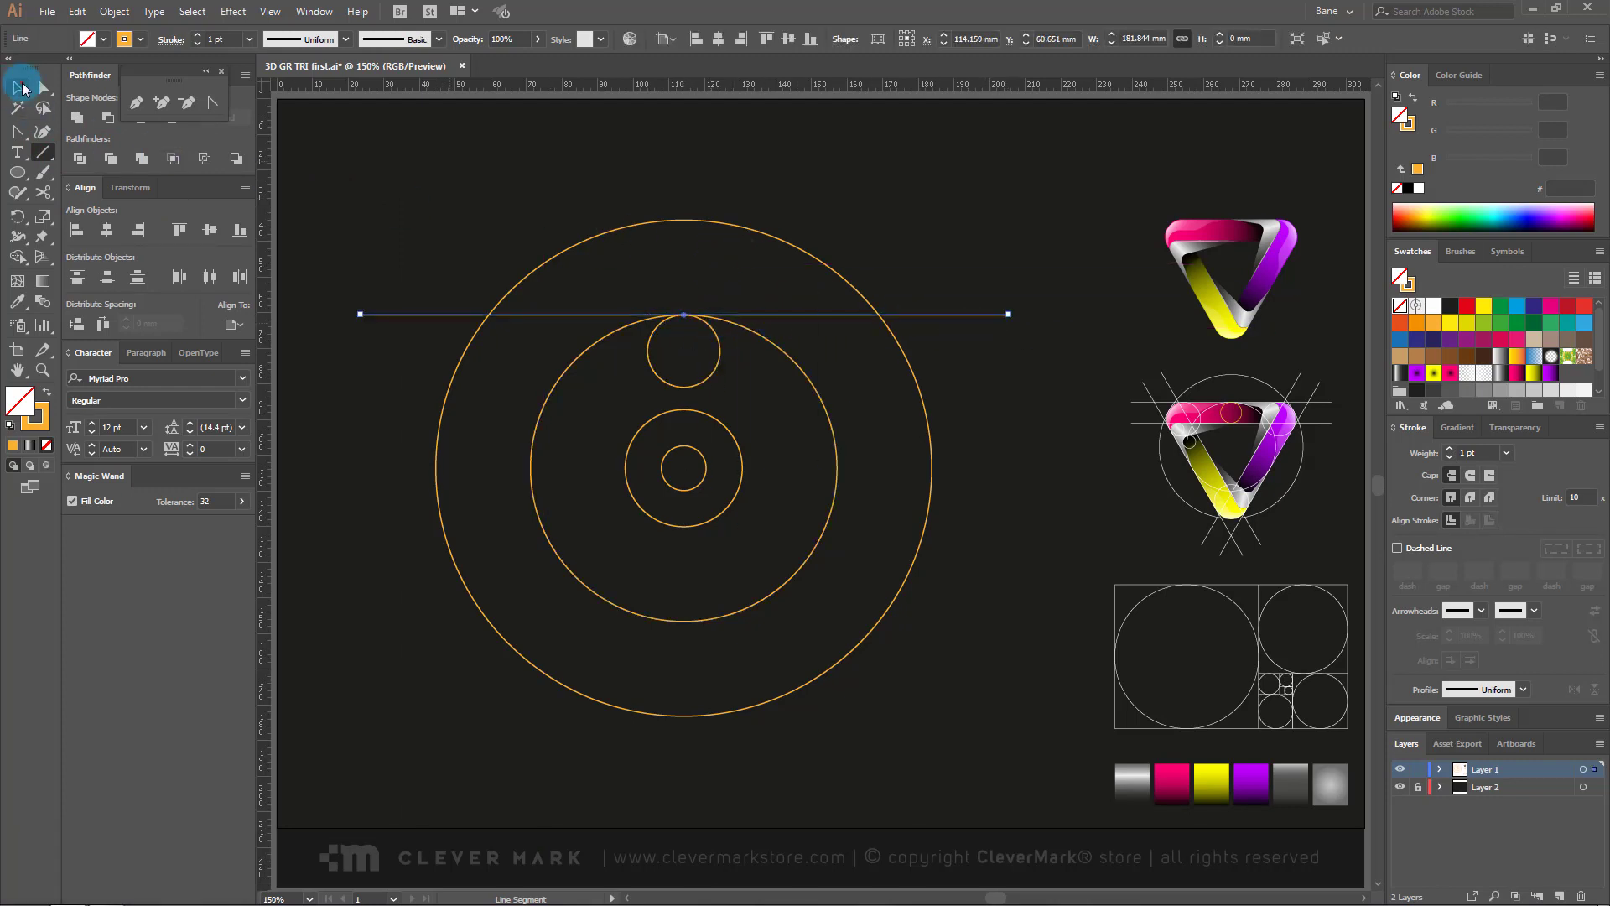
pyautogui.press('v')
pyautogui.click(358, 111)
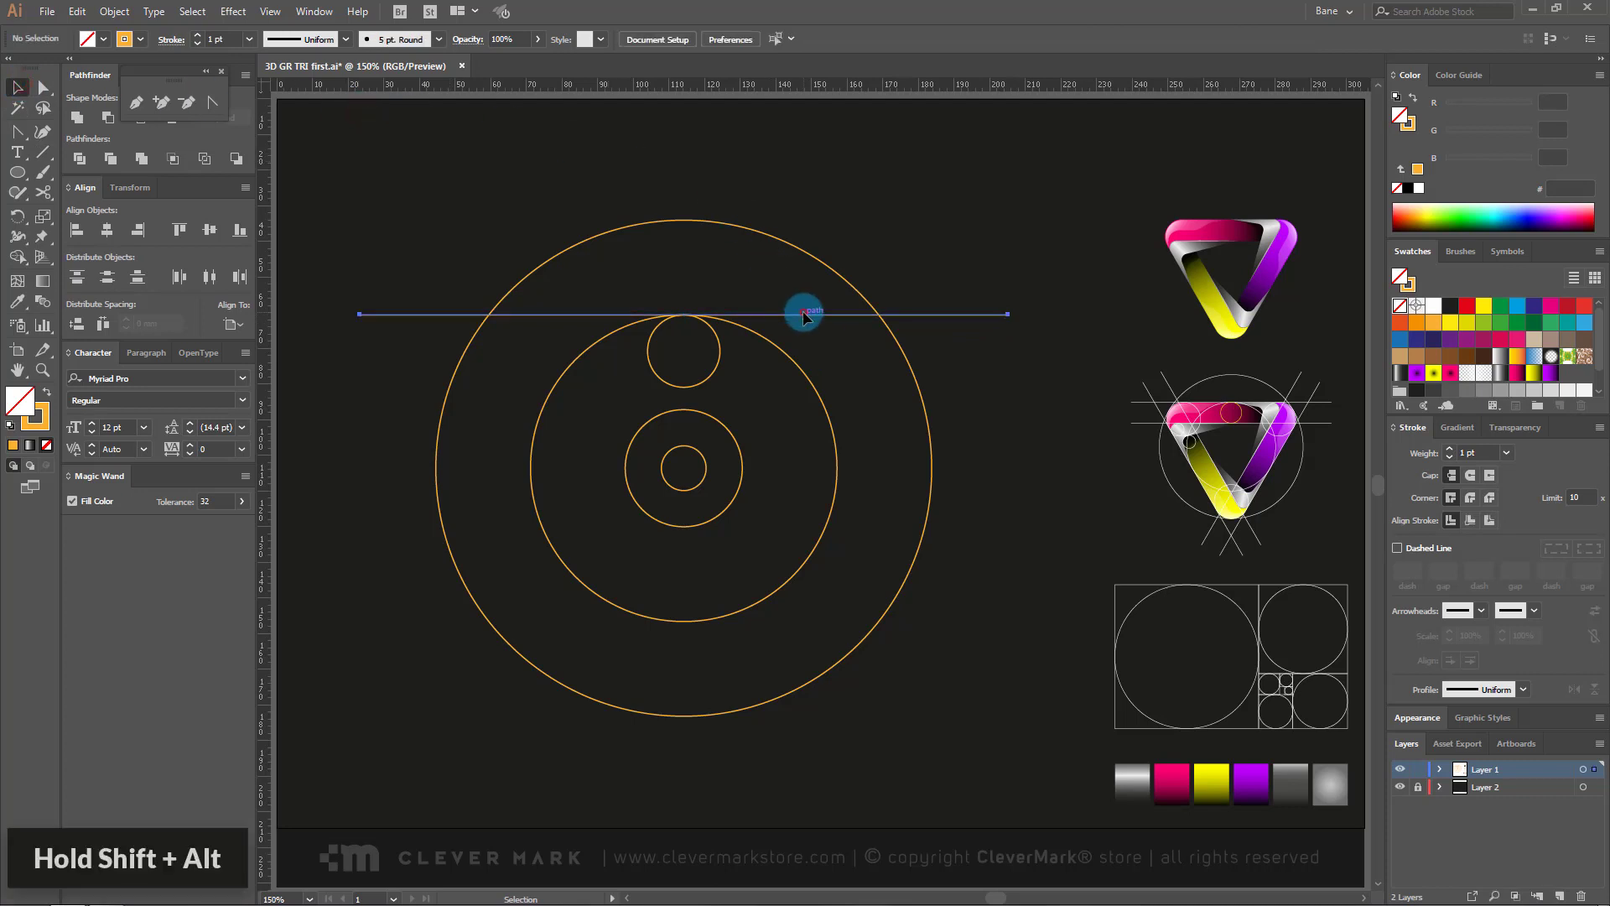
pyautogui.moveTo(798, 314); pyautogui.dragTo(797, 363)
pyautogui.keyDown('shift'); pyautogui.click(717, 342); pyautogui.keyUp('shift')
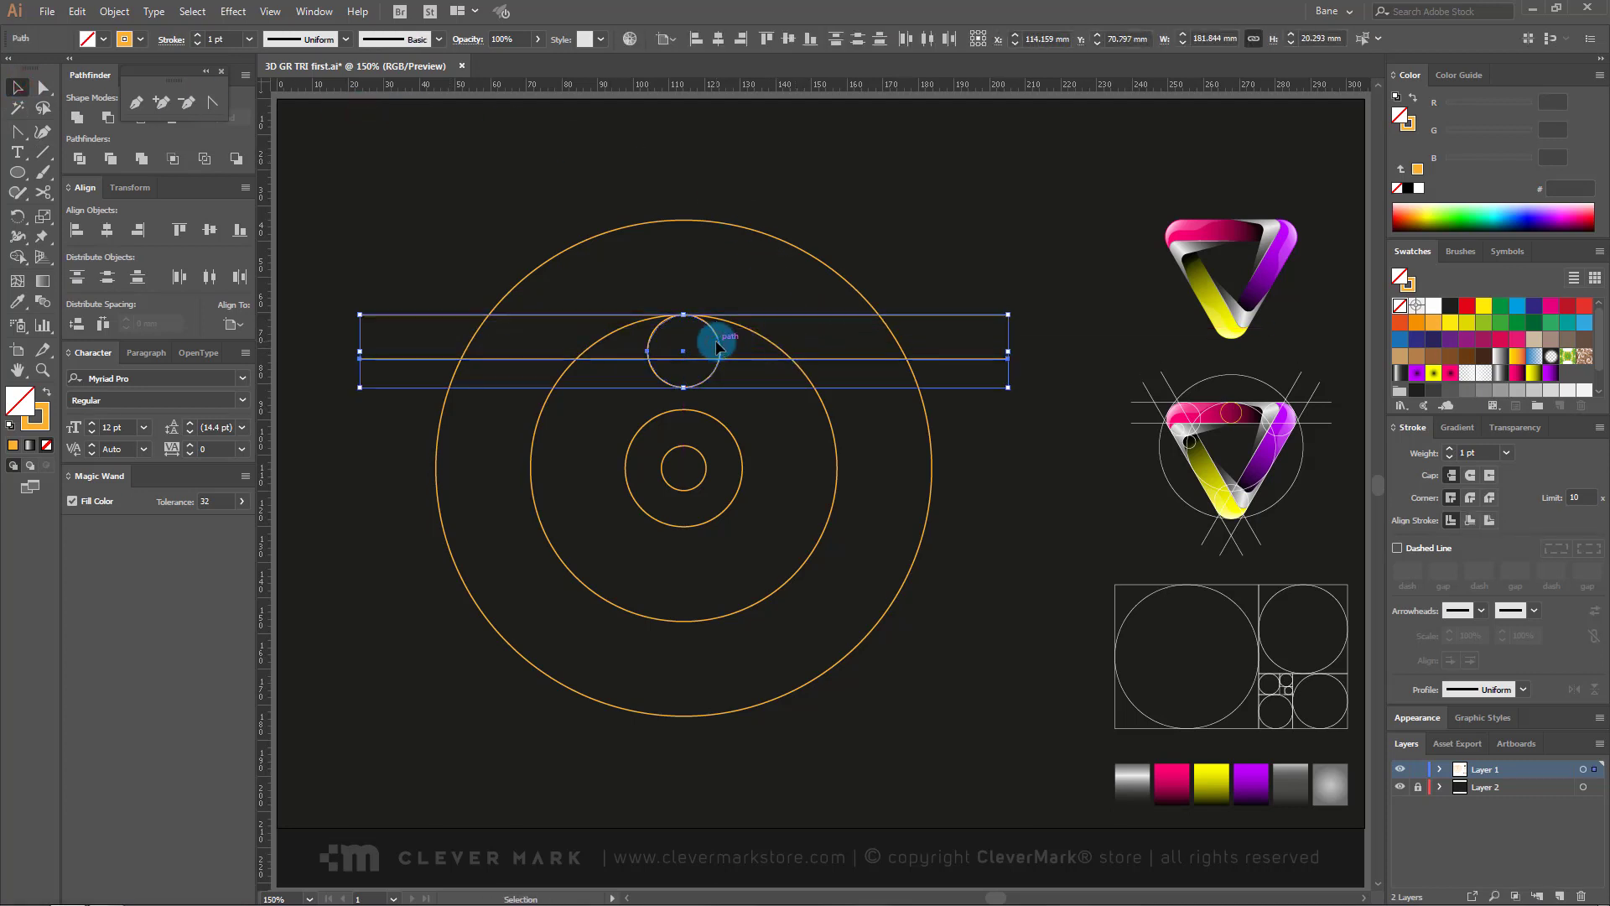
pyautogui.click(237, 232)
pyautogui.click(640, 187)
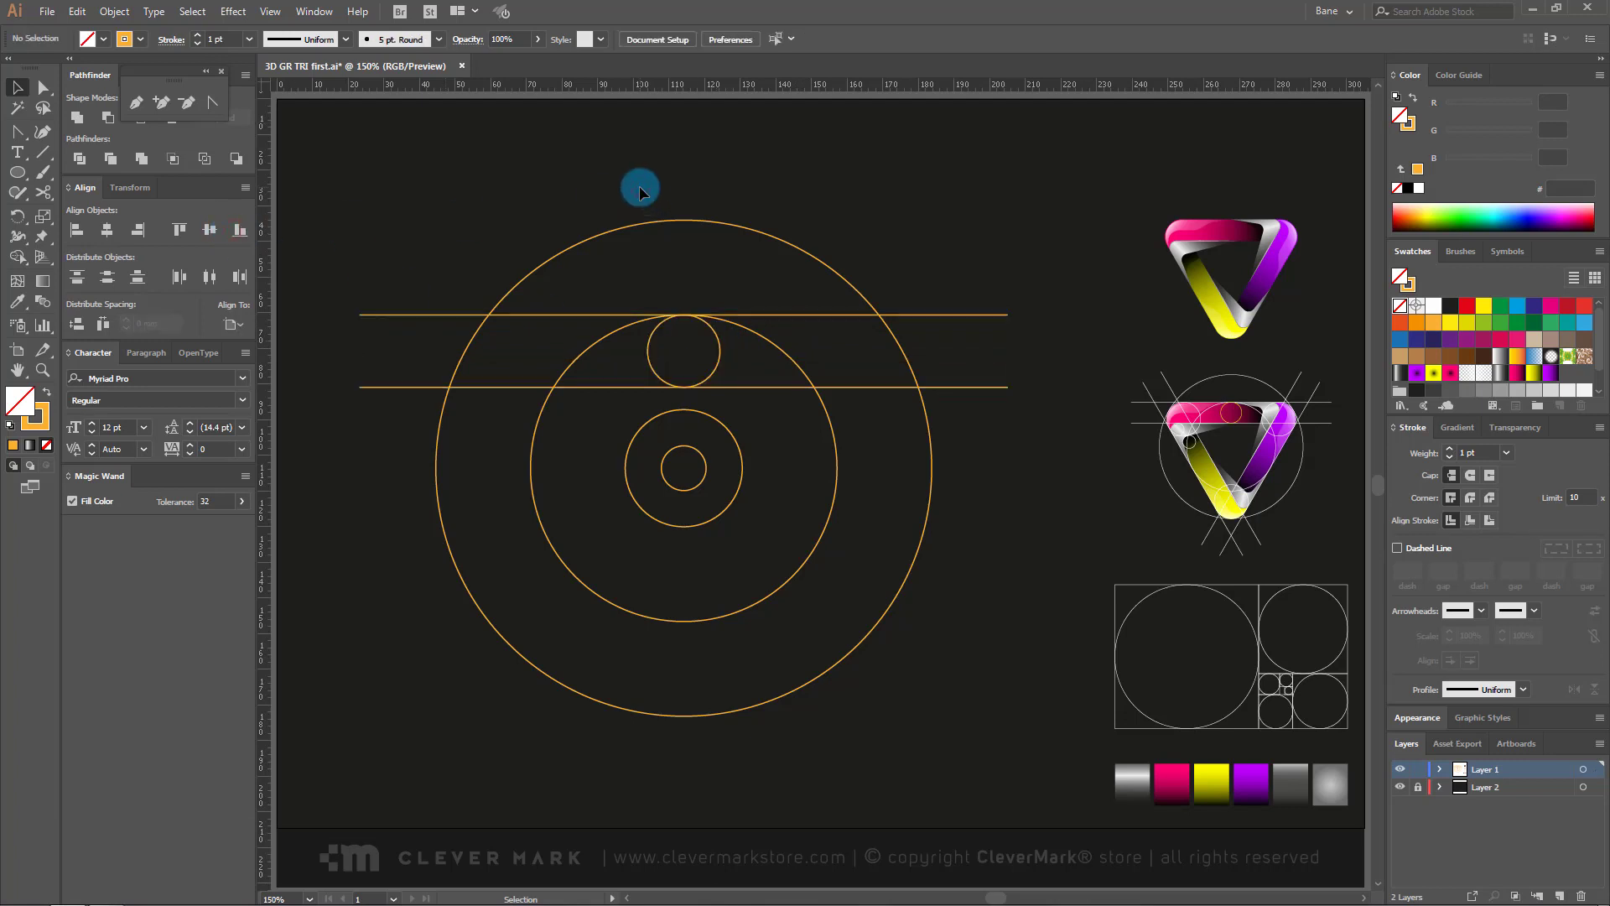
# Step: Move the 32.834 mm circle down and bottom-align it to the large outer circle
pyautogui.click(730, 433)
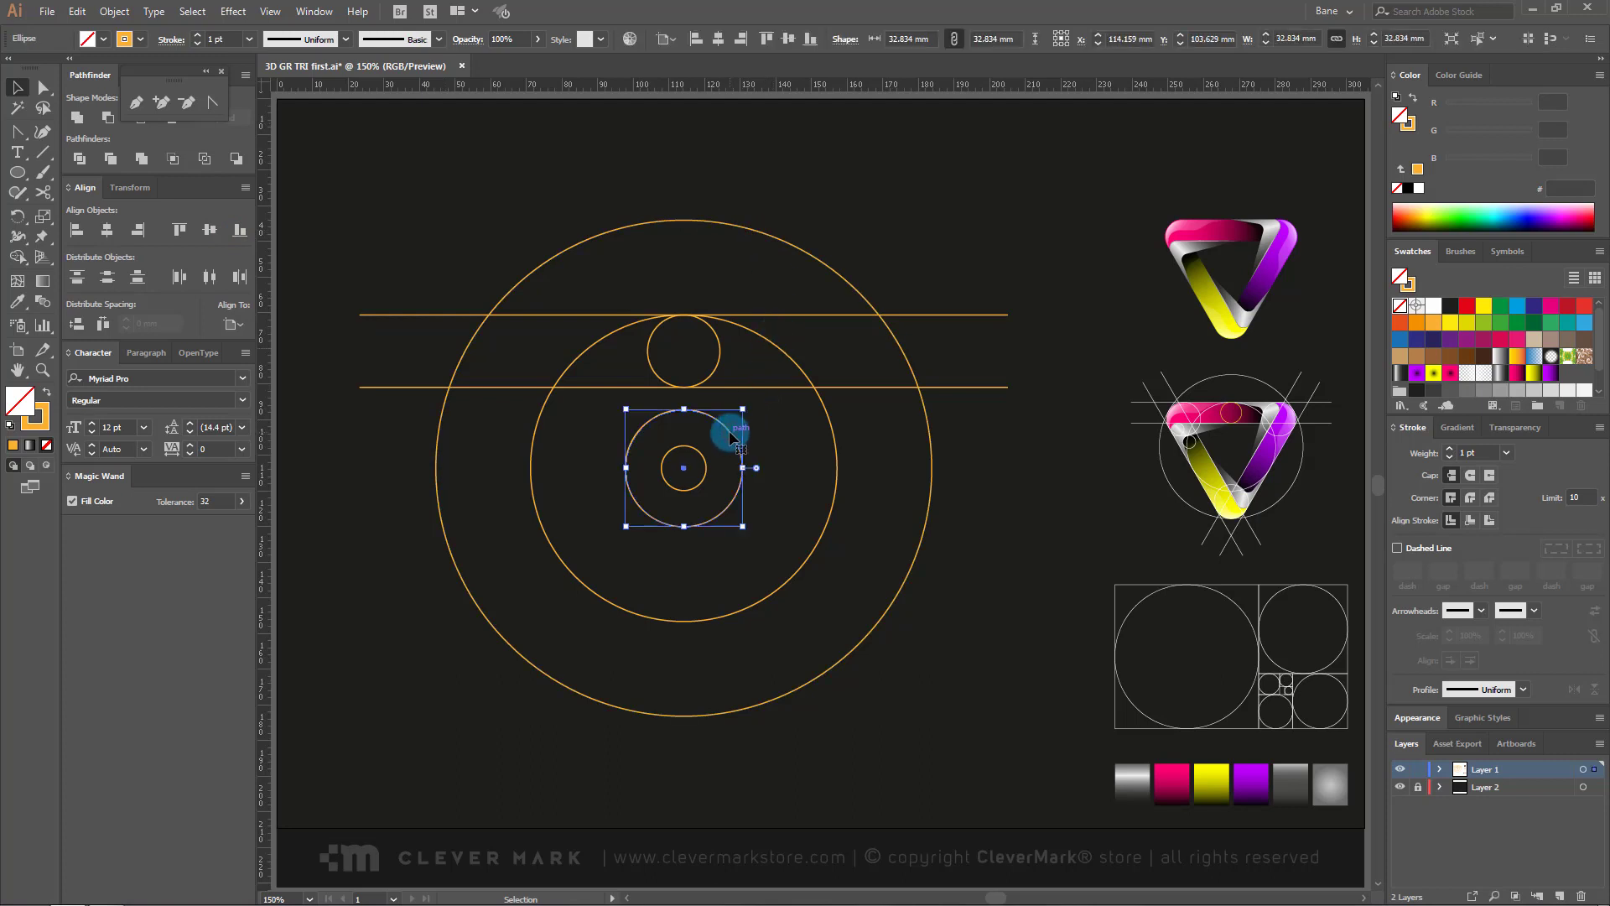
pyautogui.moveTo(730, 433); pyautogui.dragTo(729, 573)
pyautogui.keyDown('shift'); pyautogui.click(920, 557); pyautogui.keyUp('shift')
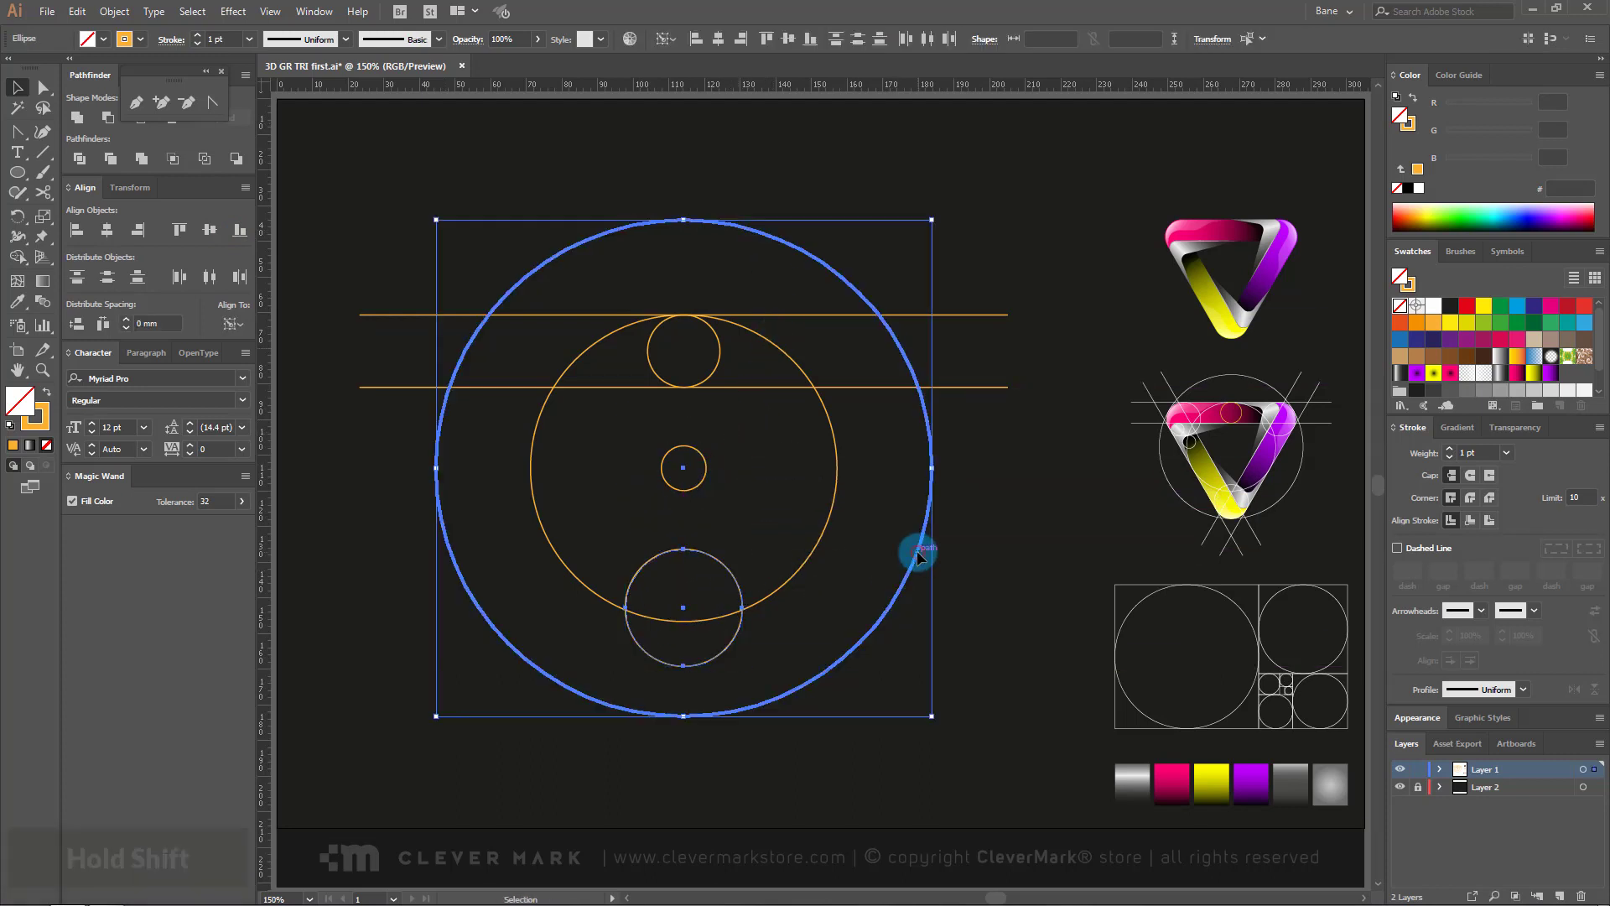
pyautogui.click(240, 229)
pyautogui.click(825, 152)
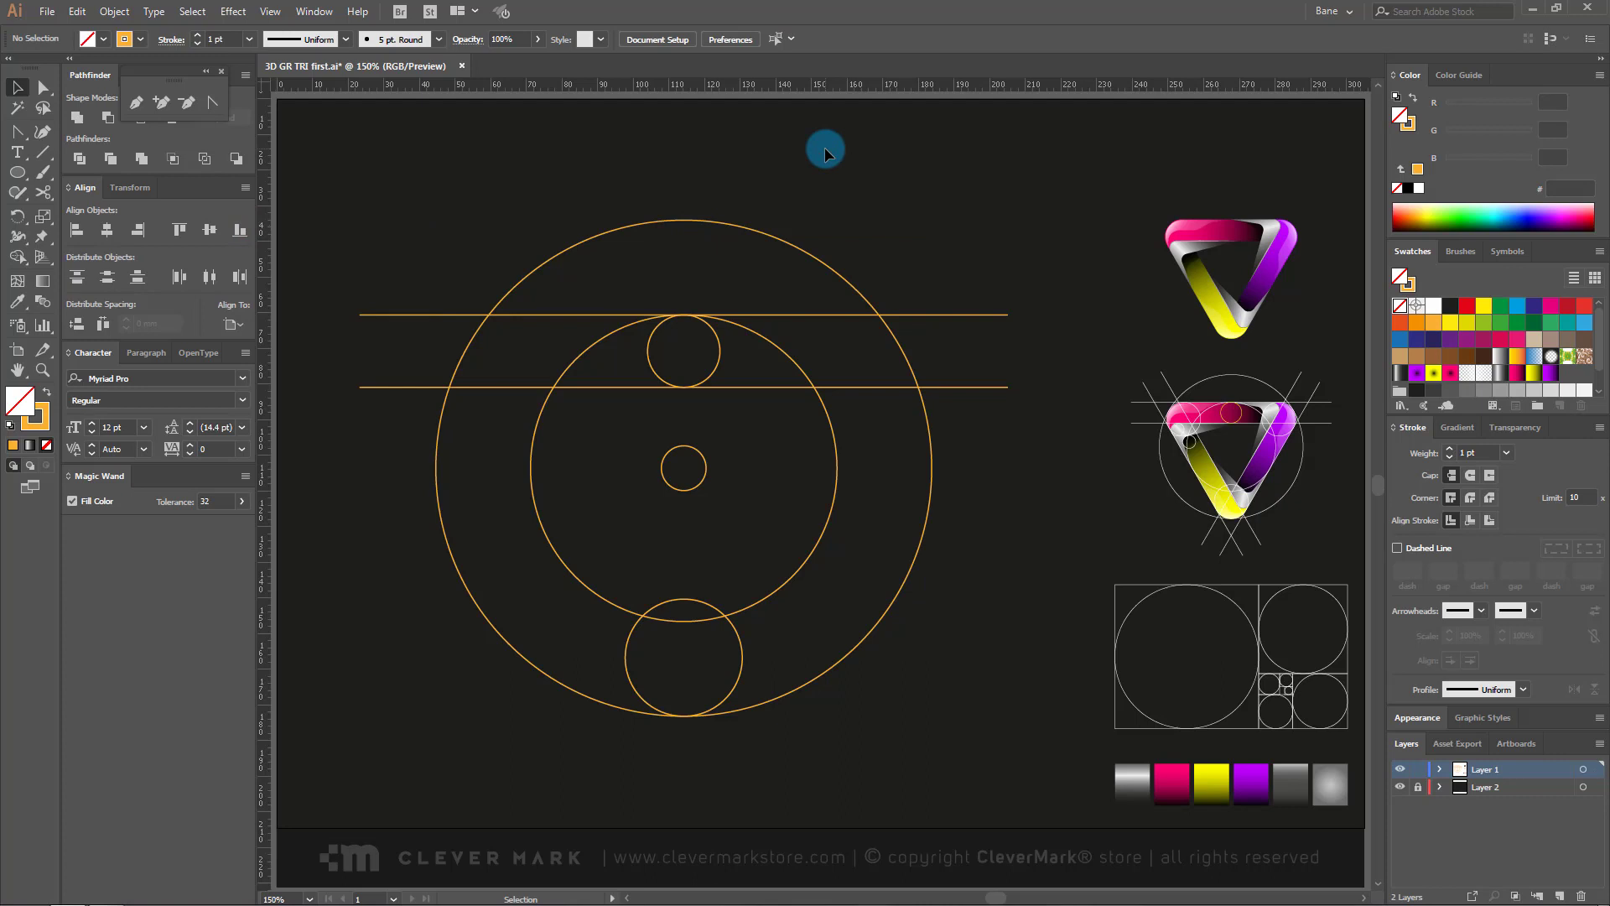
# Step: Select the top line, both small circles and the large outer circle together
pyautogui.click(793, 317)
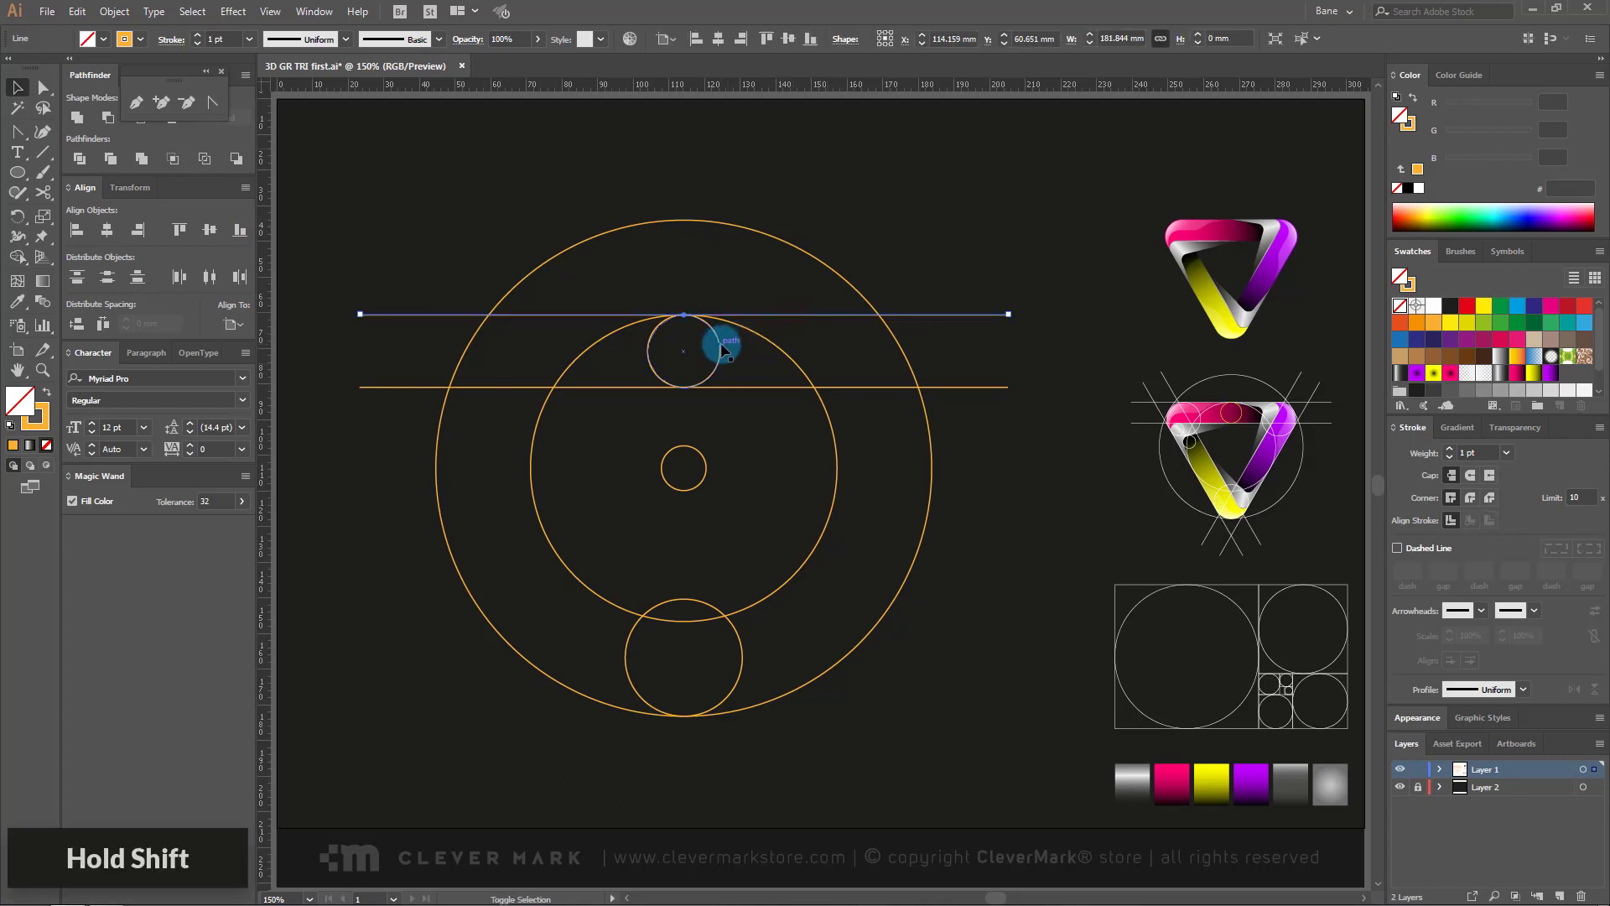
pyautogui.keyDown('shift'); pyautogui.click(721, 346); pyautogui.keyUp('shift')
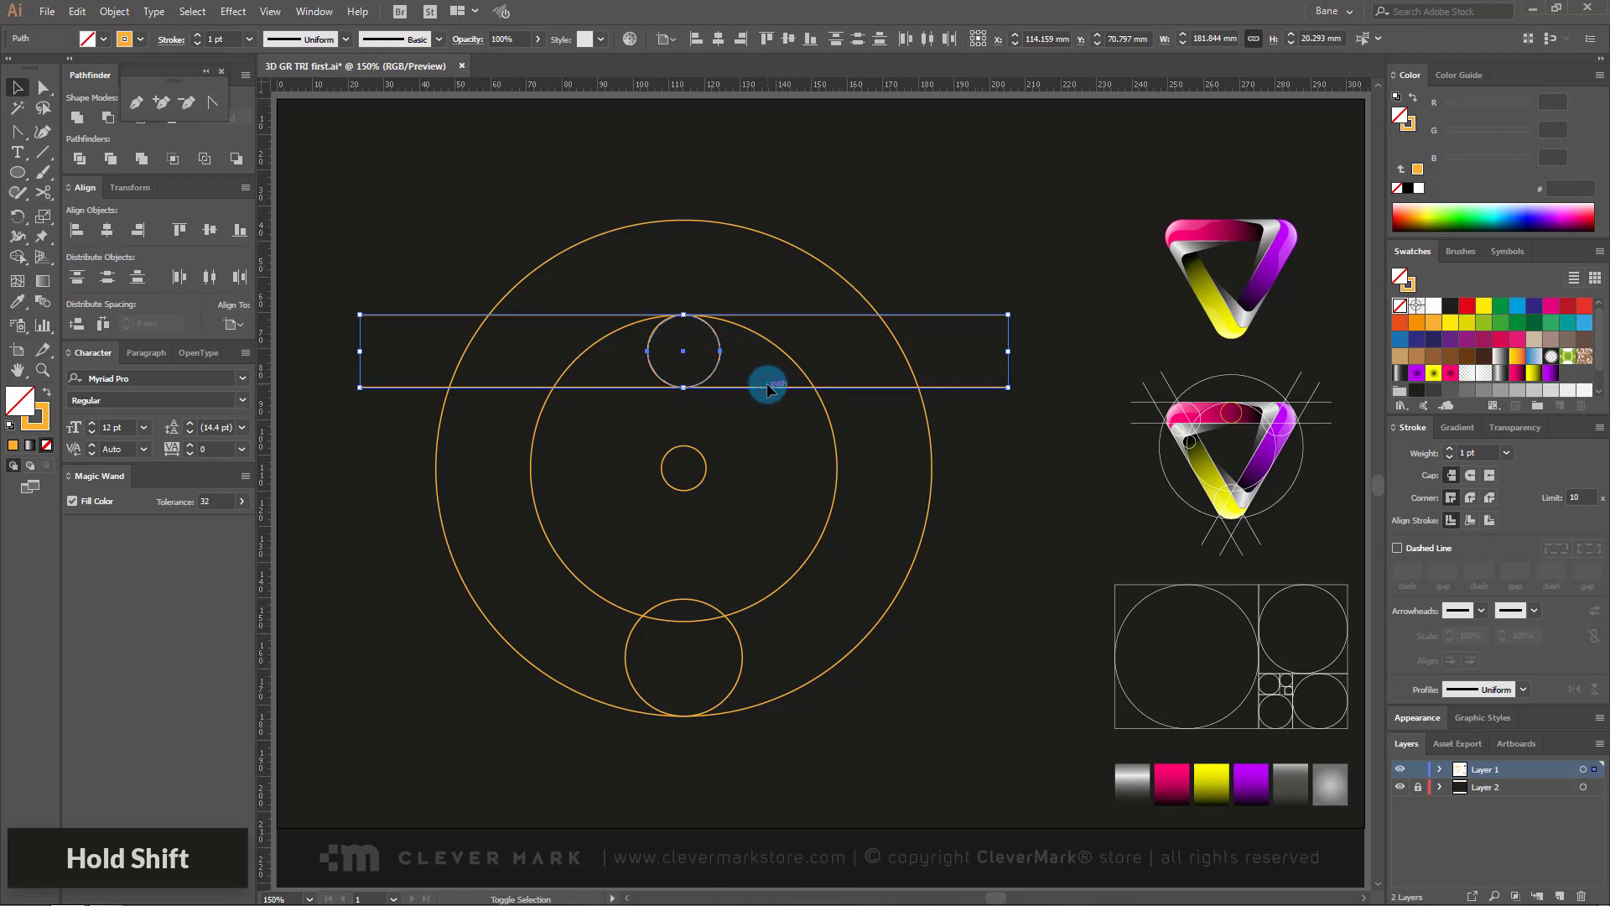
pyautogui.keyDown('shift'); pyautogui.click(686, 600); pyautogui.keyUp('shift')
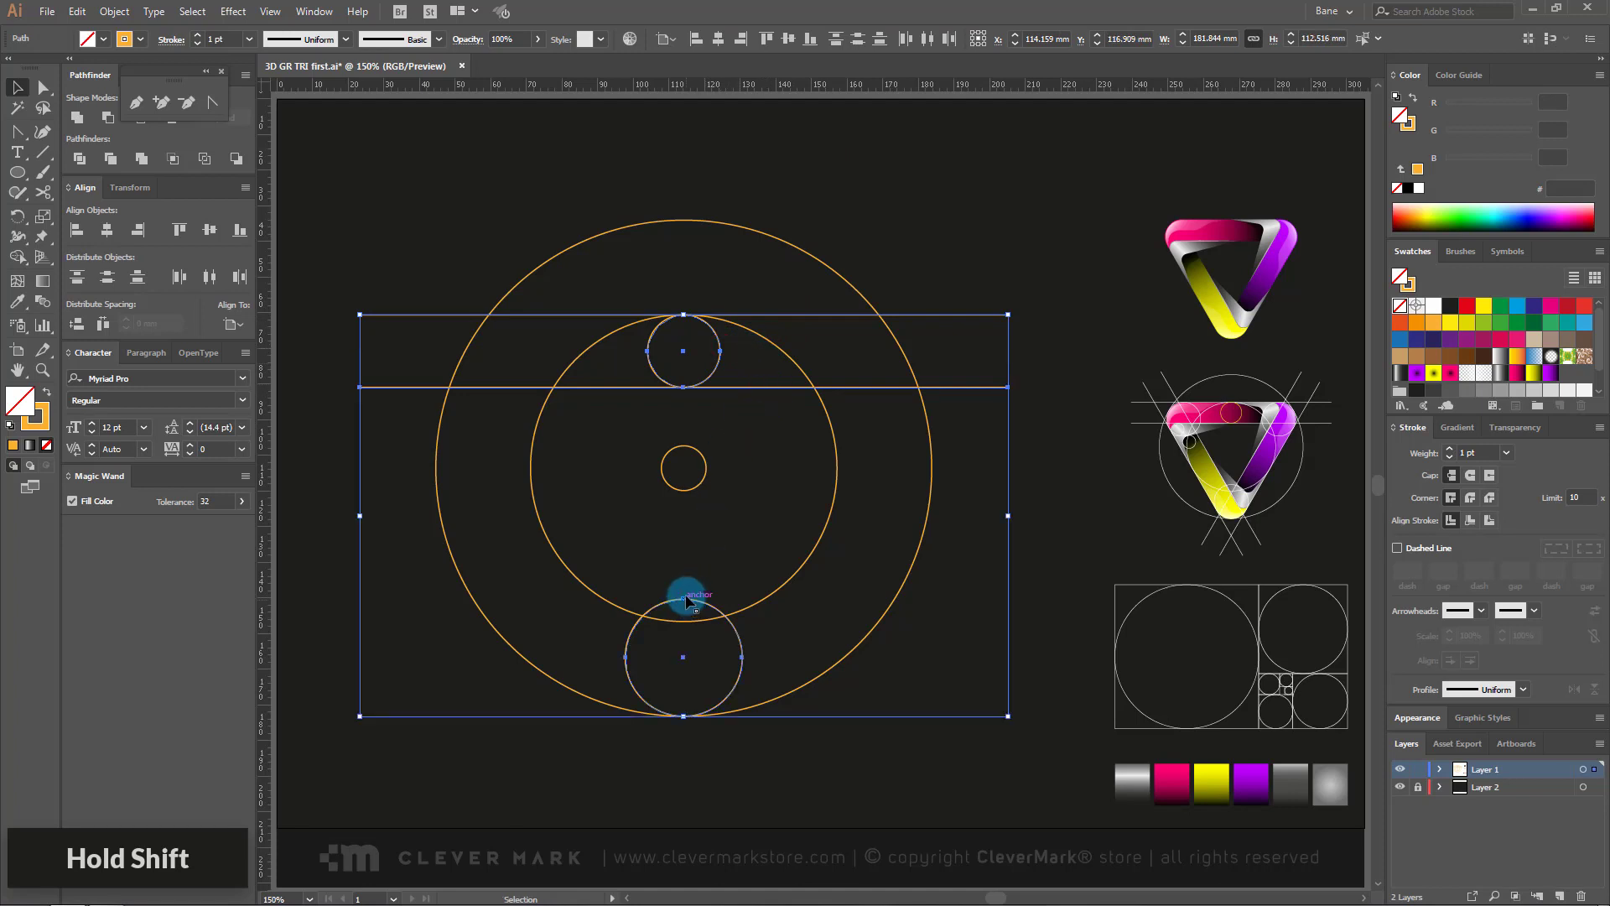
pyautogui.keyDown('shift'); pyautogui.click(736, 226); pyautogui.keyUp('shift')
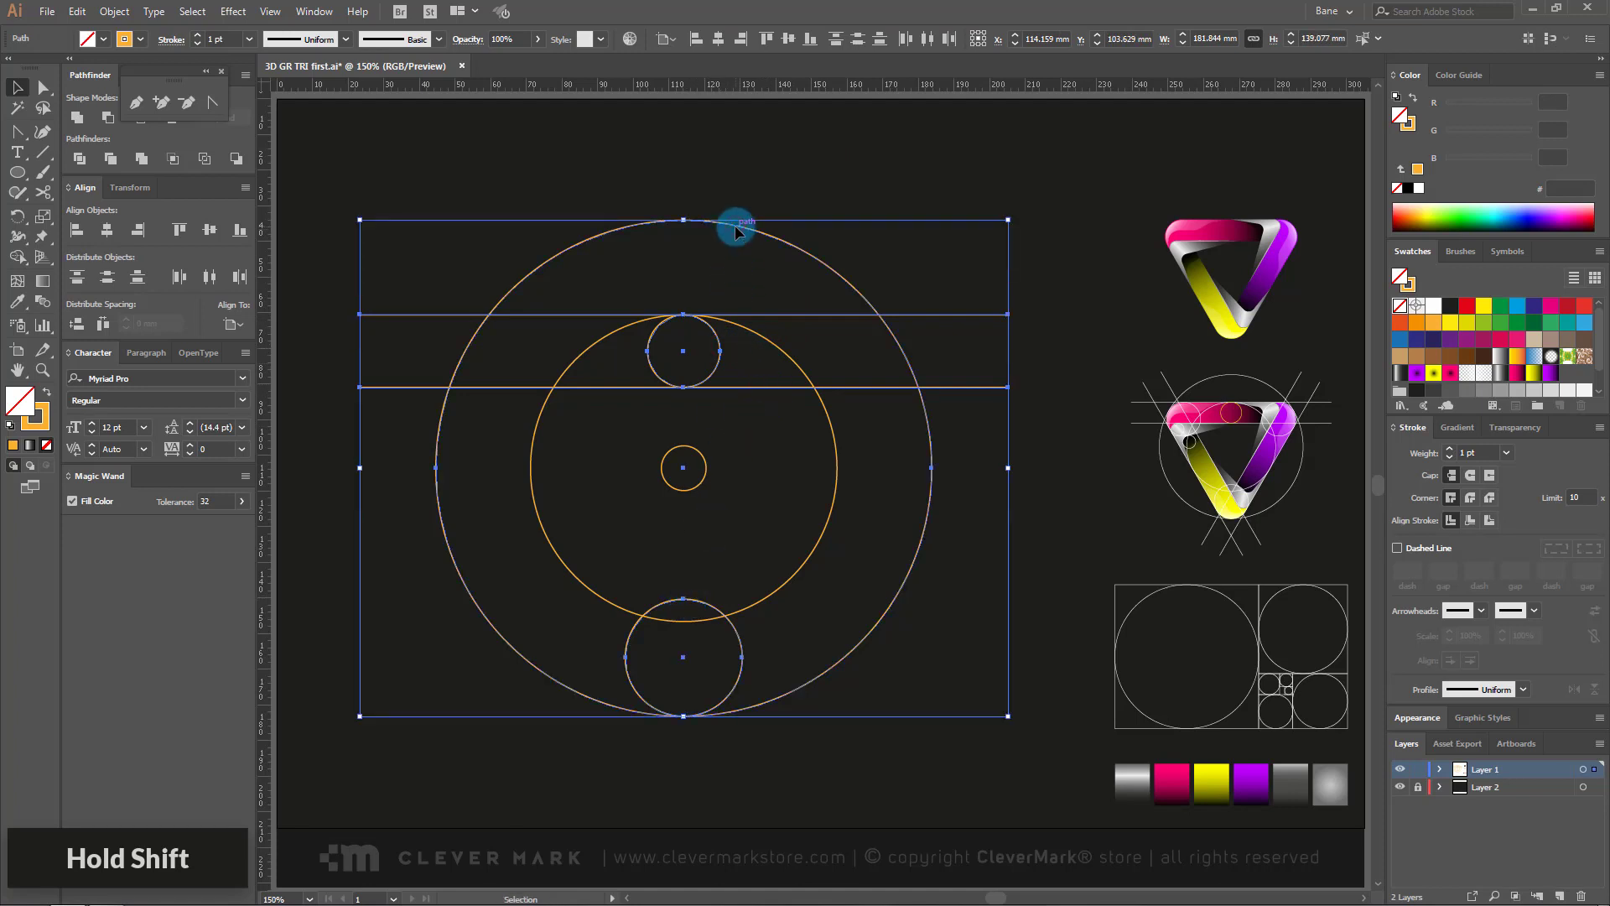
# Step: Make a copy rotated 120° and repeat it for a second rotated copy
pyautogui.rightClick(736, 225)
pyautogui.moveTo(773, 458)
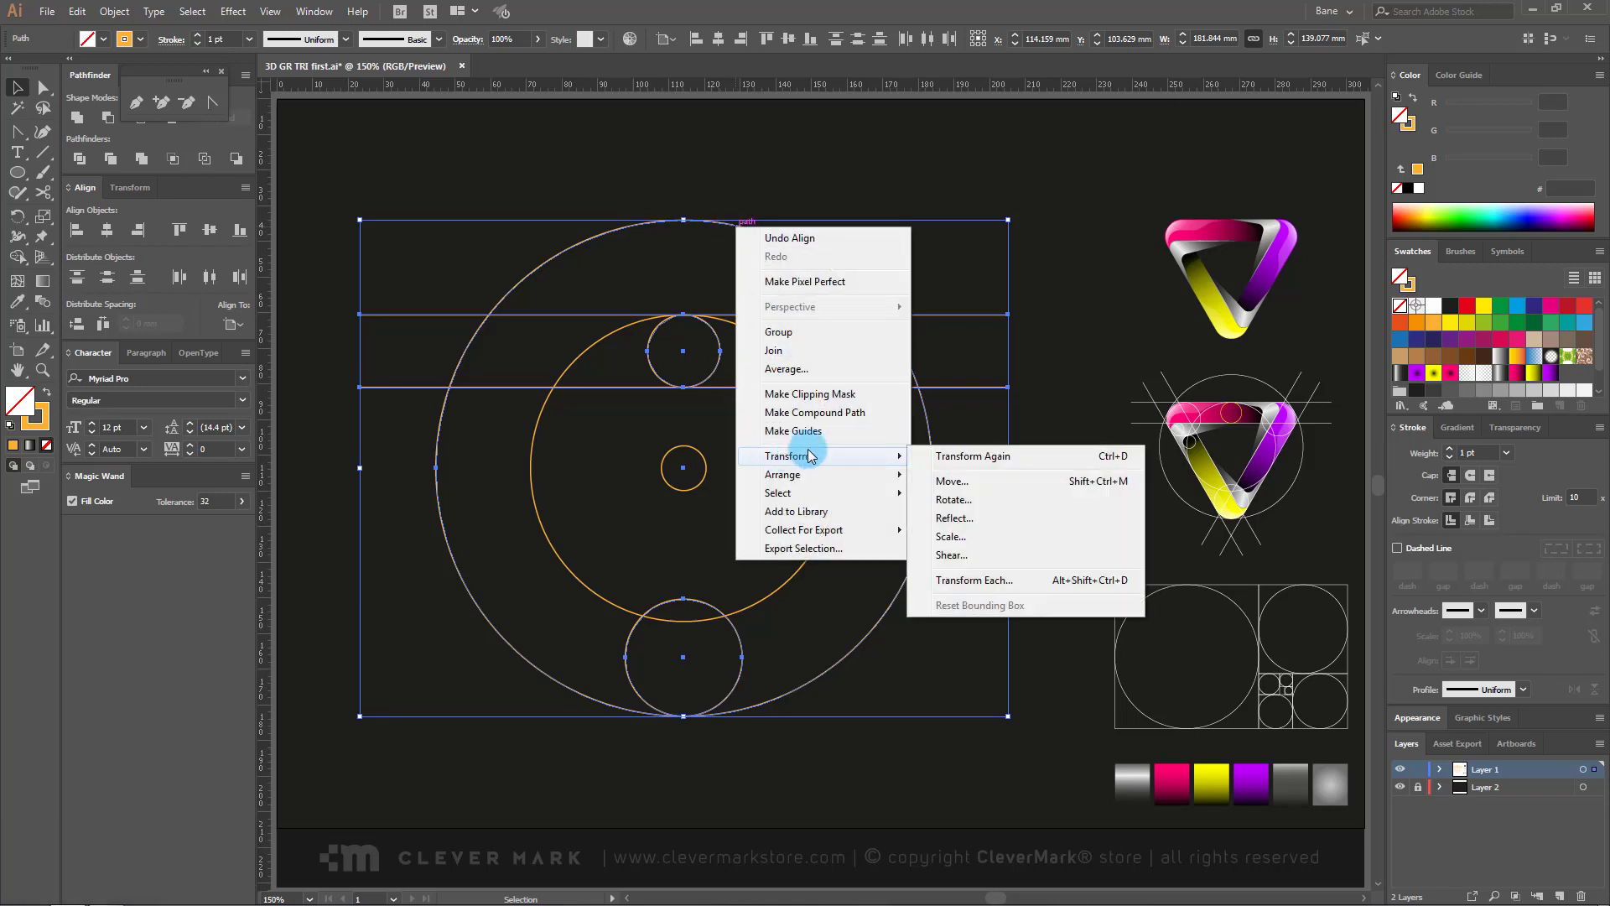
pyautogui.click(986, 502)
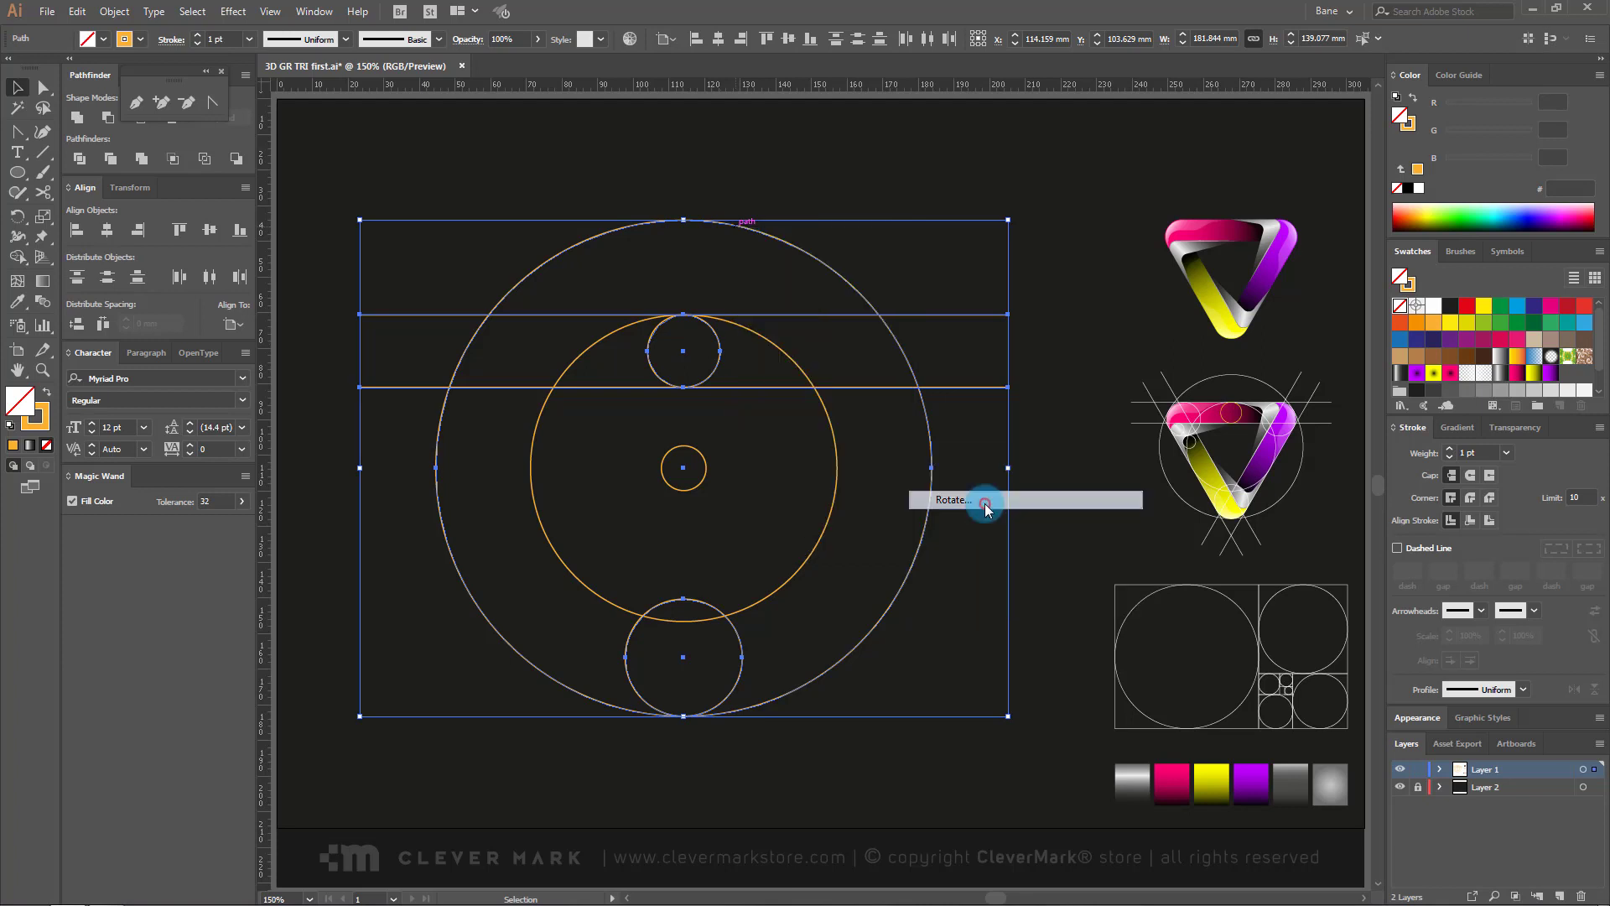
pyautogui.click(1133, 403)
pyautogui.click(1020, 467)
pyautogui.click(1020, 468)
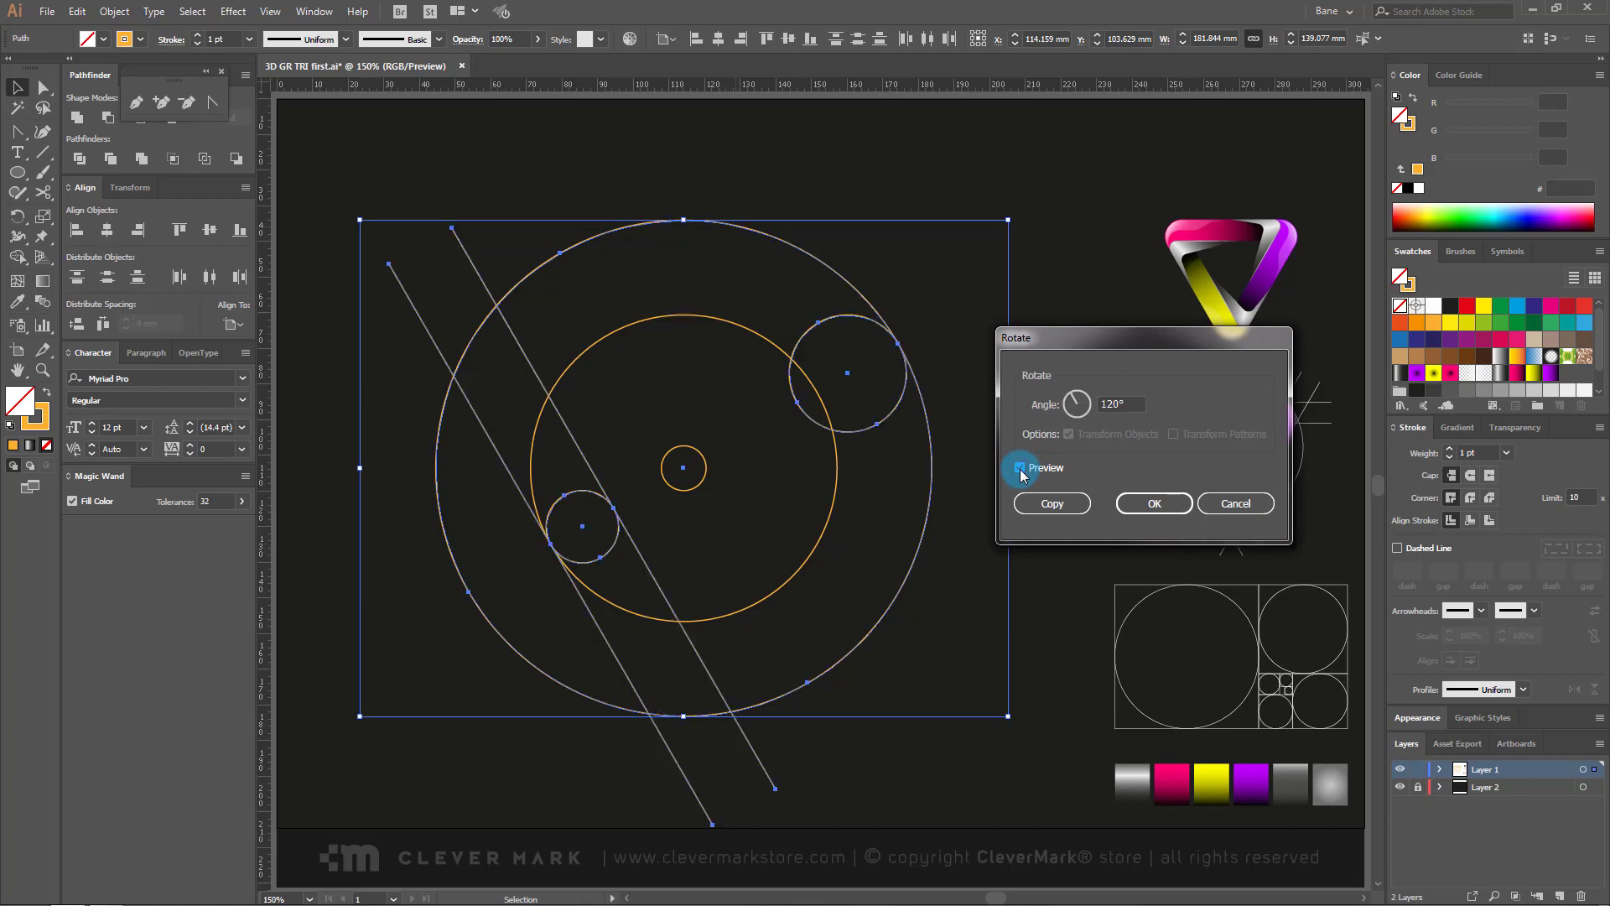
pyautogui.click(1048, 503)
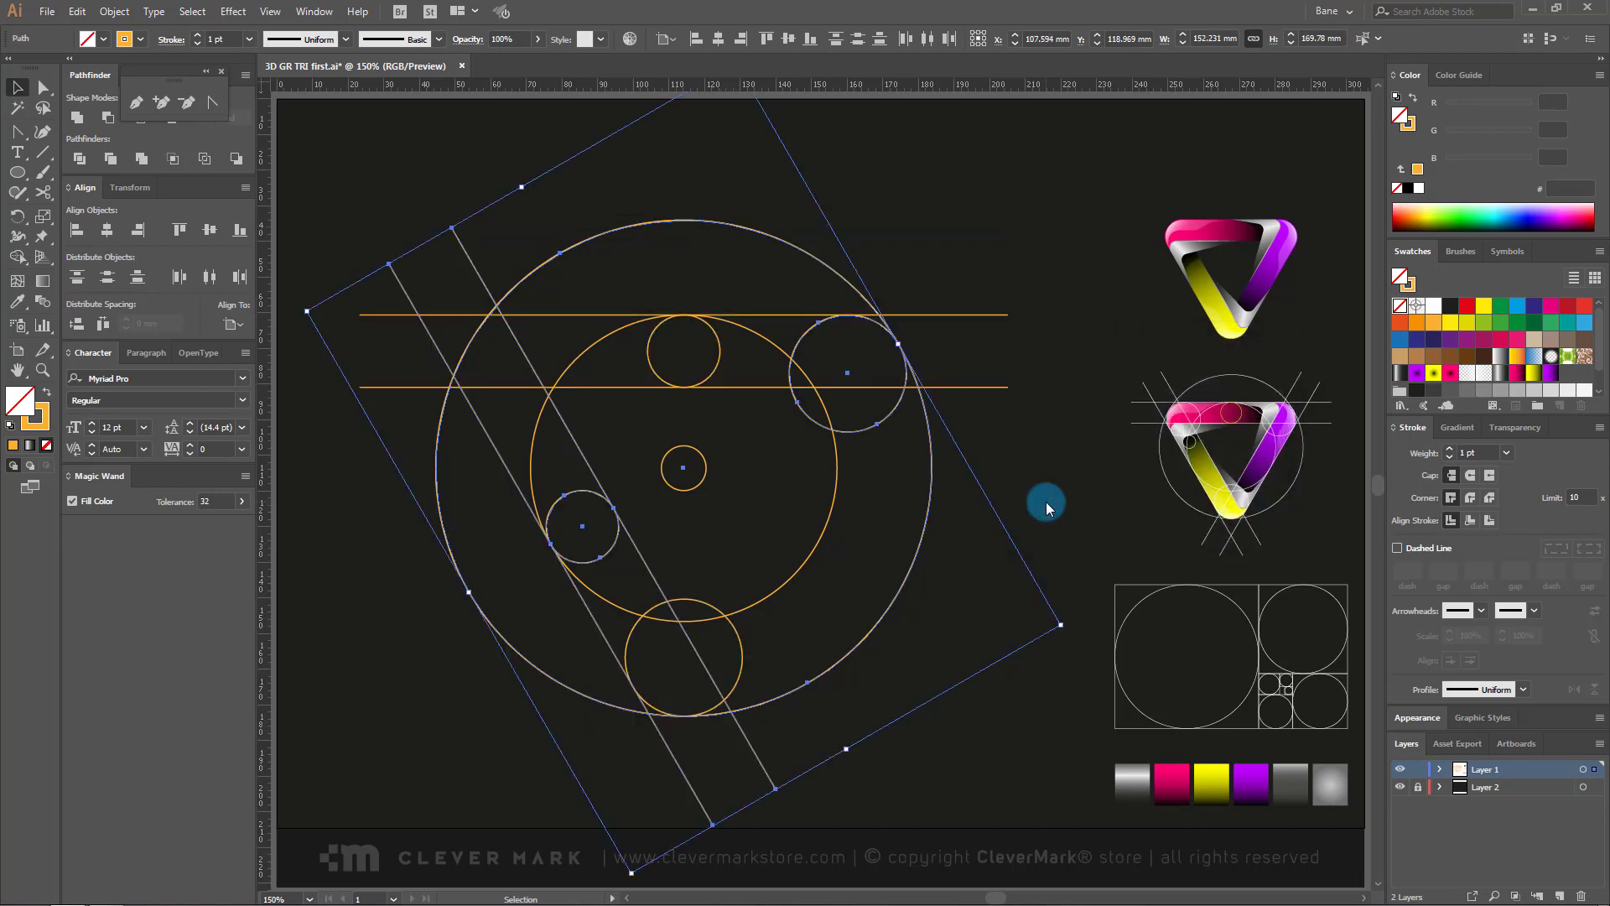
pyautogui.press('a')
pyautogui.hotkey('ctrl', 'd')
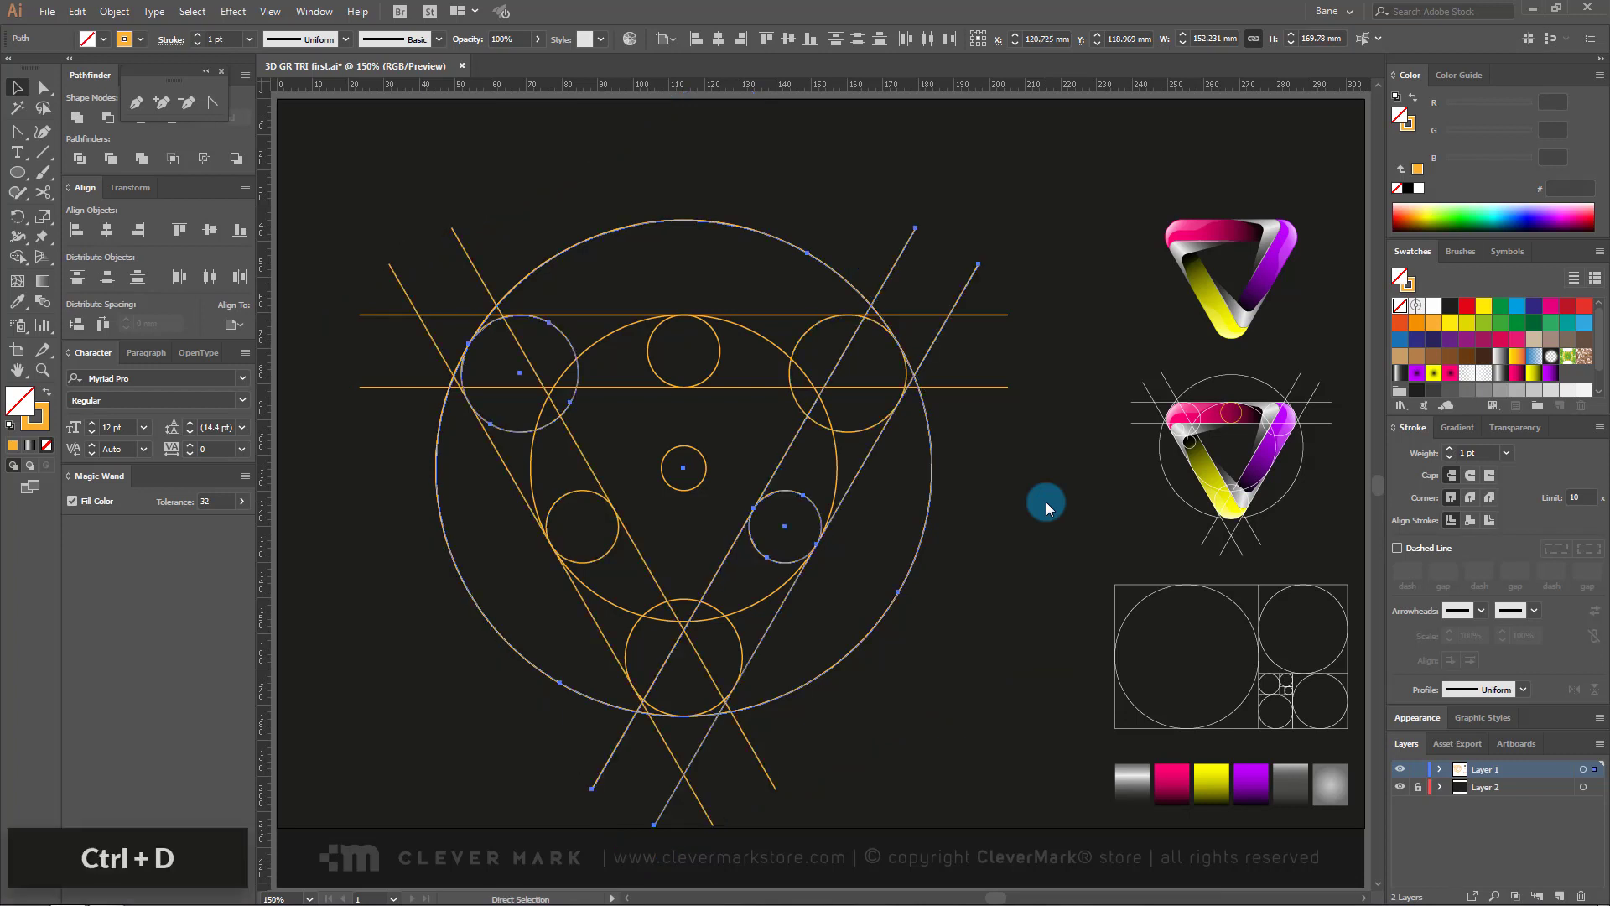
pyautogui.press('v')
# Step: Move the small centre circle to the upper-left intersection, top-aligned to the lower horizontal line
pyautogui.click(887, 172)
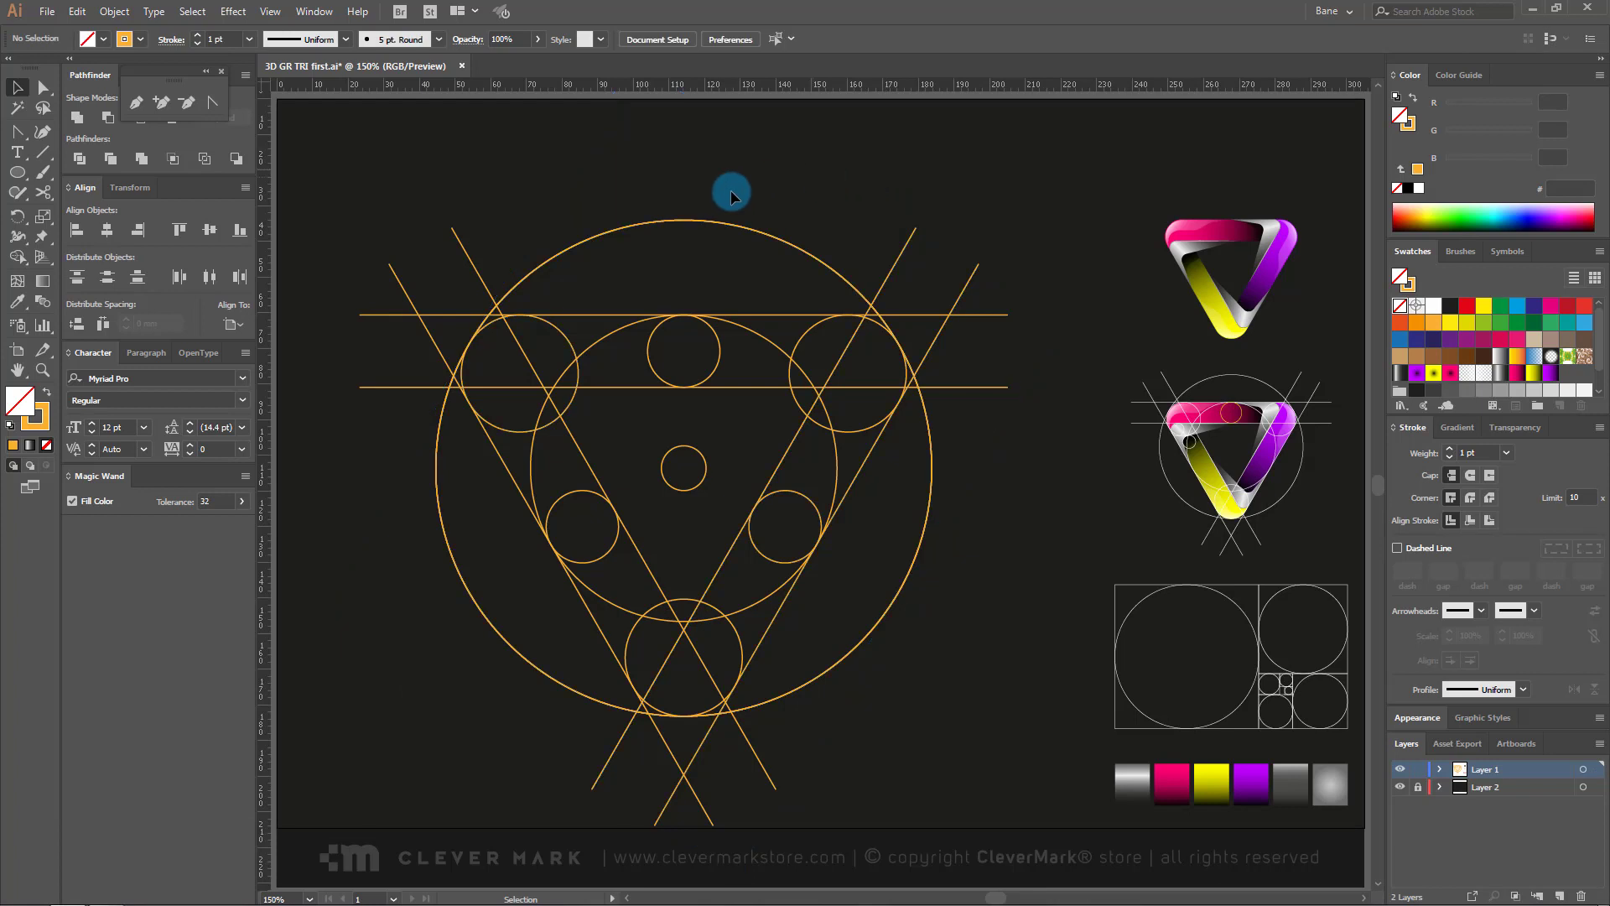
pyautogui.click(719, 220)
pyautogui.keyDown('shift'); pyautogui.click(720, 225); pyautogui.keyUp('shift')
pyautogui.click(720, 223)
pyautogui.keyDown('shift'); pyautogui.click(720, 223); pyautogui.keyUp('shift')
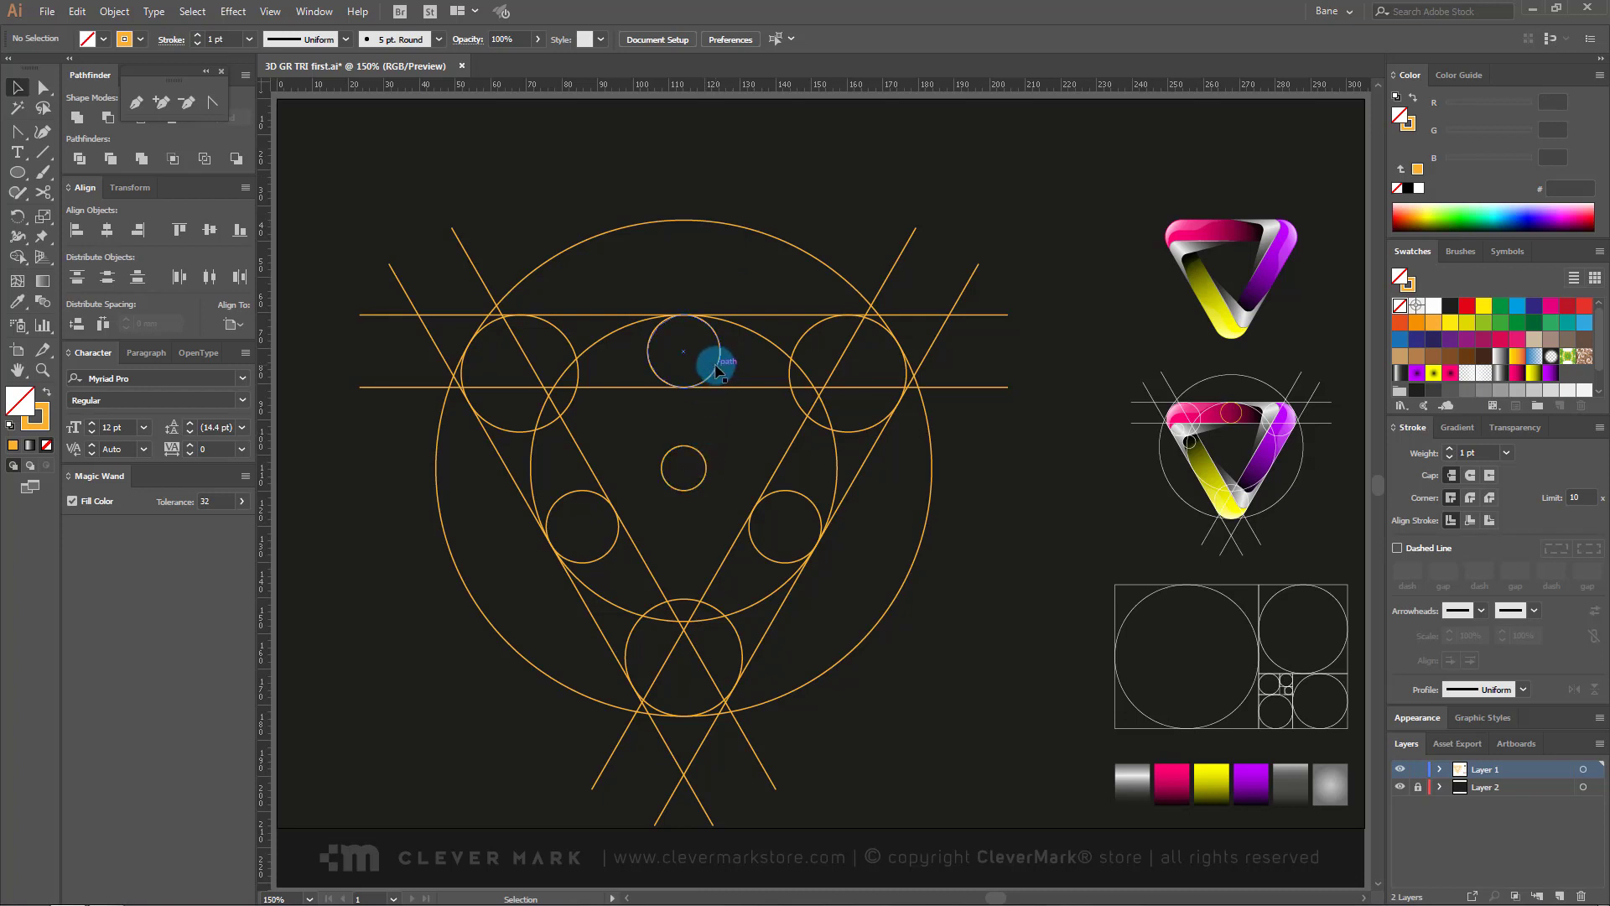
pyautogui.click(703, 457)
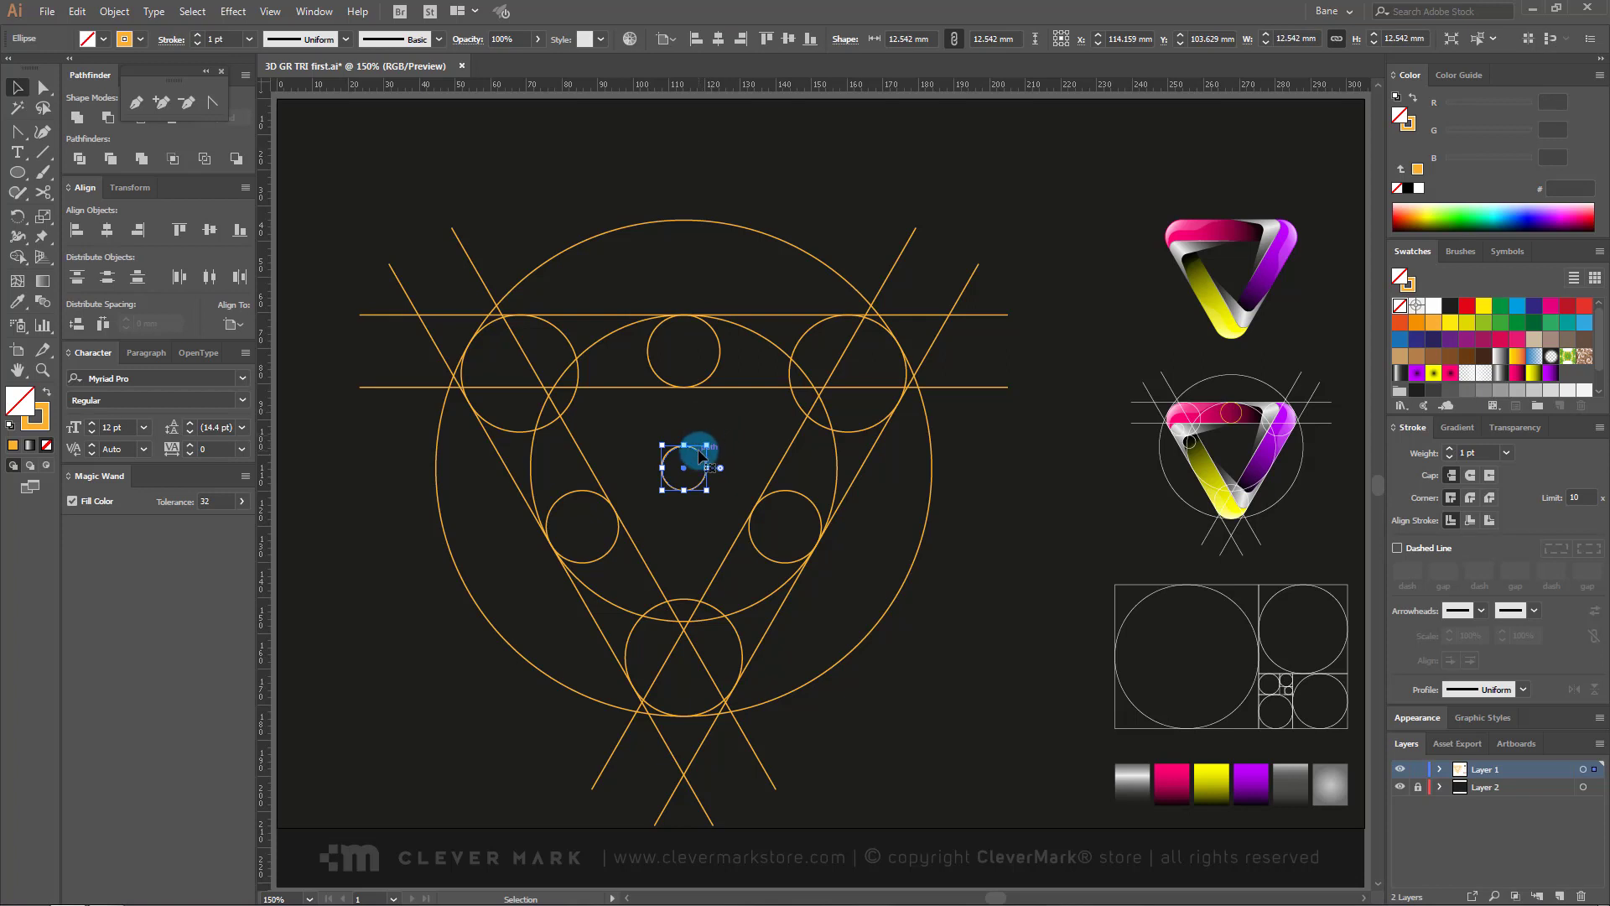
pyautogui.moveTo(690, 451); pyautogui.dragTo(531, 409)
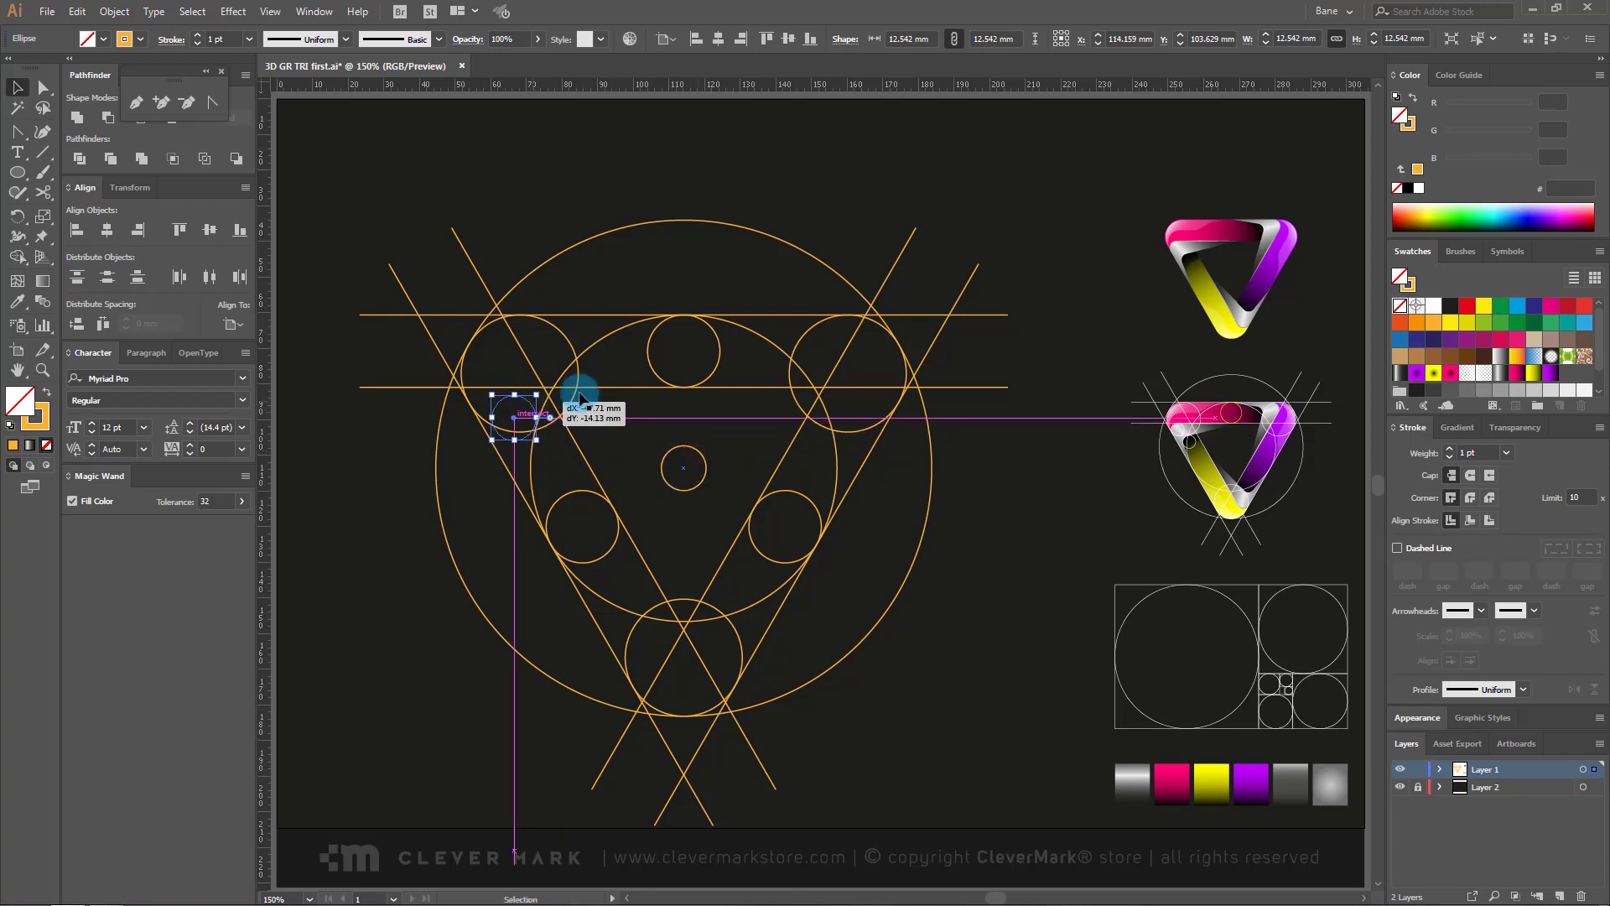
pyautogui.keyDown('shift'); pyautogui.click(599, 388); pyautogui.keyUp('shift')
pyautogui.click(597, 387)
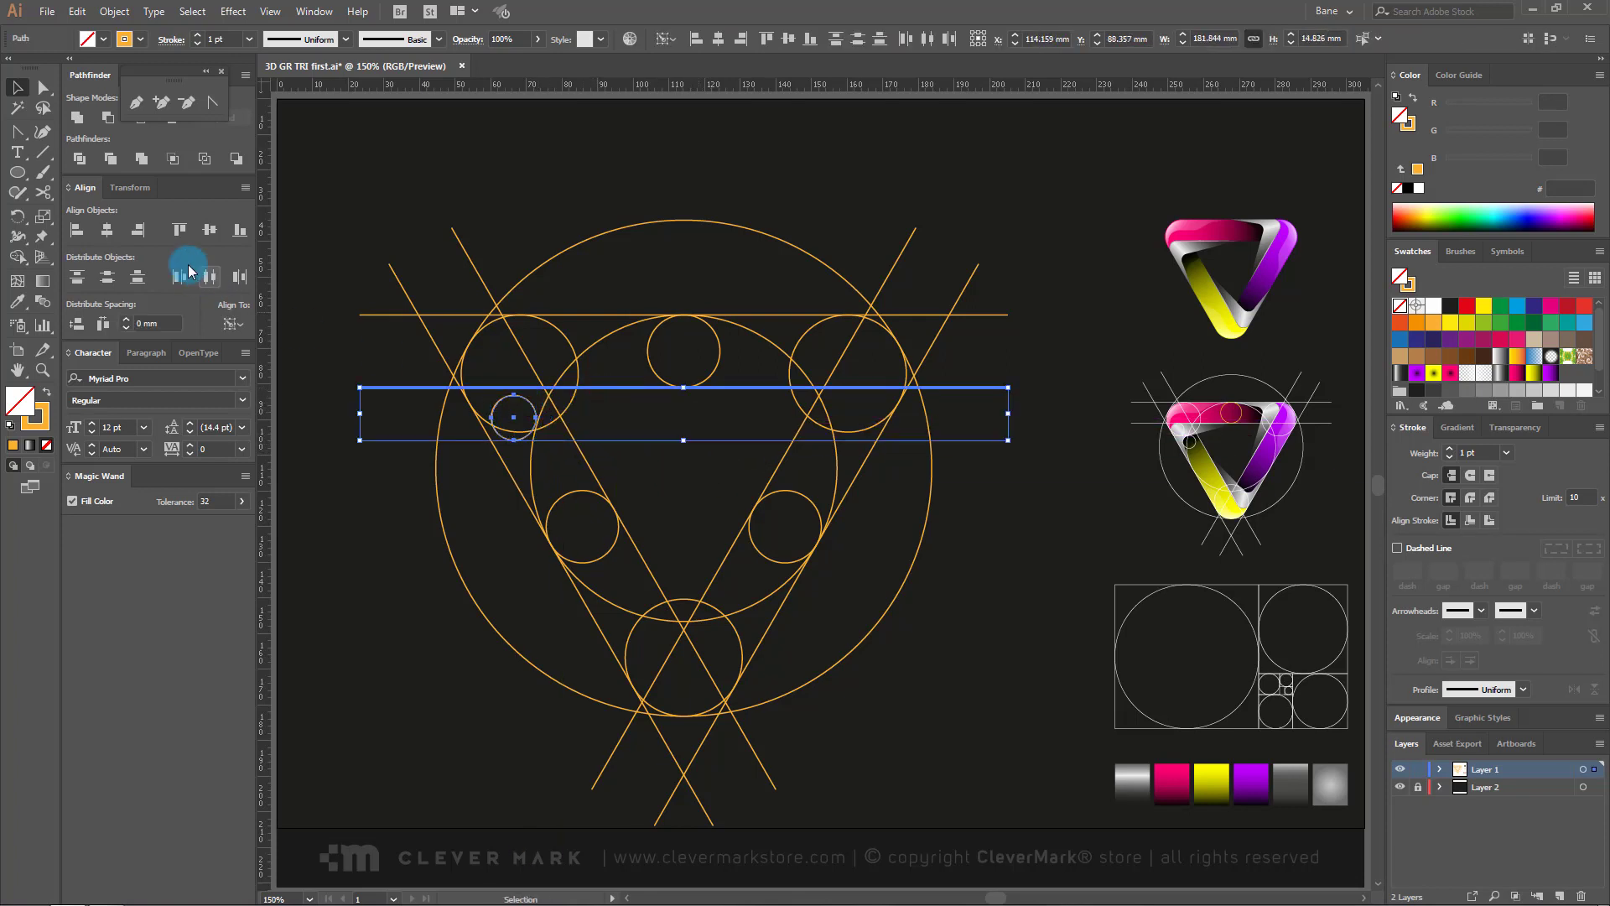
pyautogui.click(176, 231)
# Step: Zoom in and slide the 12.542 mm circle left until it touches the diagonal line
pyautogui.click(86, 357)
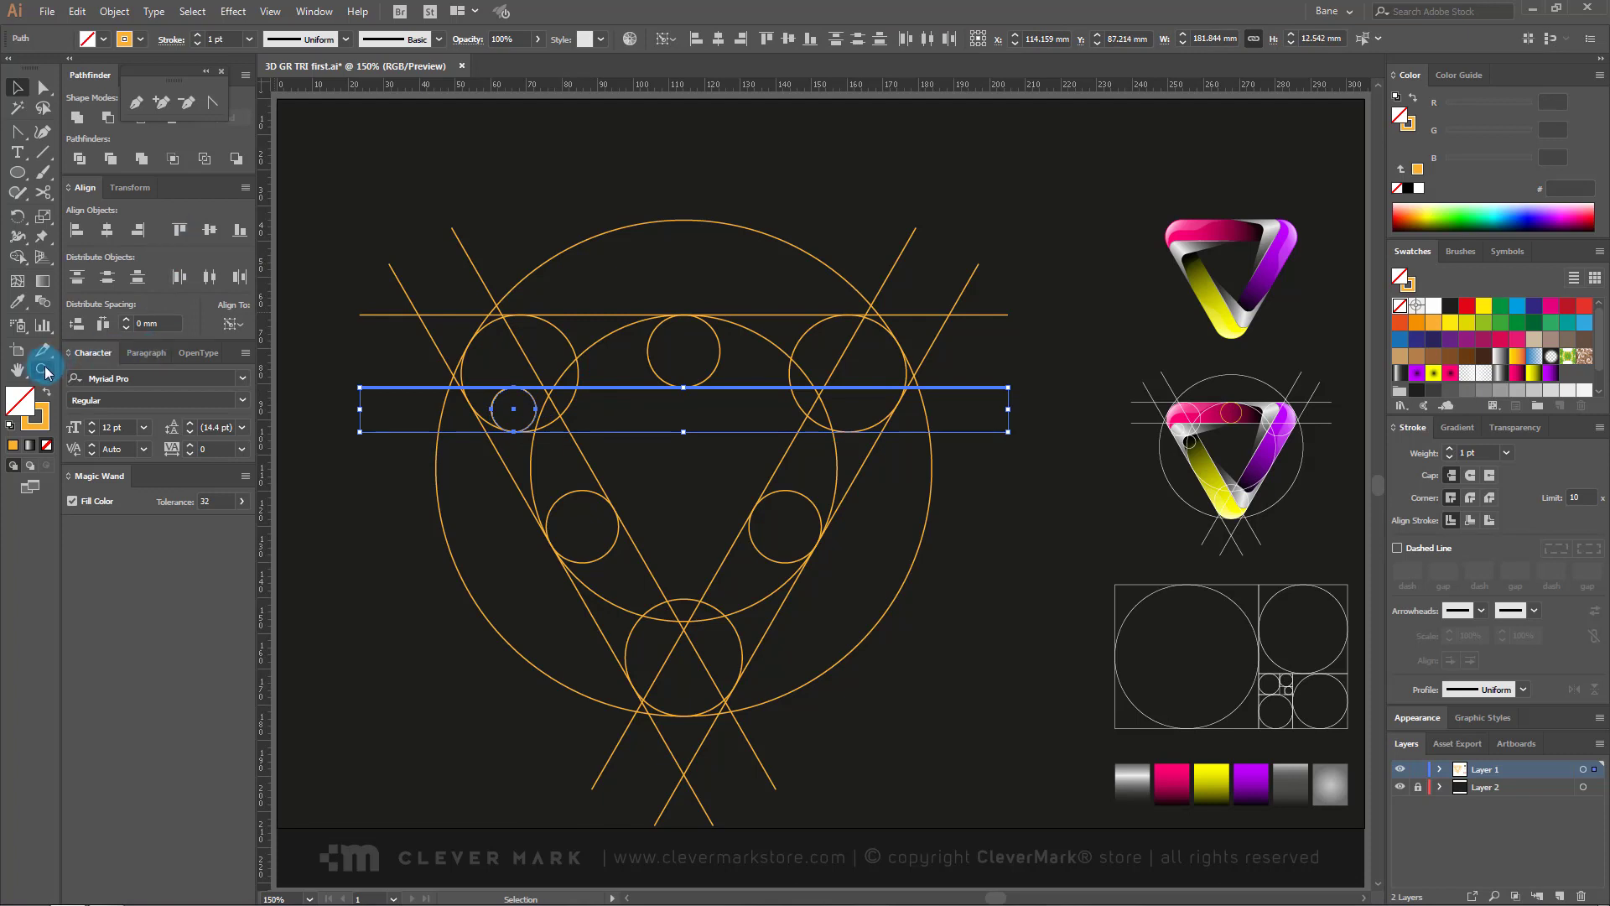
pyautogui.click(42, 370)
pyautogui.moveTo(394, 391); pyautogui.dragTo(615, 469)
pyautogui.click(5, 88)
pyautogui.click(718, 223)
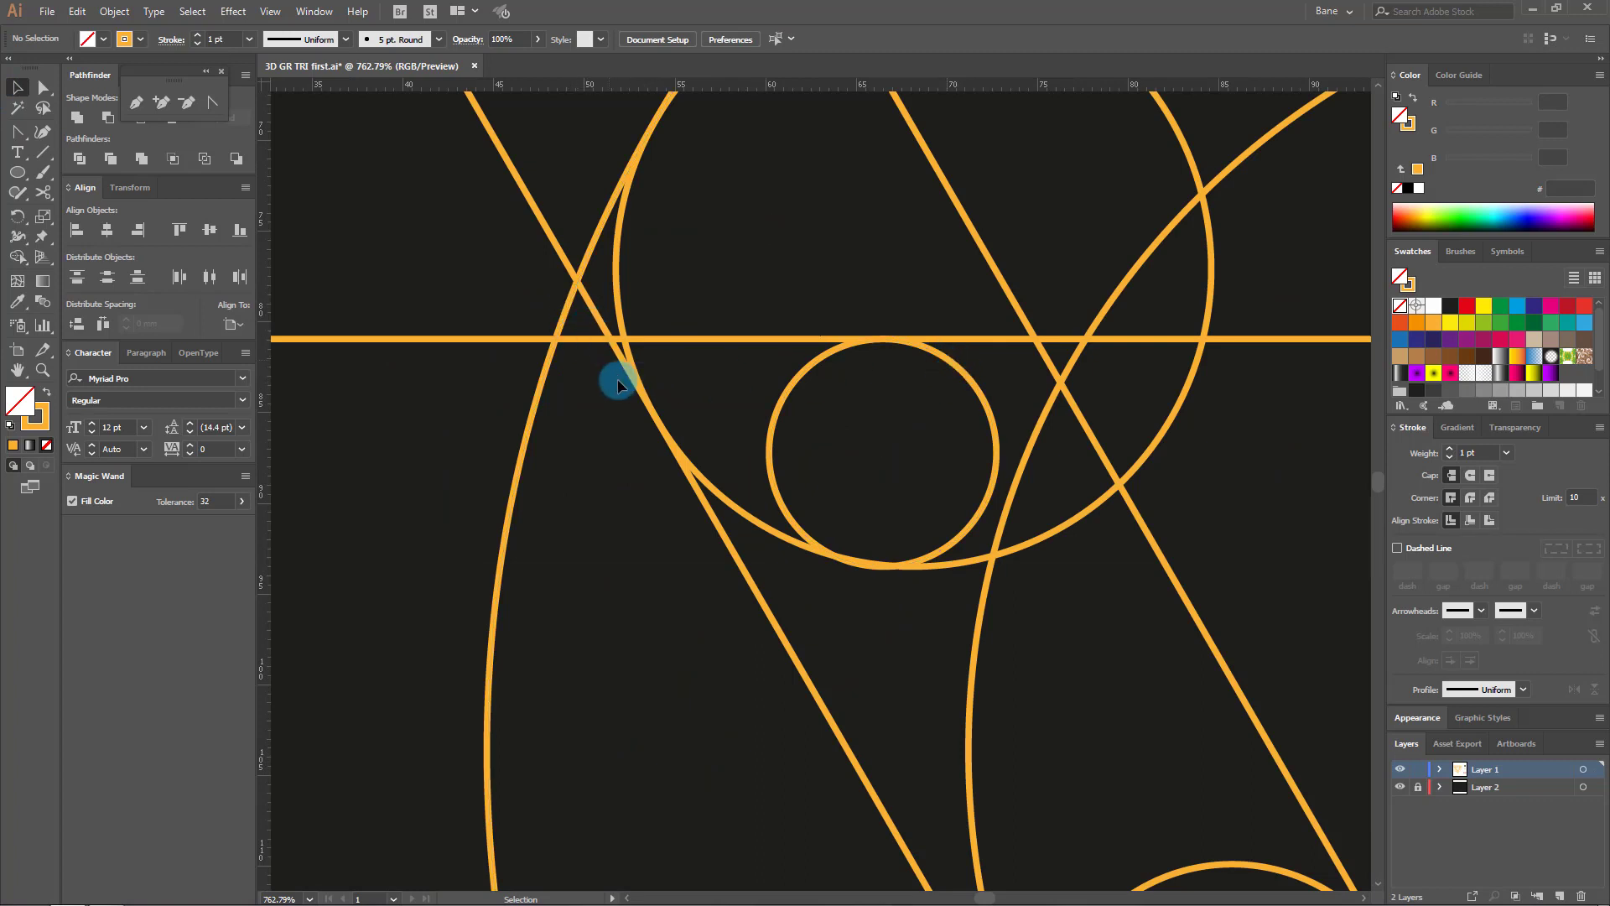
pyautogui.click(773, 431)
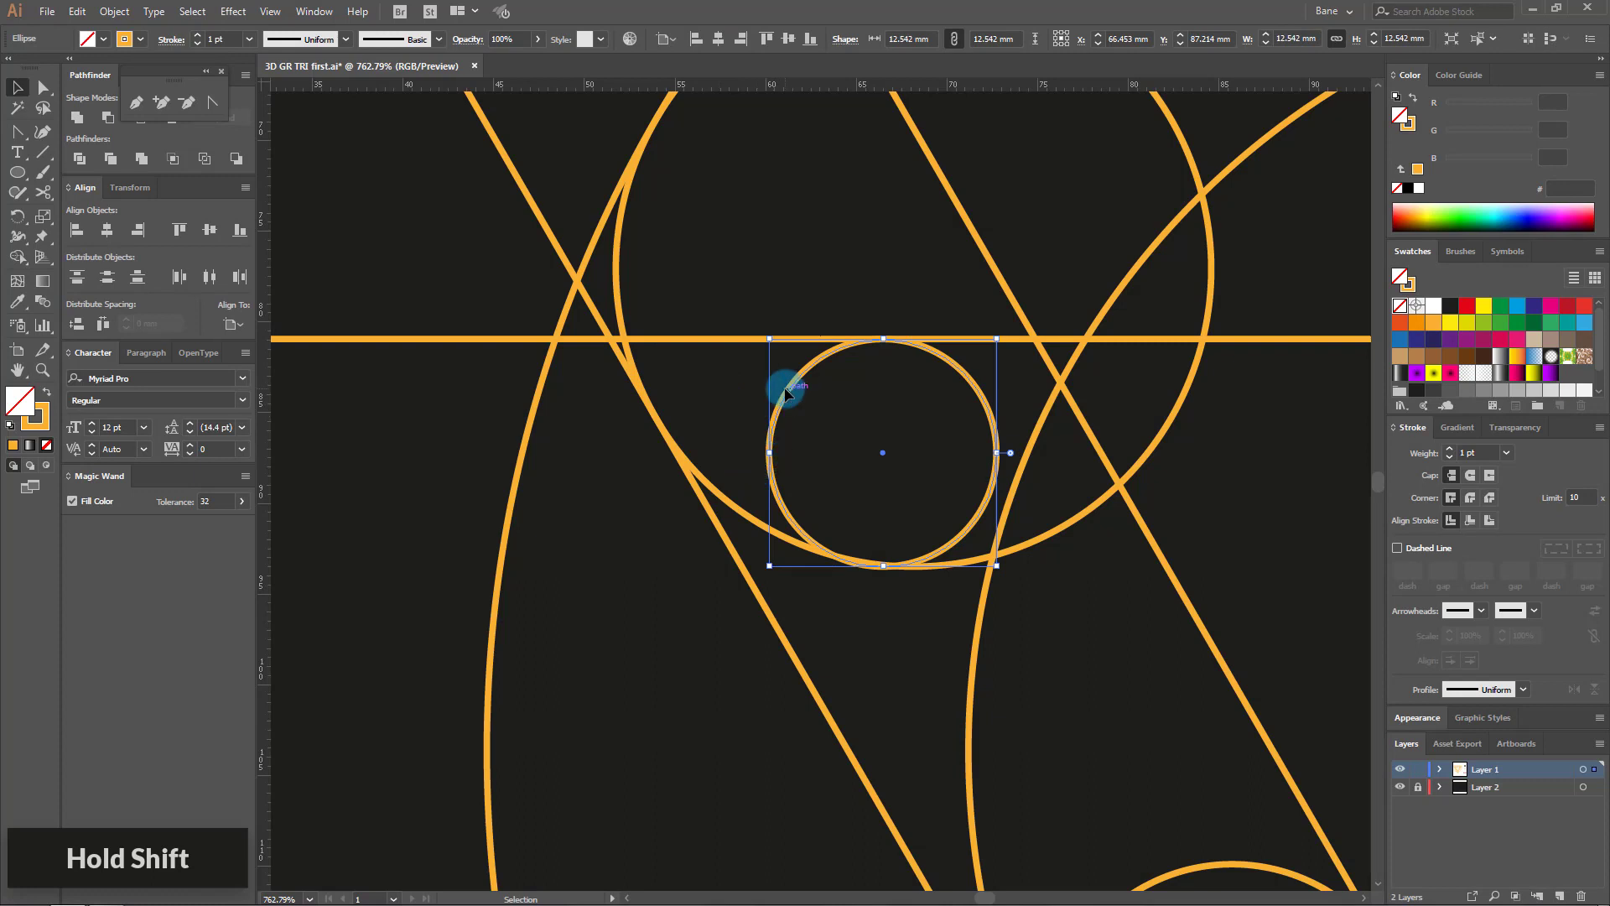
pyautogui.moveTo(792, 390); pyautogui.dragTo(714, 391)
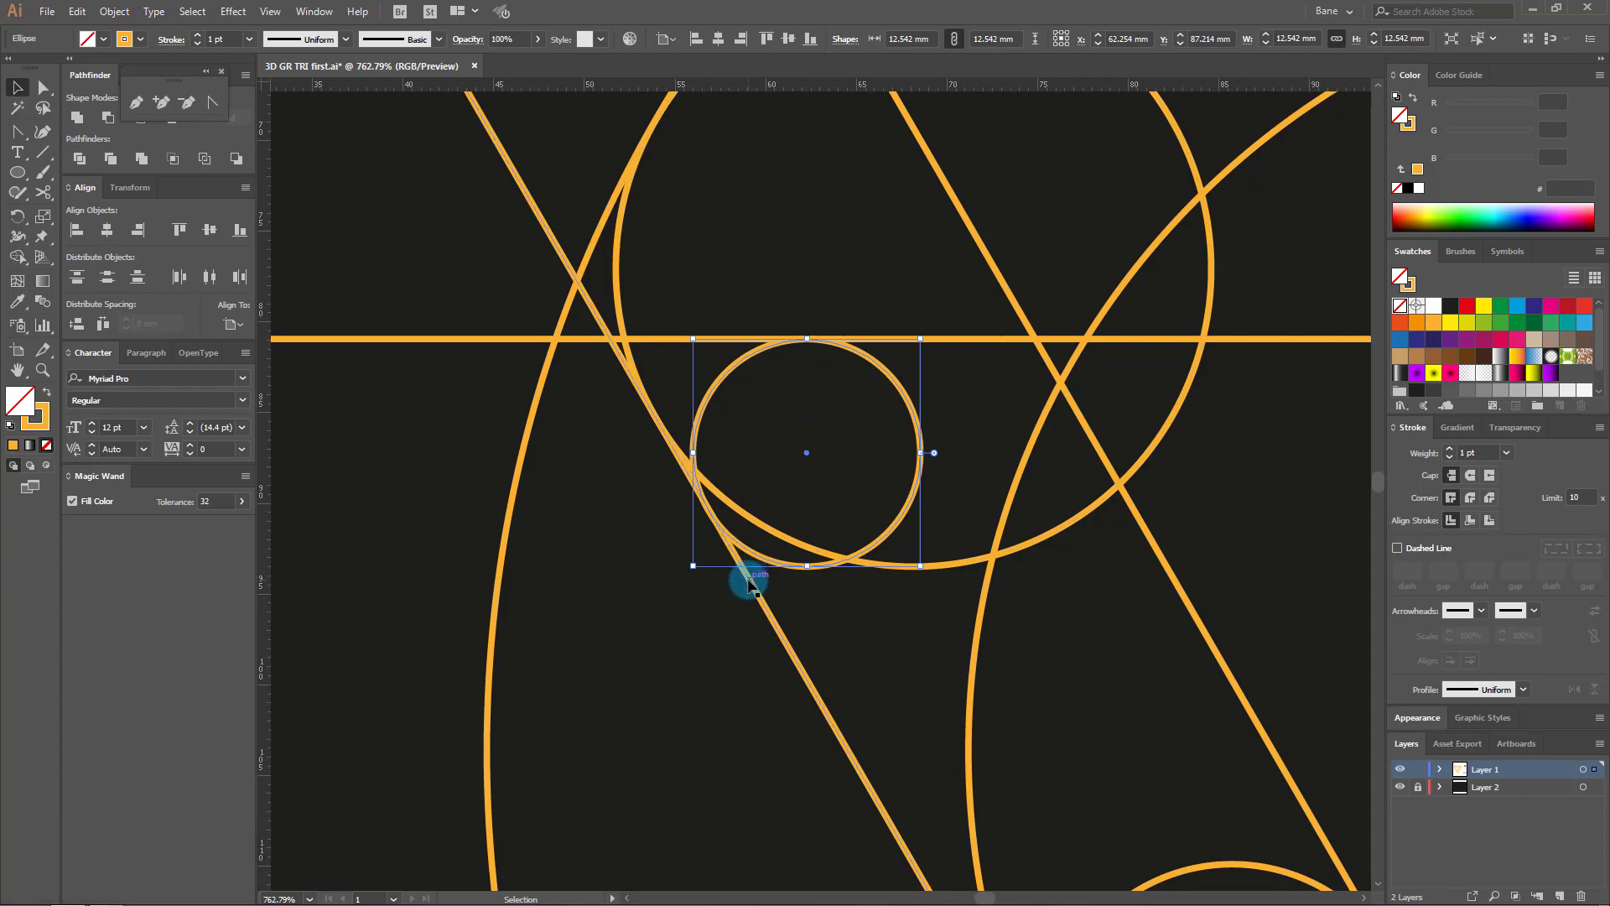
pyautogui.click(685, 604)
# Step: Zoom back out to view the whole construction
pyautogui.click(42, 370)
pyautogui.keyDown('alt'); pyautogui.click(881, 512); pyautogui.keyUp('alt')
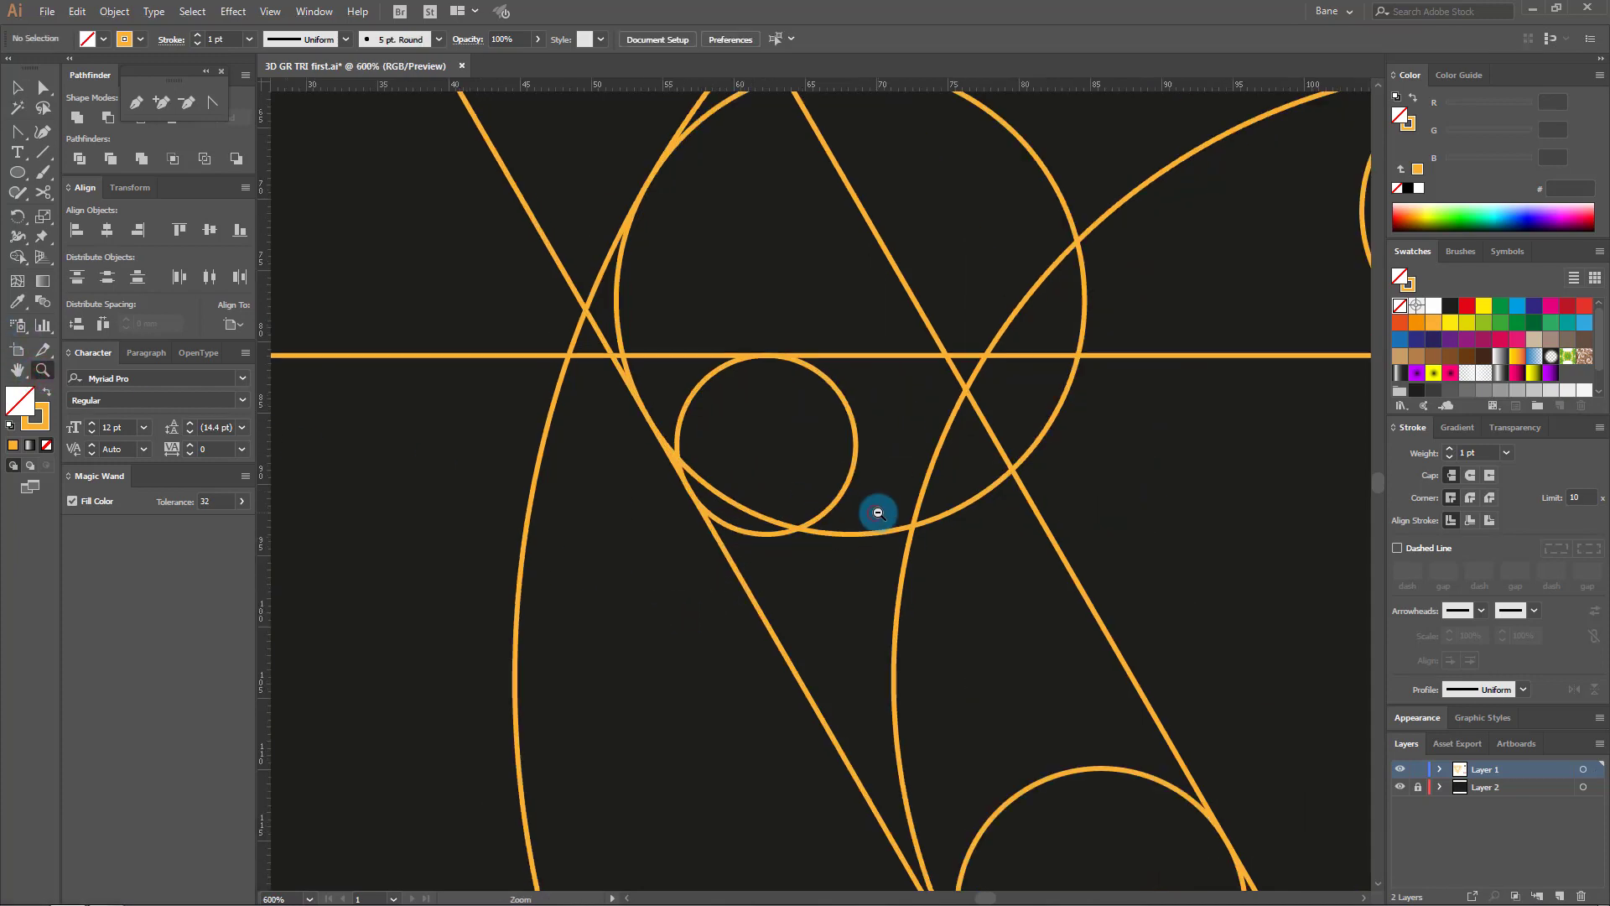
pyautogui.keyDown('alt'); pyautogui.click(881, 513); pyautogui.keyUp('alt')
pyautogui.keyDown('alt'); pyautogui.click(881, 512); pyautogui.keyUp('alt')
pyautogui.scroll(-2, 909, 514)
pyautogui.hscroll(3, 783, 468)
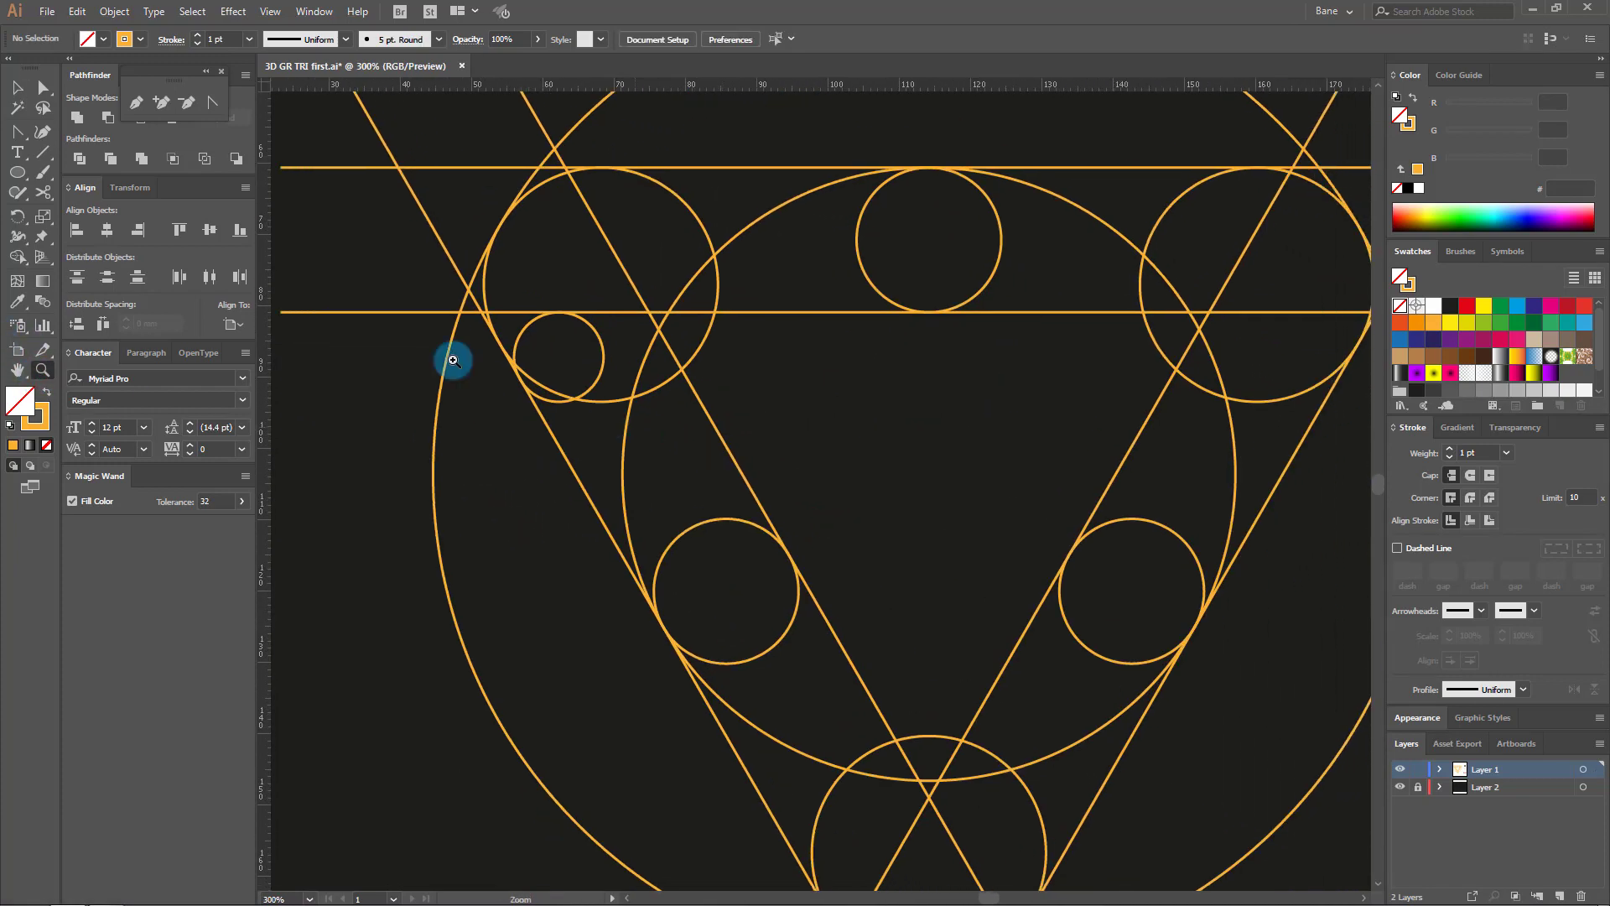
pyautogui.press('v')
pyautogui.hscroll(1, 863, 342)
pyautogui.scroll(1, 657, 366)
pyautogui.click(43, 93)
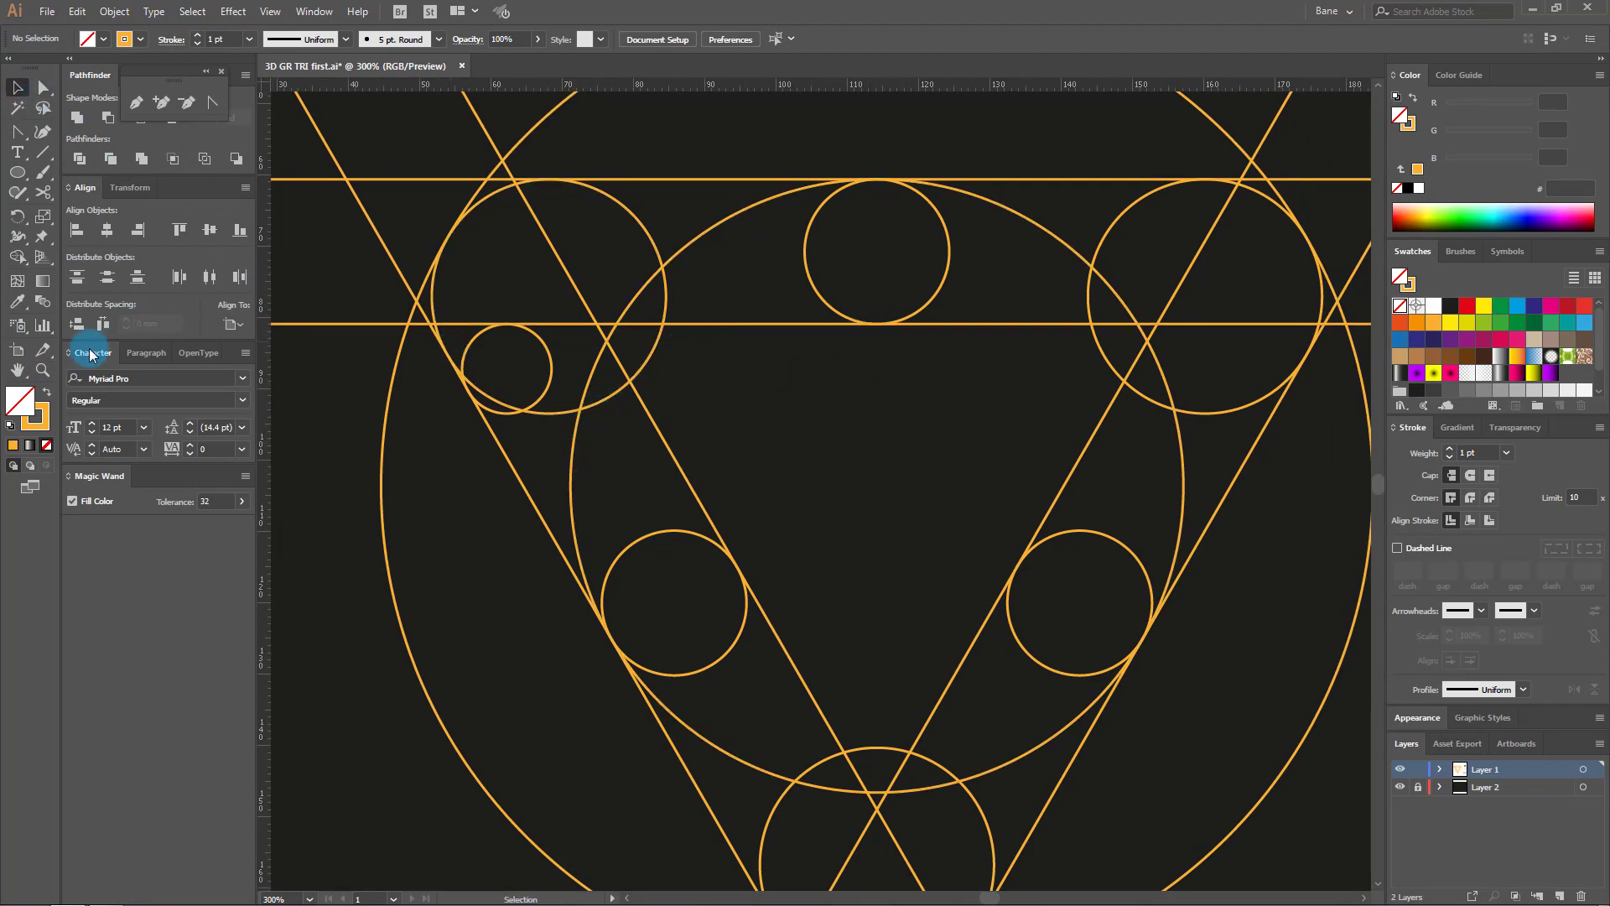
# Step: Copy the 12.542 mm circle down-right along the left diagonal and nudge it left
pyautogui.click(551, 382)
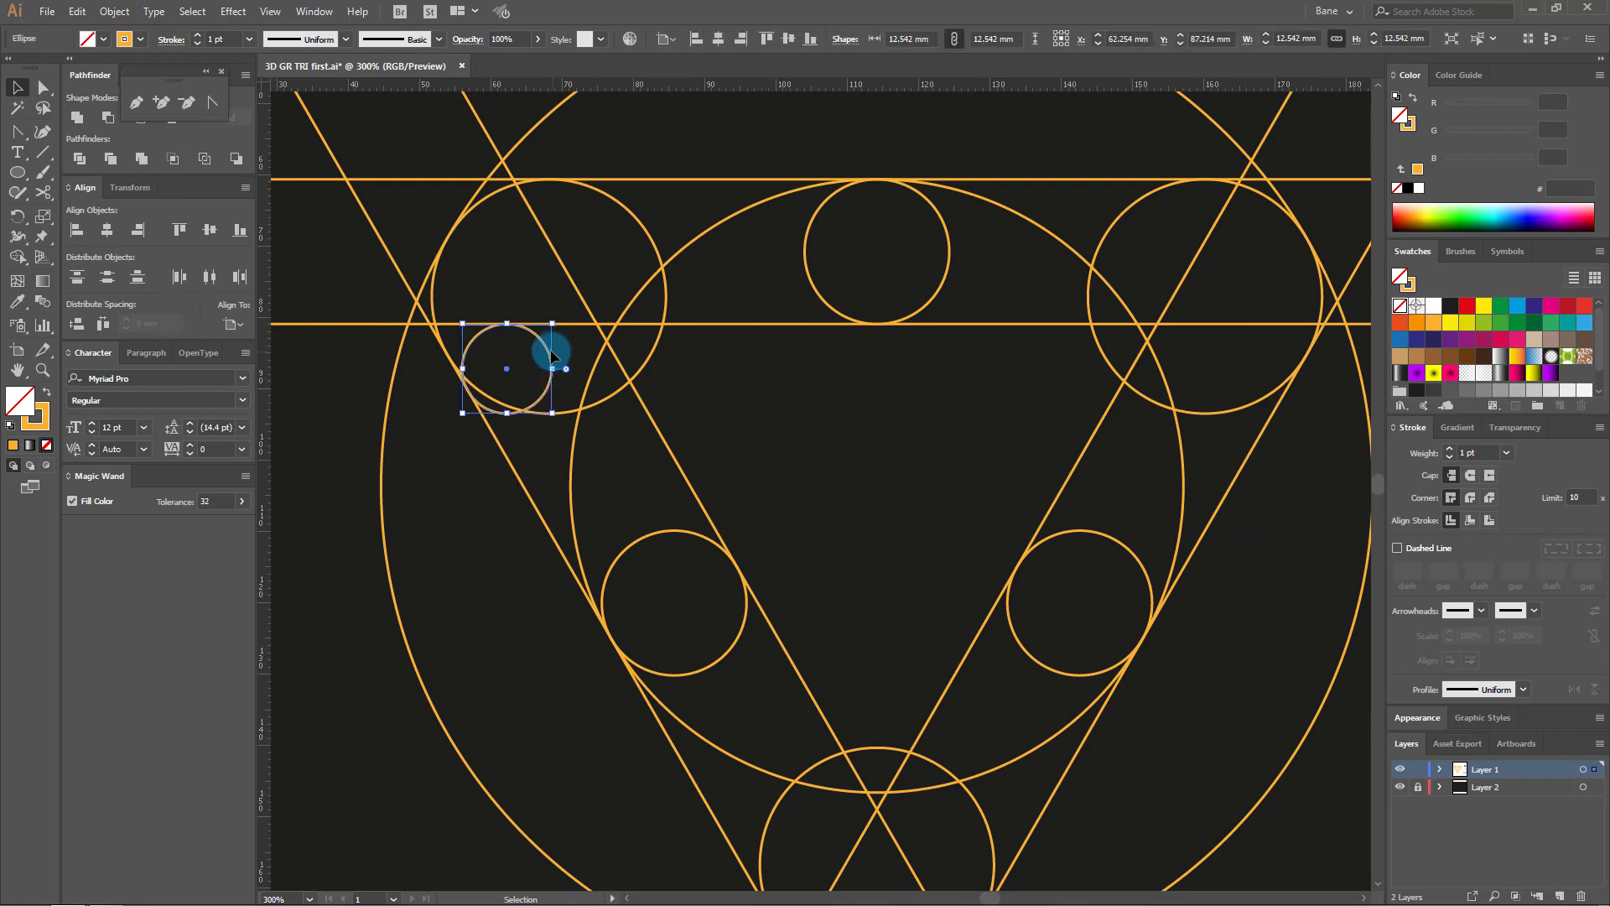
pyautogui.moveTo(551, 351); pyautogui.dragTo(635, 433)
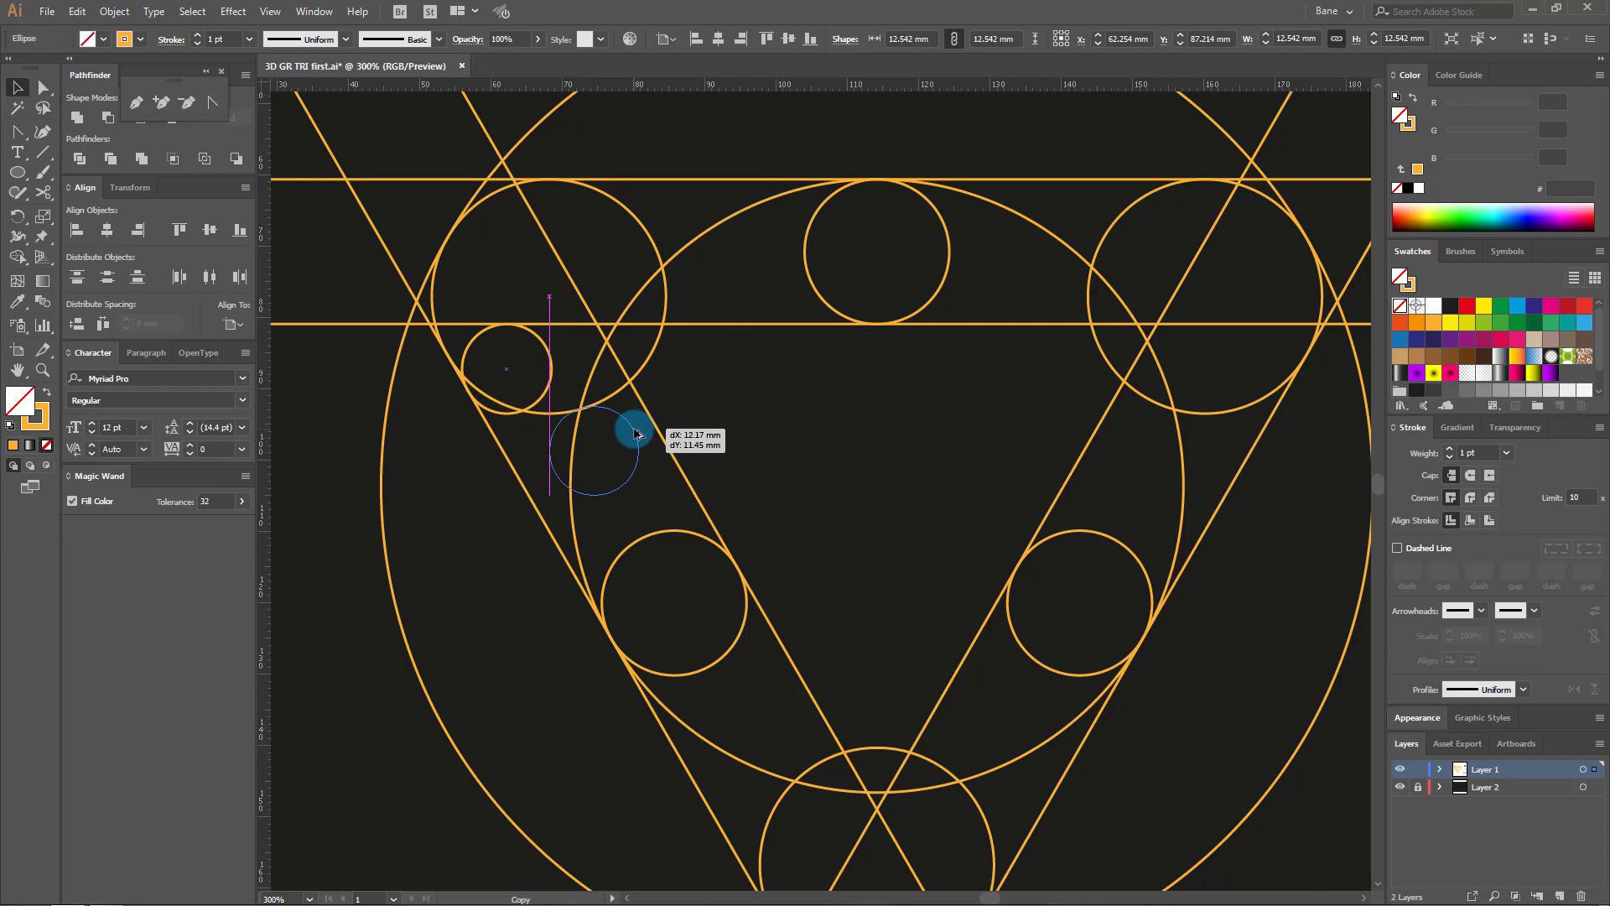
pyautogui.moveTo(635, 433); pyautogui.dragTo(635, 433)
pyautogui.press('Left')
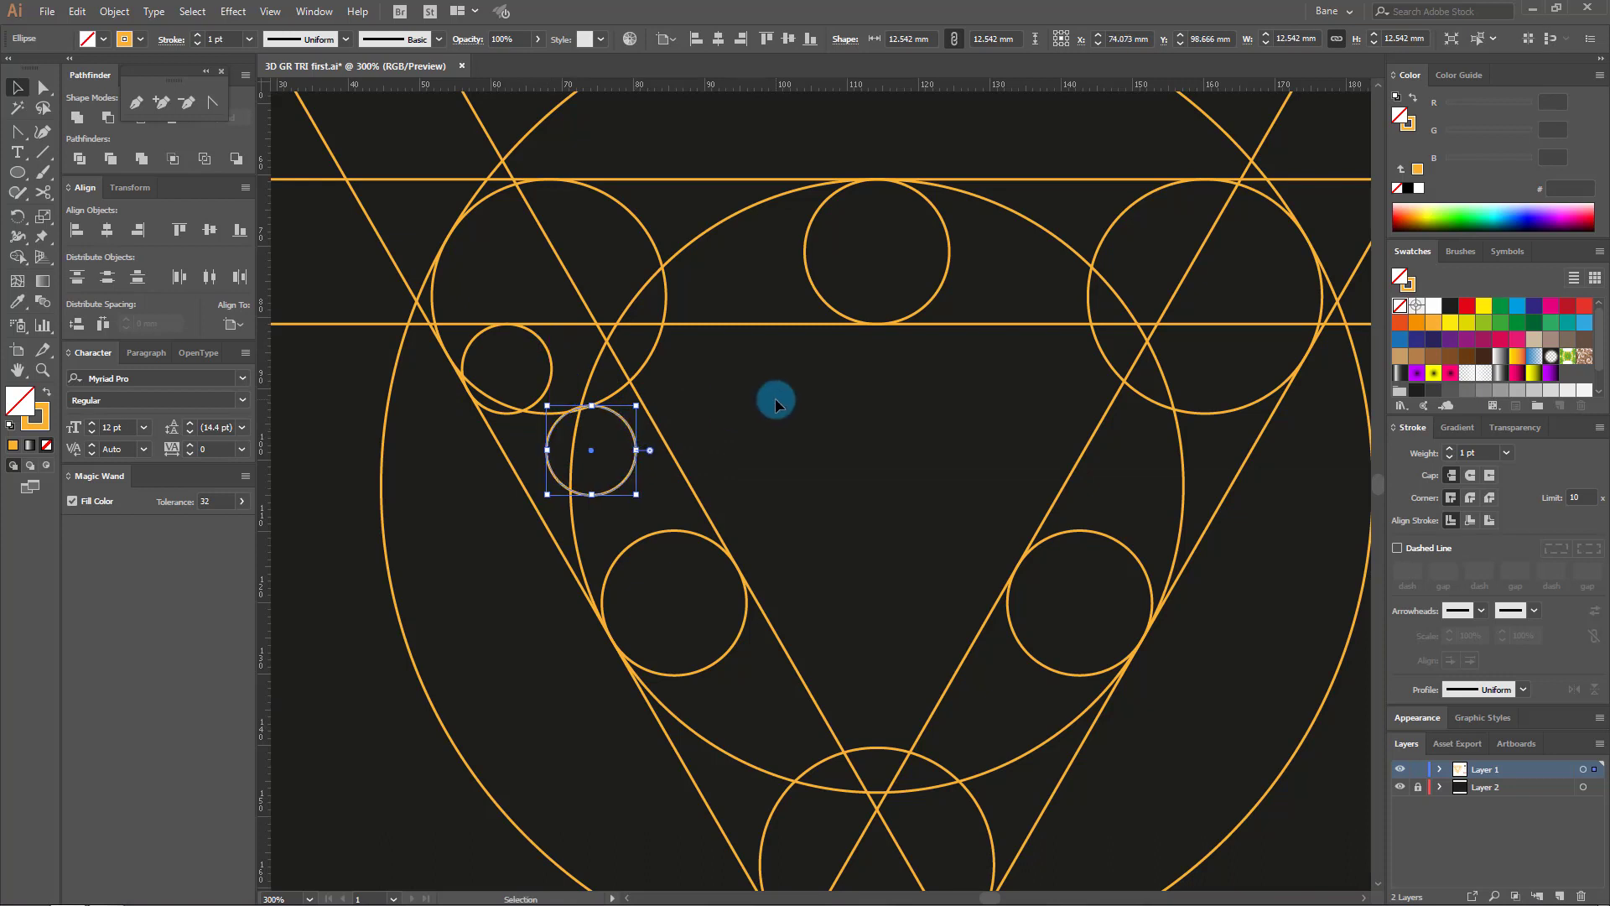
pyautogui.click(775, 403)
pyautogui.click(712, 432)
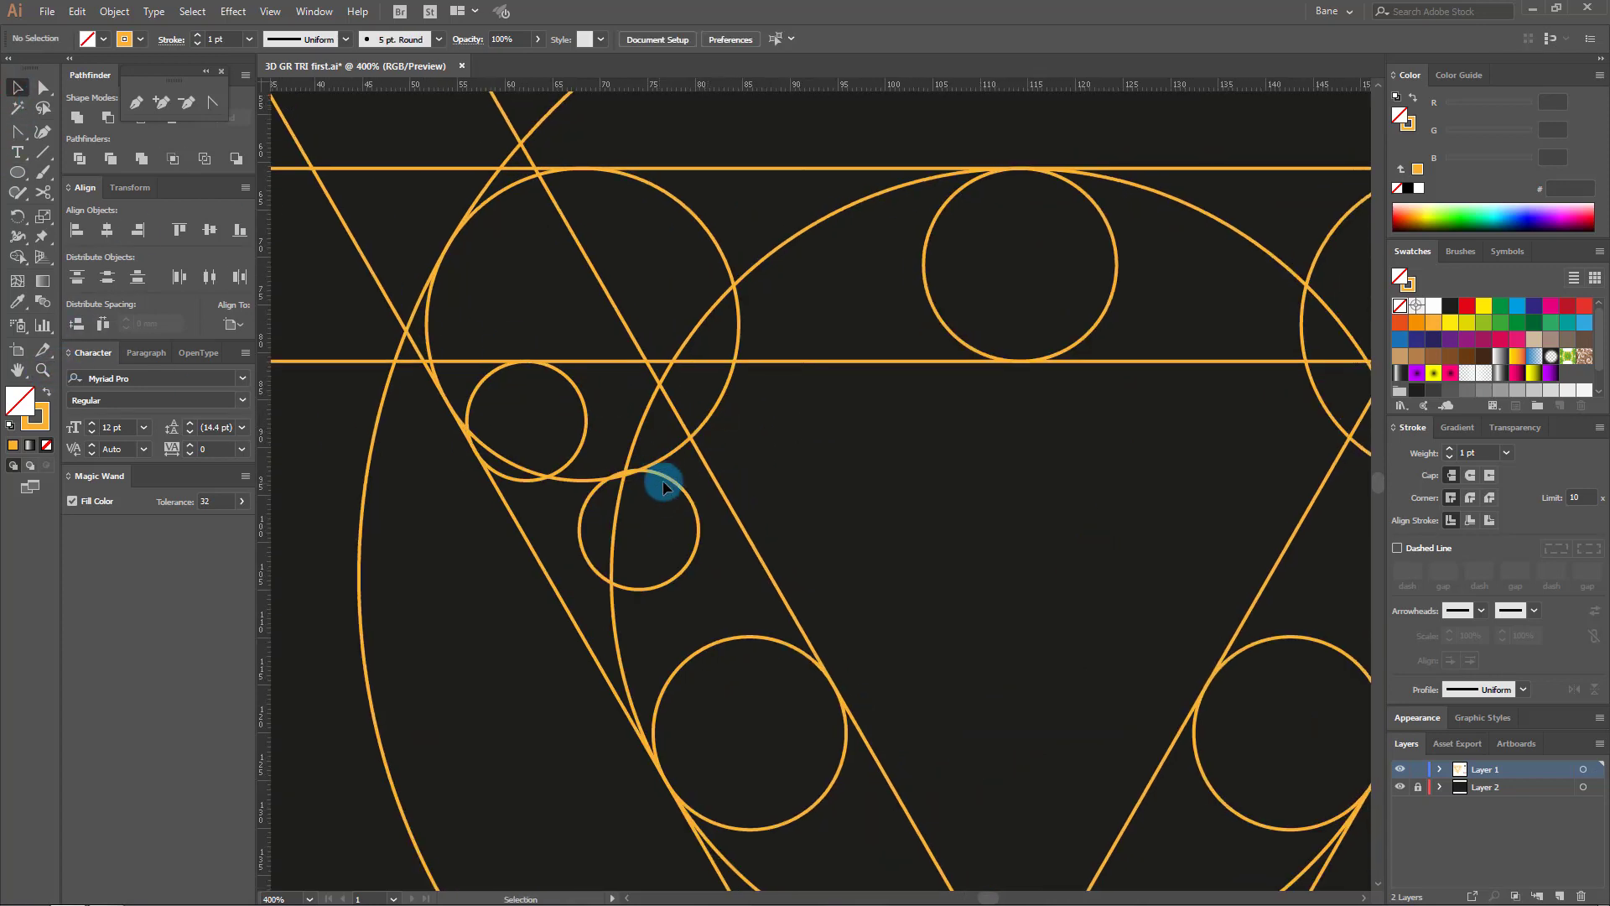
pyautogui.click(667, 473)
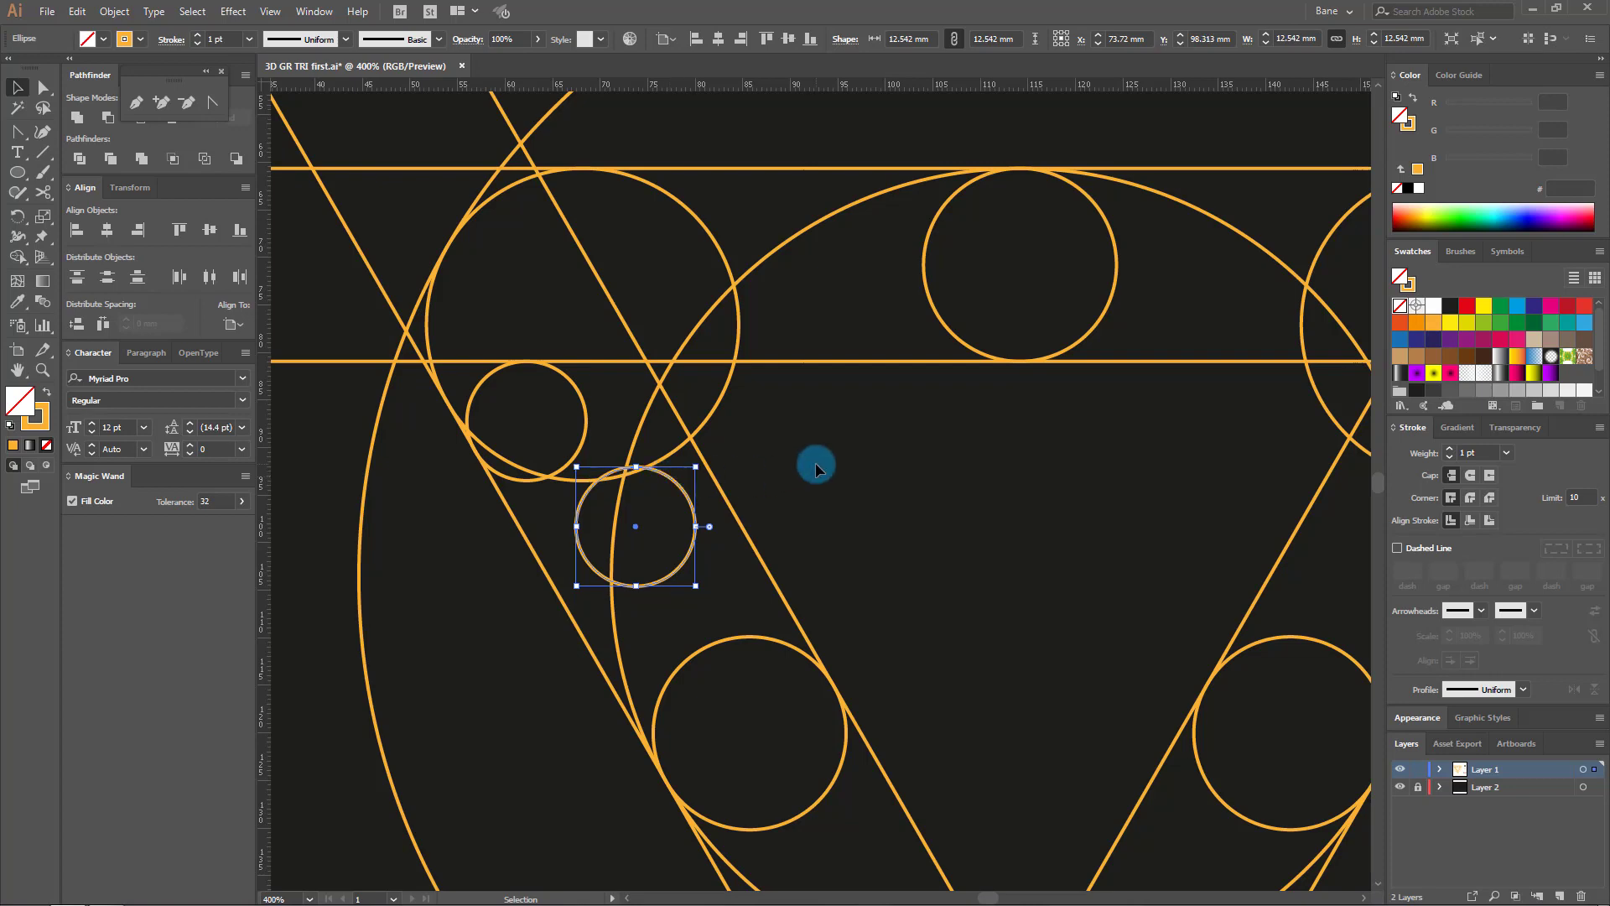
# Step: Draw two lines tangent to the small circle, from the upper intersection and the lower-left circle
pyautogui.click(43, 159)
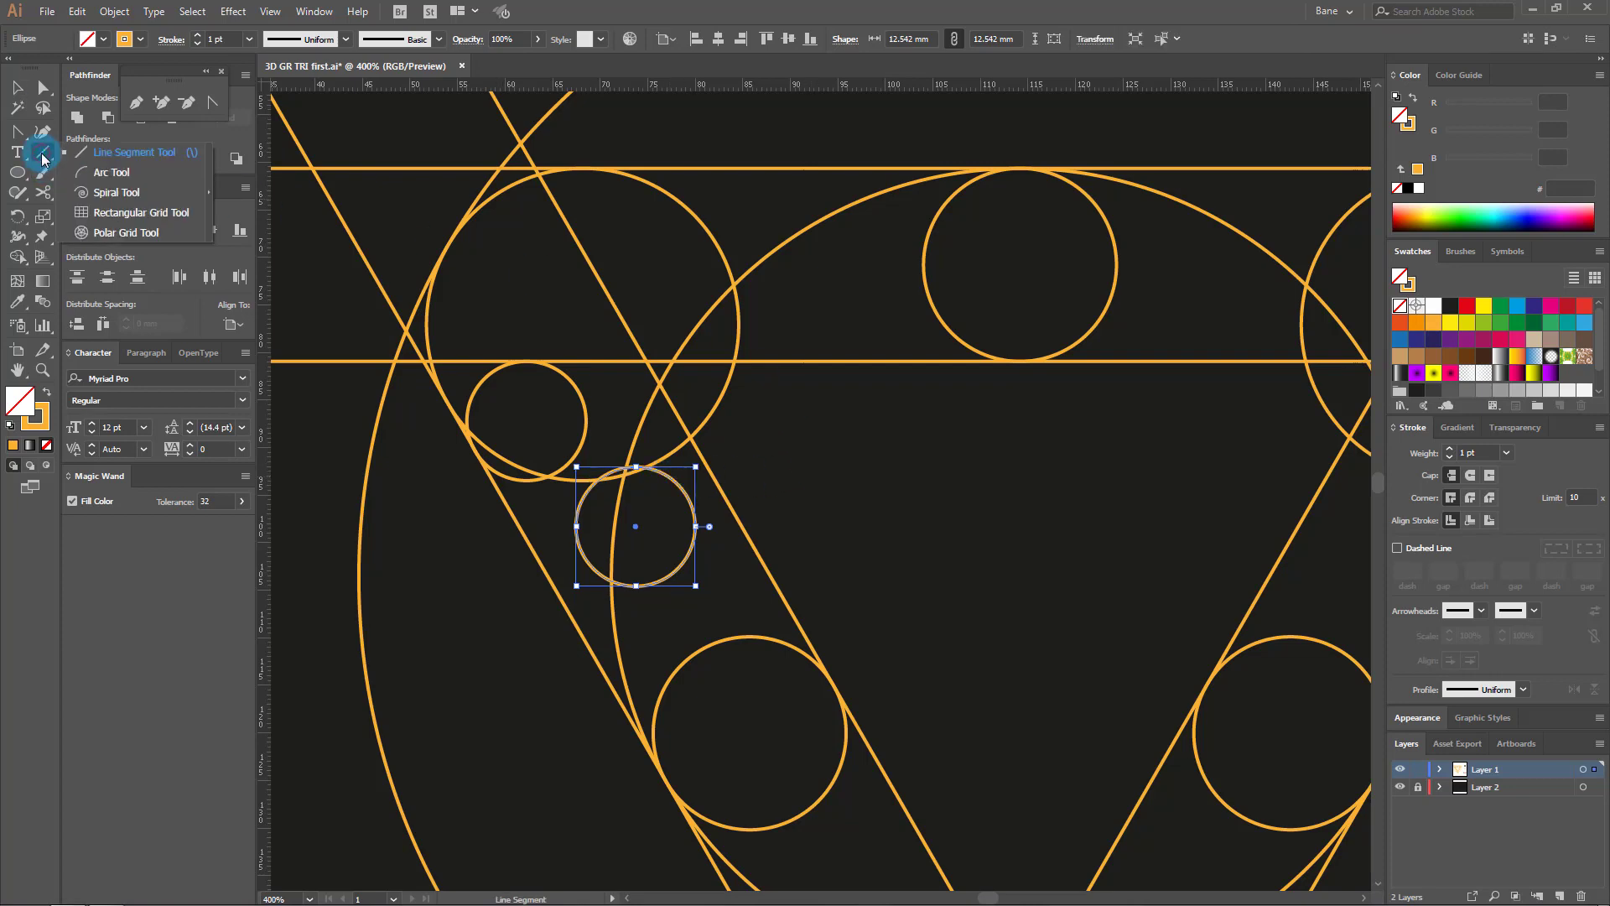
pyautogui.click(148, 159)
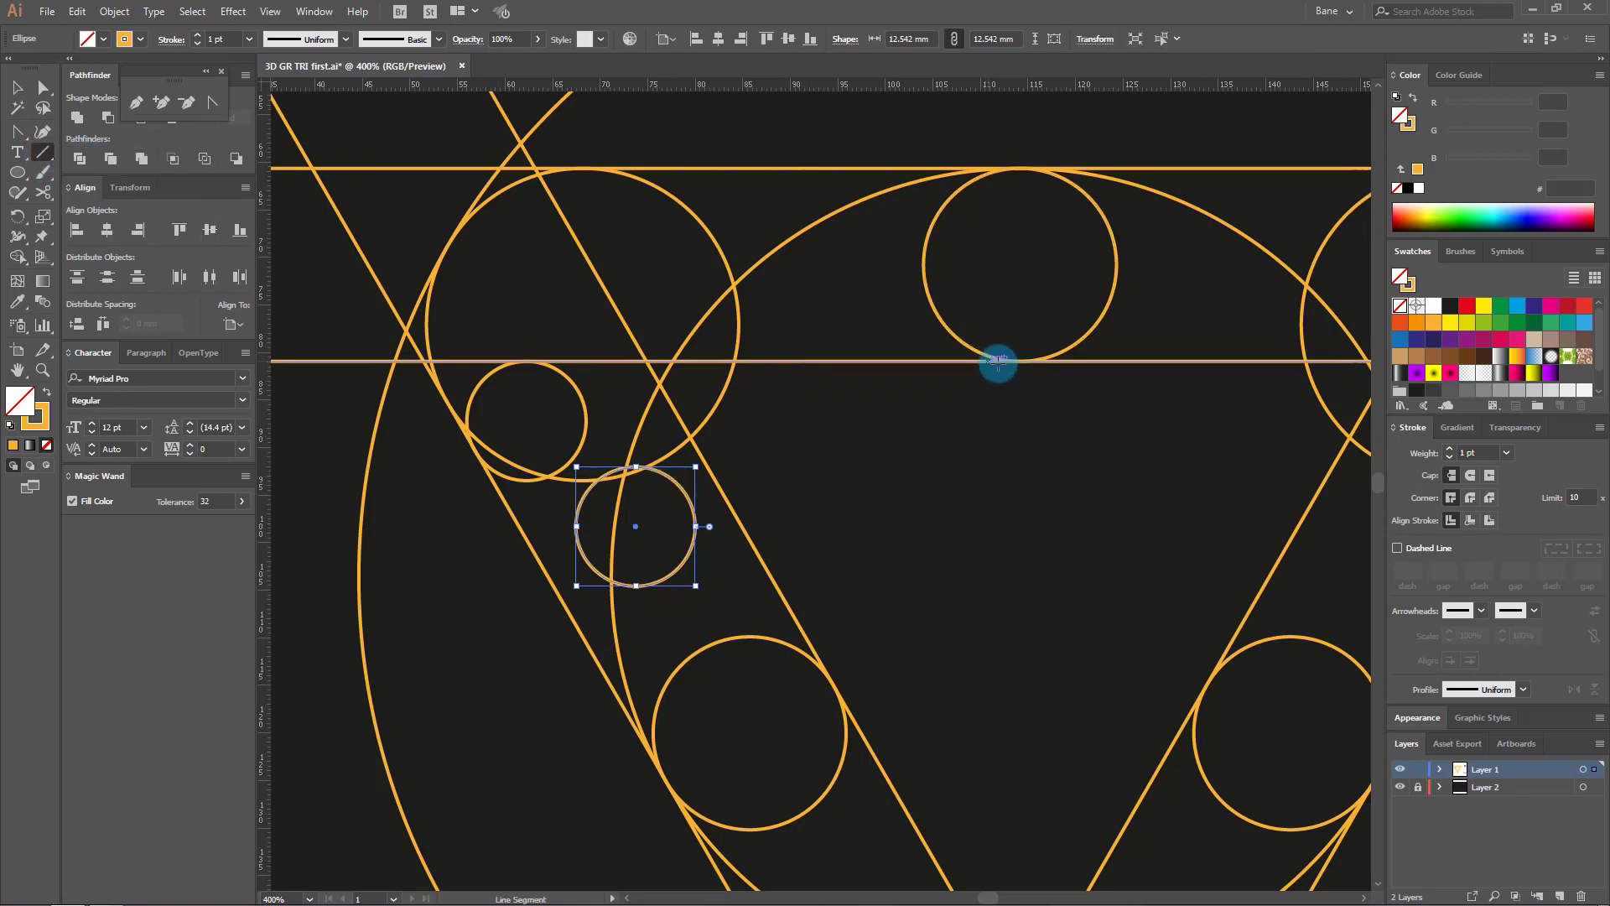
pyautogui.moveTo(1020, 361); pyautogui.dragTo(612, 467)
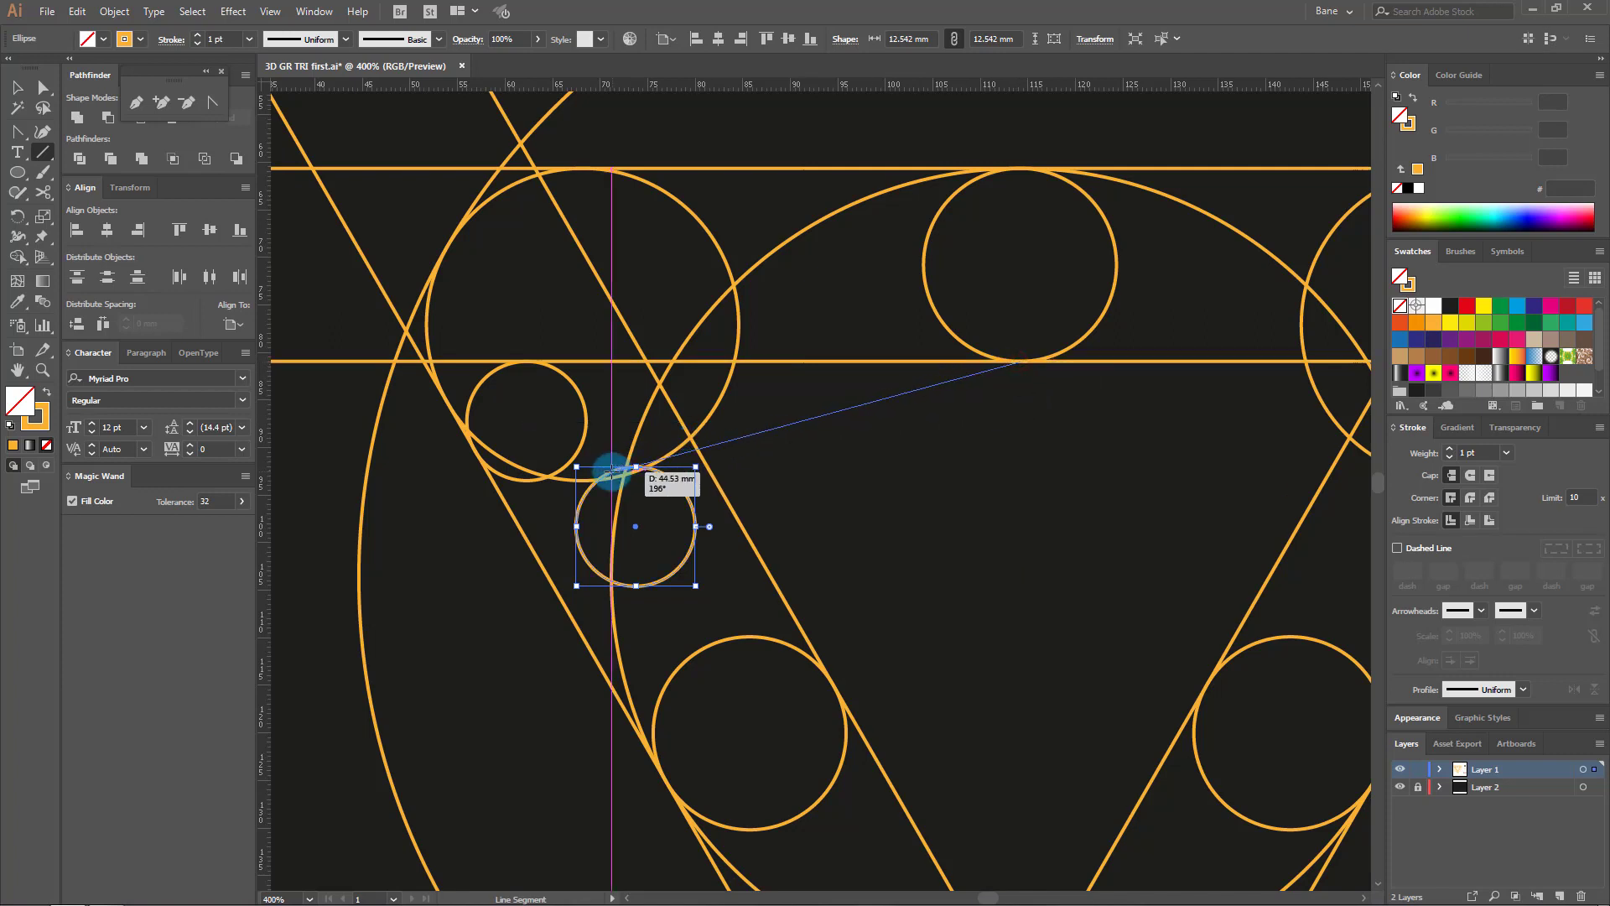
pyautogui.moveTo(612, 468); pyautogui.dragTo(613, 471)
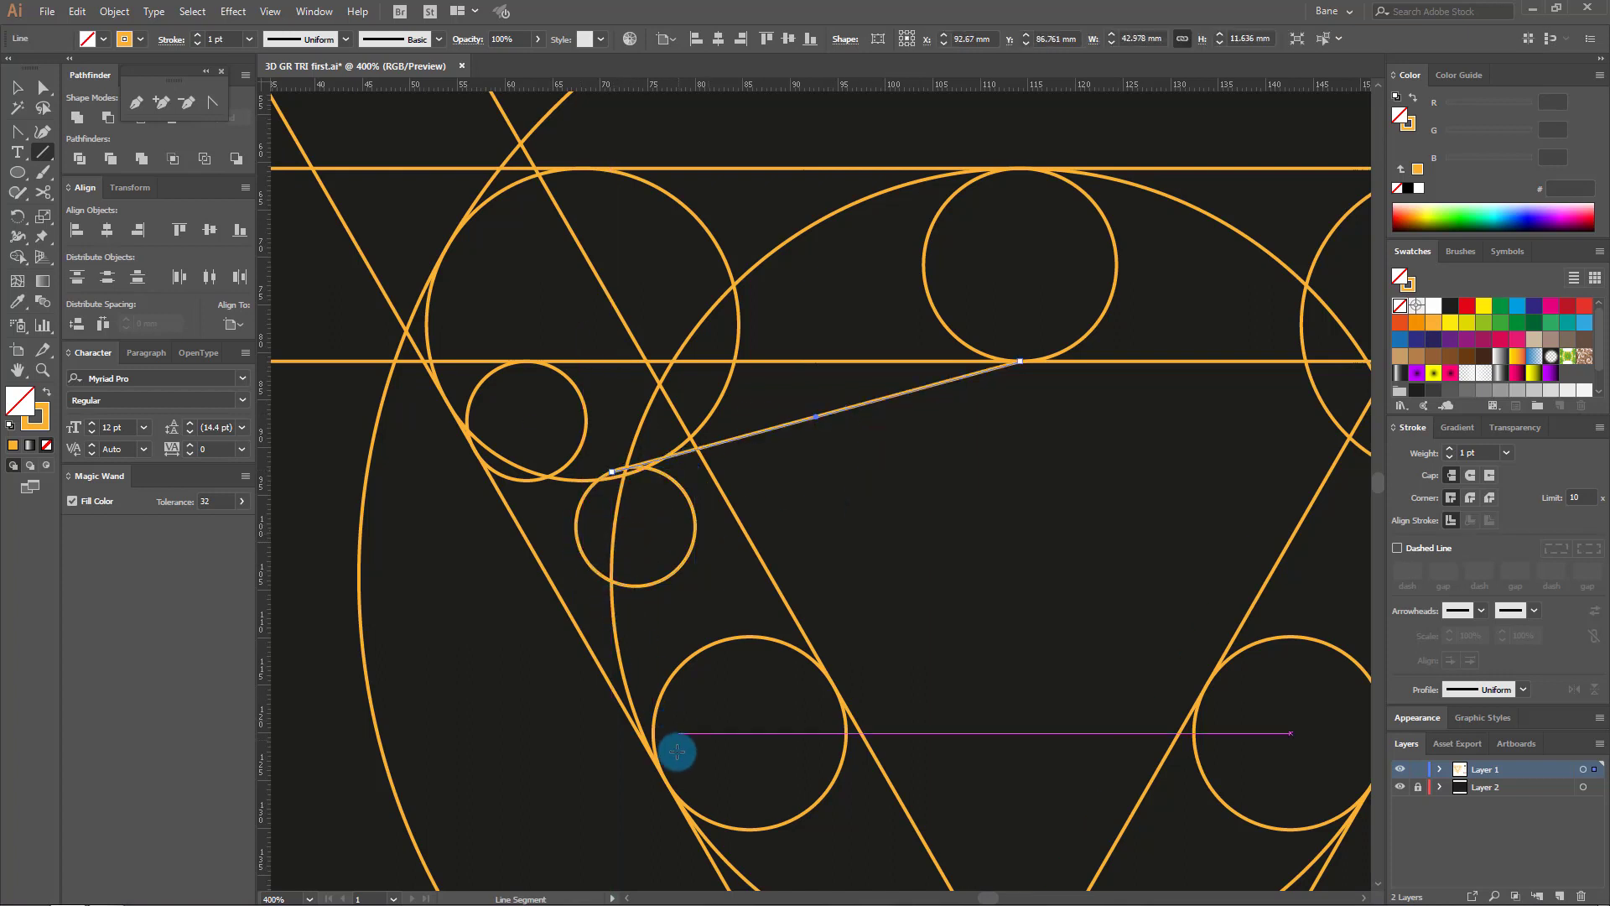
pyautogui.moveTo(667, 780); pyautogui.dragTo(575, 539)
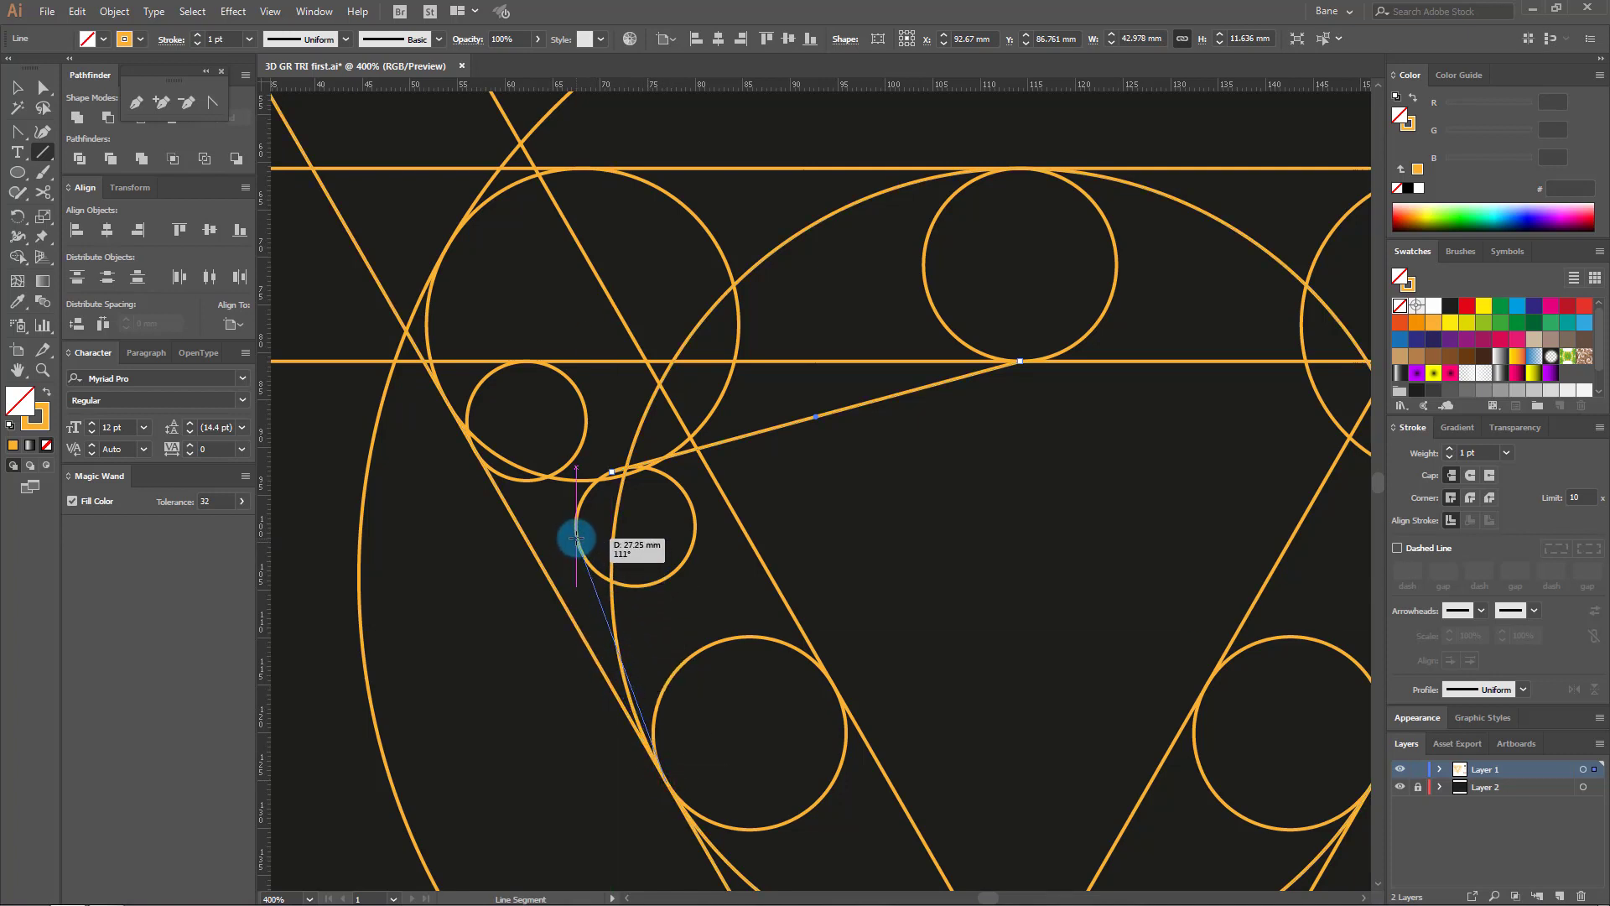
pyautogui.moveTo(576, 538); pyautogui.dragTo(576, 536)
pyautogui.click(17, 87)
pyautogui.click(969, 495)
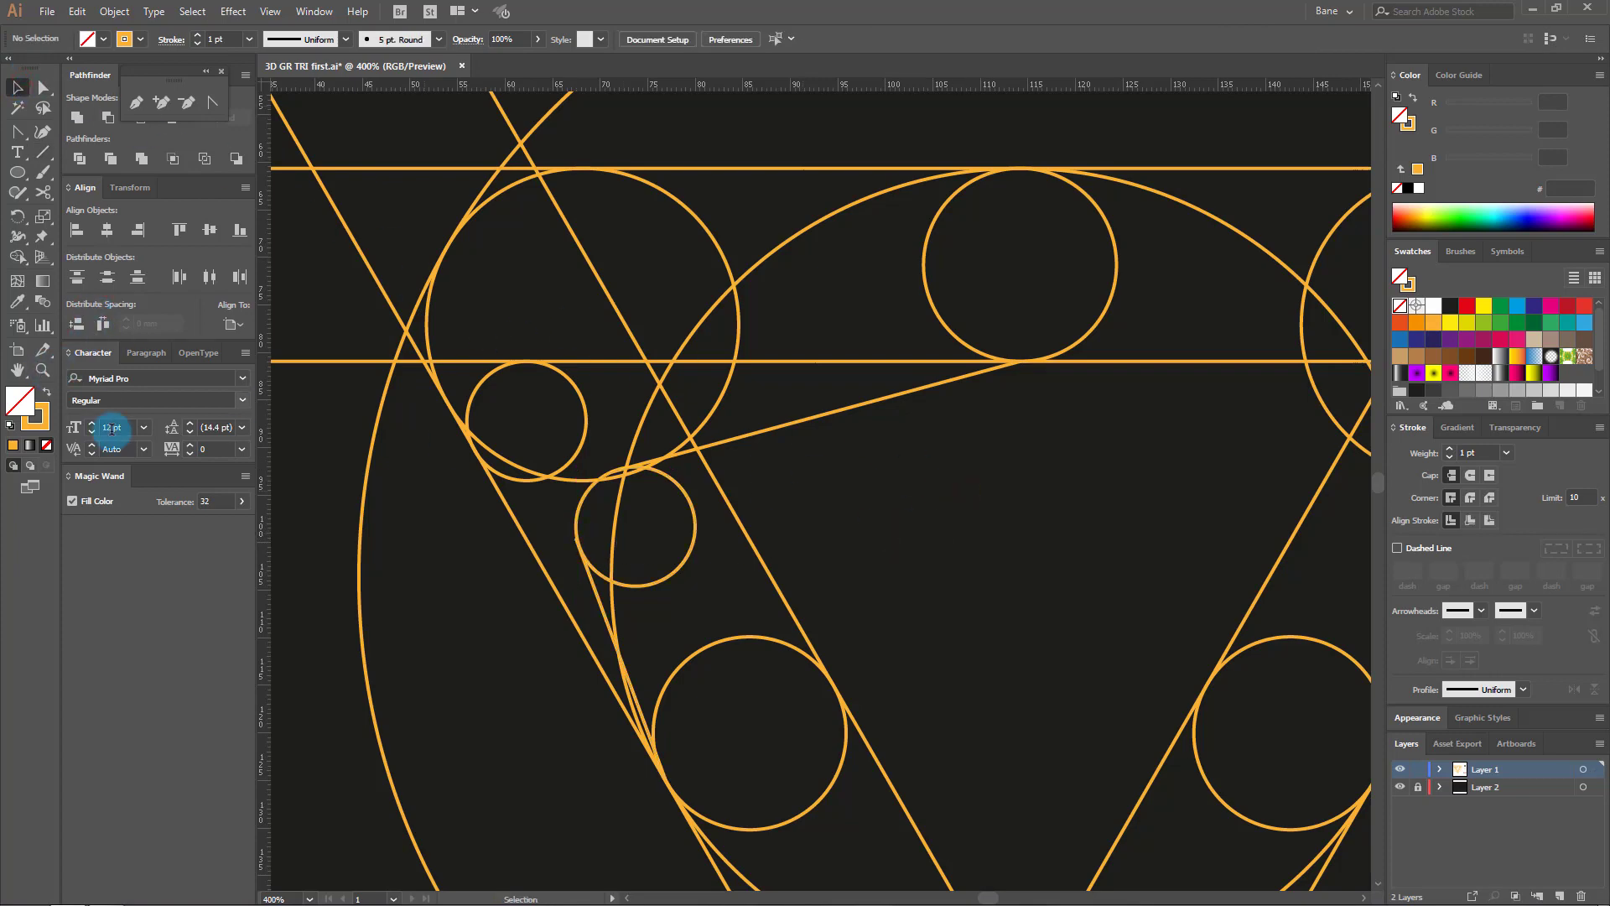
# Step: Zoom in and move the path's end anchor onto the curve to smooth the kink
pyautogui.click(42, 370)
pyautogui.moveTo(547, 521); pyautogui.dragTo(613, 573)
pyautogui.press('a')
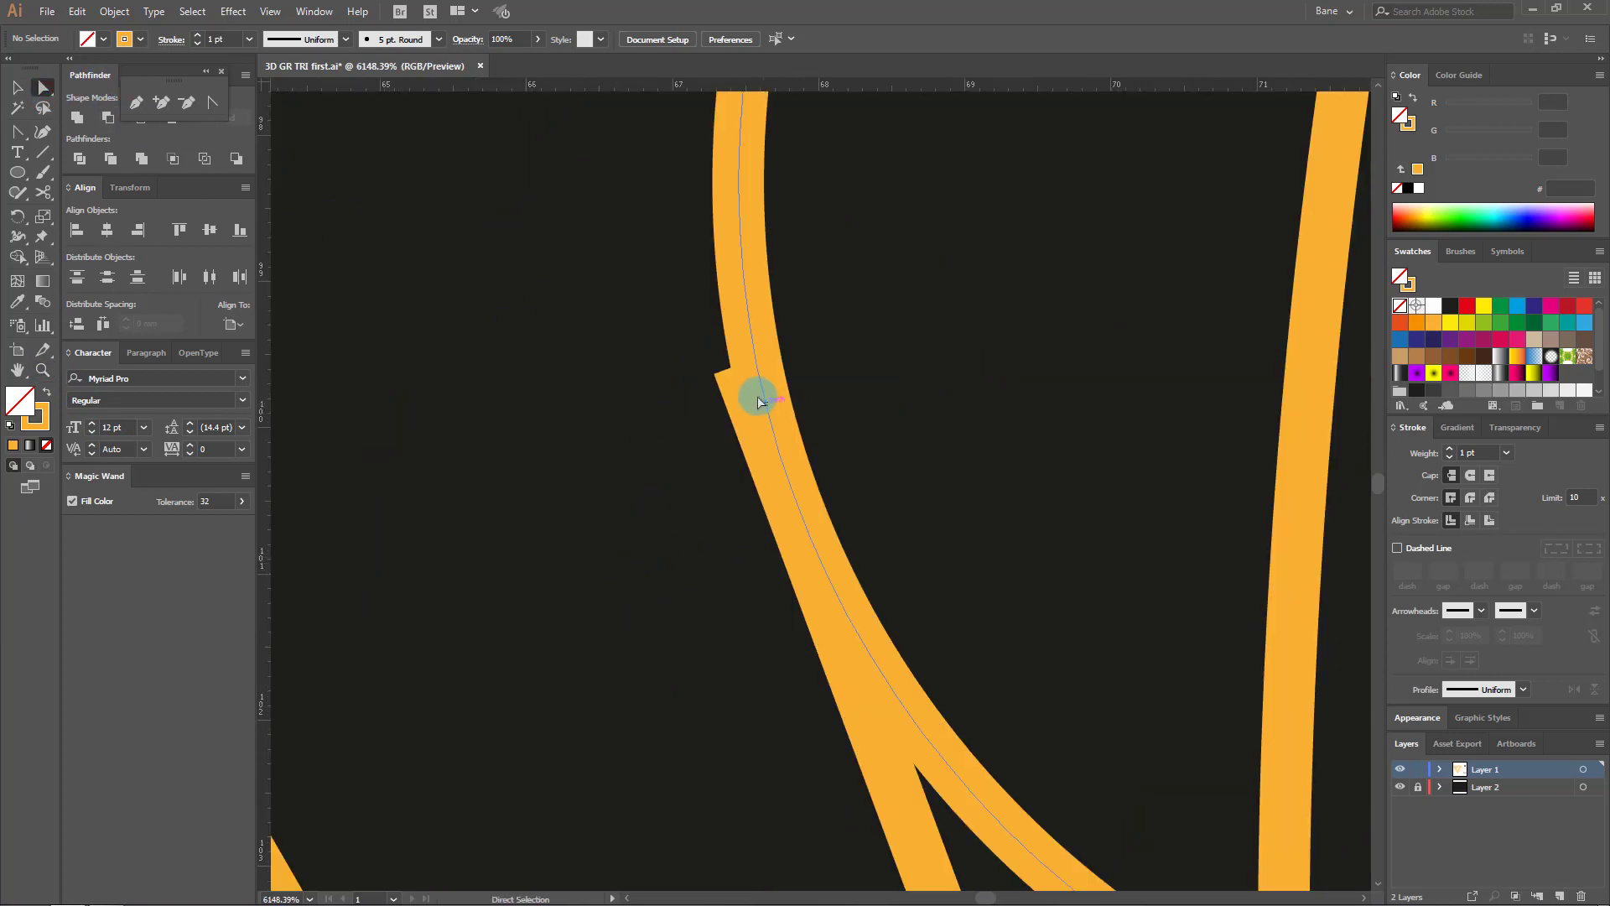
pyautogui.moveTo(739, 369)
pyautogui.mouseDown()
pyautogui.moveTo(859, 431)
pyautogui.moveTo(791, 489)
pyautogui.mouseUp()
pyautogui.click(648, 485)
pyautogui.scroll(-10, 1079, 550)
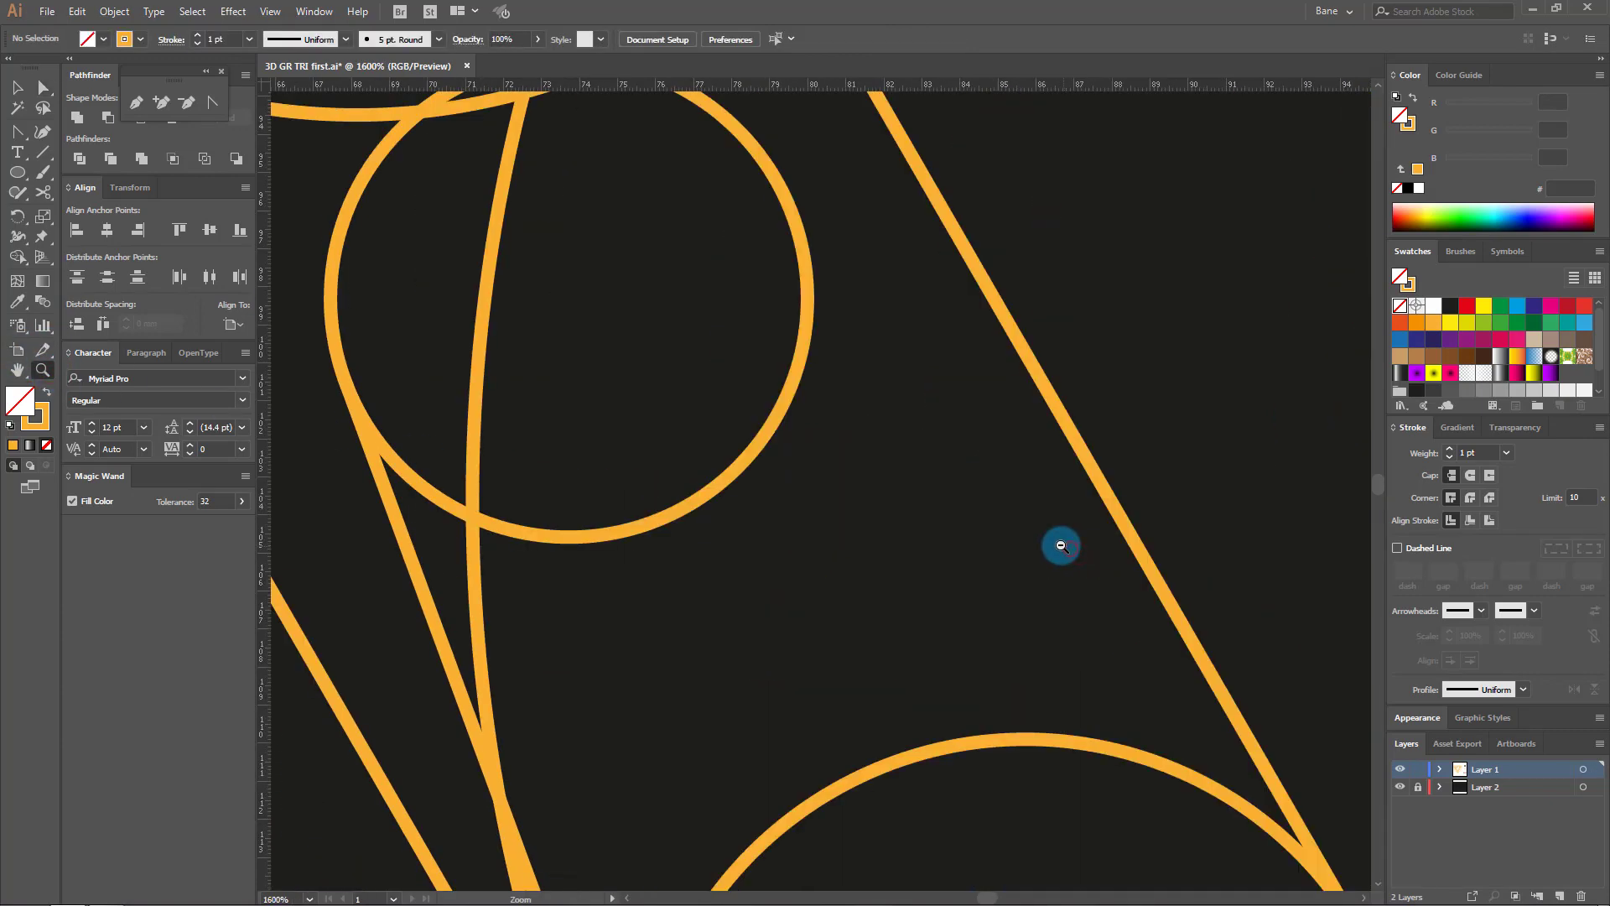
pyautogui.scroll(-3, 887, 479)
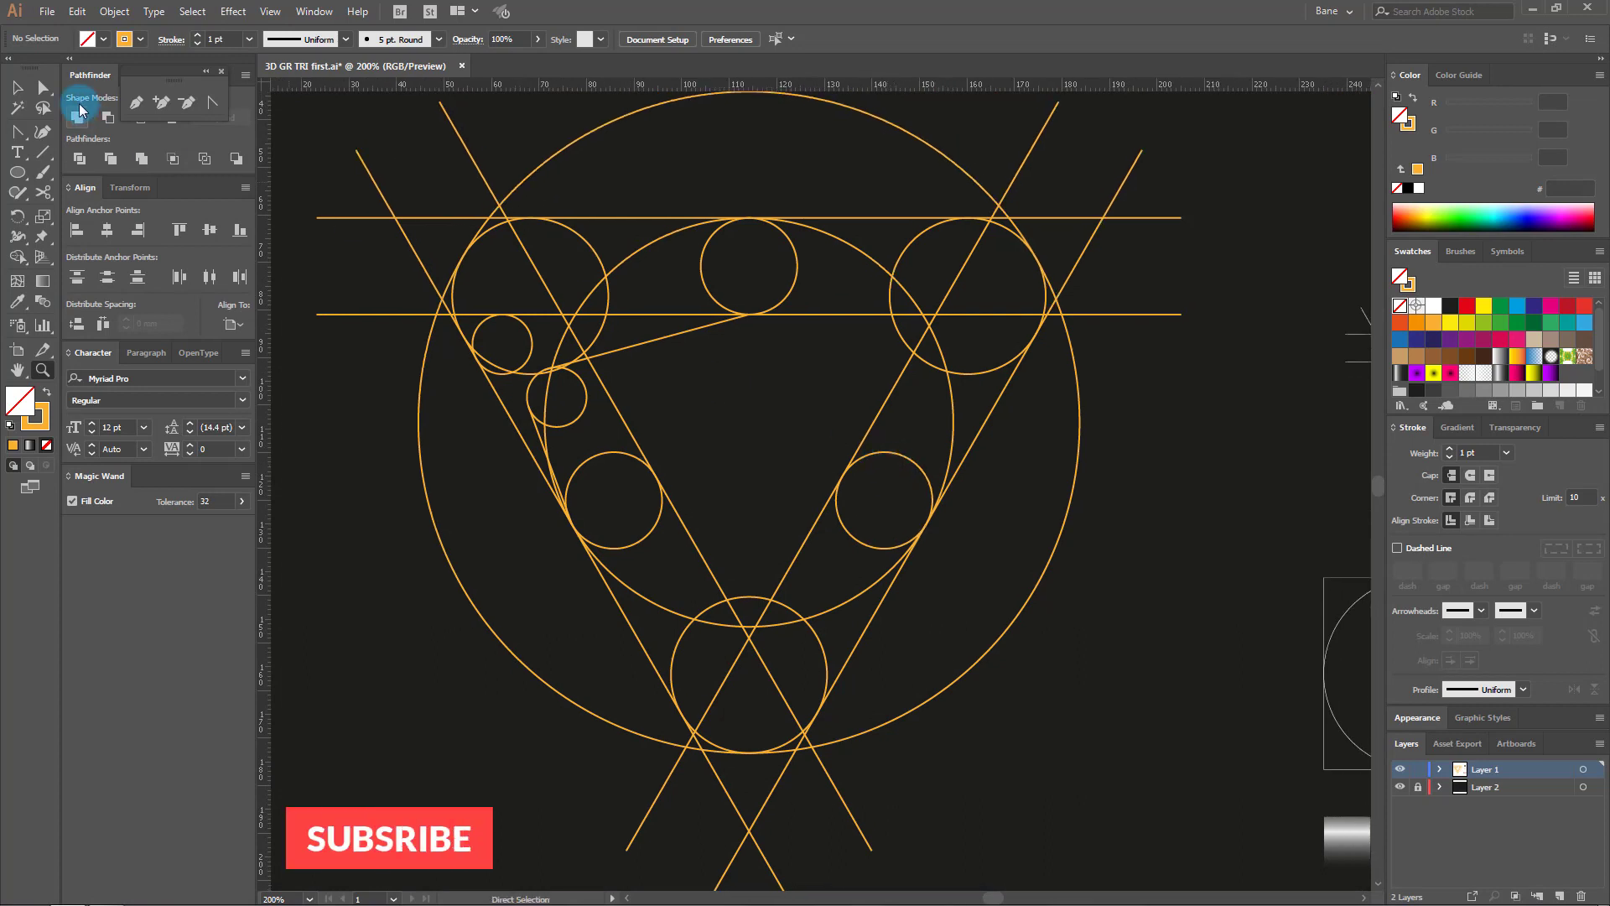
pyautogui.click(19, 89)
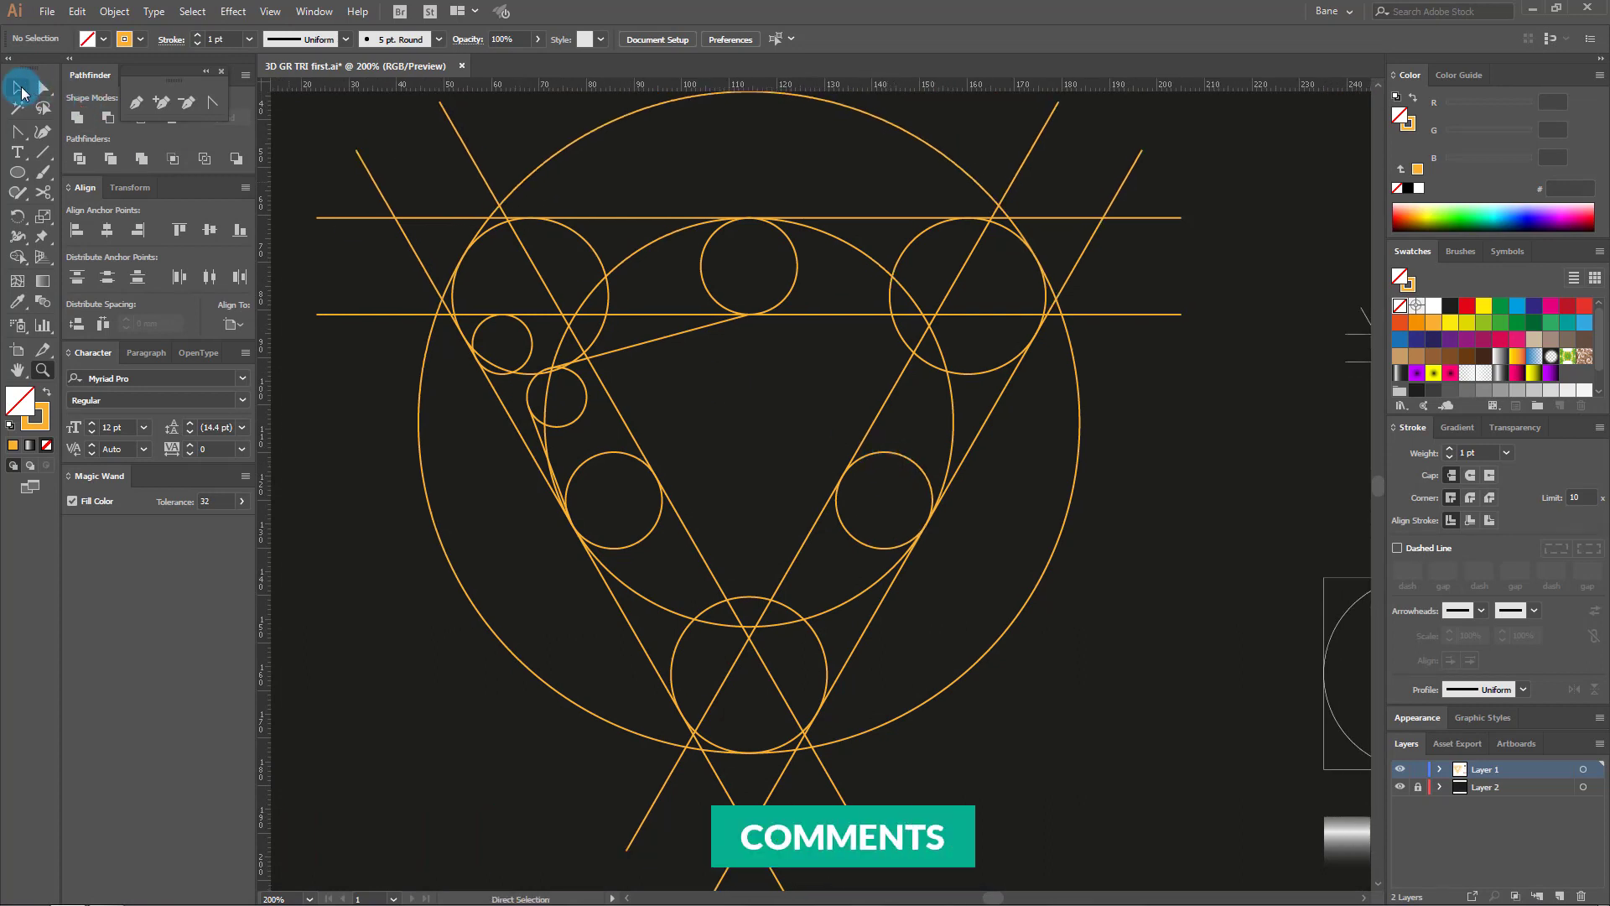
# Step: Select all construction paths and Shape Builder-merge the regions between the two horizontal lines
pyautogui.moveTo(318, 128); pyautogui.dragTo(1228, 792)
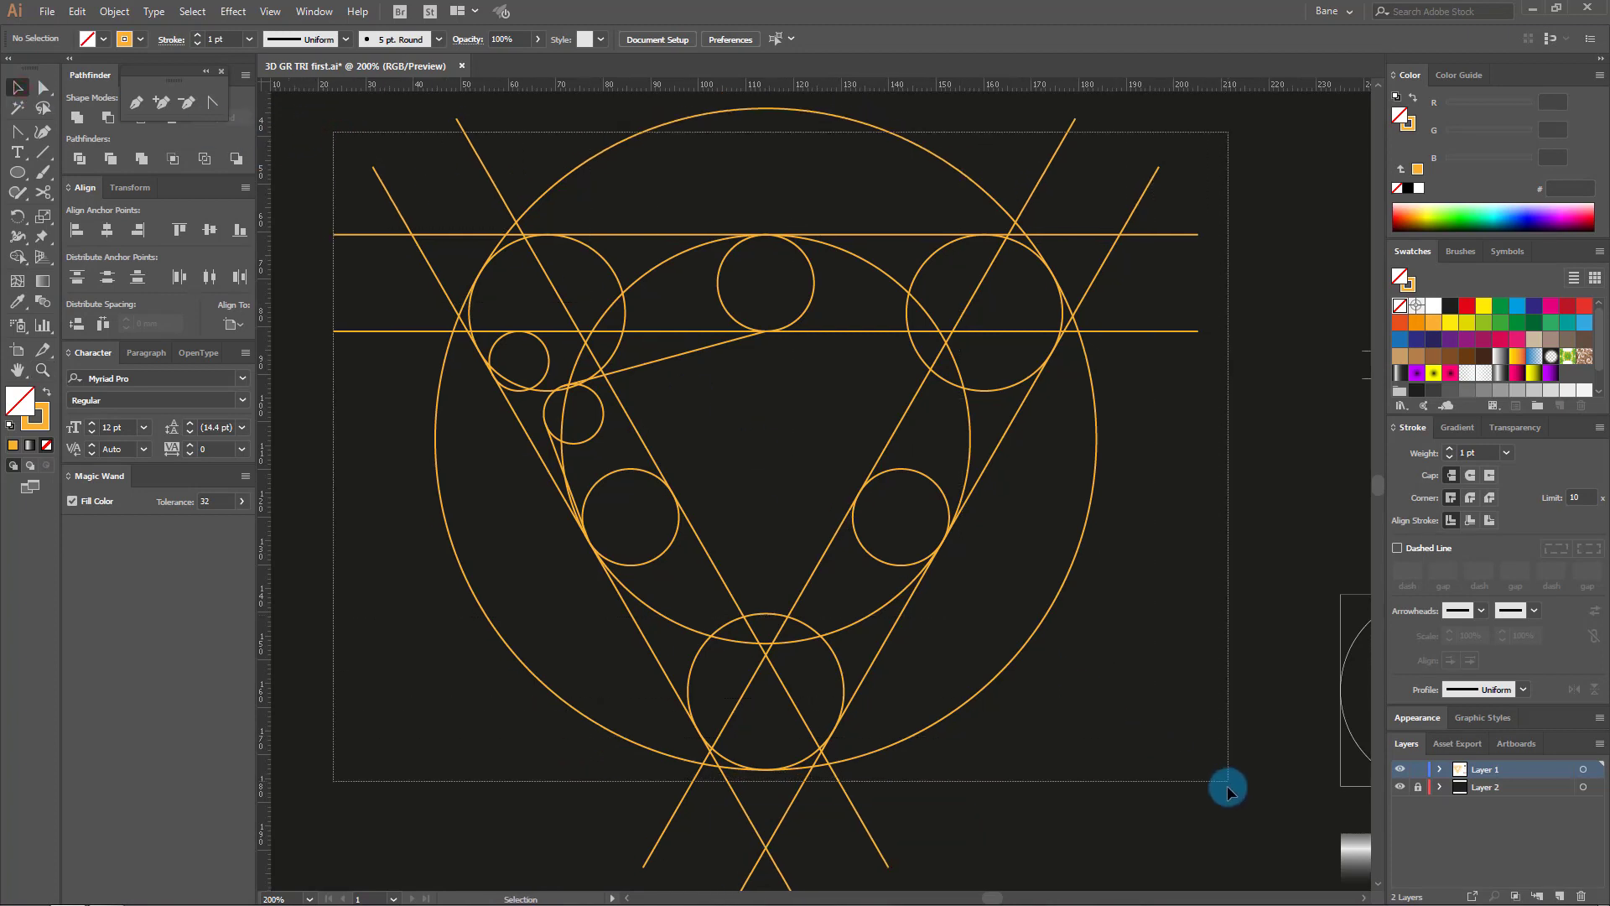
pyautogui.moveTo(1228, 791); pyautogui.dragTo(1220, 801)
pyautogui.moveTo(21, 260); pyautogui.dragTo(130, 261)
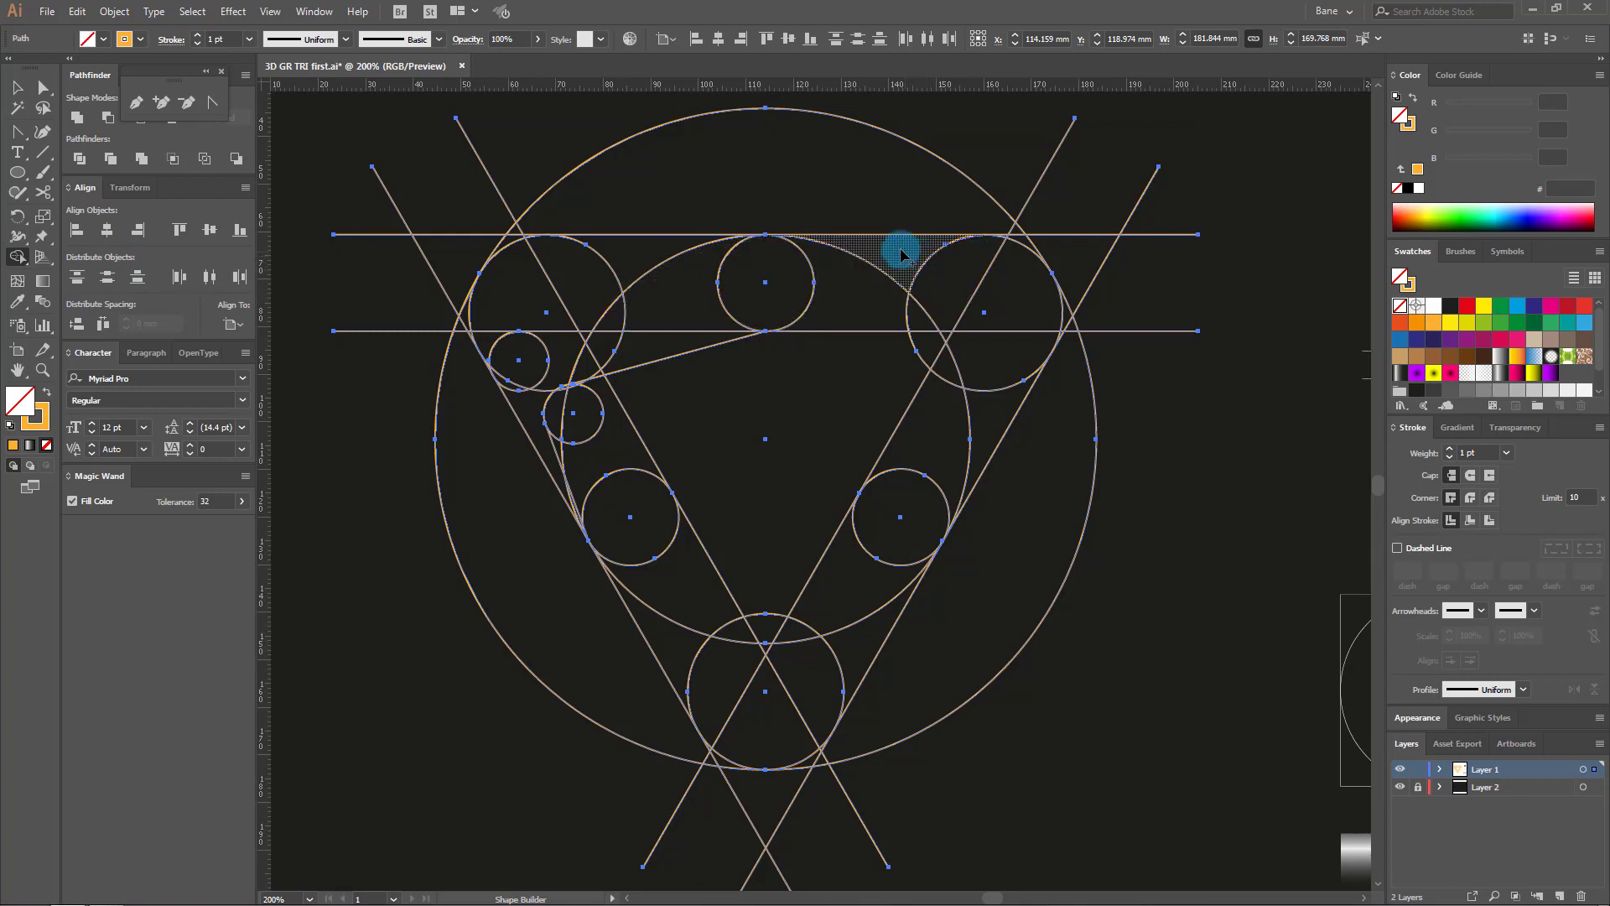
pyautogui.moveTo(914, 262)
pyautogui.mouseDown()
pyautogui.moveTo(929, 304)
pyautogui.moveTo(894, 309)
pyautogui.moveTo(648, 257)
pyautogui.moveTo(524, 286)
pyautogui.moveTo(632, 314)
pyautogui.moveTo(521, 293)
pyautogui.mouseUp()
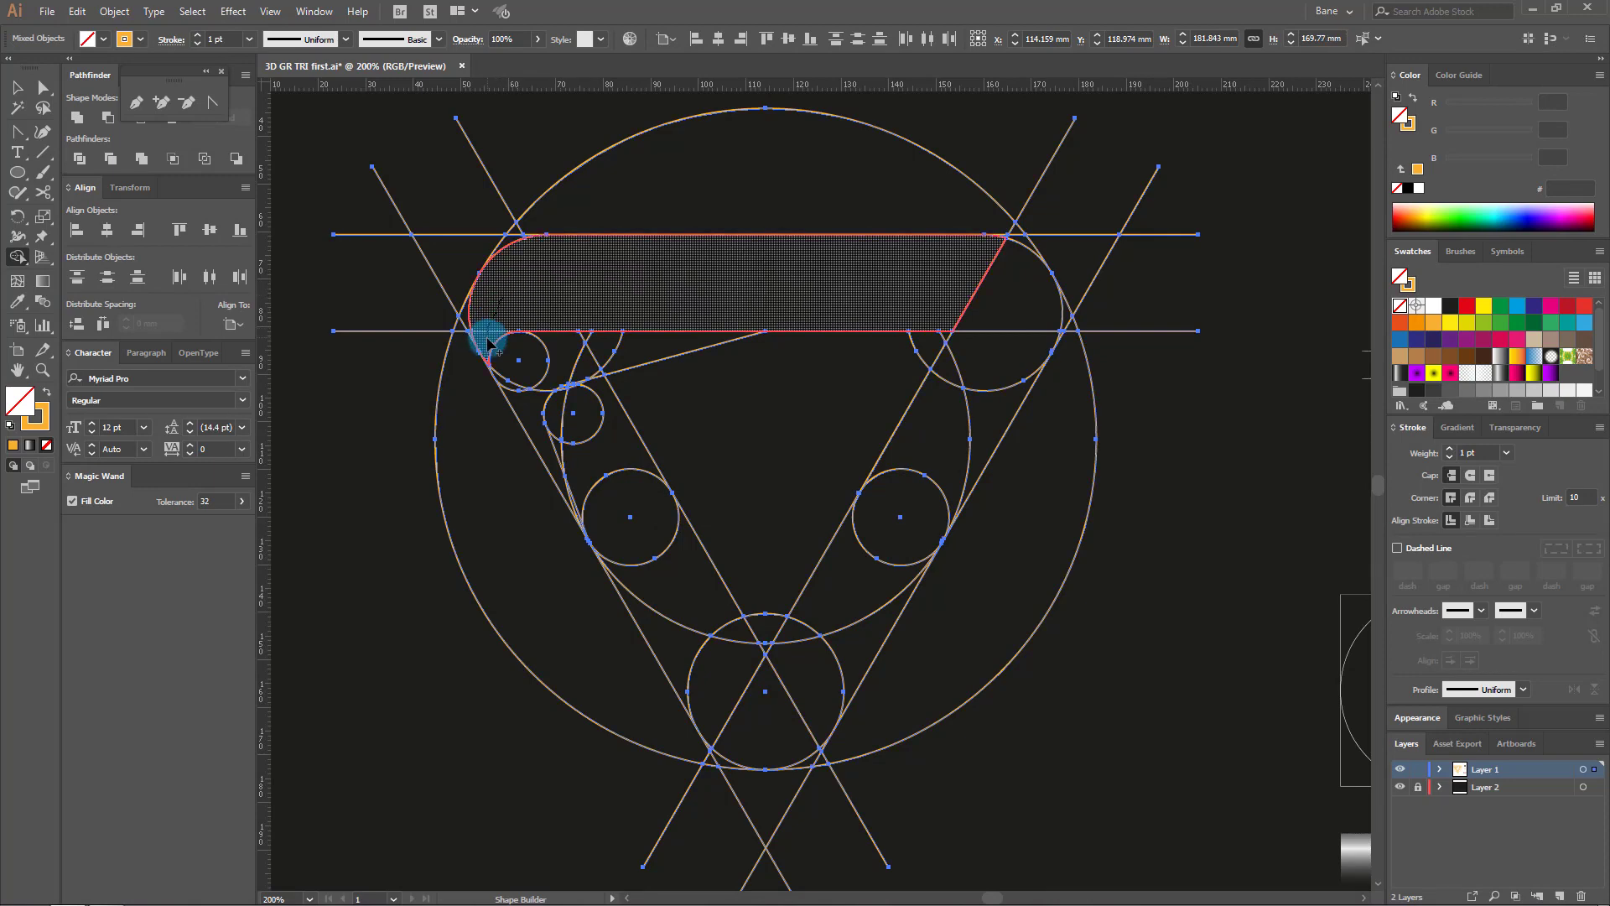
pyautogui.moveTo(488, 344); pyautogui.dragTo(482, 340)
# Step: Merge the top-left corner region into the band to give it a rounded left end
pyautogui.scroll(1, 531, 360)
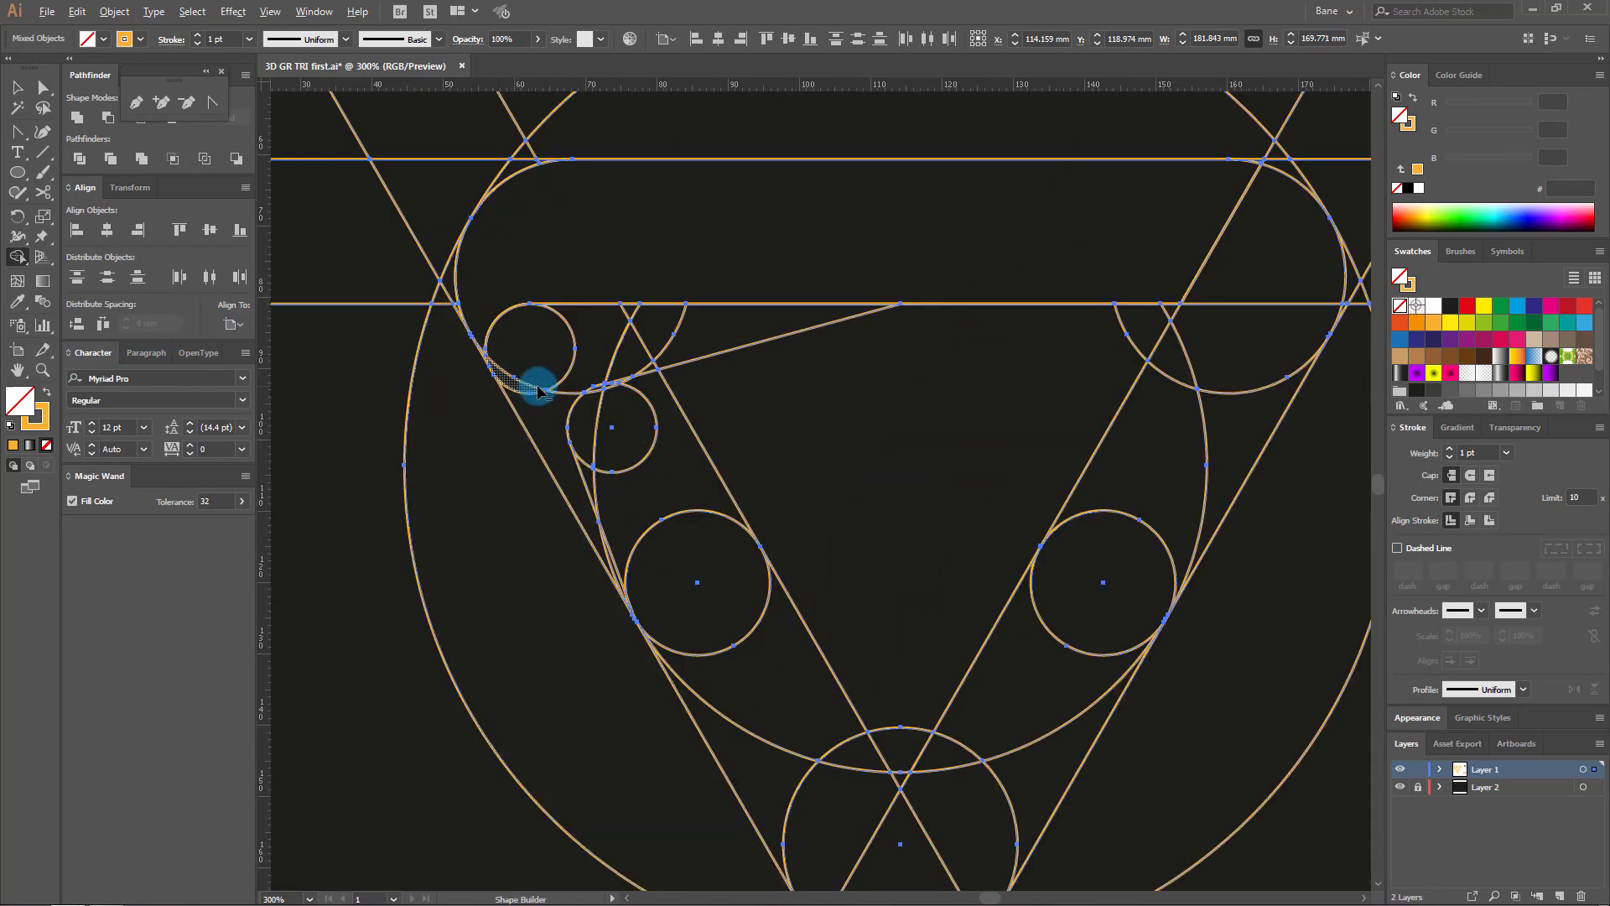
pyautogui.scroll(2, 537, 377)
pyautogui.scroll(2, 378, 336)
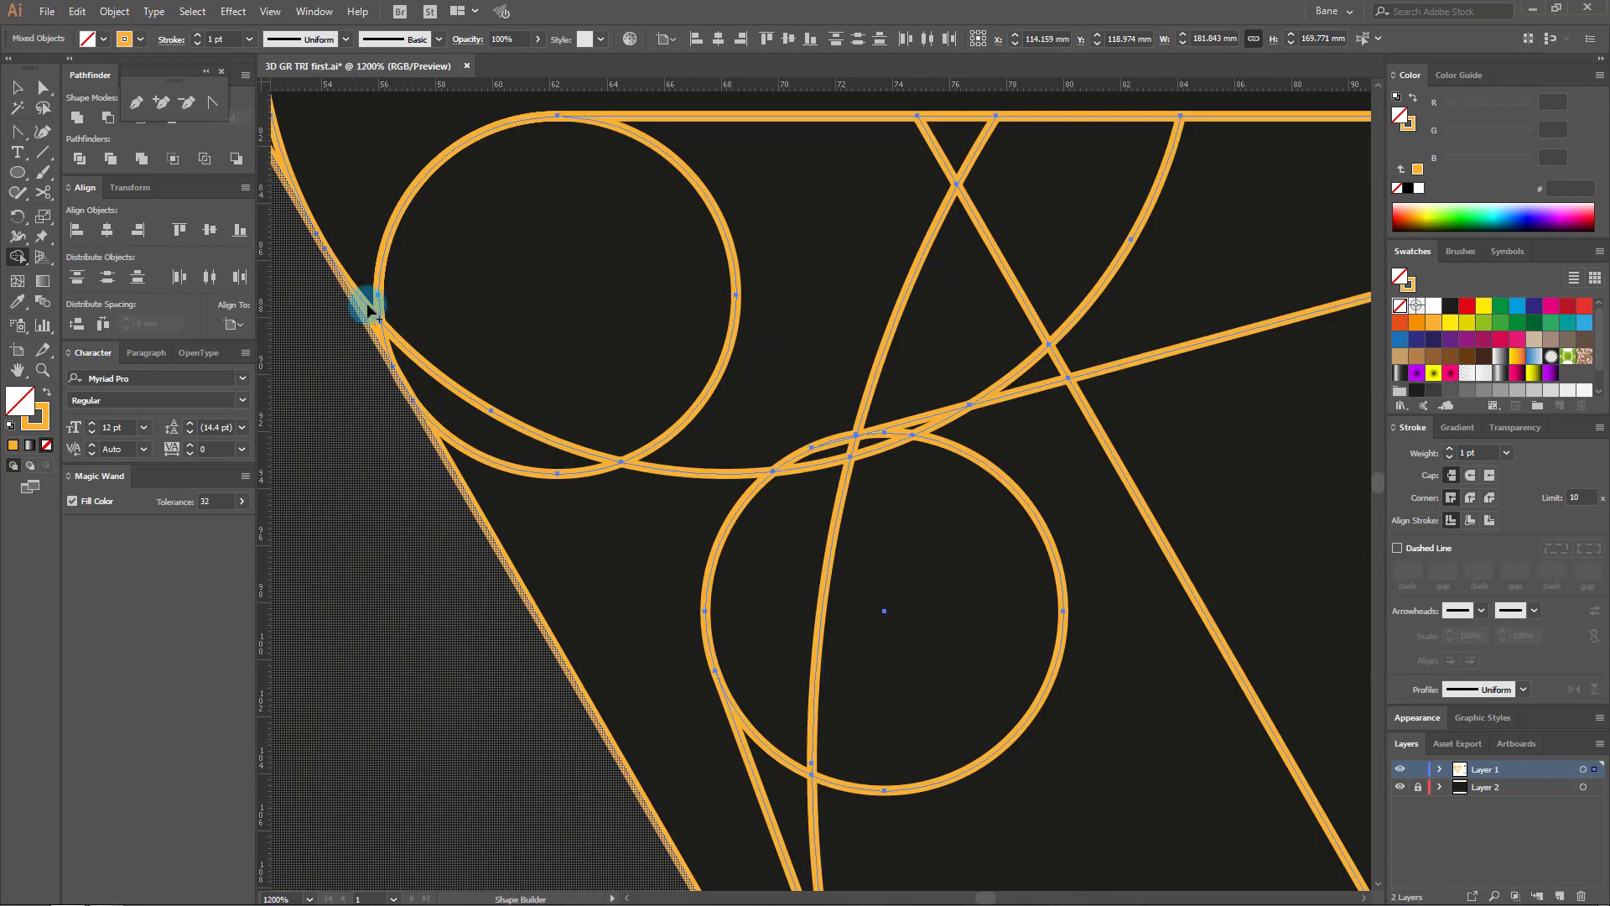
pyautogui.moveTo(356, 231); pyautogui.dragTo(360, 264)
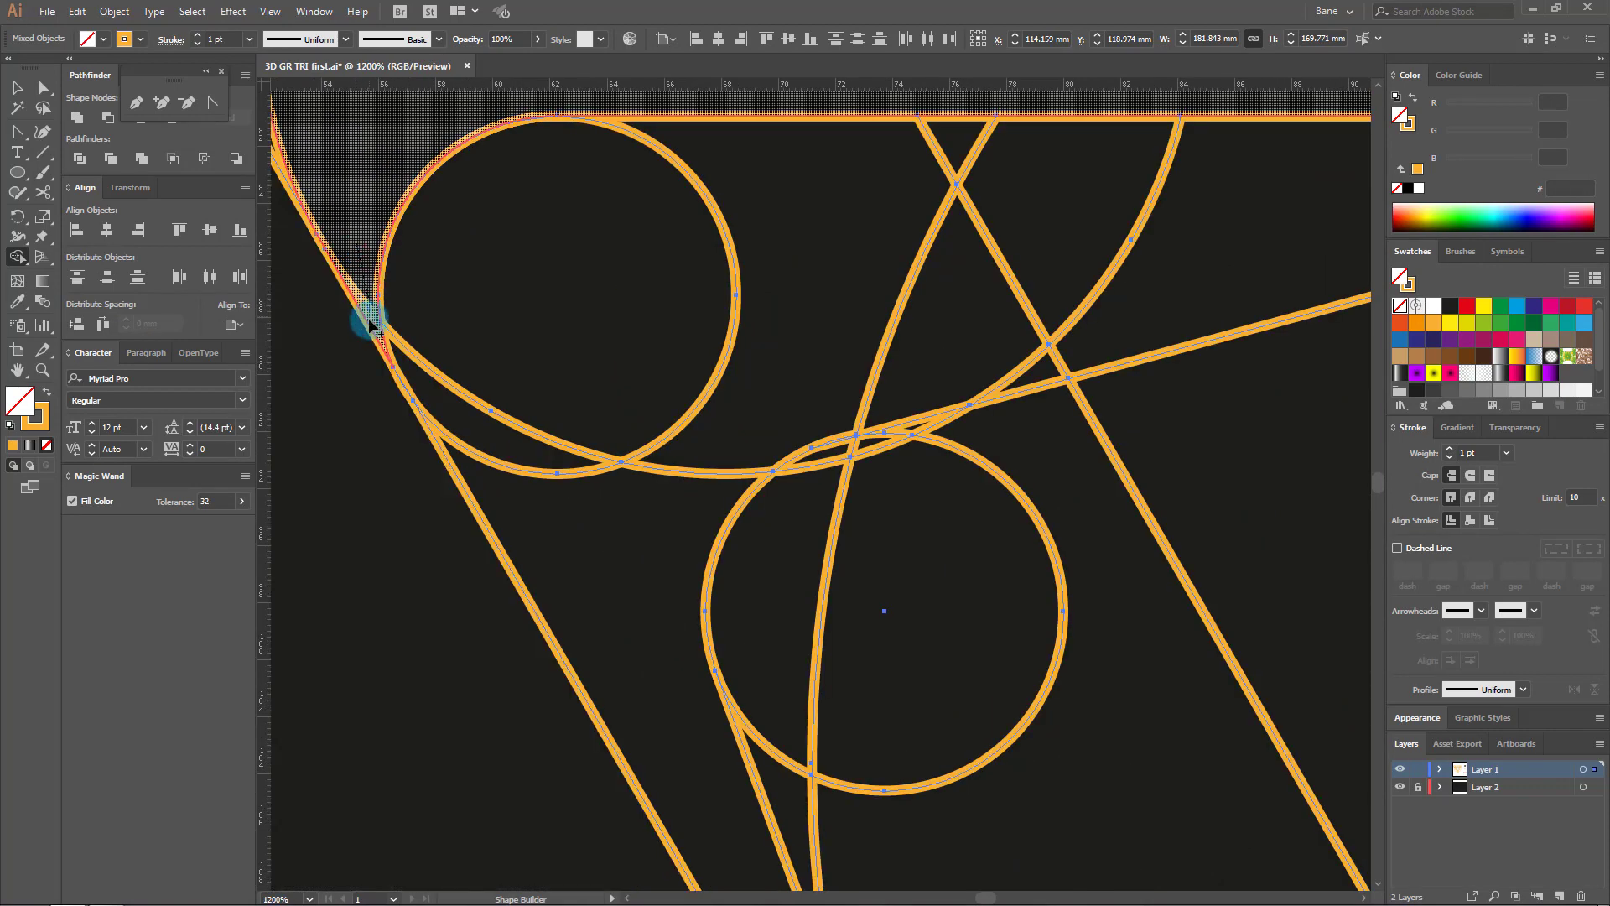
pyautogui.moveTo(373, 323); pyautogui.dragTo(377, 319)
pyautogui.scroll(-2, 431, 287)
pyautogui.scroll(-2, 671, 386)
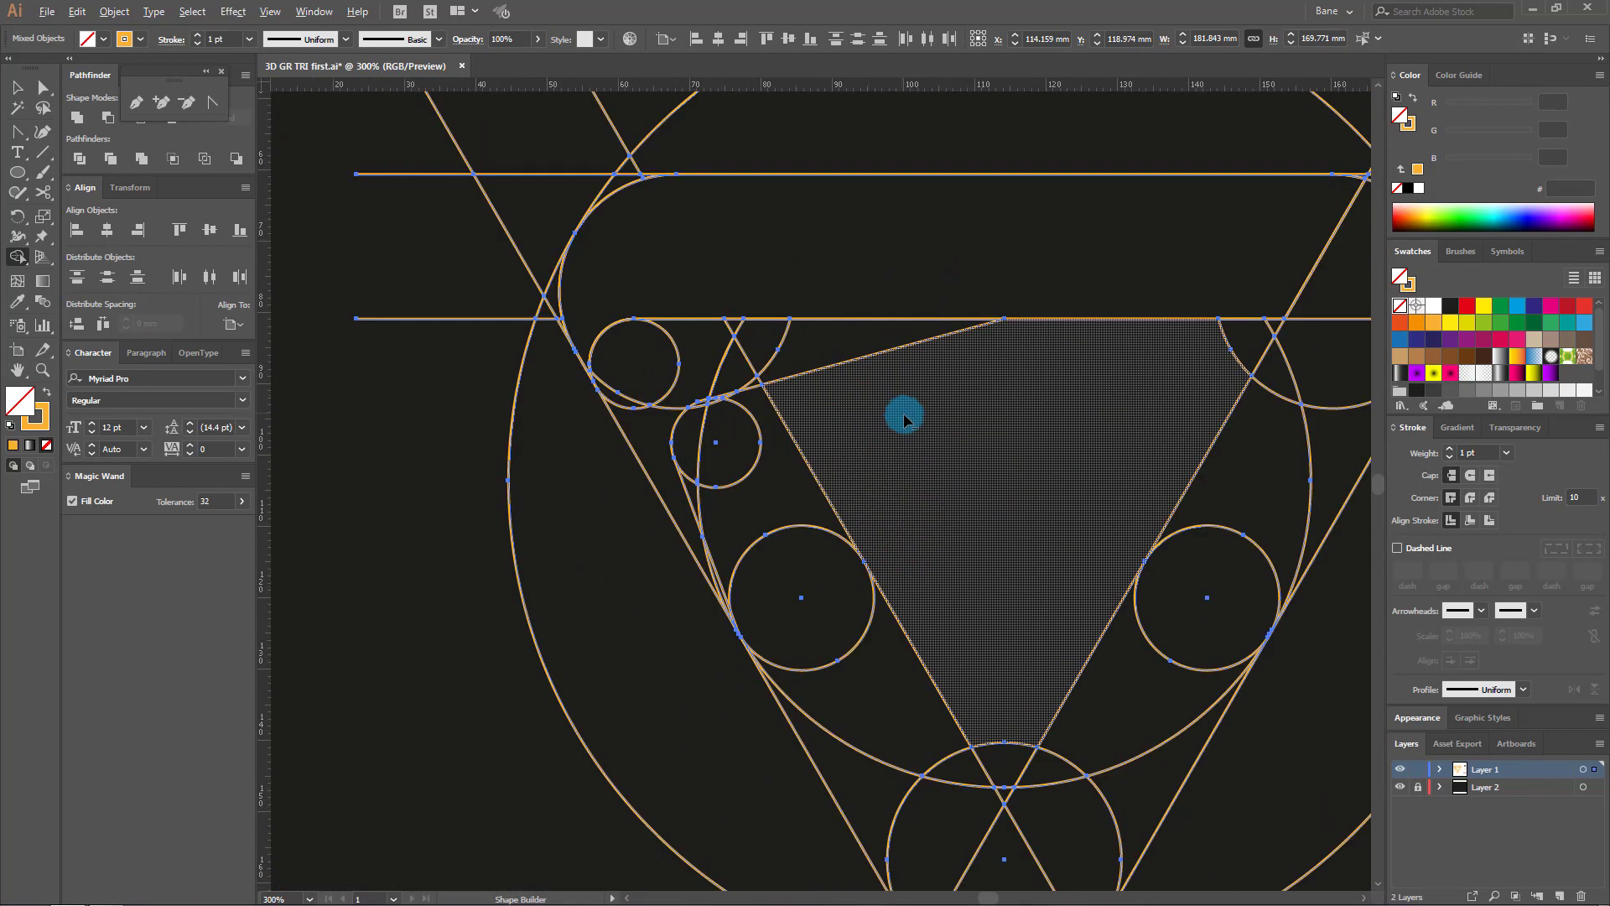
# Step: Swap the band's fill and stroke and fill it solid green
pyautogui.click(14, 90)
pyautogui.click(722, 181)
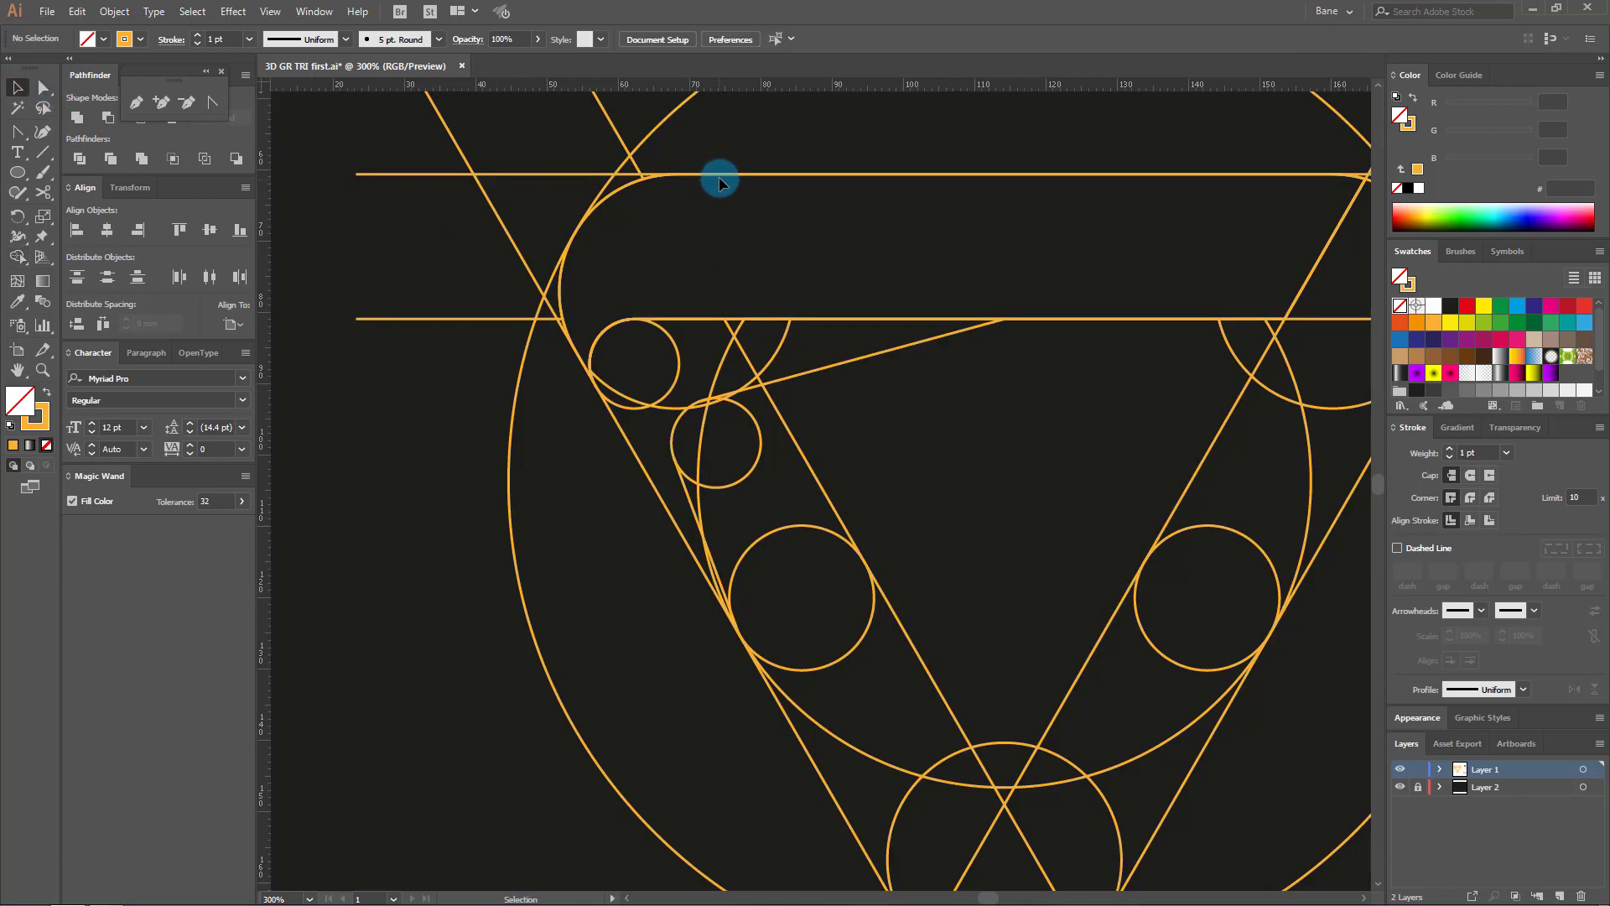
pyautogui.click(720, 173)
pyautogui.hscroll(2, 809, 223)
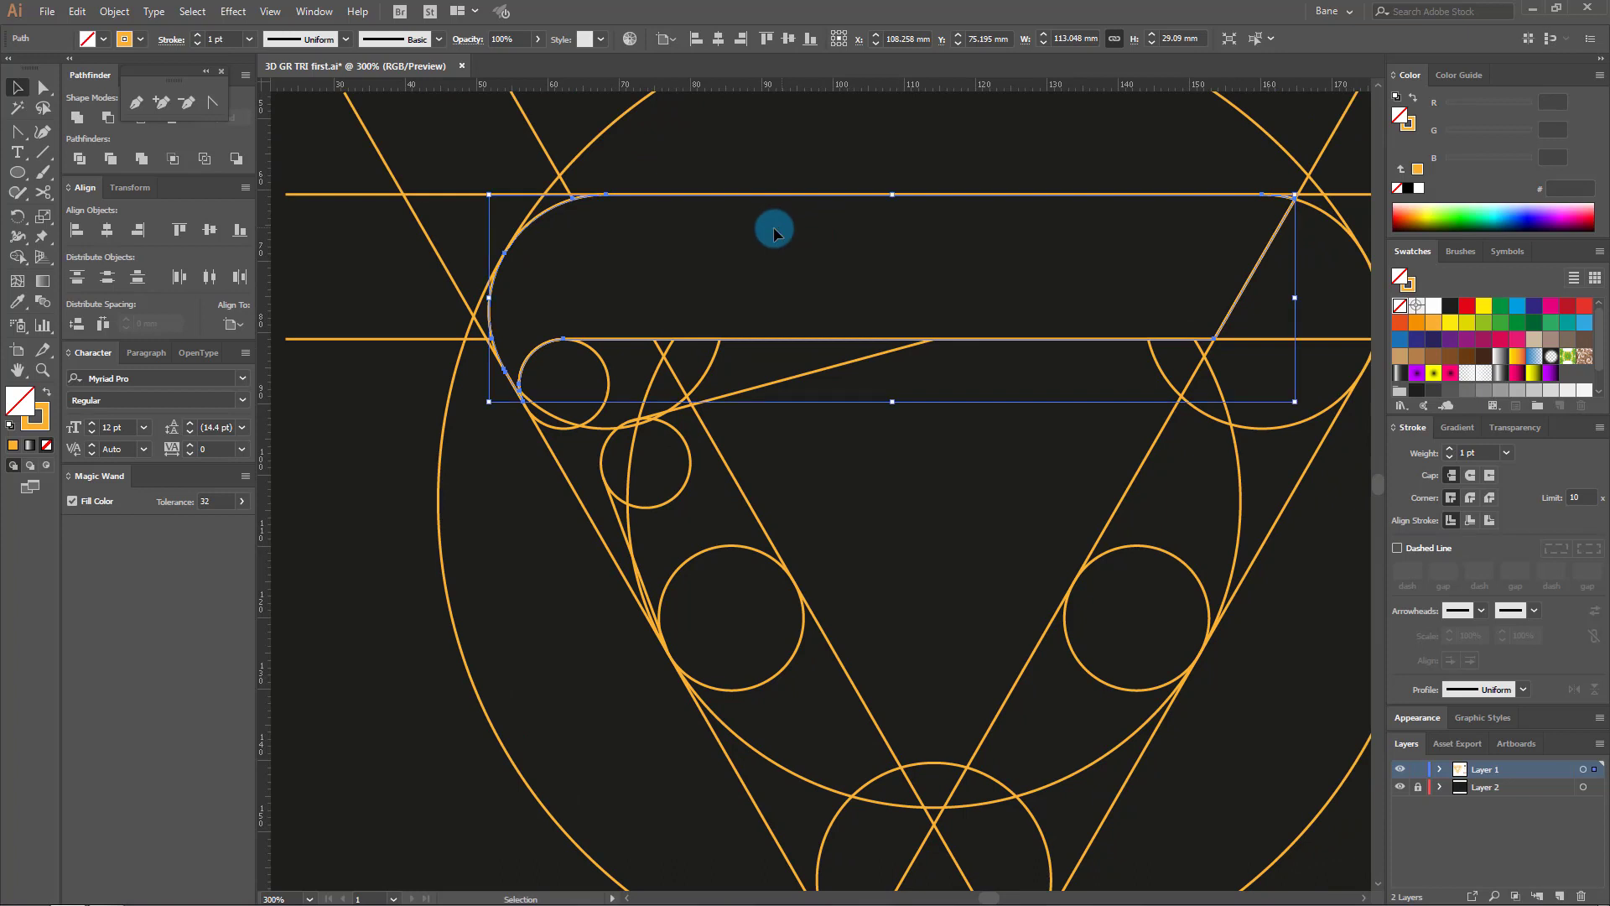
pyautogui.click(47, 397)
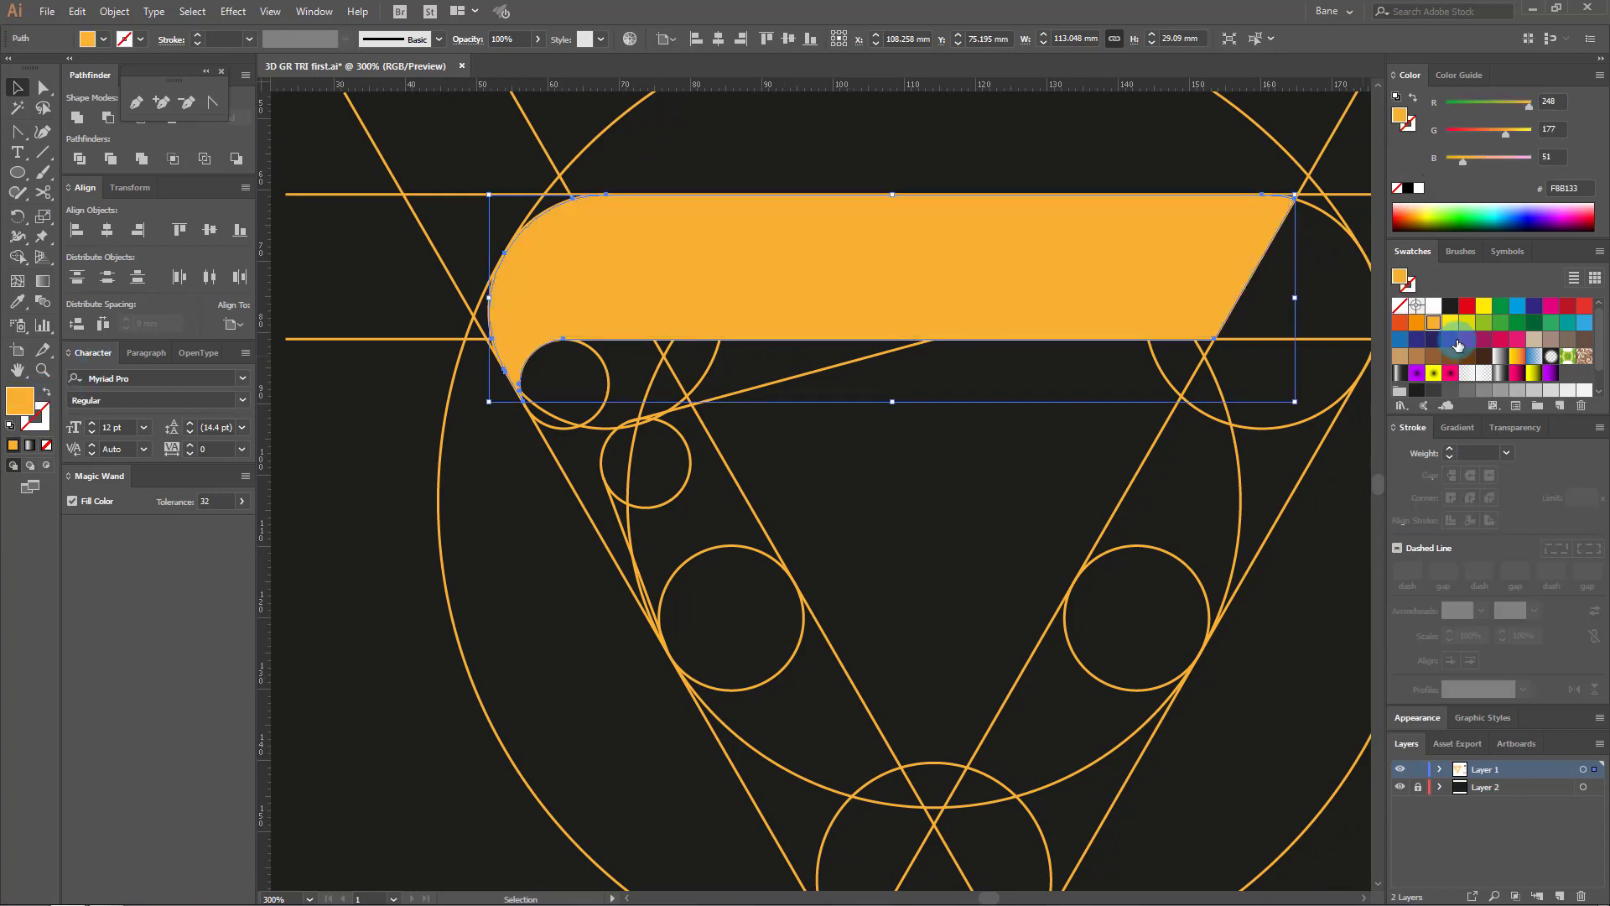
pyautogui.click(1483, 324)
pyautogui.click(993, 435)
pyautogui.click(431, 376)
# Step: Shape Builder-merge the fold regions beneath the band into a shape running down the left diagonal
pyautogui.moveTo(493, 314); pyautogui.dragTo(1054, 683)
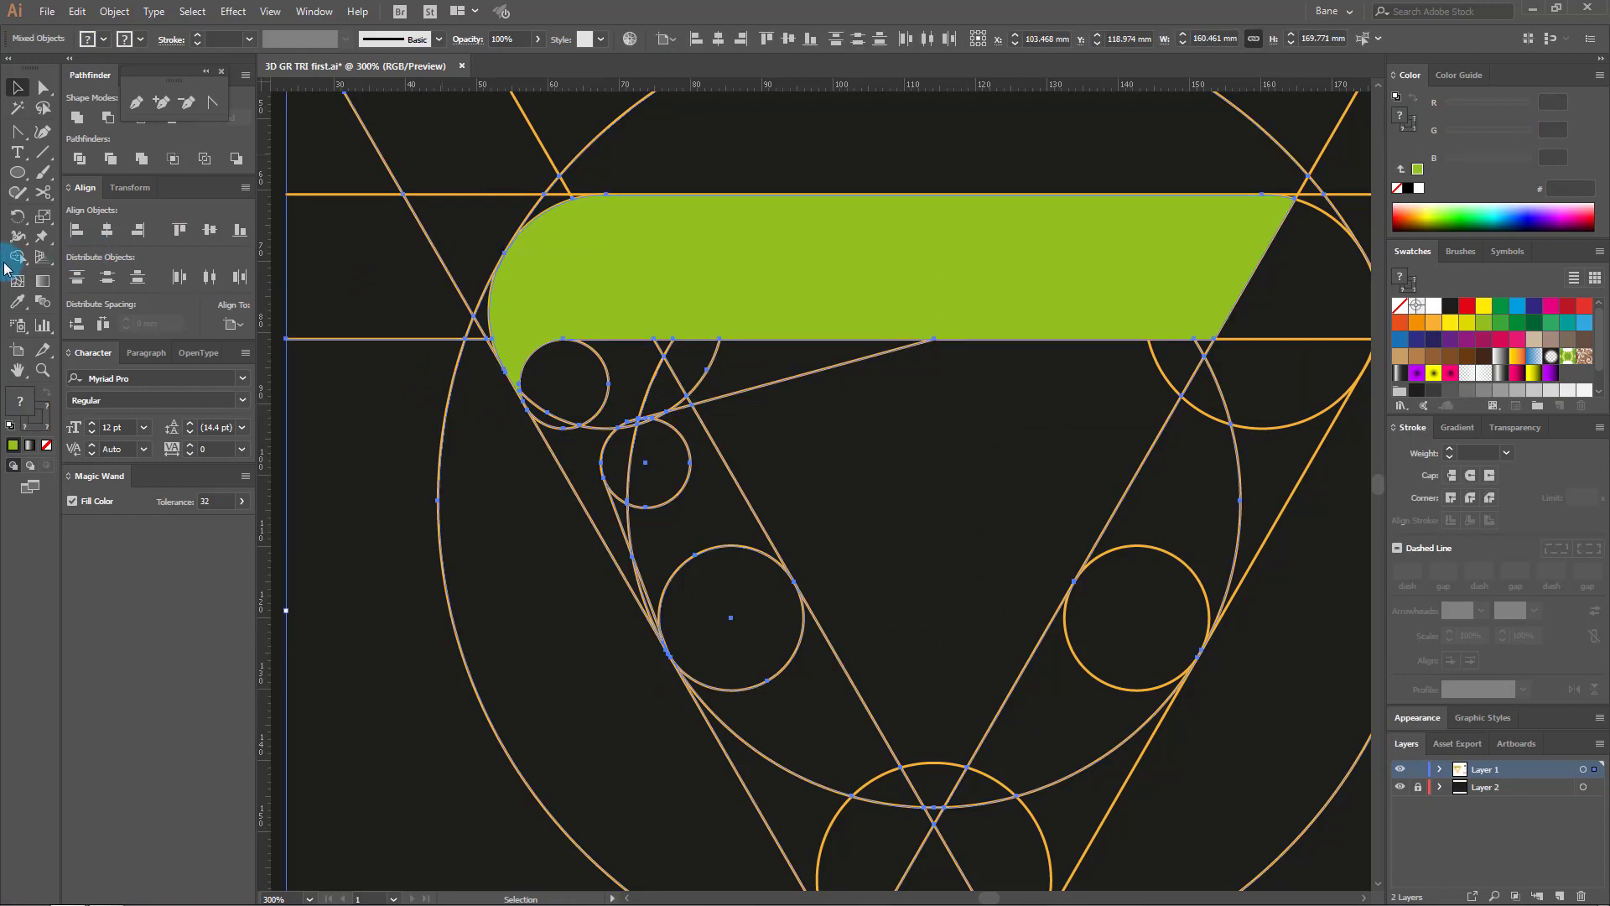
pyautogui.moveTo(11, 267); pyautogui.dragTo(73, 263)
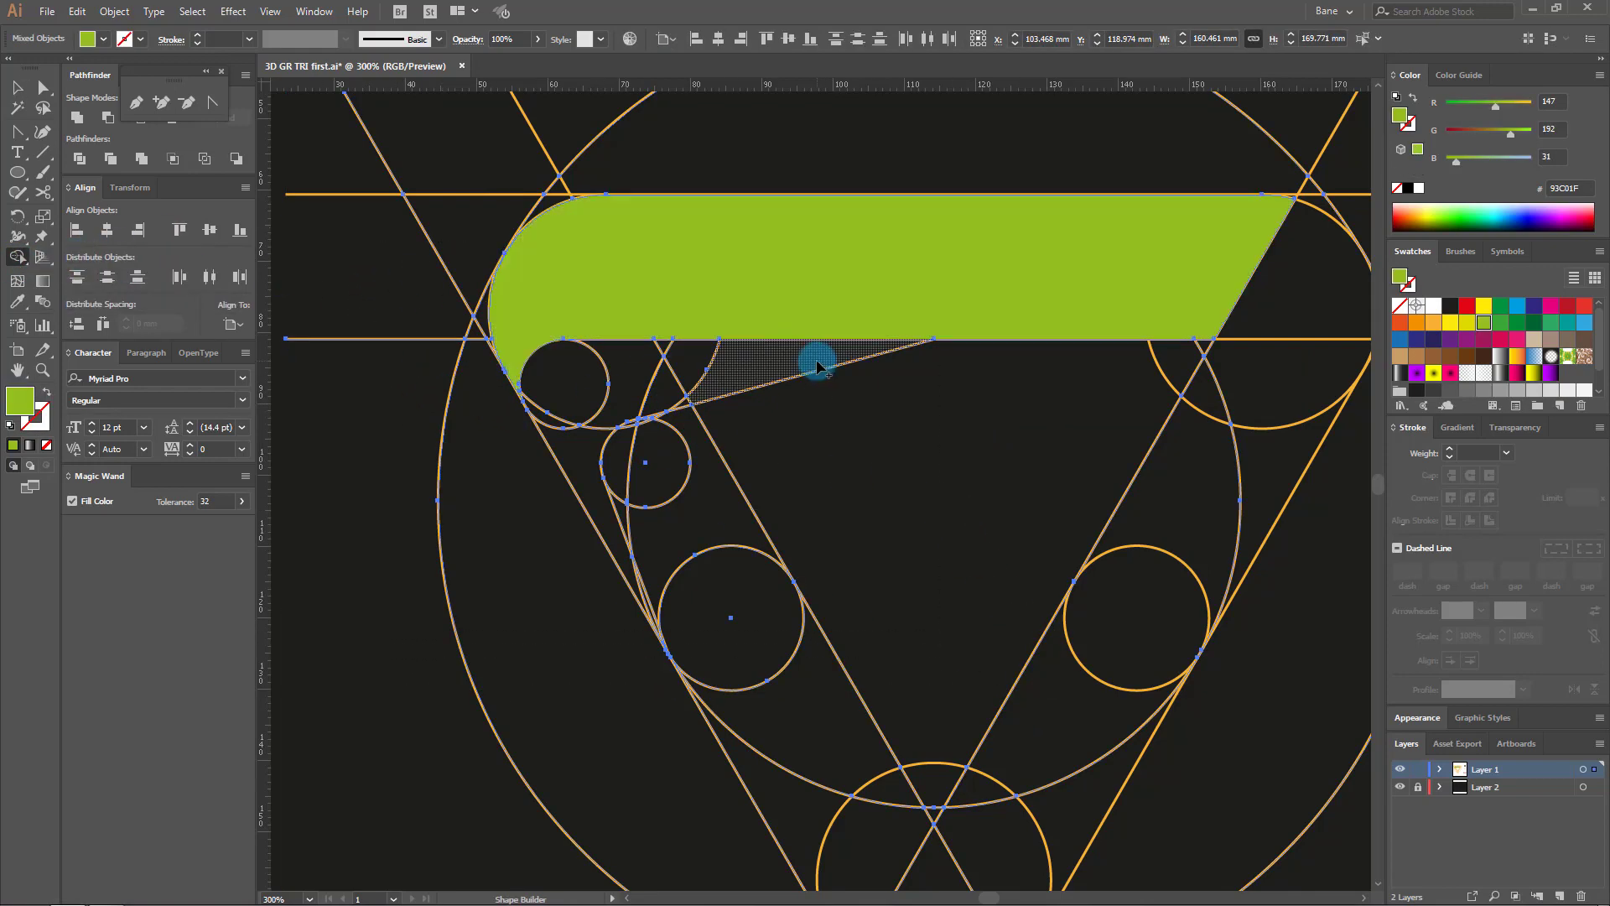
pyautogui.moveTo(803, 356)
pyautogui.mouseDown()
pyautogui.moveTo(646, 349)
pyautogui.moveTo(664, 391)
pyautogui.moveTo(575, 388)
pyautogui.moveTo(576, 449)
pyautogui.moveTo(658, 370)
pyautogui.mouseUp()
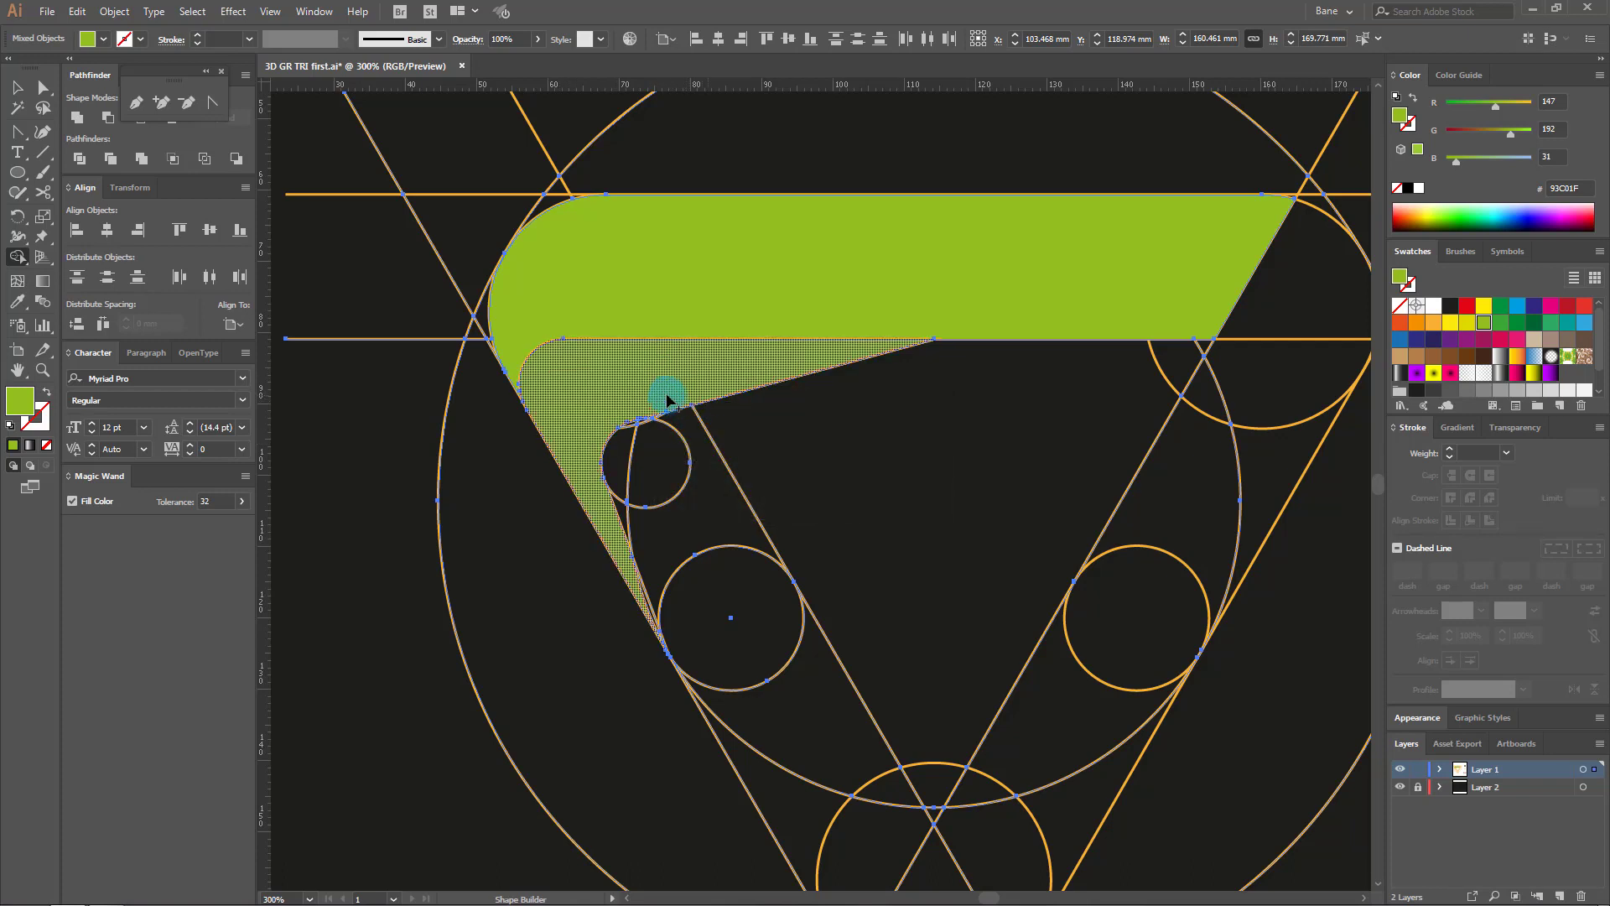
pyautogui.click(42, 370)
pyautogui.moveTo(514, 367); pyautogui.dragTo(834, 530)
# Step: Sample the magenta-to-black gradient swatch onto the top band
pyautogui.hotkey('ctrl', '-')
pyautogui.hotkey('ctrl', '-')
pyautogui.hotkey('ctrl', '-')
pyautogui.hotkey('ctrl', '-')
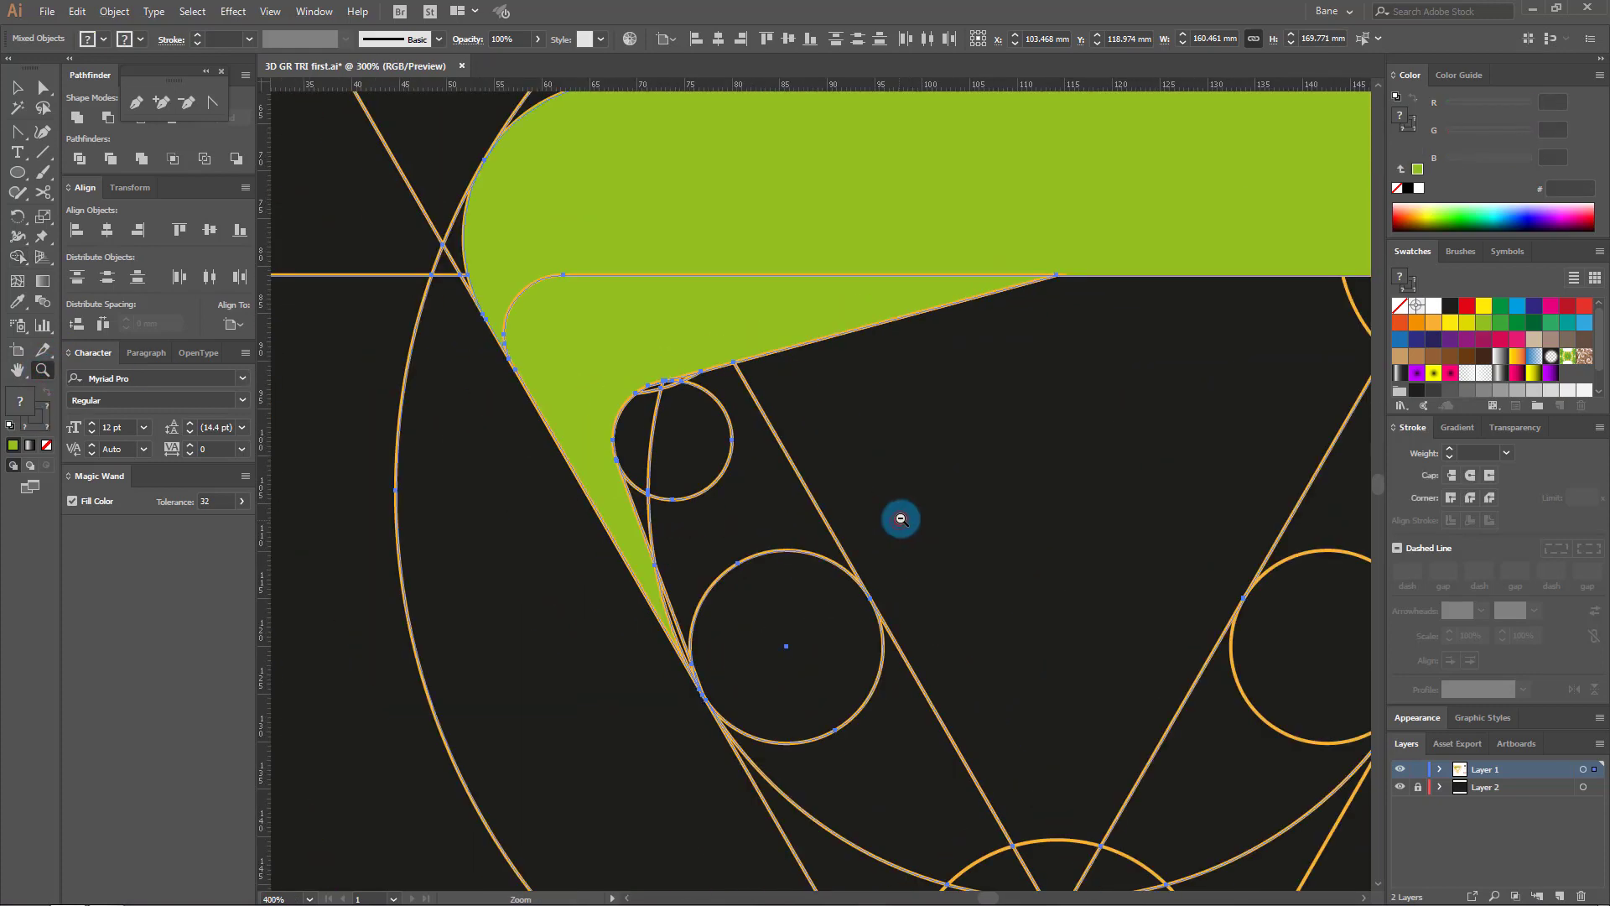
pyautogui.moveTo(849, 479); pyautogui.dragTo(807, 488)
pyautogui.click(16, 87)
pyautogui.click(621, 369)
pyautogui.scroll(-1, 621, 369)
pyautogui.moveTo(718, 456); pyautogui.dragTo(600, 375)
pyautogui.click(17, 301)
pyautogui.click(1284, 782)
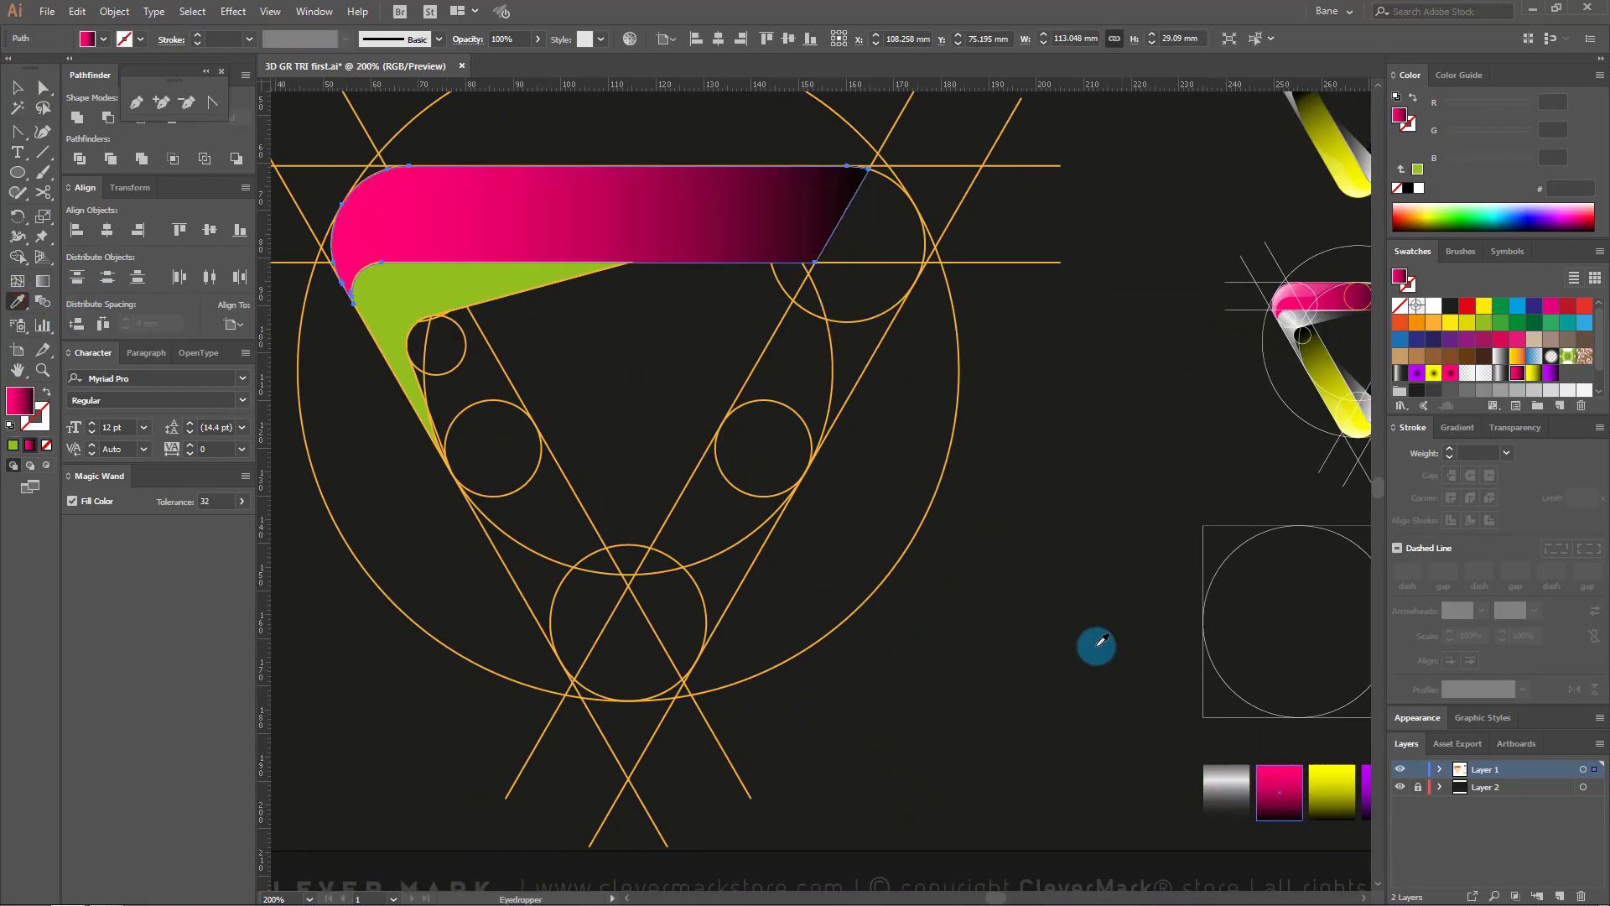
# Step: Give the fold the grey-white gradient, angled diagonally up from its tip
pyautogui.click(25, 94)
pyautogui.click(432, 323)
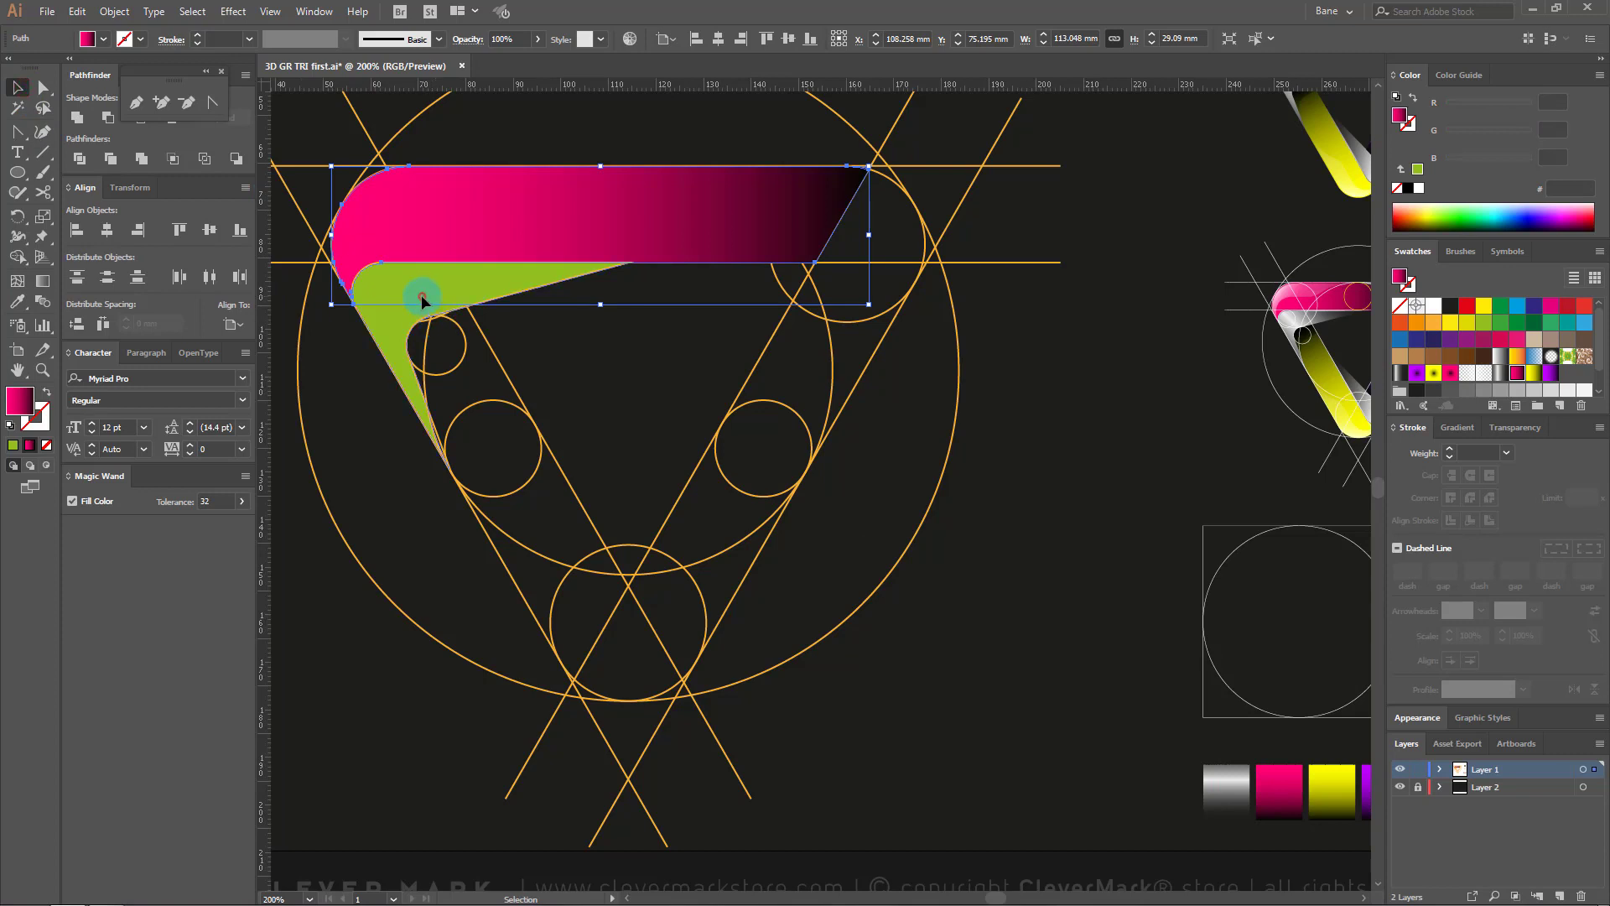
pyautogui.click(421, 295)
pyautogui.press('i')
pyautogui.click(1226, 790)
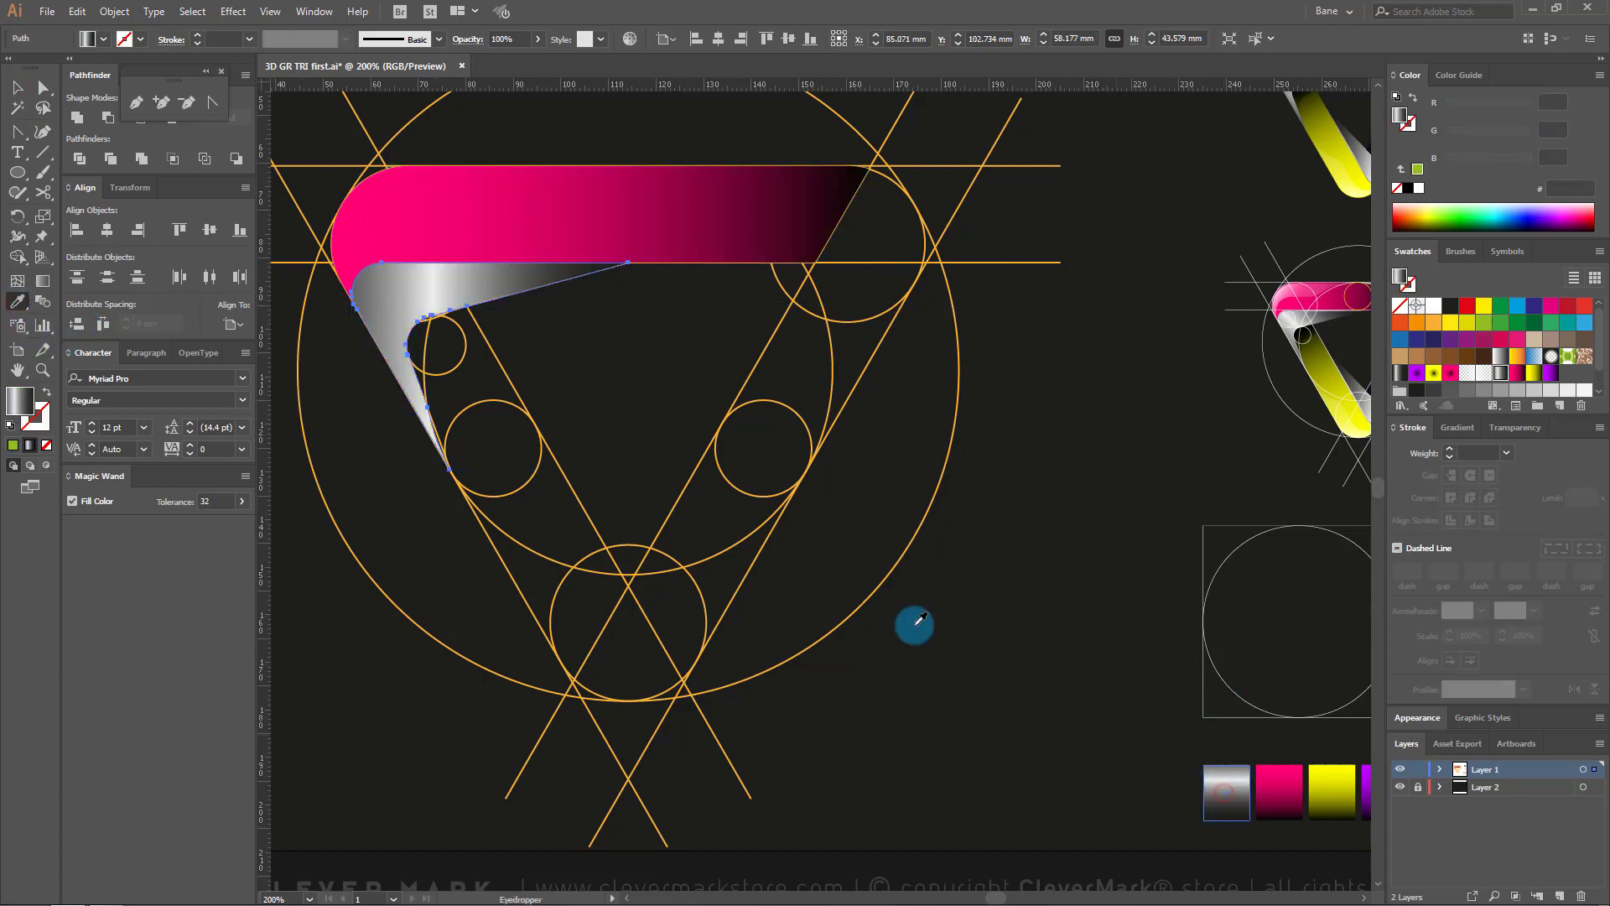
pyautogui.click(44, 286)
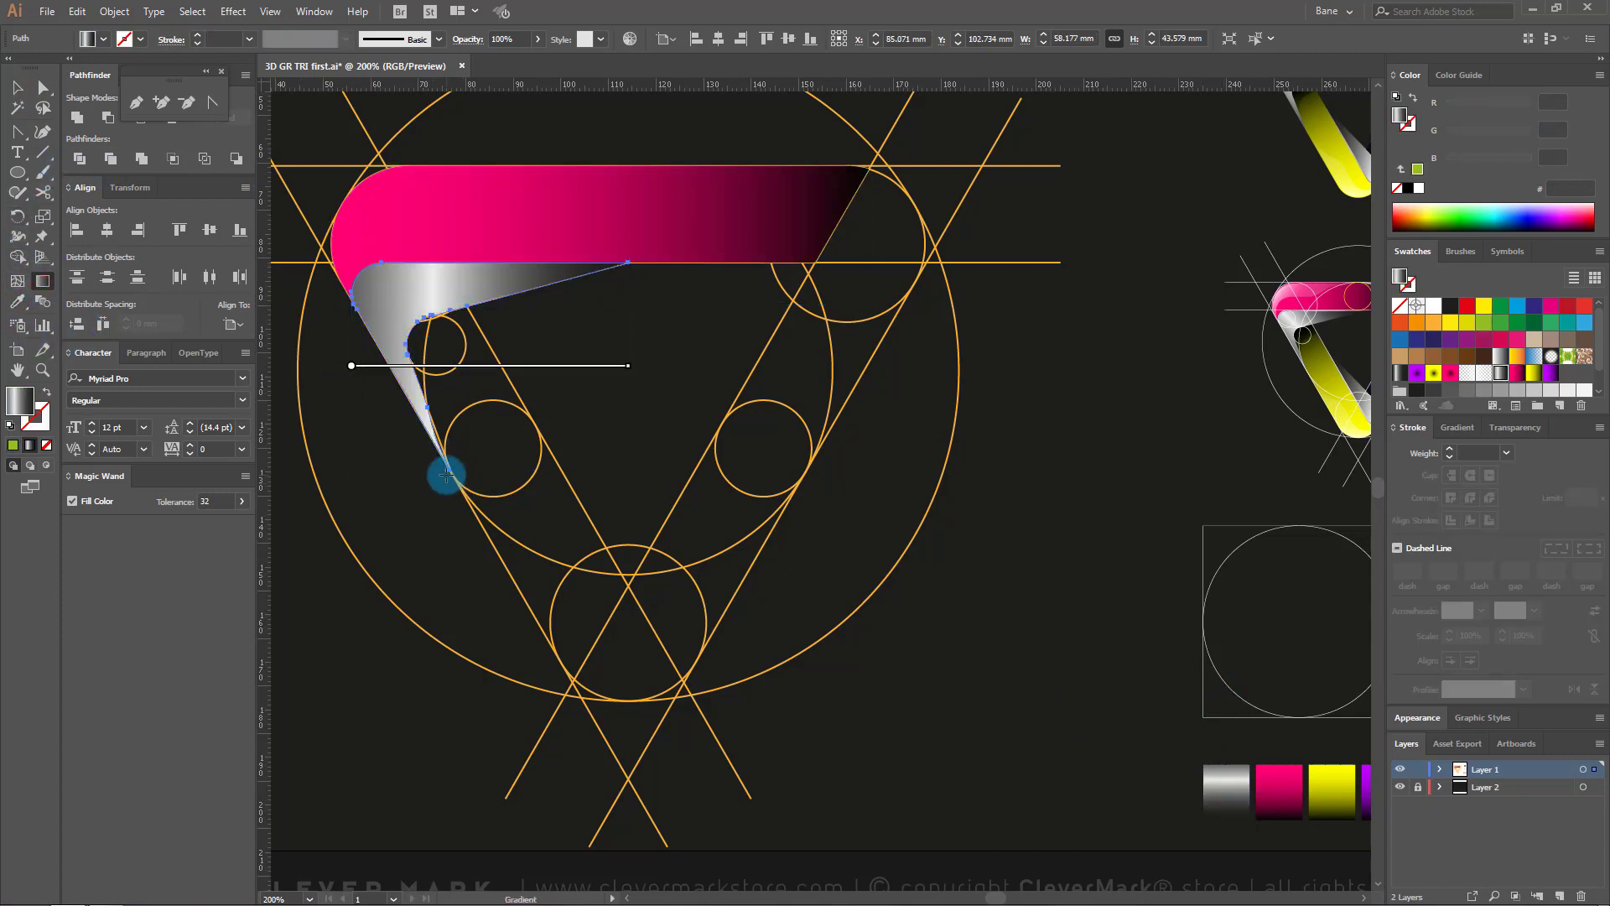
pyautogui.moveTo(446, 475)
pyautogui.mouseDown()
pyautogui.moveTo(564, 364)
pyautogui.moveTo(628, 265)
pyautogui.mouseUp()
pyautogui.click(17, 86)
# Step: Duplicate the pink band downward and give the copy a yellow fill with a 4 pt stroke
pyautogui.click(619, 363)
pyautogui.moveTo(568, 349); pyautogui.dragTo(833, 378)
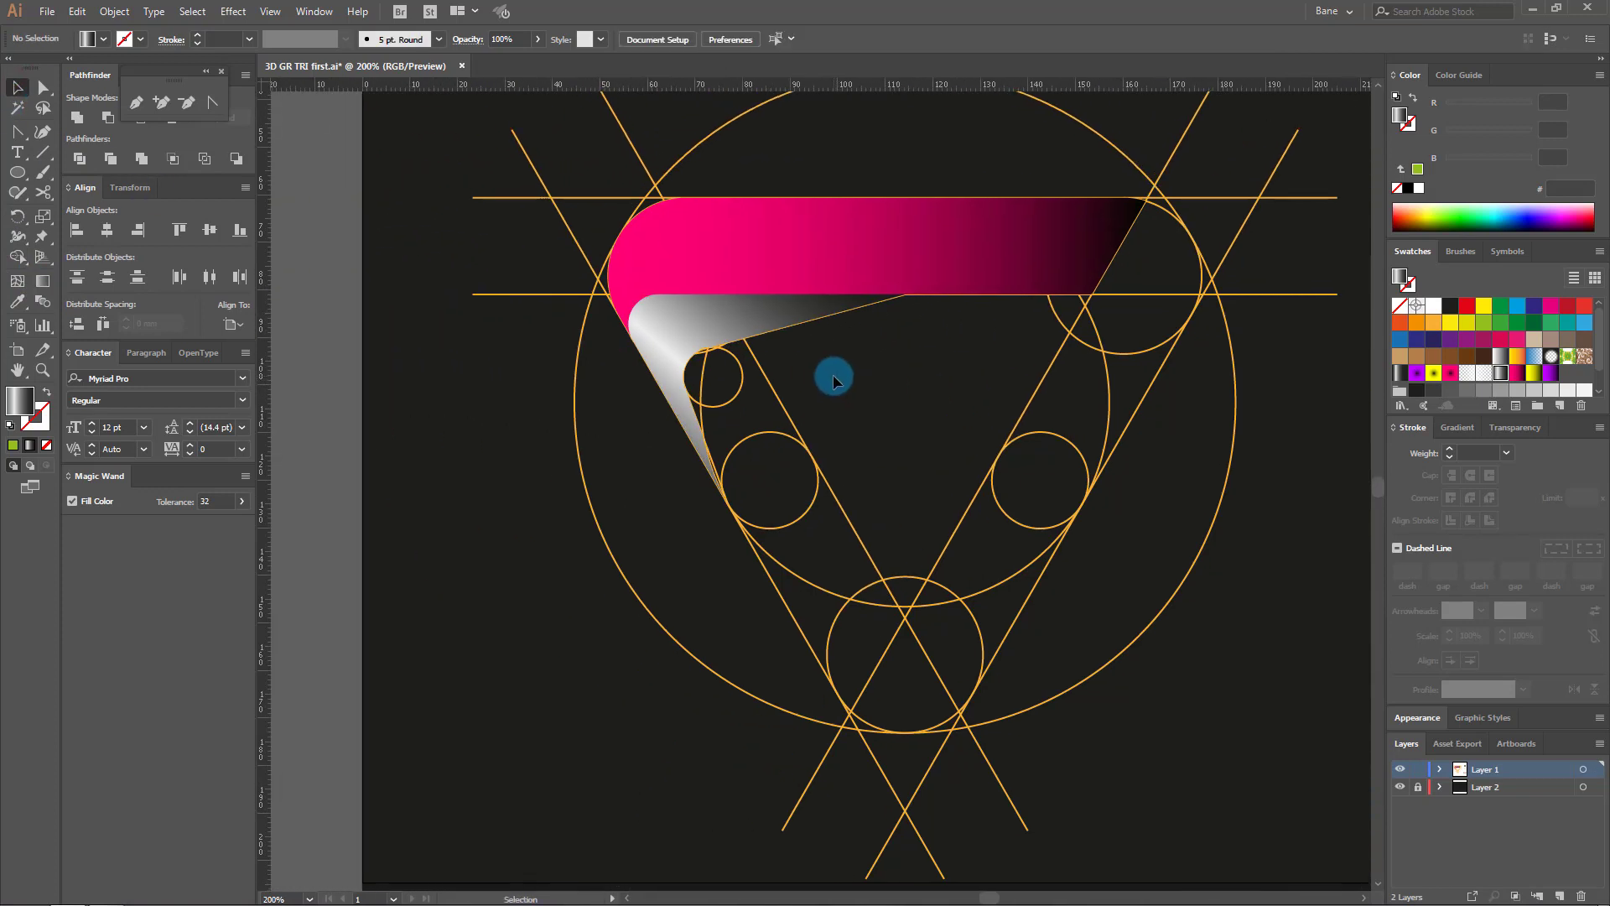
pyautogui.moveTo(856, 237); pyautogui.dragTo(881, 582)
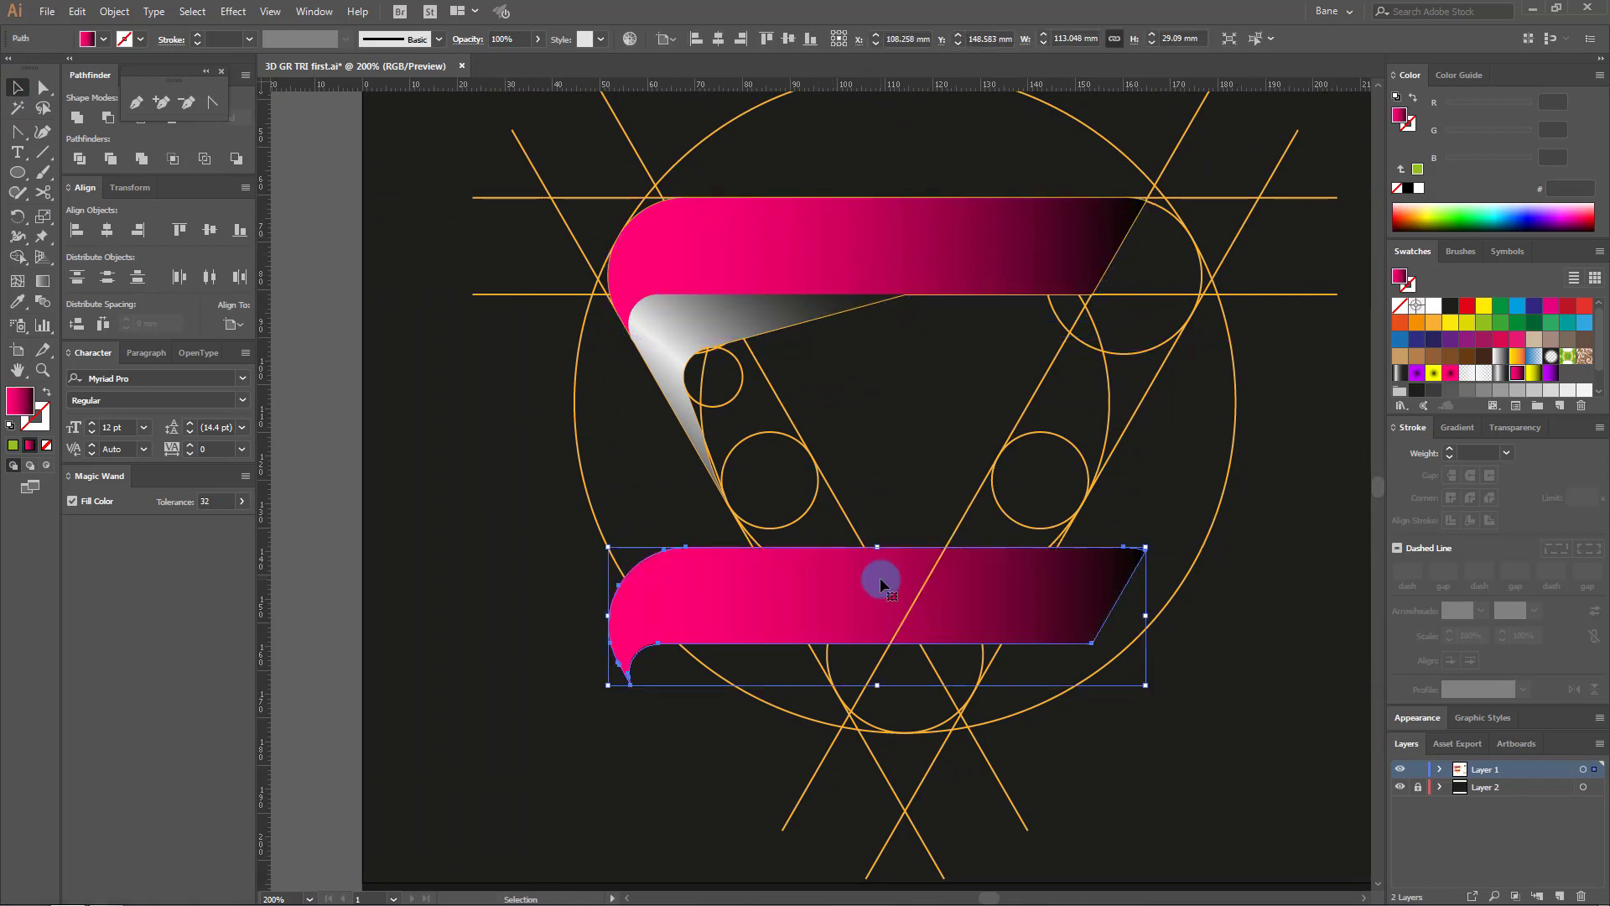
pyautogui.click(1442, 324)
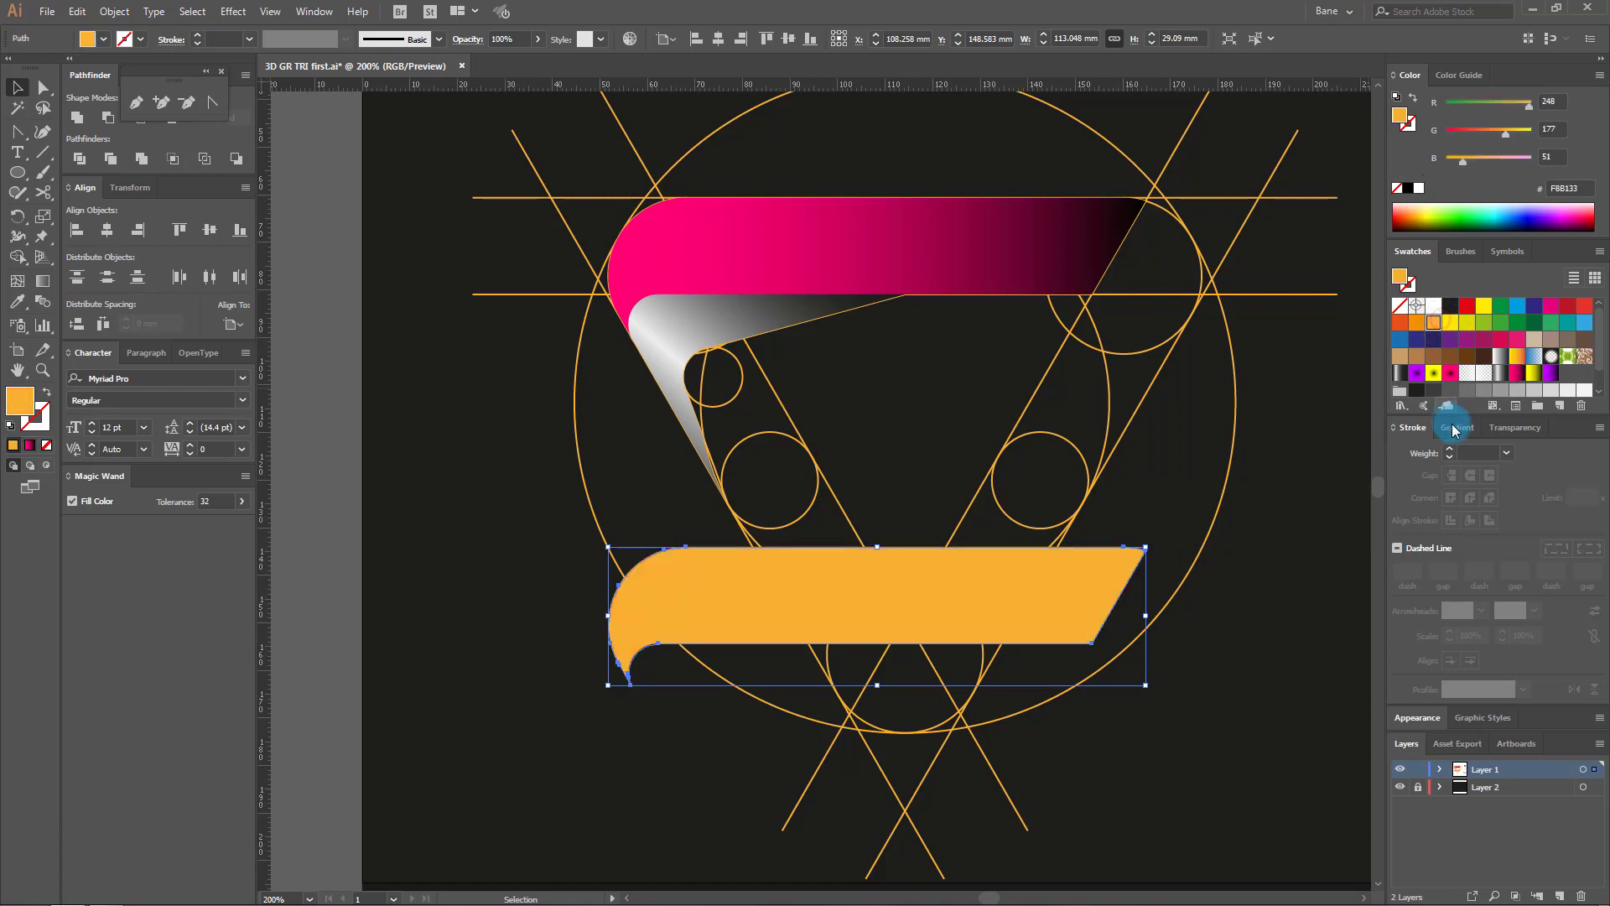
pyautogui.click(1449, 449)
pyautogui.click(1507, 453)
pyautogui.click(1539, 583)
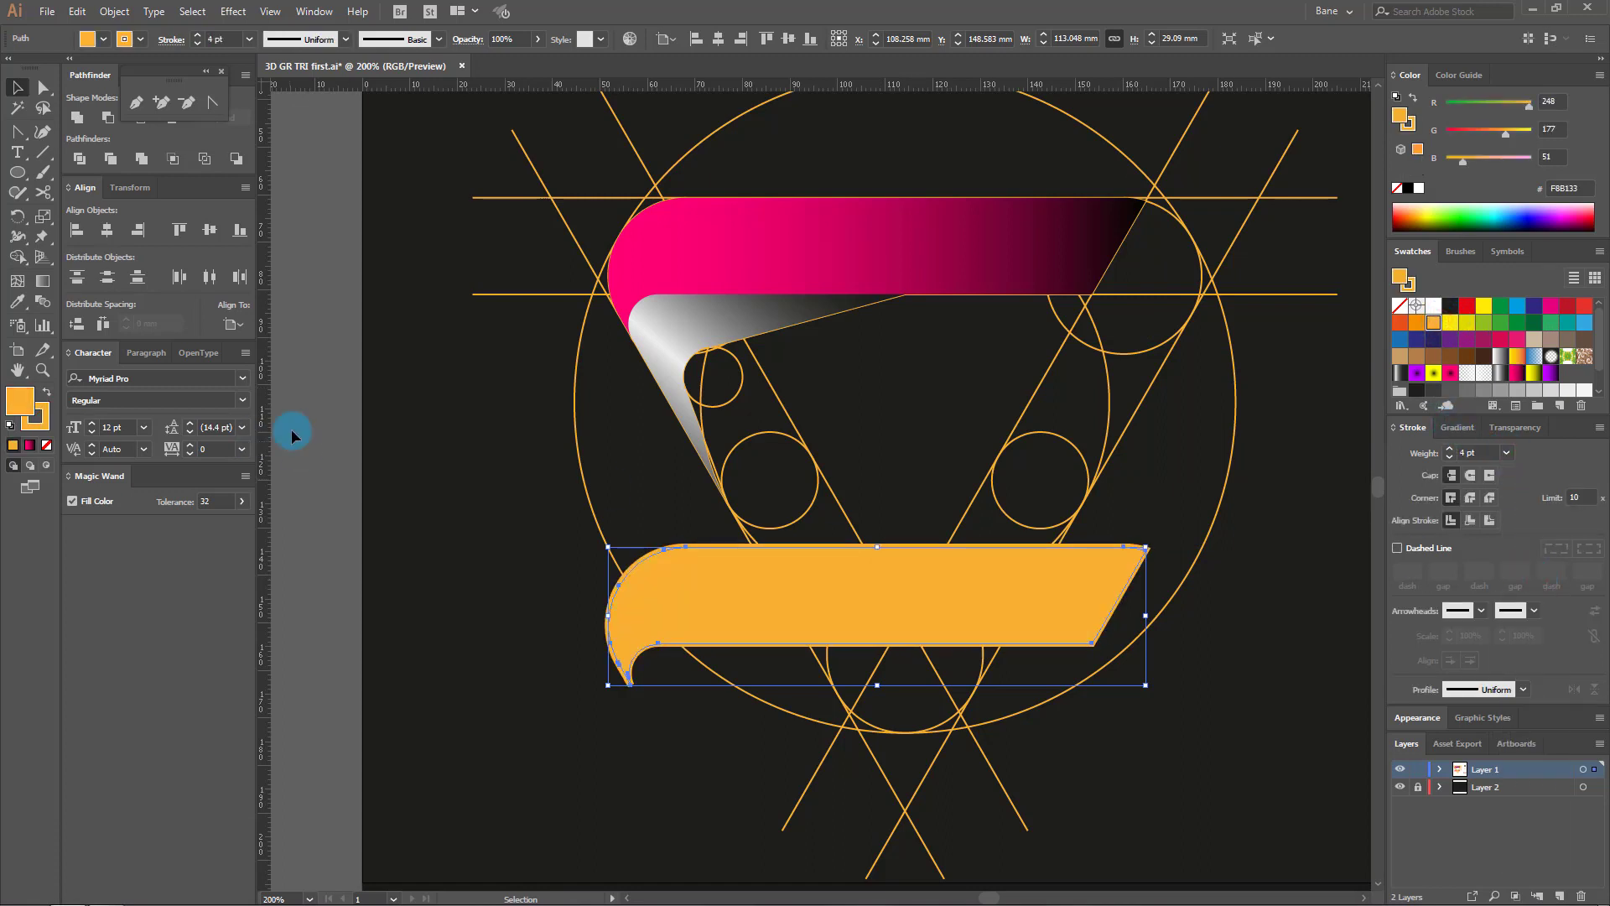
pyautogui.click(1452, 326)
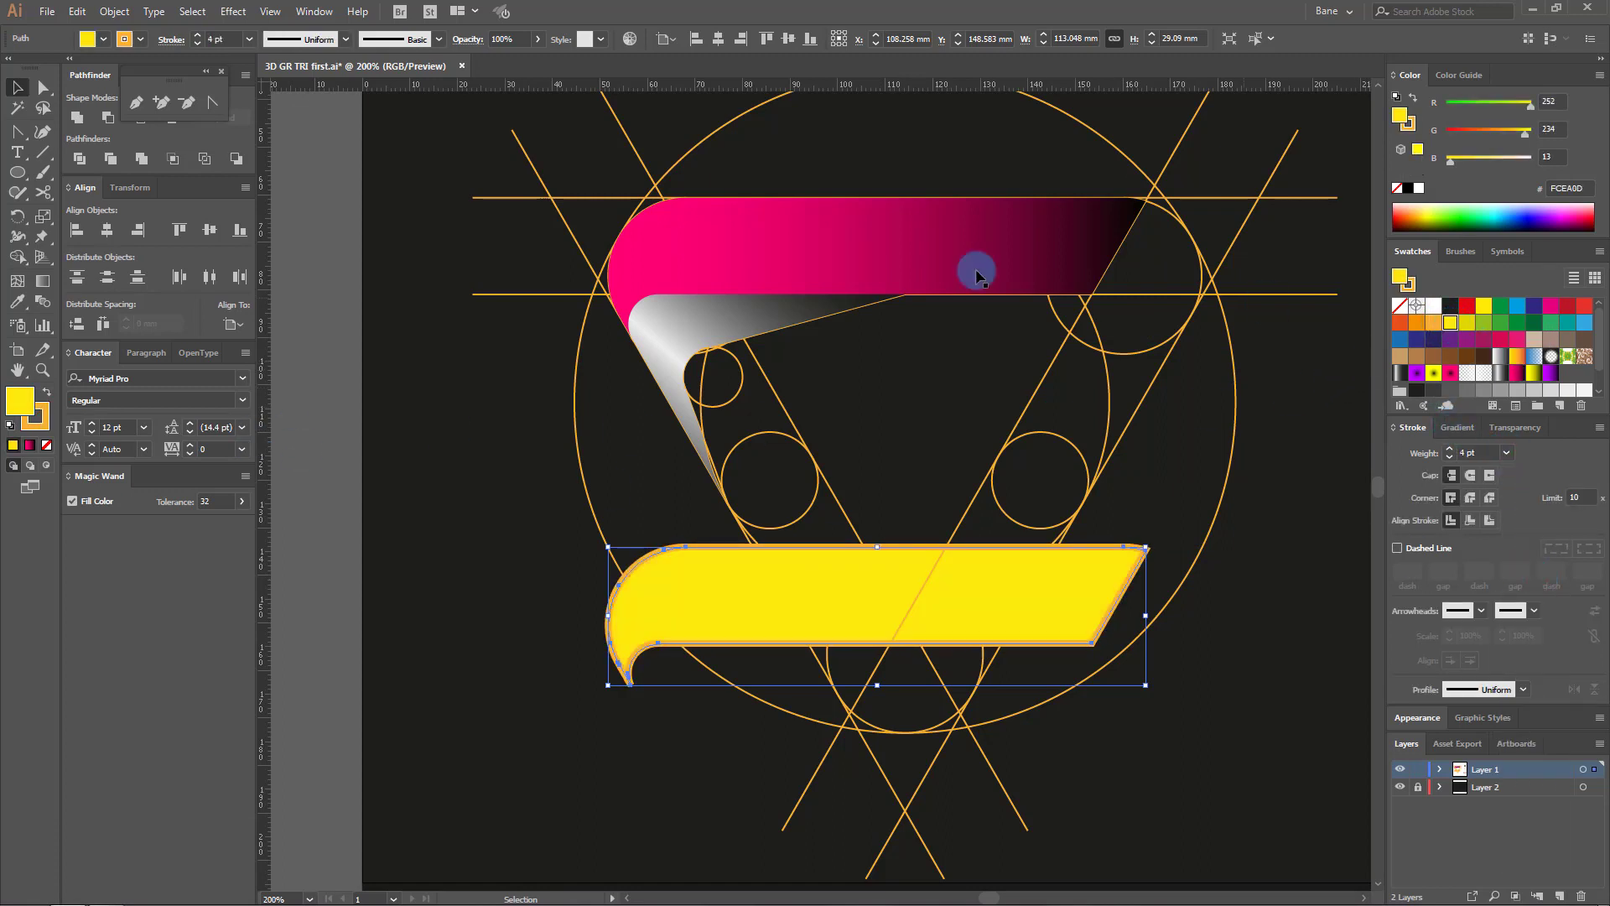
# Step: Expand, Pathfinder-trim and ungroup the copy, then move it up onto the pink arm
pyautogui.click(106, 12)
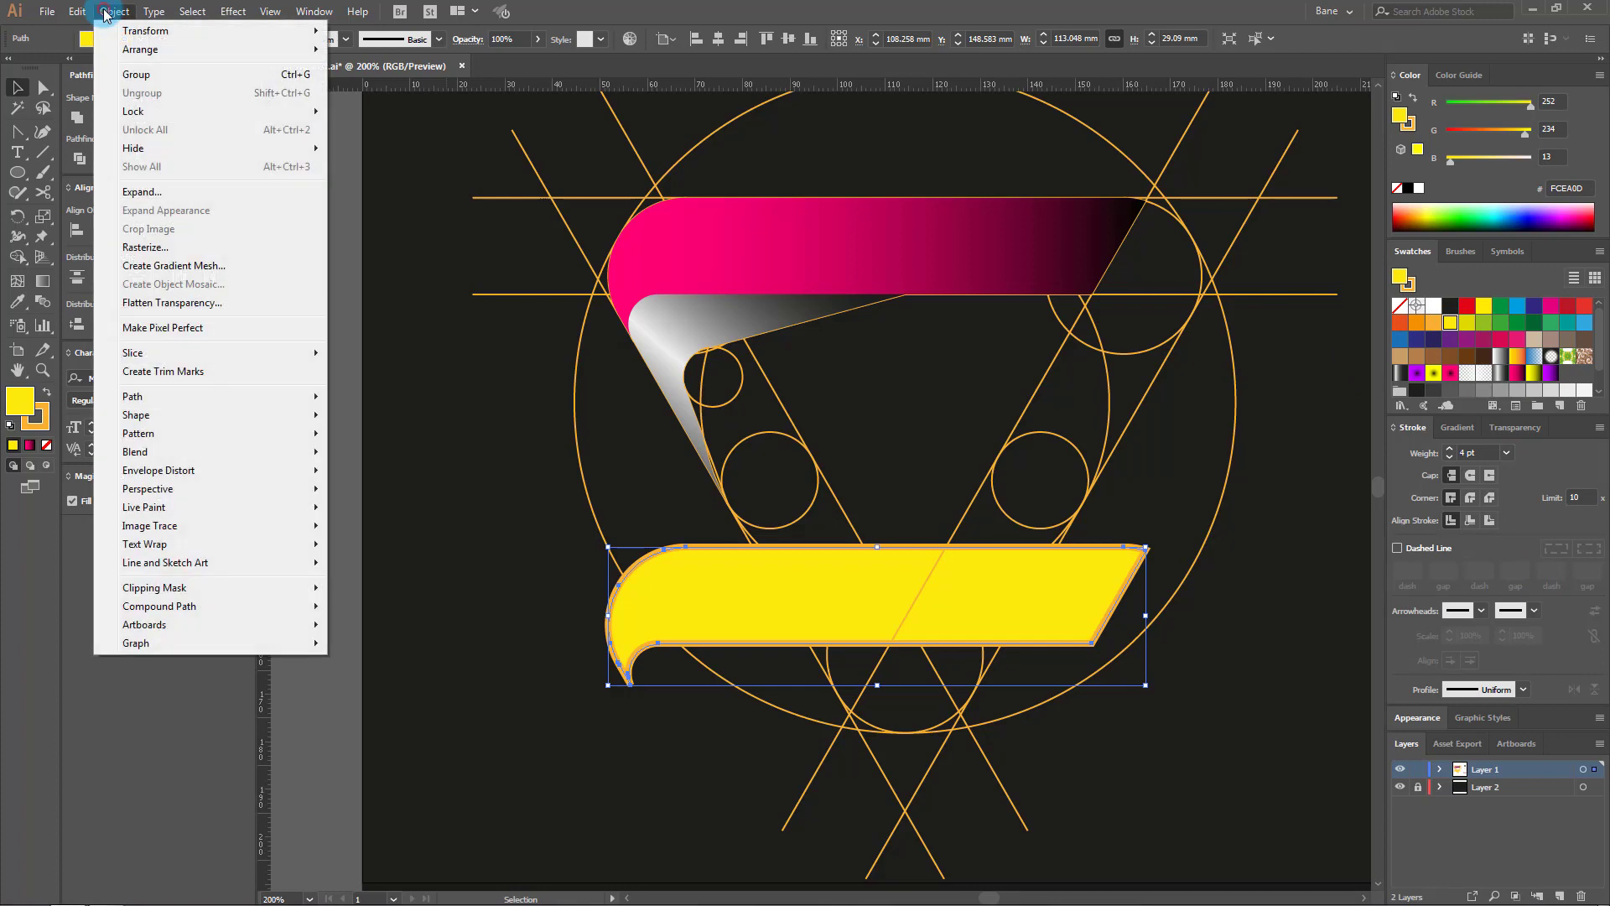
pyautogui.click(206, 197)
pyautogui.click(768, 526)
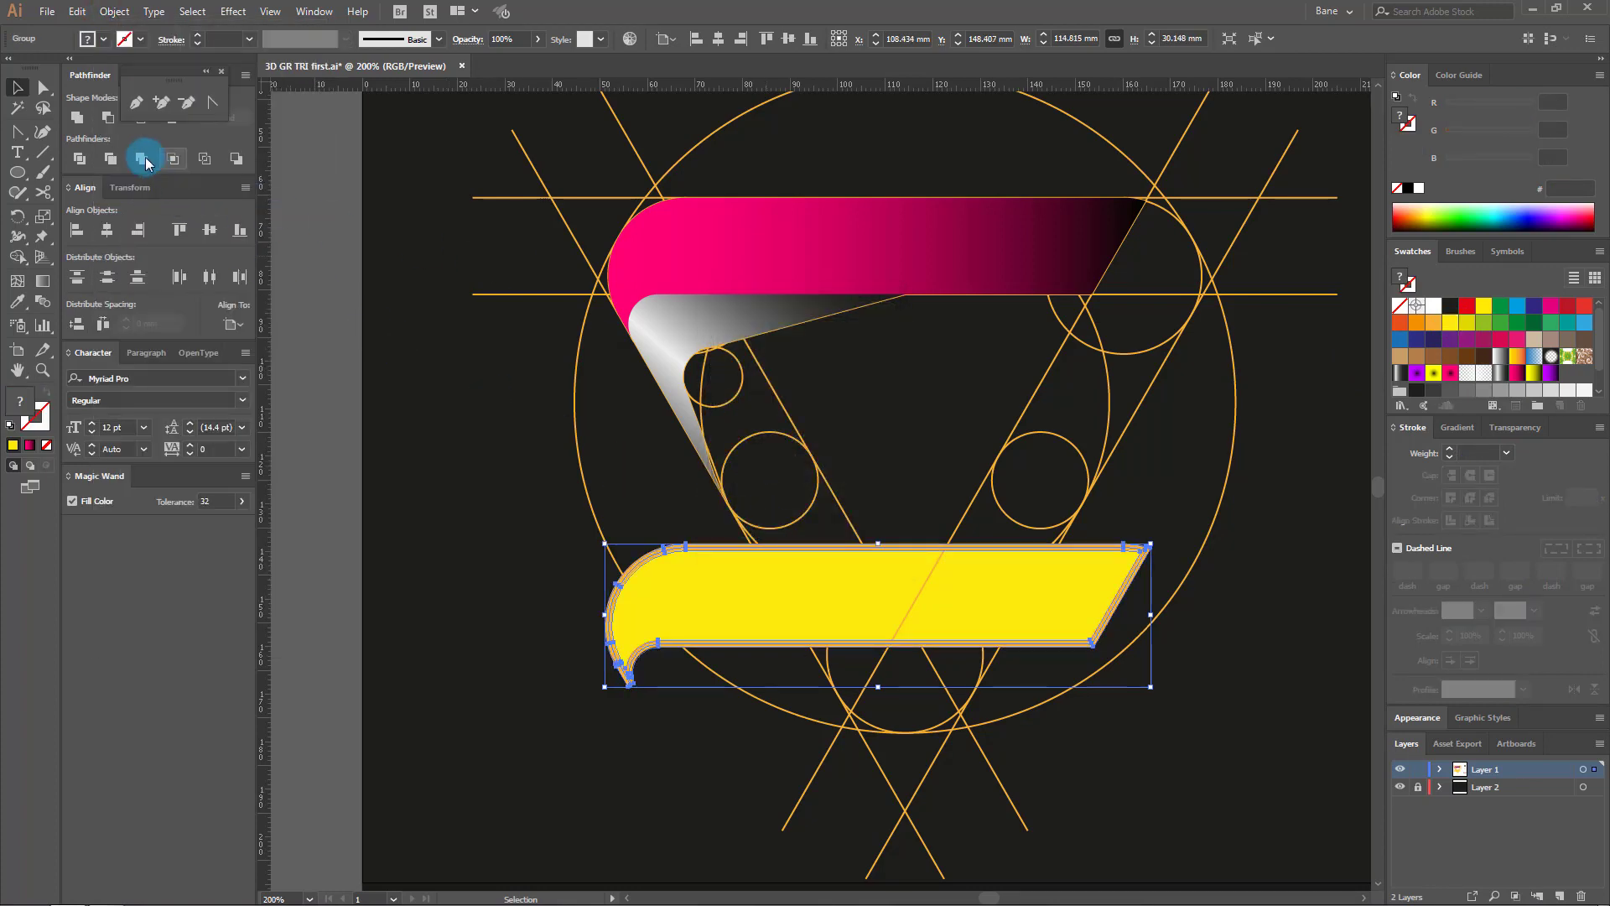
pyautogui.click(113, 161)
pyautogui.rightClick(752, 574)
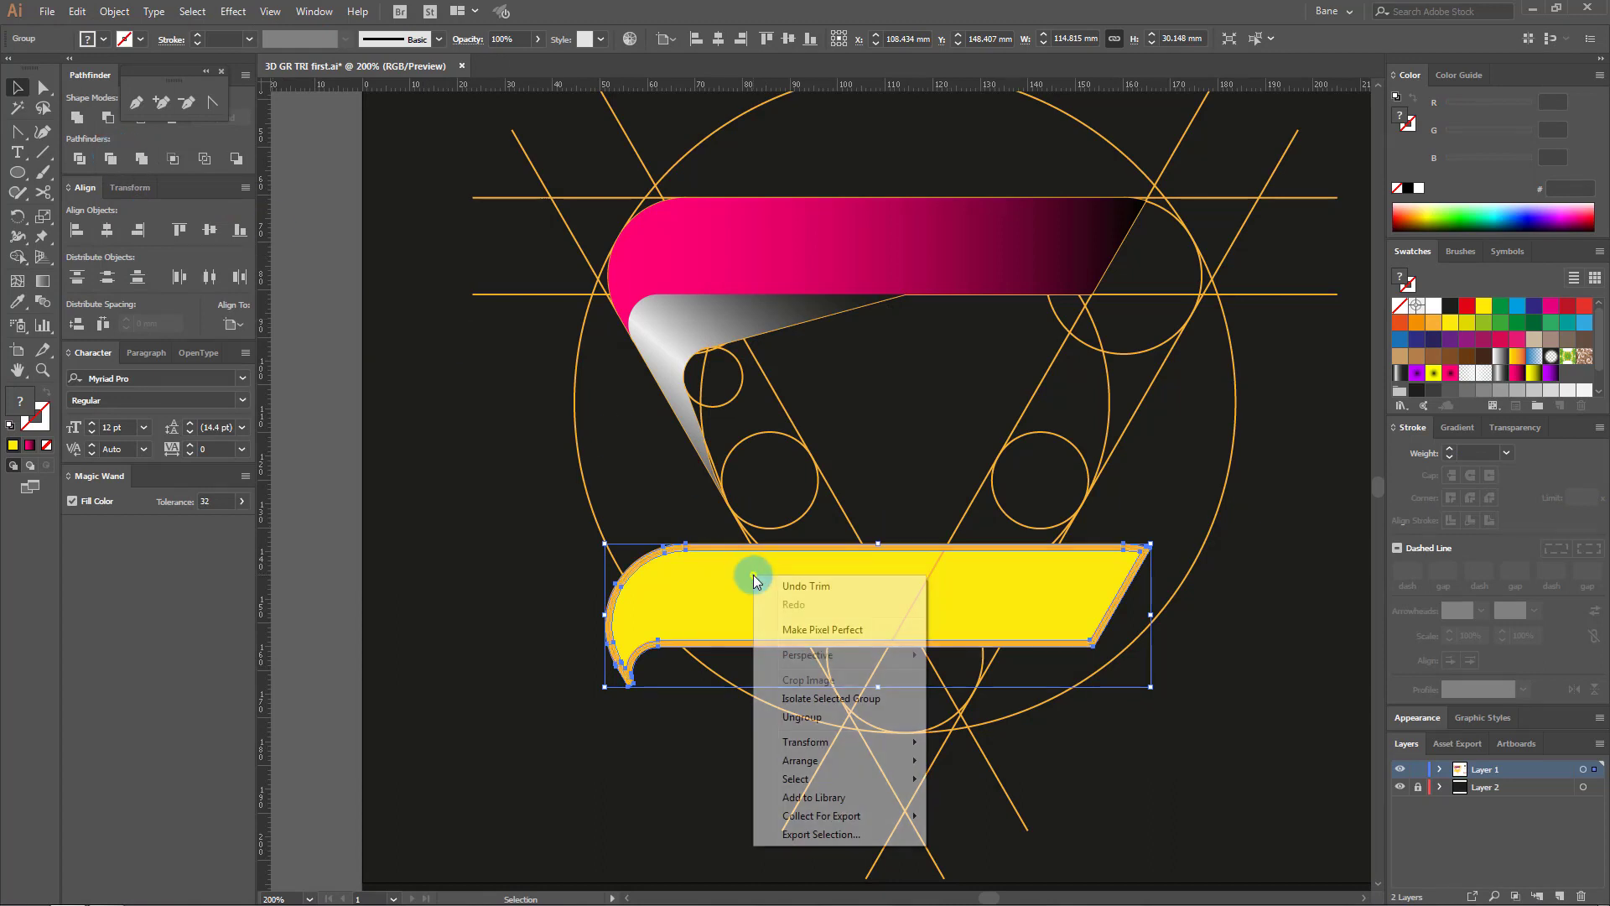
pyautogui.click(812, 718)
pyautogui.hotkey('ctrl', 'shift', 'a')
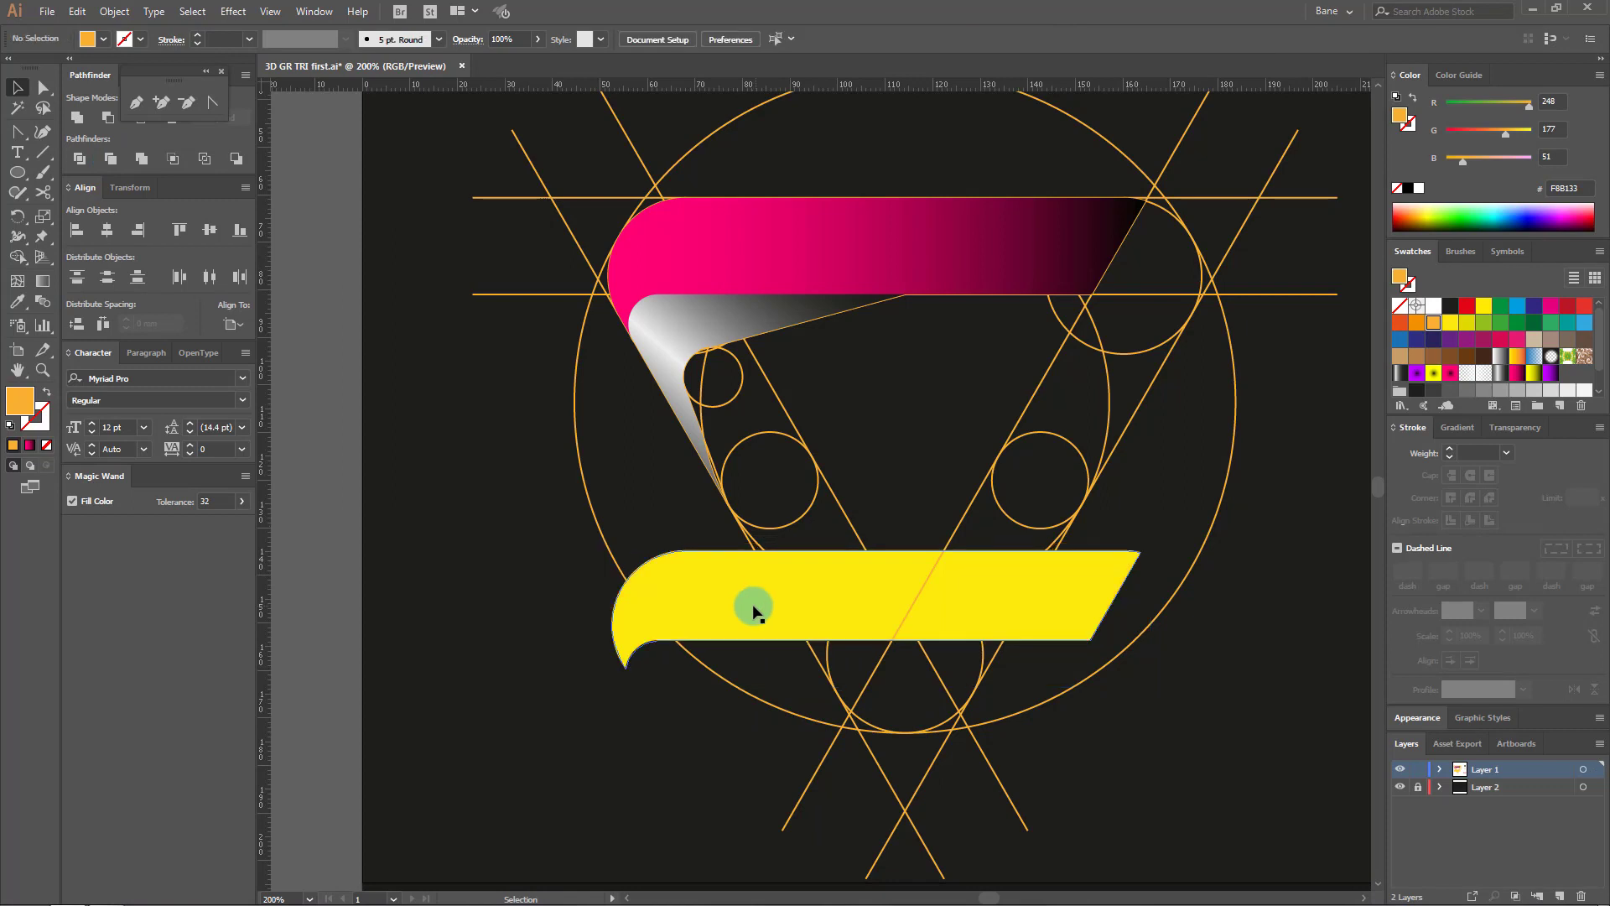
pyautogui.moveTo(751, 610); pyautogui.dragTo(749, 270)
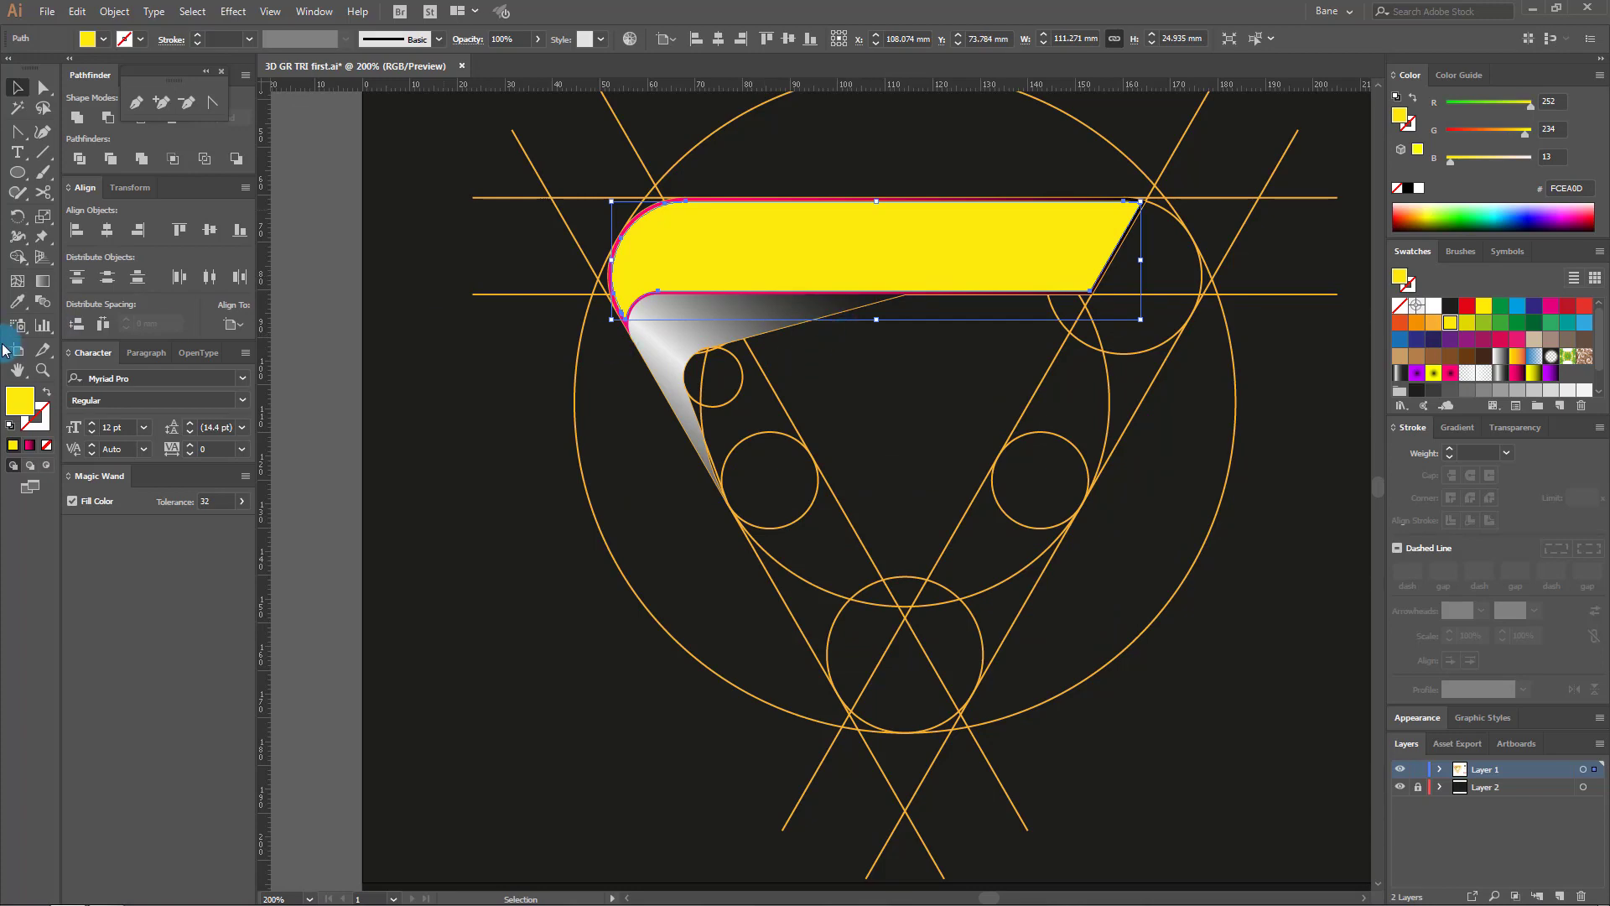
# Step: Zoom to 400% and delete the yellow shape's right corner anchors, pulling the top corner left
pyautogui.click(42, 370)
pyautogui.click(829, 388)
pyautogui.click(828, 389)
pyautogui.click(19, 115)
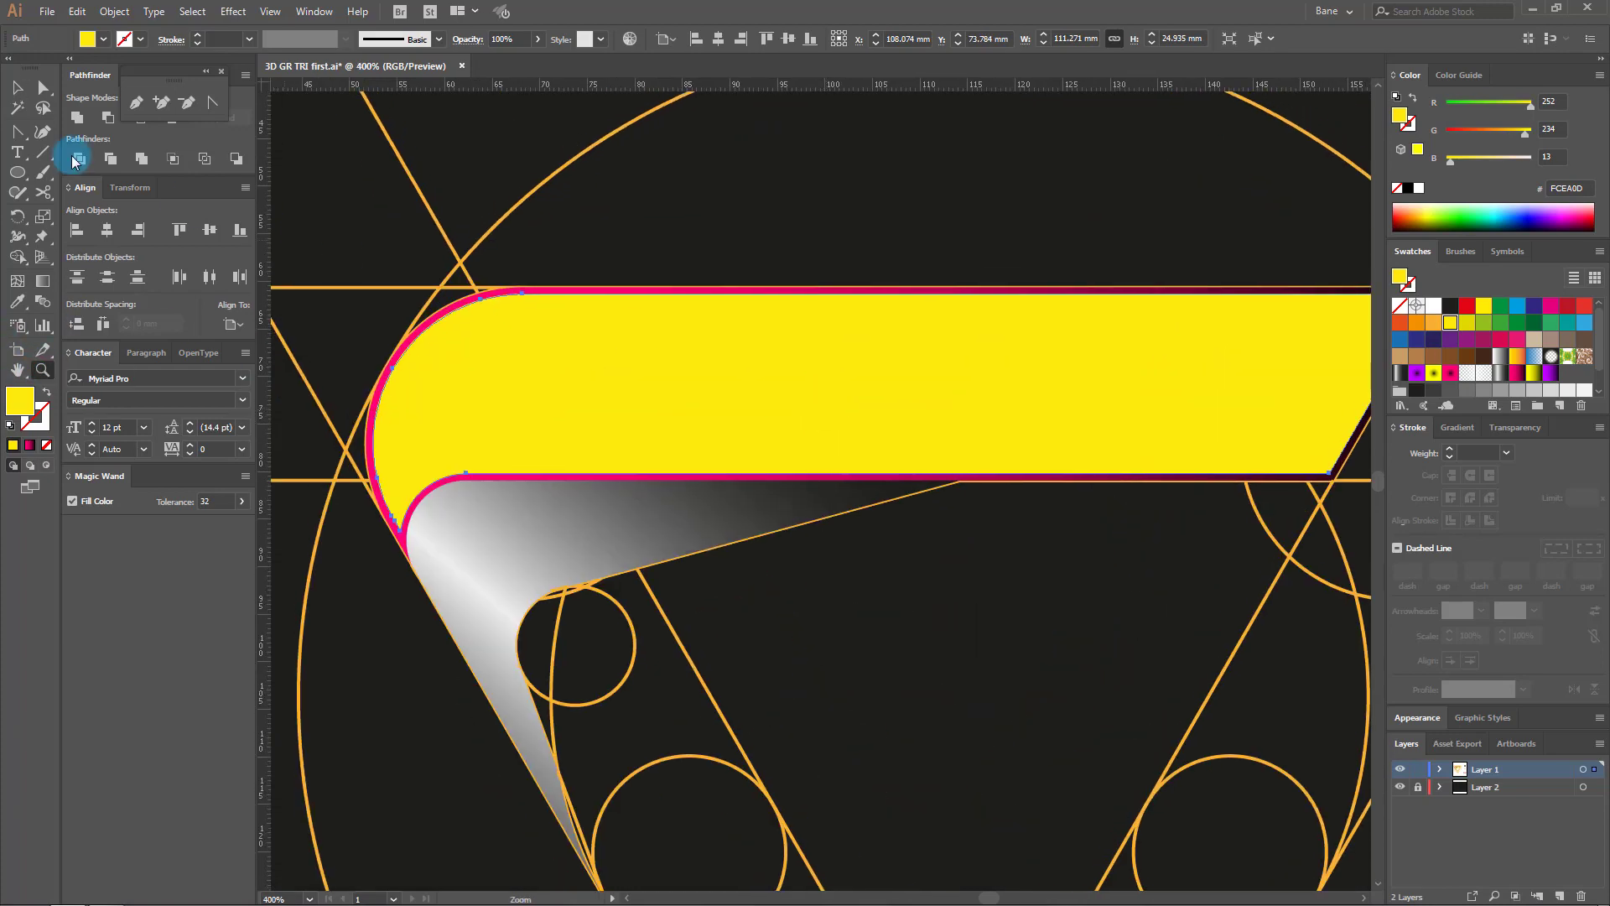
pyautogui.click(987, 418)
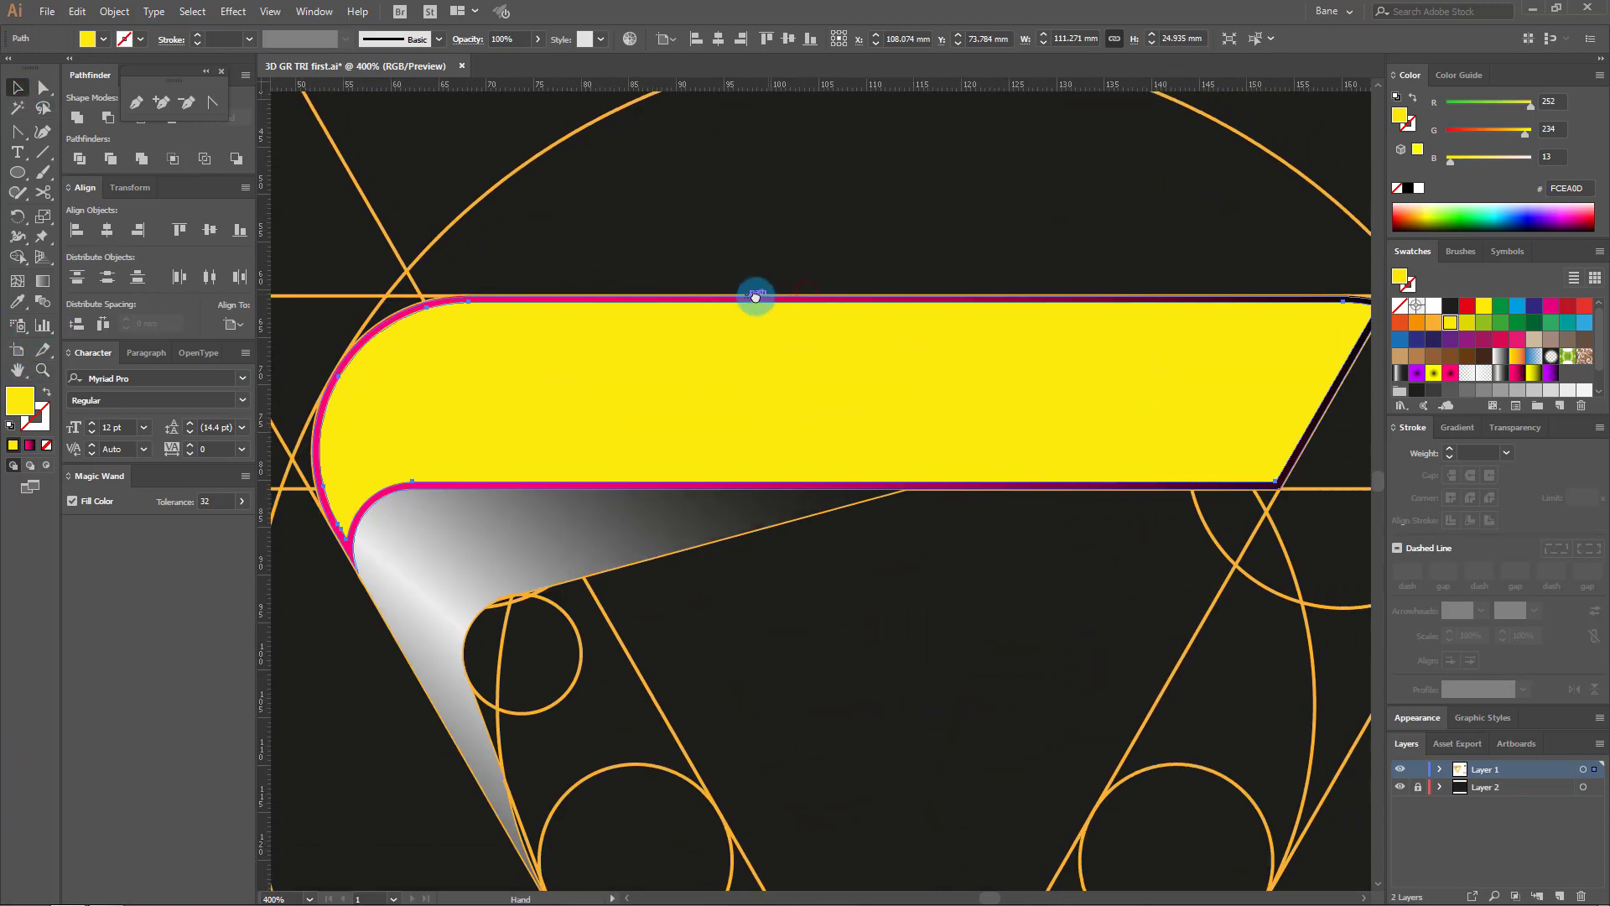
pyautogui.moveTo(752, 297); pyautogui.dragTo(743, 297)
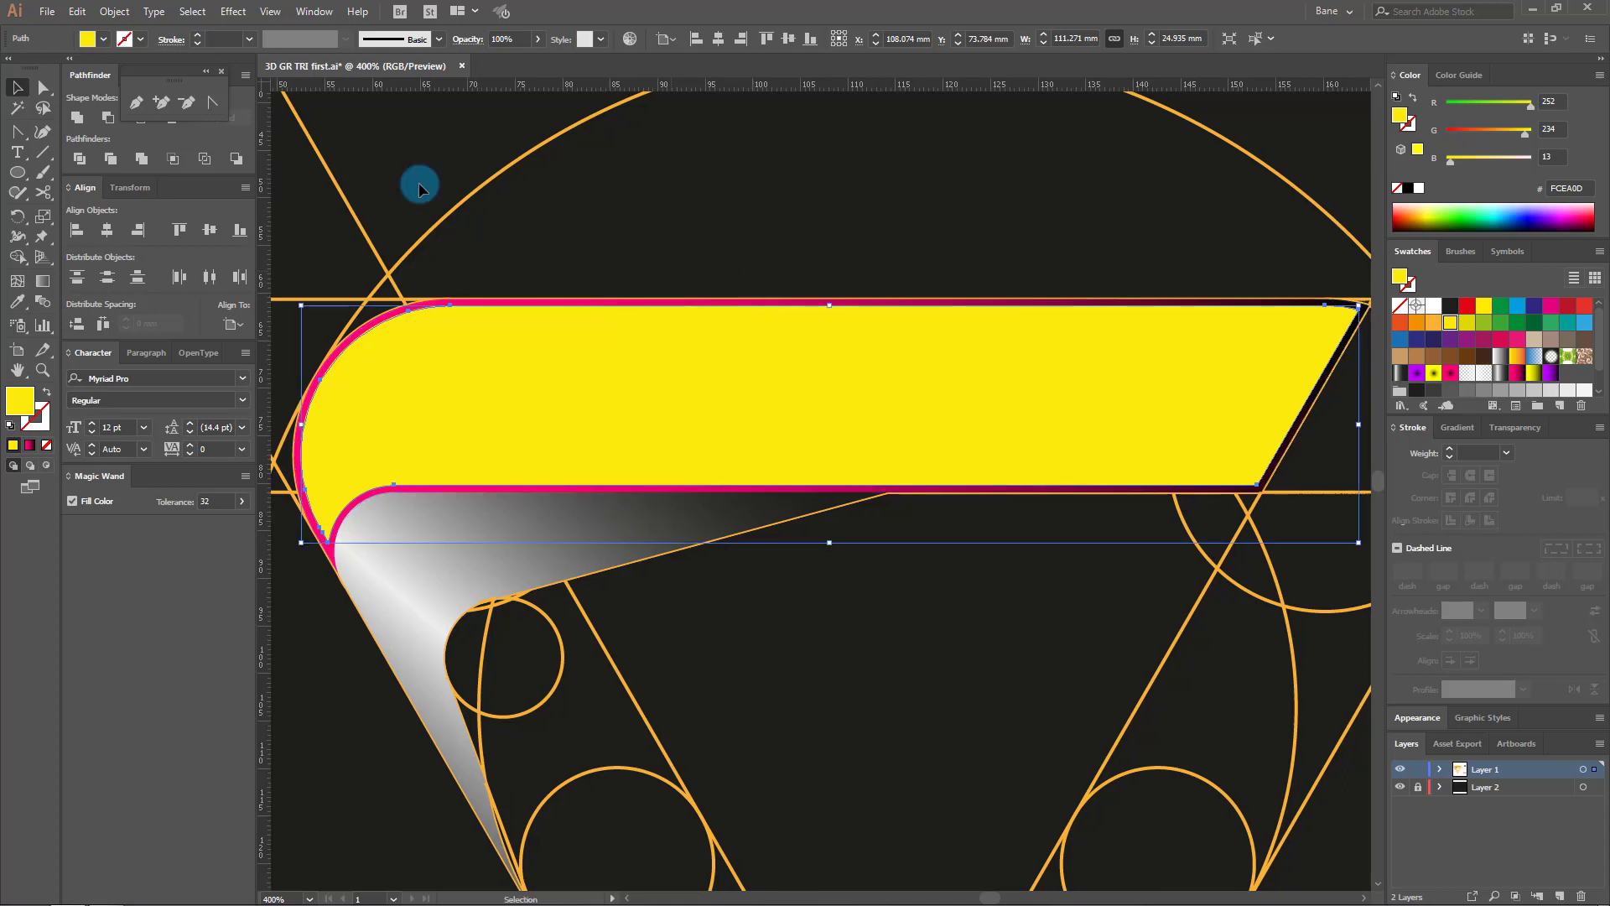
pyautogui.click(185, 104)
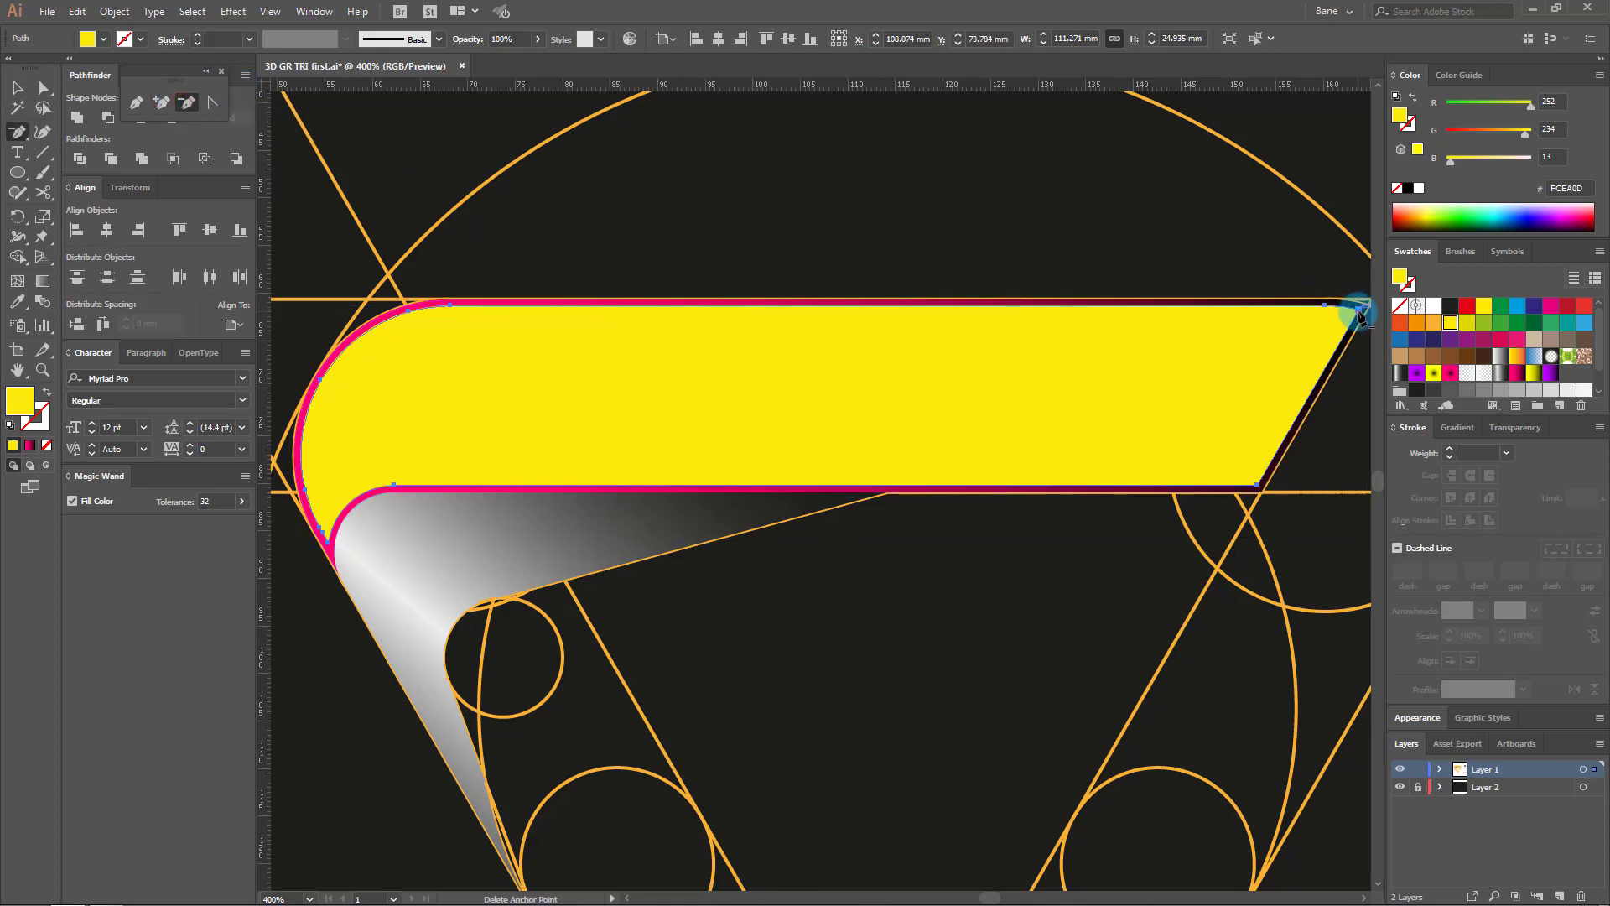
pyautogui.click(1359, 309)
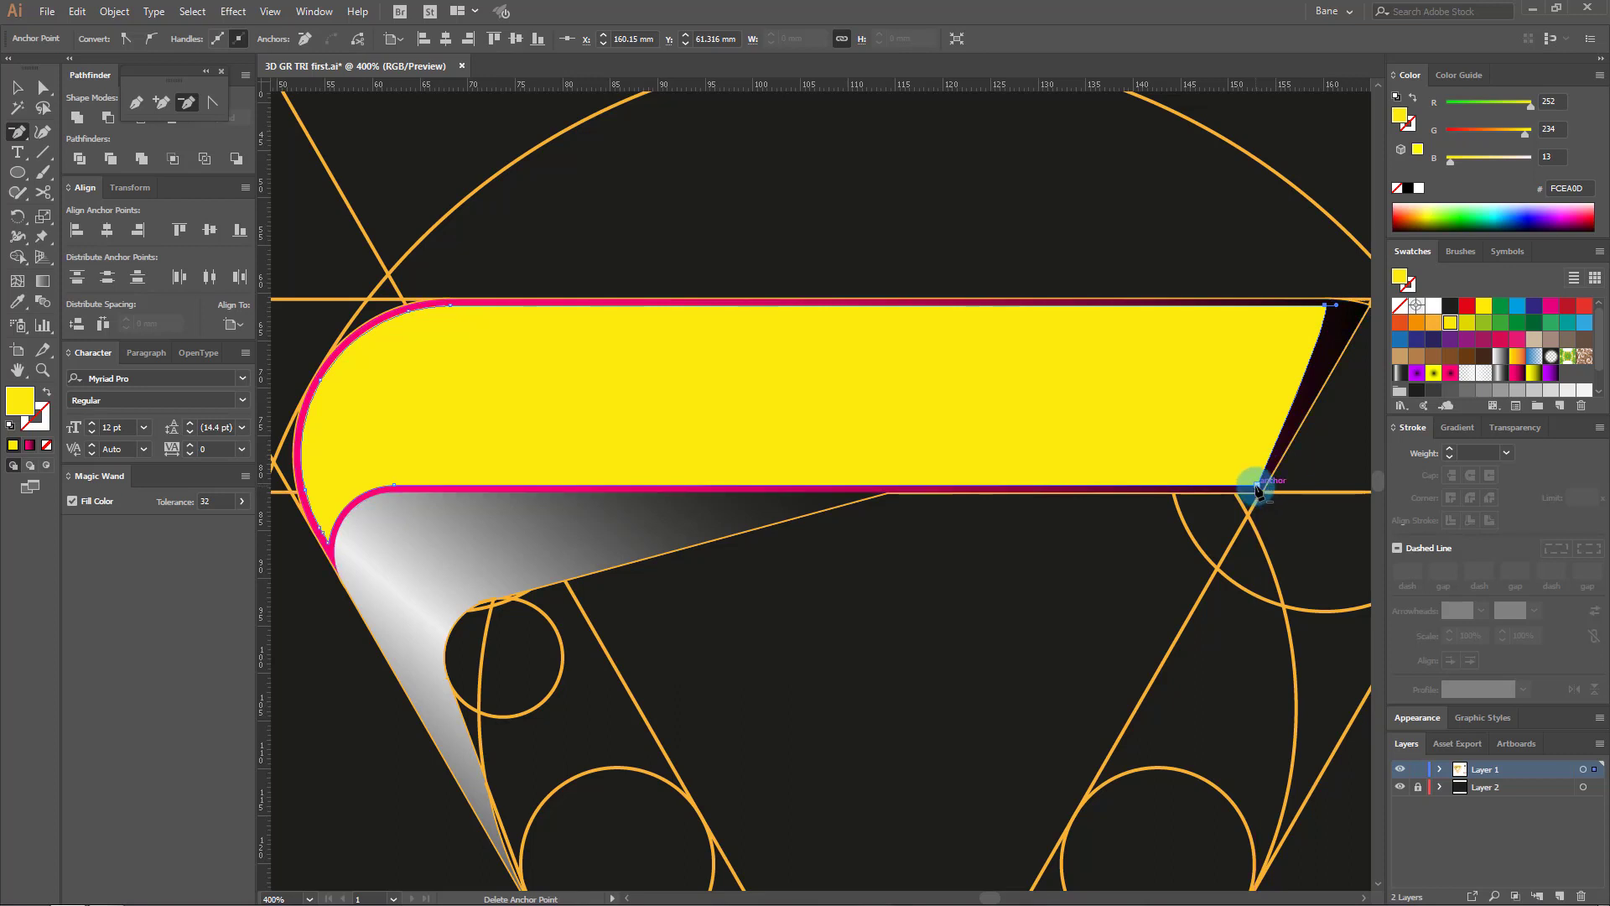
pyautogui.click(1256, 483)
pyautogui.press('a')
pyautogui.moveTo(1328, 306); pyautogui.dragTo(997, 306)
# Step: Add an anchor on the diagonal edge and bend that edge into a curve
pyautogui.press('+')
pyautogui.click(671, 386)
pyautogui.press('a')
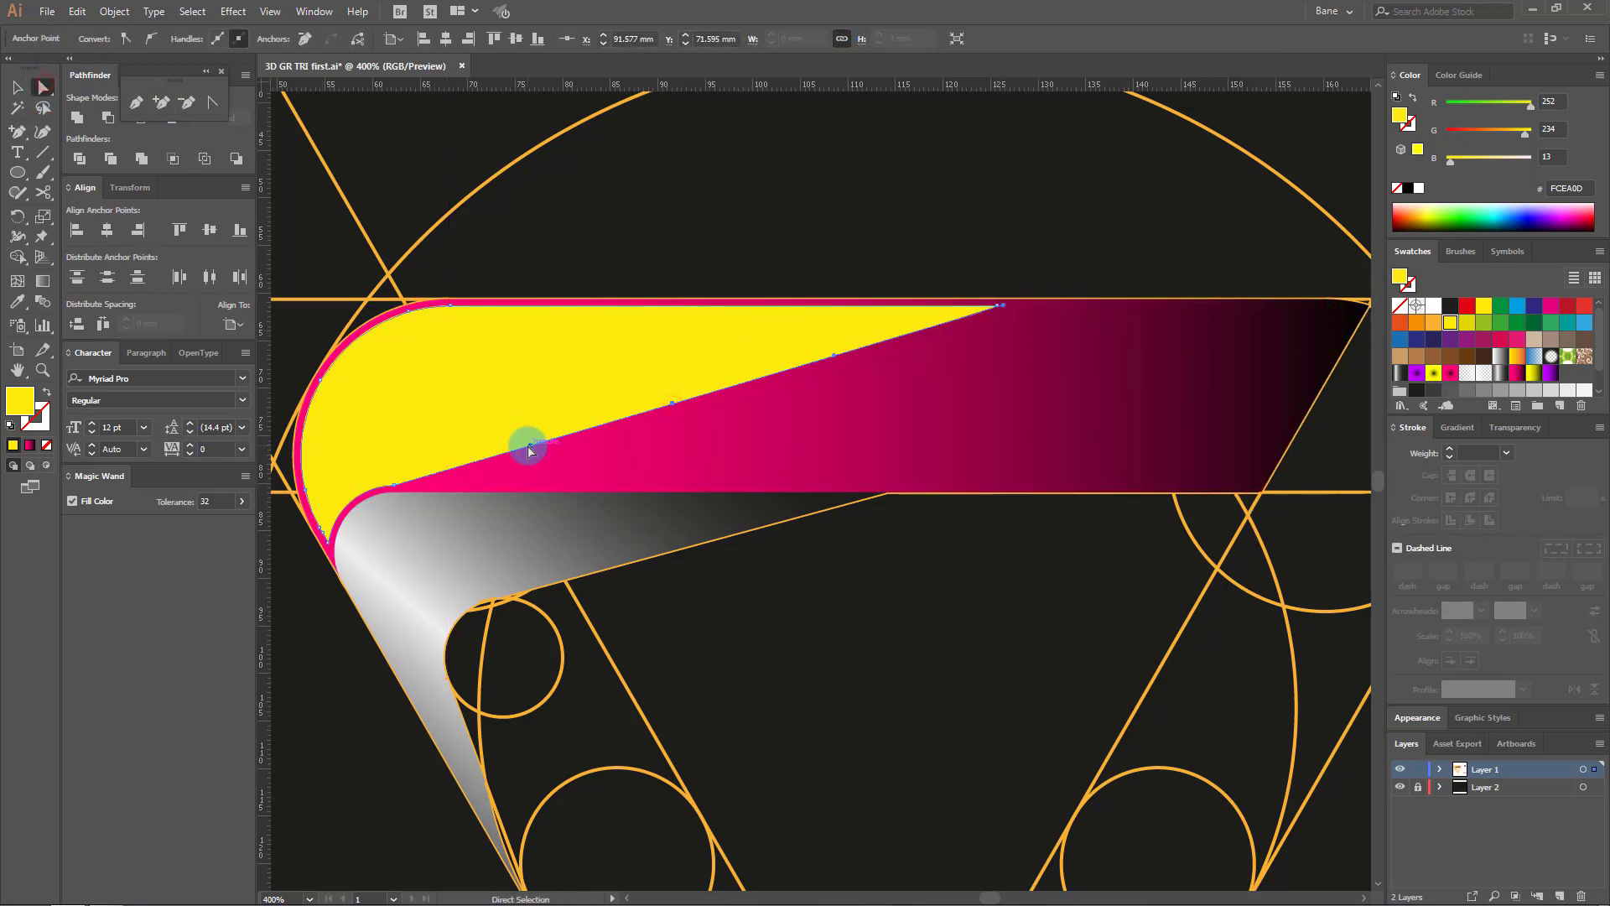
pyautogui.moveTo(528, 445); pyautogui.dragTo(686, 352)
pyautogui.moveTo(1003, 306); pyautogui.dragTo(966, 326)
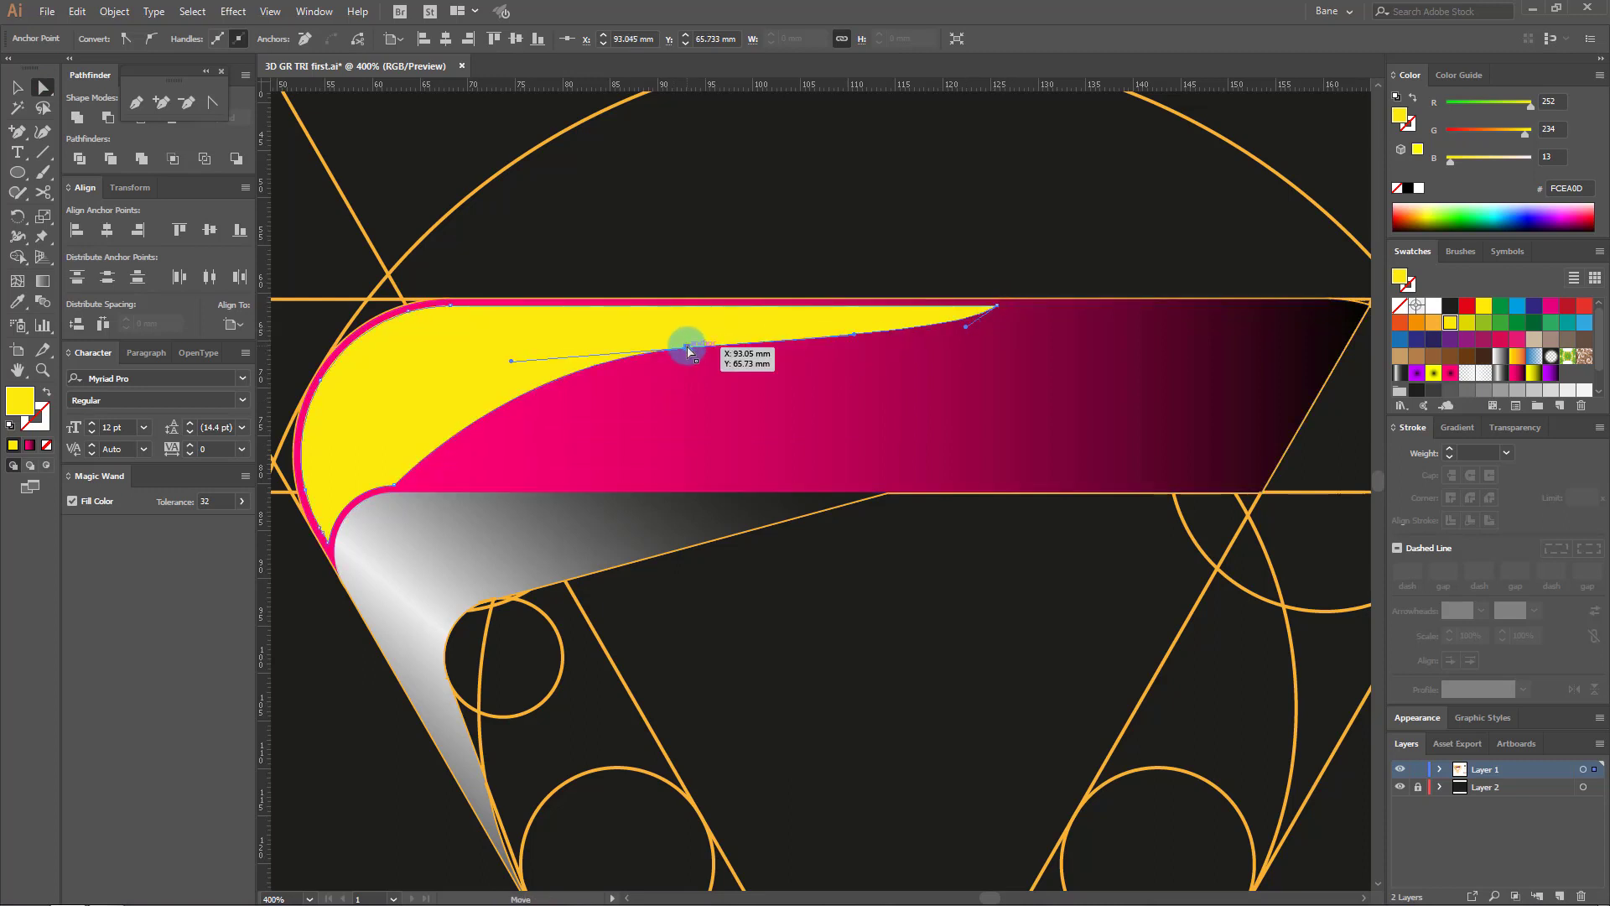
pyautogui.moveTo(511, 361)
pyautogui.mouseDown()
pyautogui.moveTo(506, 341)
pyautogui.moveTo(532, 341)
pyautogui.mouseUp()
pyautogui.moveTo(703, 344); pyautogui.dragTo(728, 337)
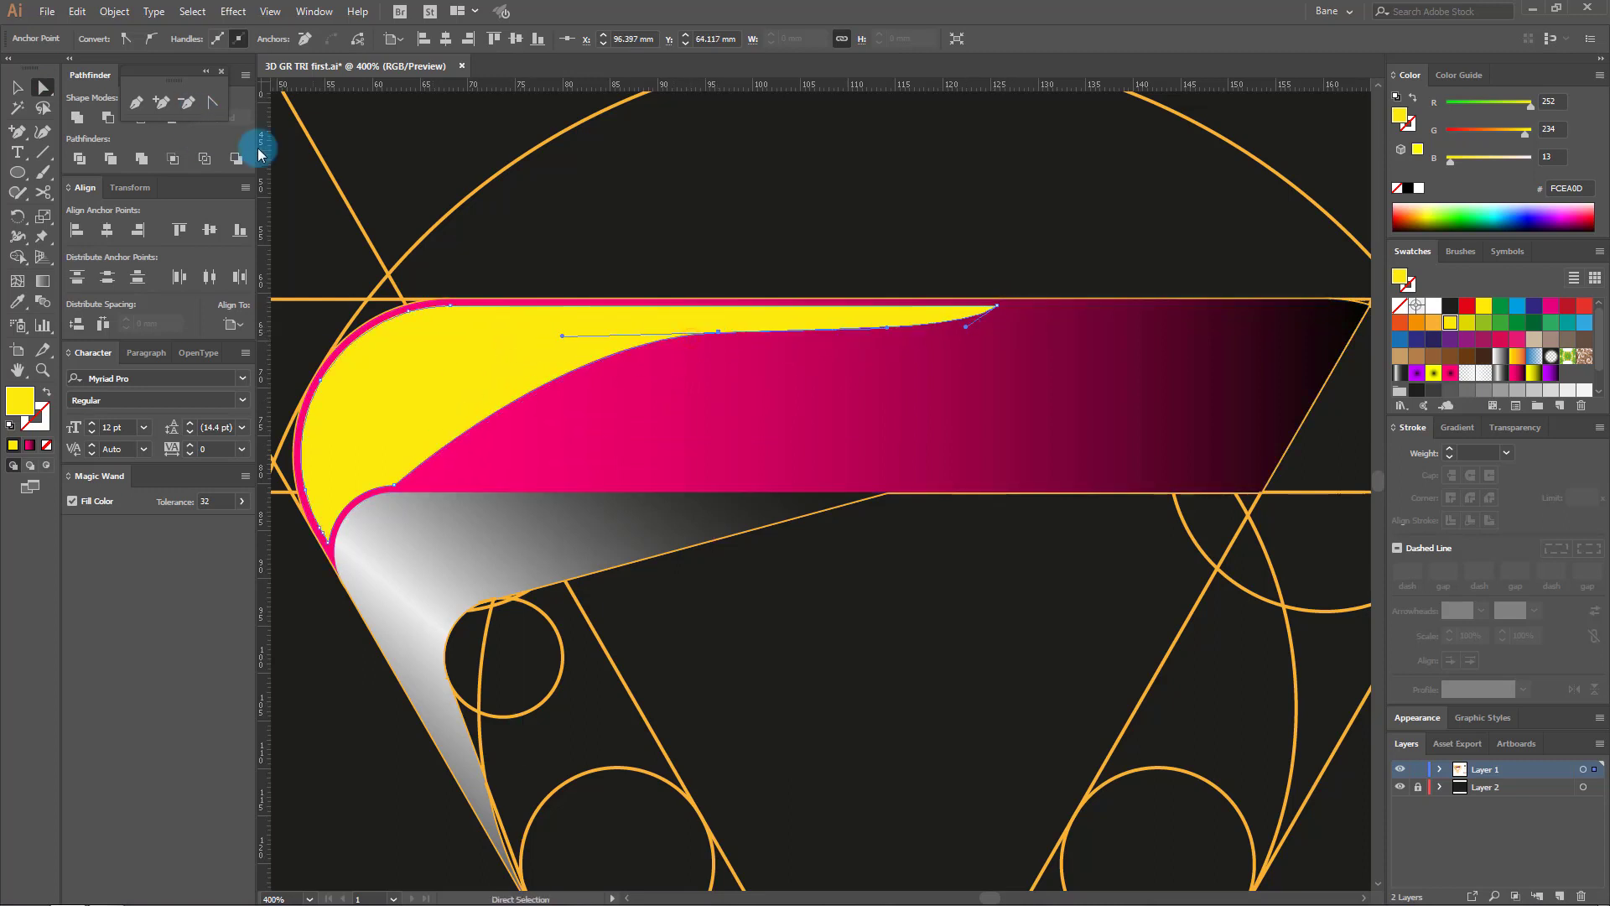
pyautogui.moveTo(521, 165); pyautogui.dragTo(638, 184)
# Step: Raise the curve's lower anchor and lengthen its handles to smooth the wave
pyautogui.click(212, 102)
pyautogui.click(43, 87)
pyautogui.moveTo(512, 497); pyautogui.dragTo(755, 398)
pyautogui.moveTo(464, 456); pyautogui.dragTo(431, 445)
pyautogui.moveTo(836, 351)
pyautogui.mouseDown()
pyautogui.moveTo(870, 349)
pyautogui.moveTo(834, 349)
pyautogui.moveTo(855, 349)
pyautogui.mouseUp()
pyautogui.moveTo(480, 439); pyautogui.dragTo(504, 435)
pyautogui.moveTo(758, 395); pyautogui.dragTo(817, 406)
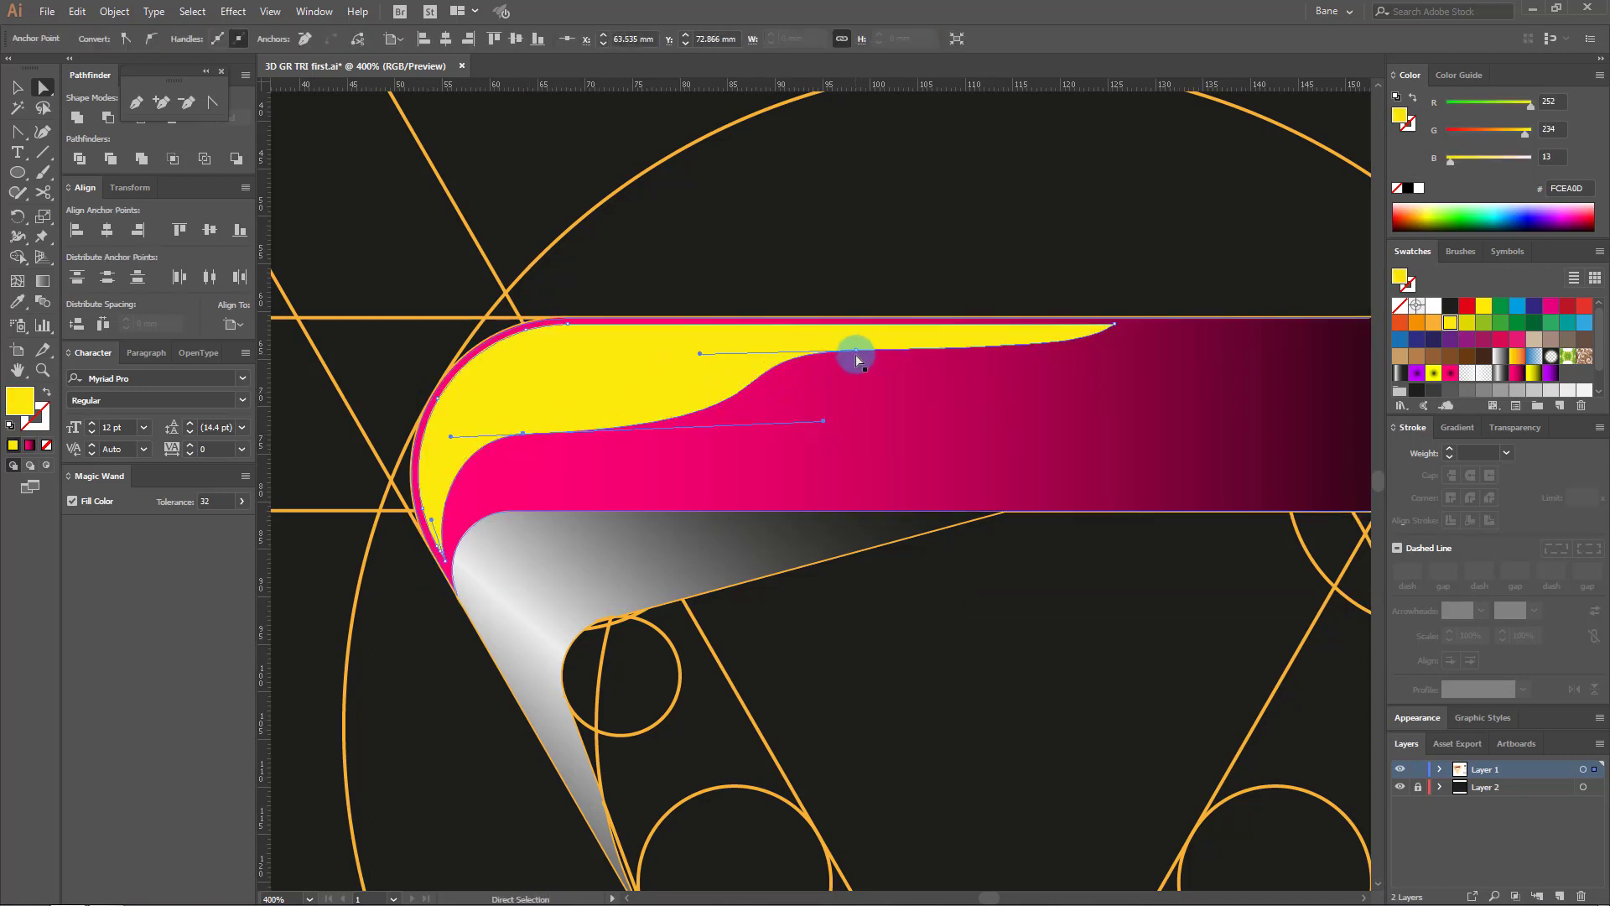
# Step: Fine-tune the top and lower anchors and handles so the wave tapers along the top
pyautogui.moveTo(855, 349); pyautogui.dragTo(877, 345)
pyautogui.moveTo(1040, 335); pyautogui.dragTo(1085, 345)
pyautogui.moveTo(532, 425); pyautogui.dragTo(539, 436)
pyautogui.moveTo(719, 341); pyautogui.dragTo(773, 349)
pyautogui.click(474, 438)
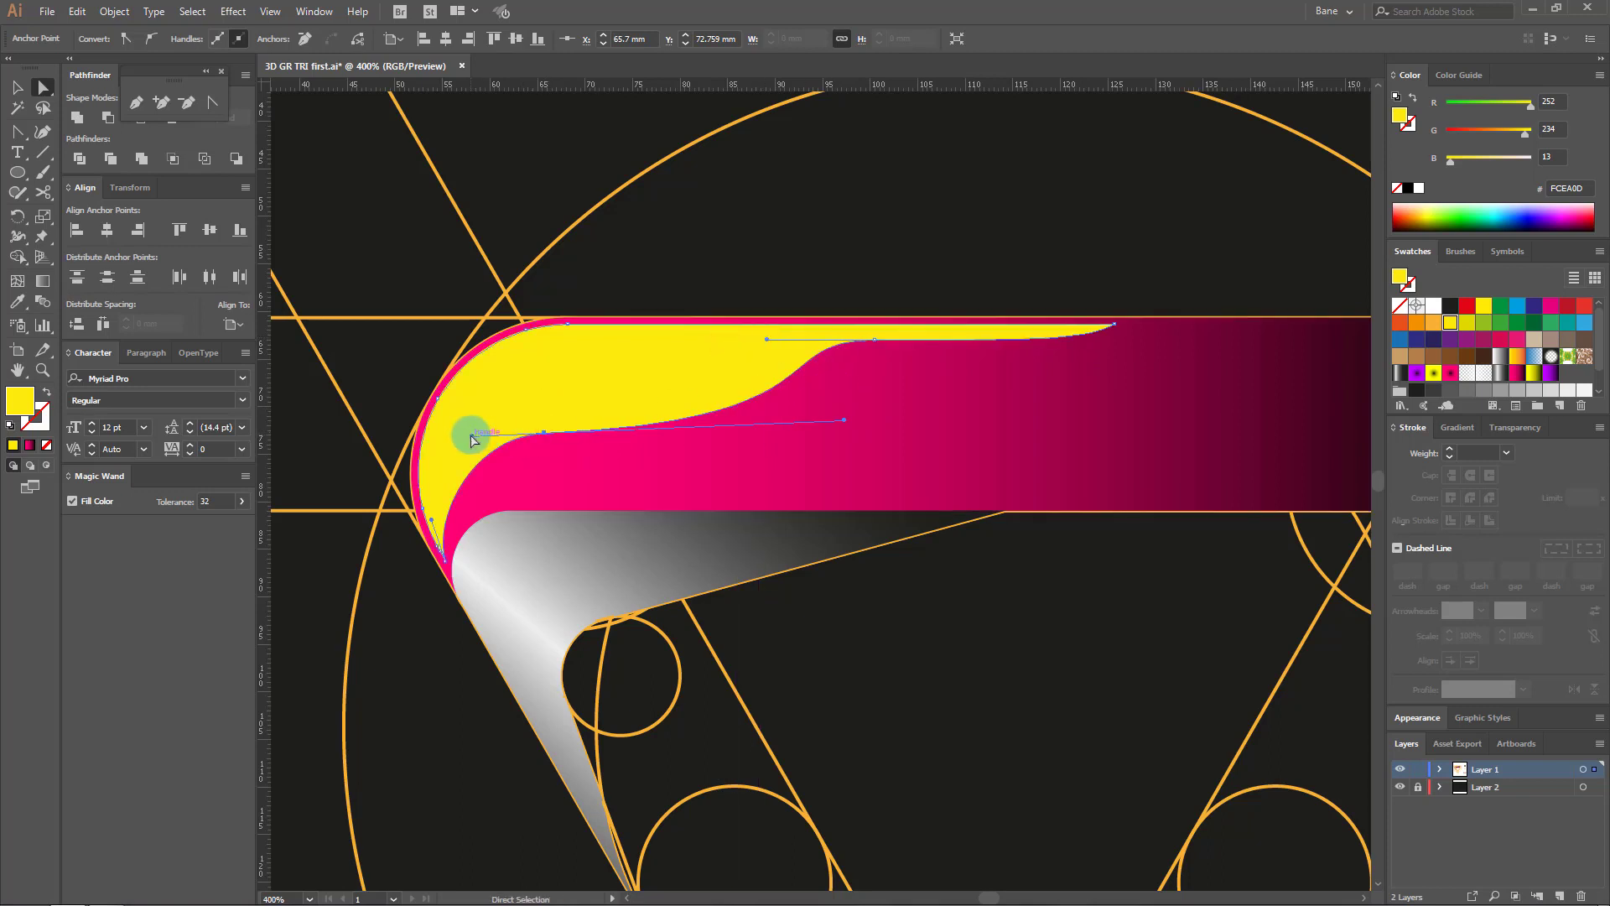
pyautogui.moveTo(474, 438); pyautogui.dragTo(459, 435)
pyautogui.click(846, 426)
# Step: Deselect the finished yellow wave and zoom out to the whole logo
pyautogui.click(840, 239)
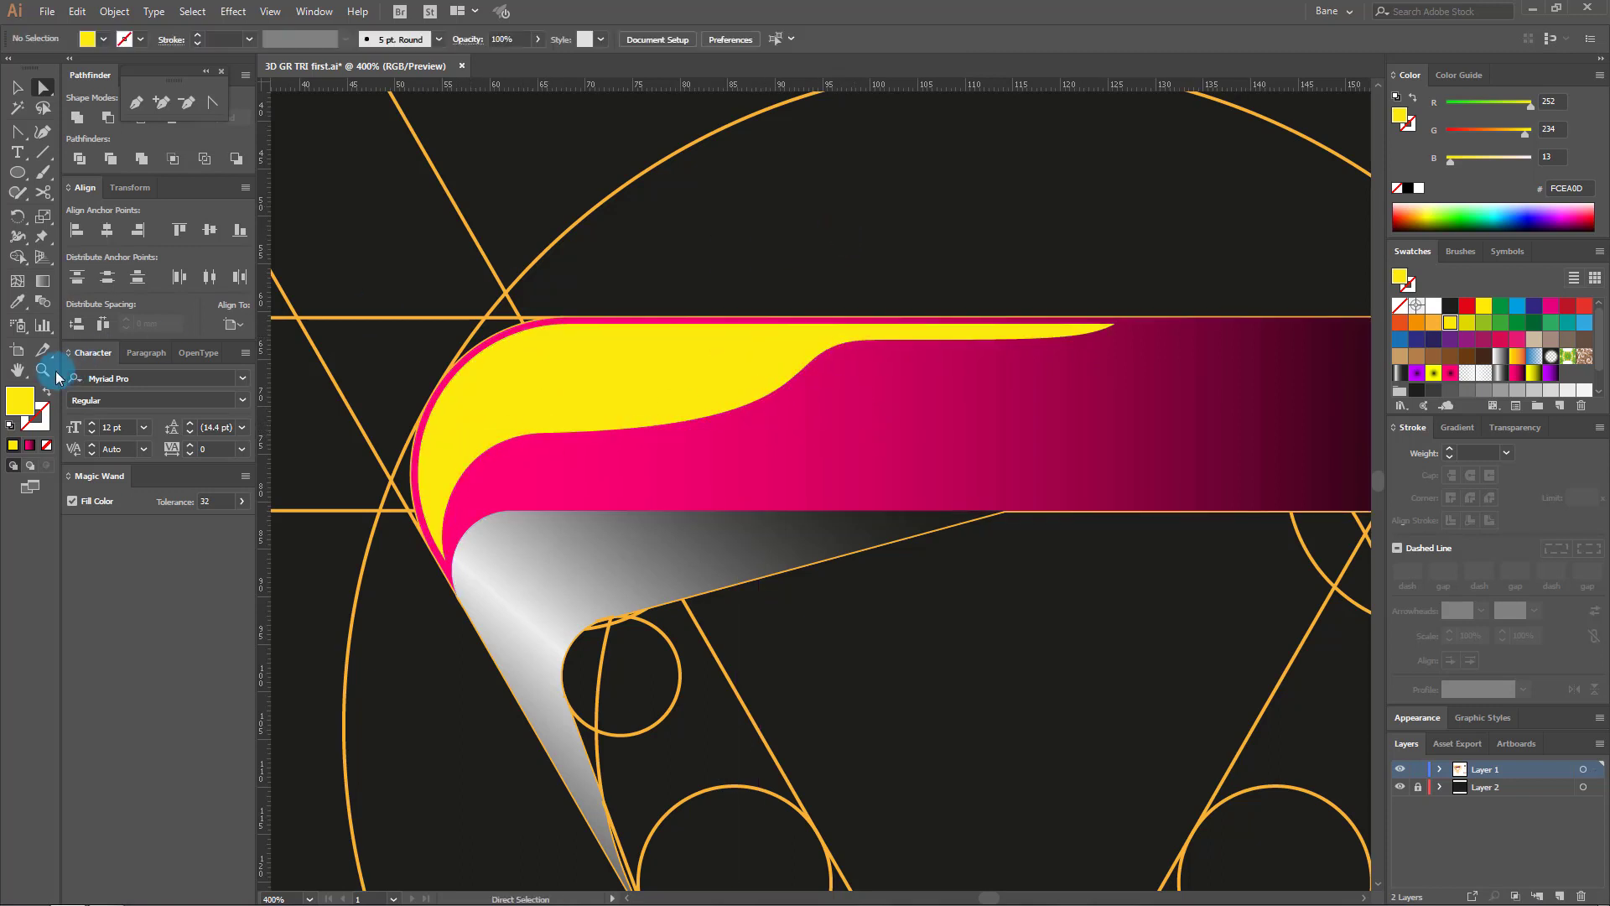
pyautogui.keyDown('alt'); pyautogui.click(909, 489); pyautogui.keyUp('alt')
pyautogui.keyDown('alt'); pyautogui.click(946, 517); pyautogui.keyUp('alt')
pyautogui.keyDown('alt'); pyautogui.click(845, 384); pyautogui.keyUp('alt')
pyautogui.click(37, 101)
# Step: Fill the yellow wave with the pale pink gradient sampled from the swatch
pyautogui.press('v')
pyautogui.click(507, 310)
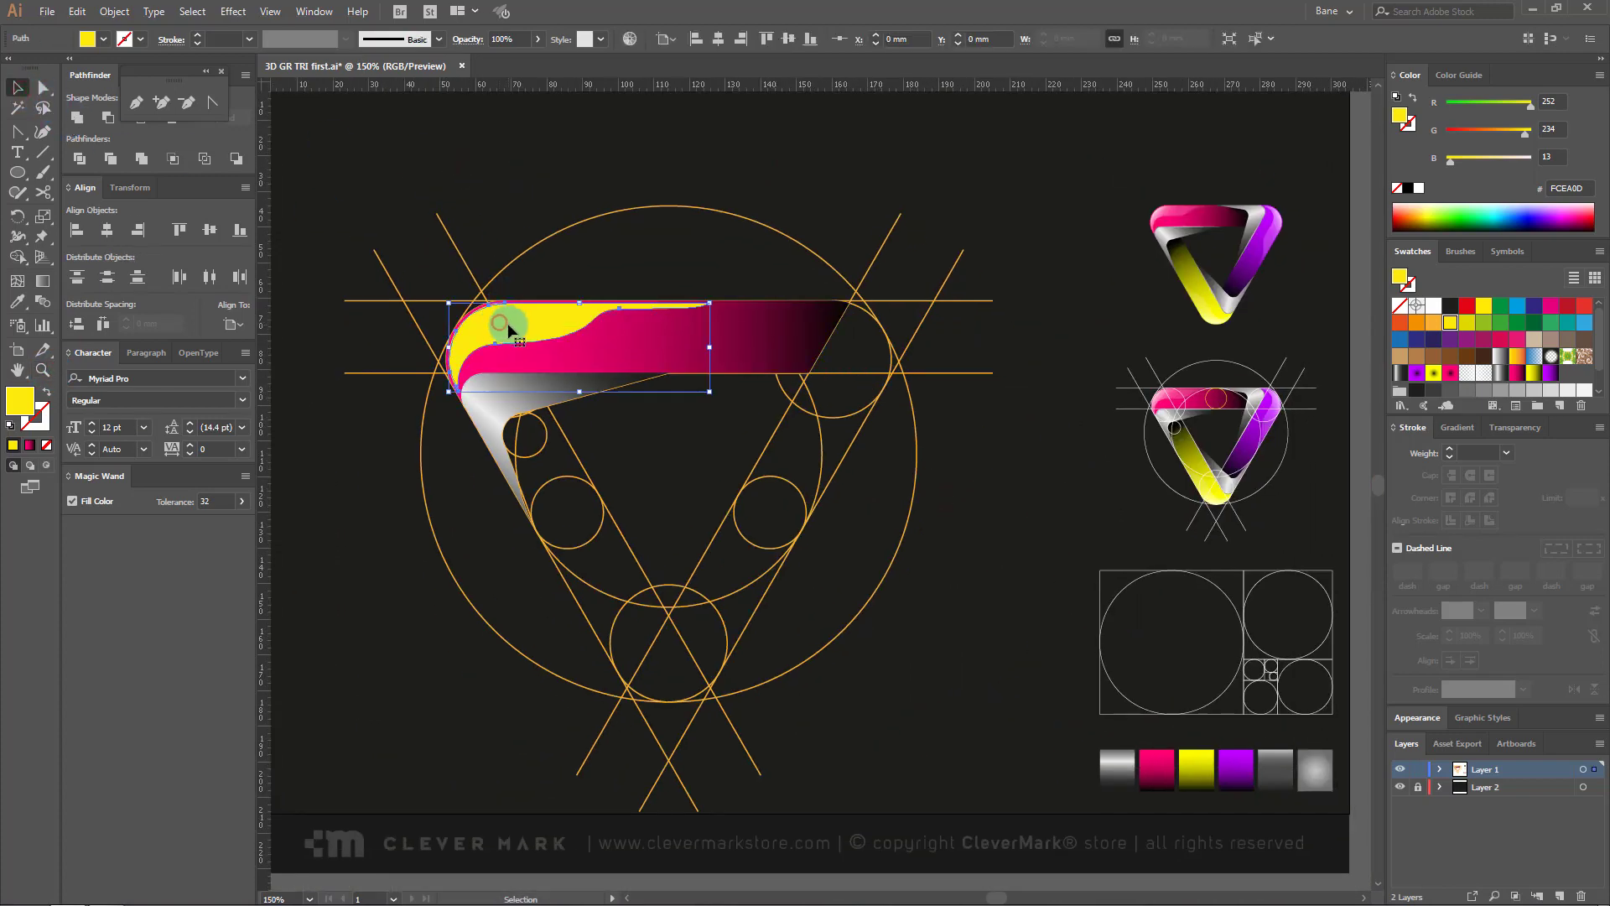
pyautogui.click(17, 302)
pyautogui.click(1275, 765)
pyautogui.click(30, 214)
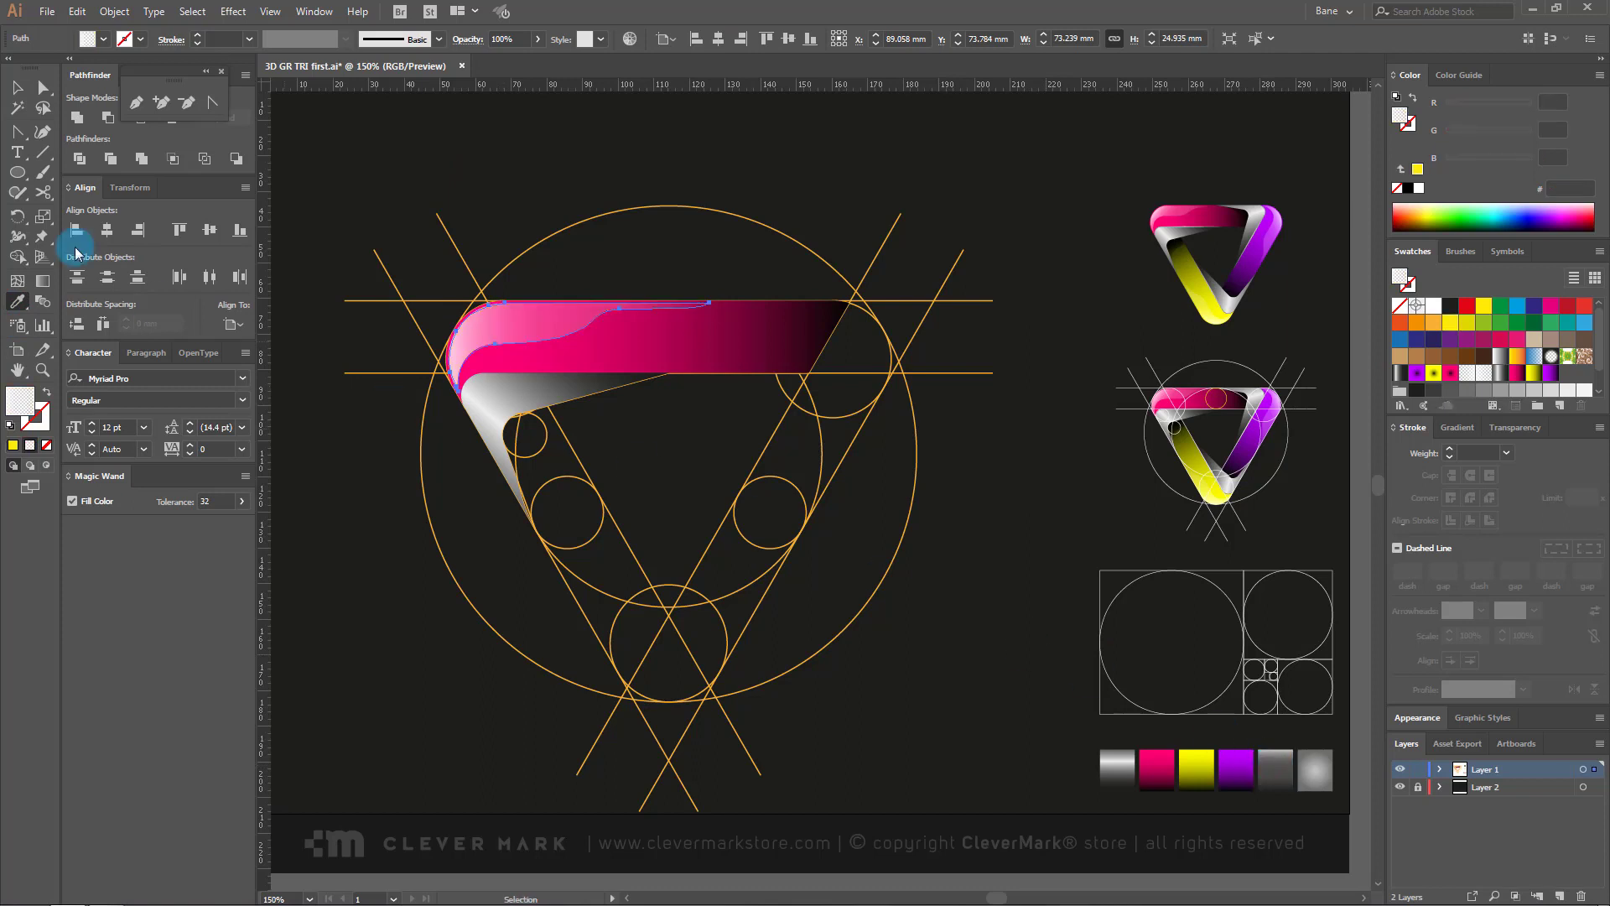
pyautogui.click(431, 143)
pyautogui.moveTo(431, 143); pyautogui.dragTo(453, 165)
# Step: Adjust anchors along the highlight's top edge and inner curve
pyautogui.click(47, 95)
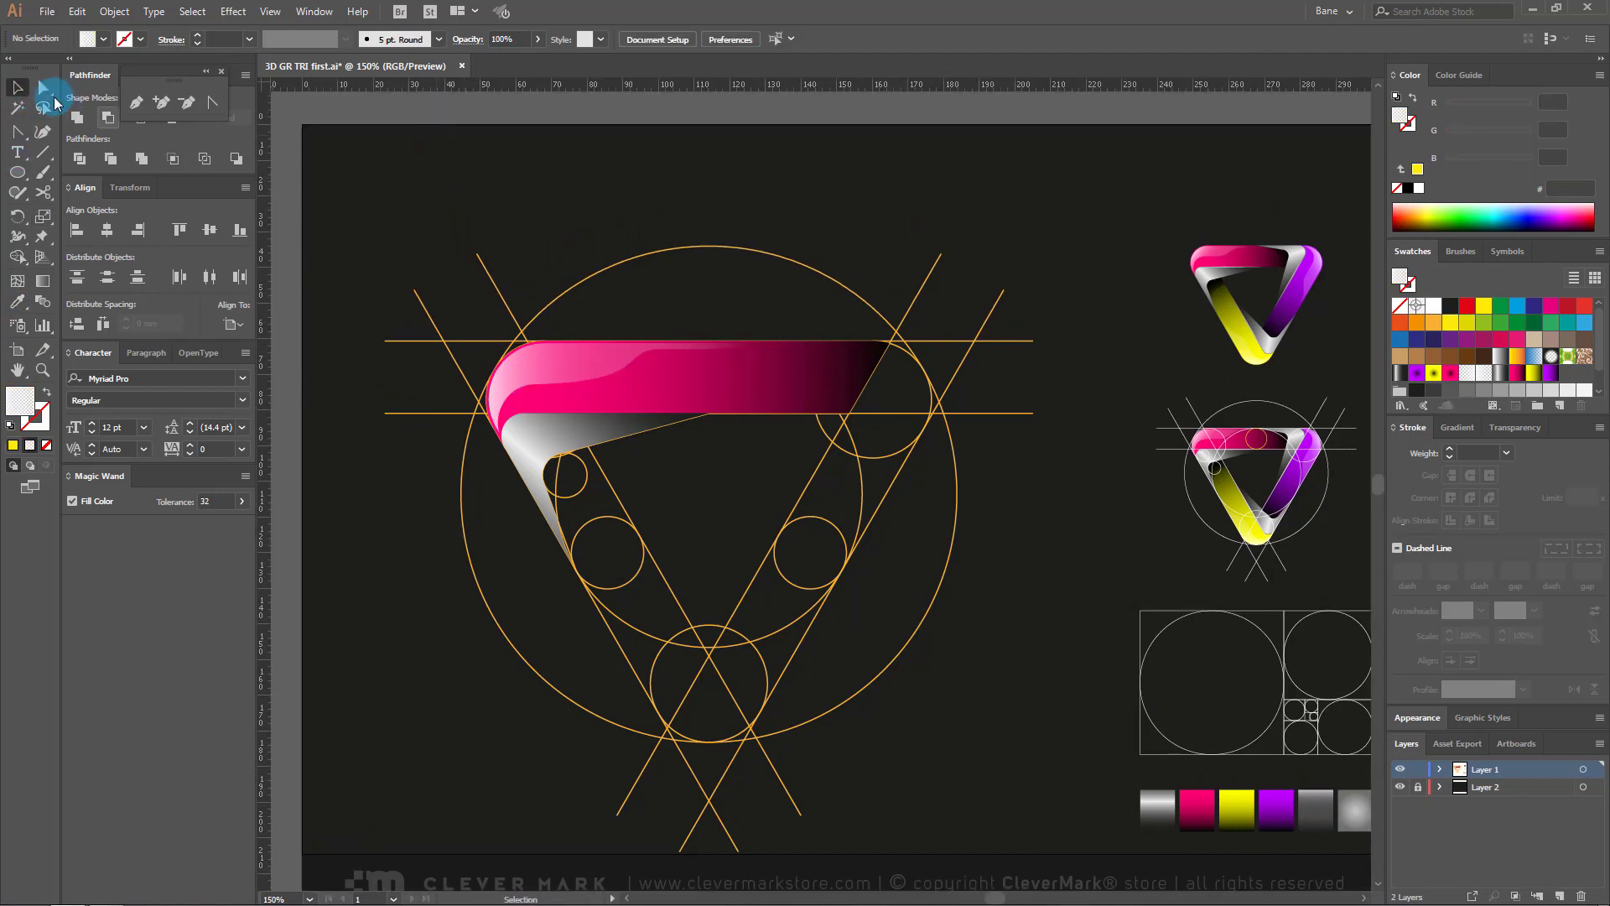
pyautogui.click(660, 353)
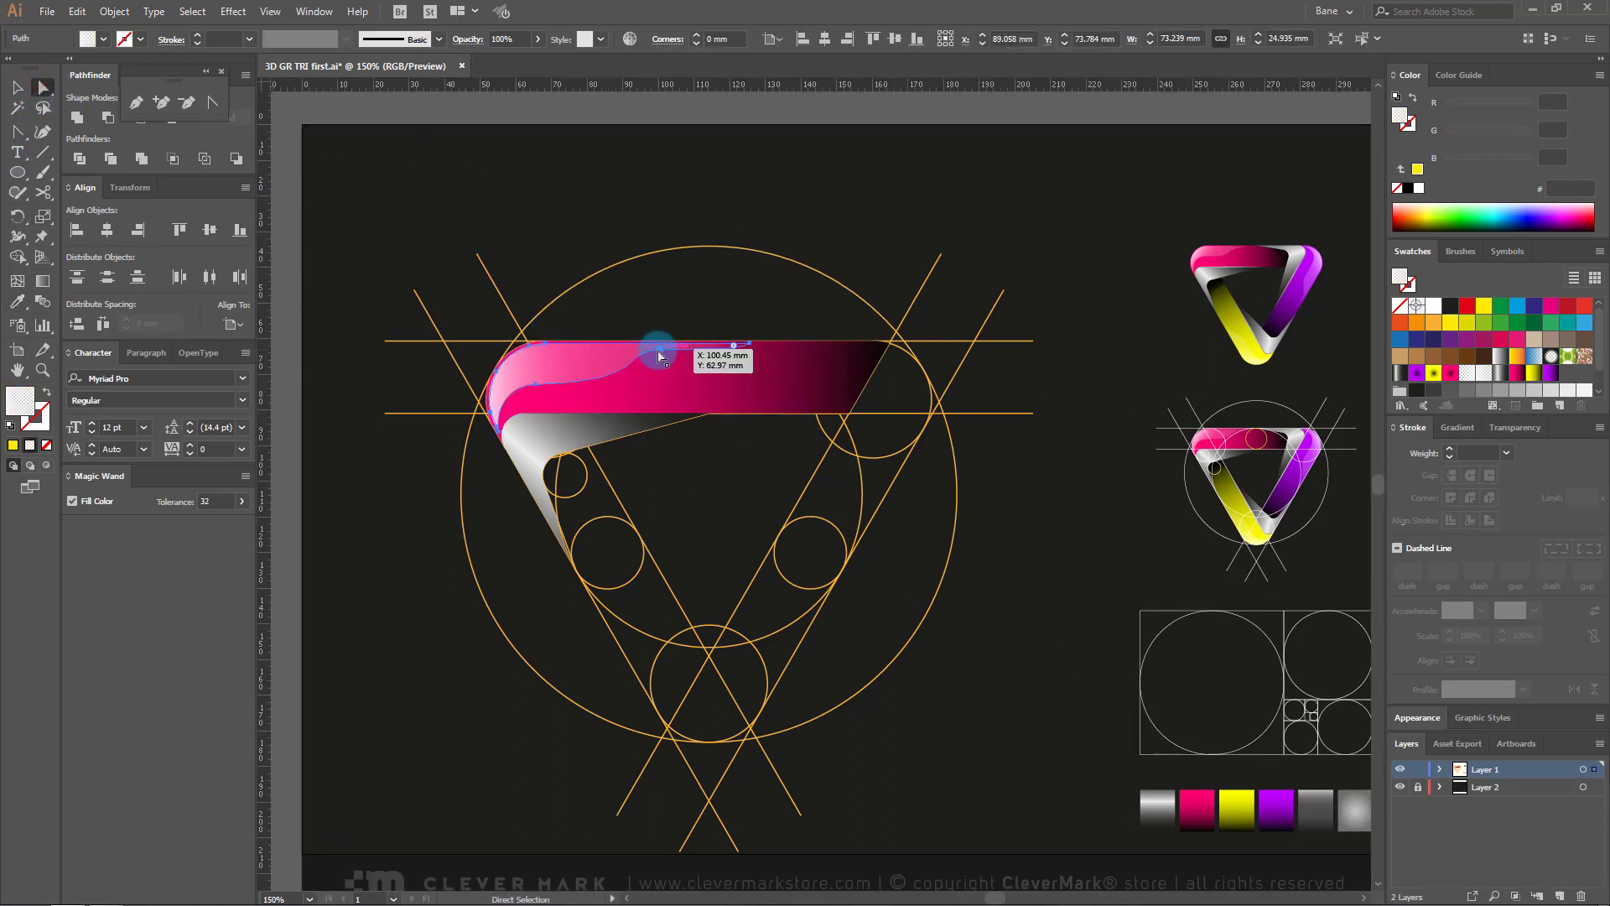
pyautogui.click(748, 343)
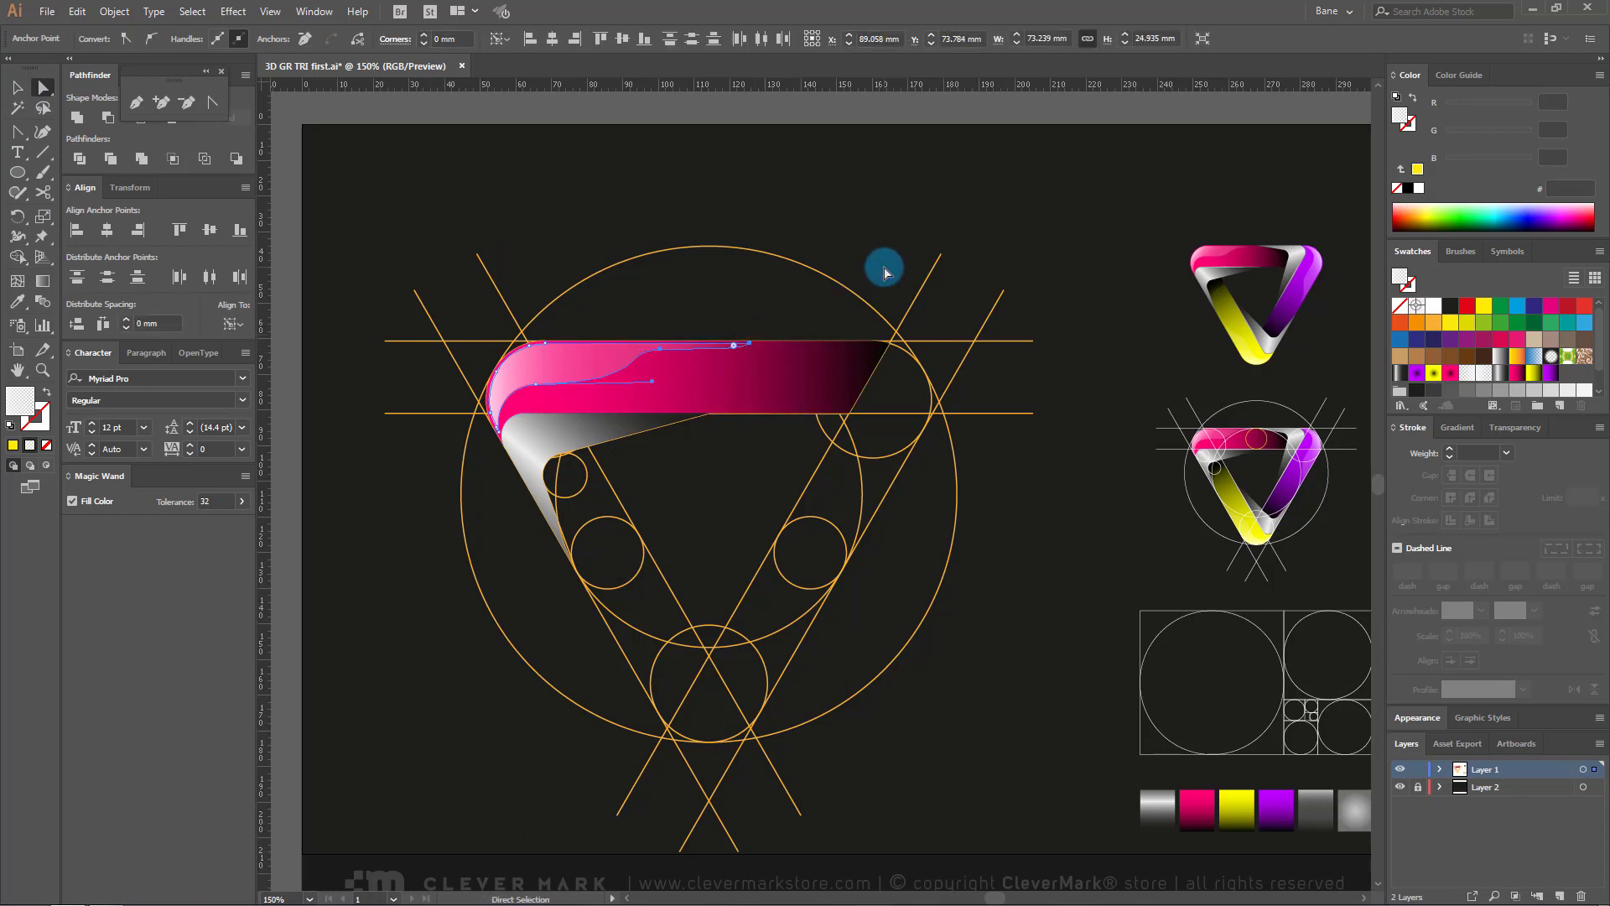
pyautogui.moveTo(683, 324); pyautogui.dragTo(655, 391)
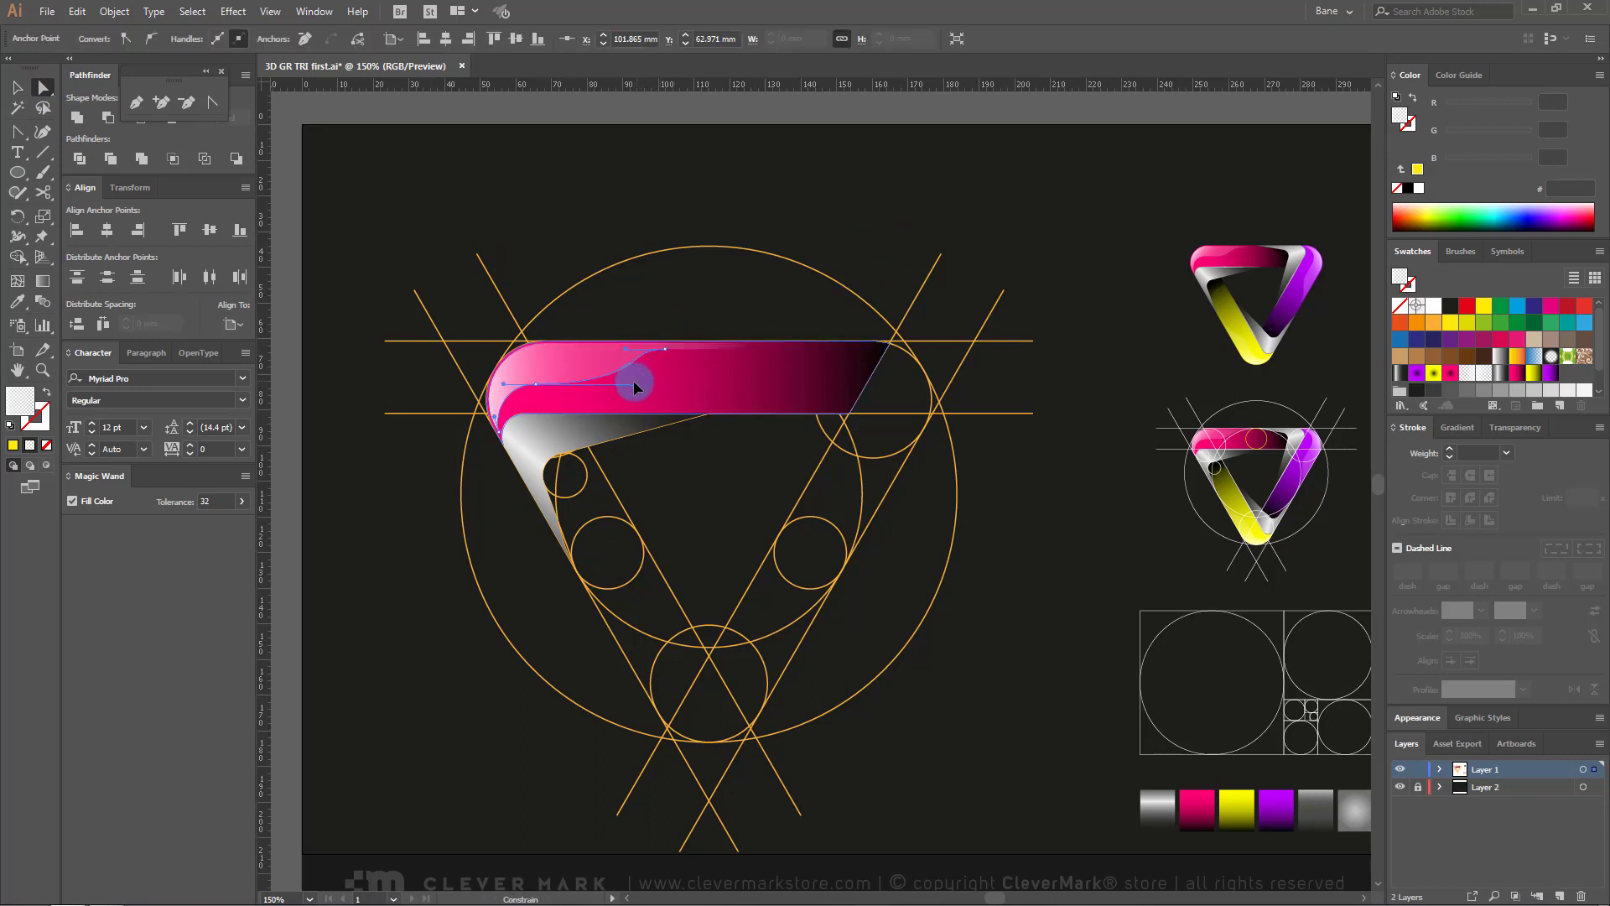
pyautogui.click(626, 353)
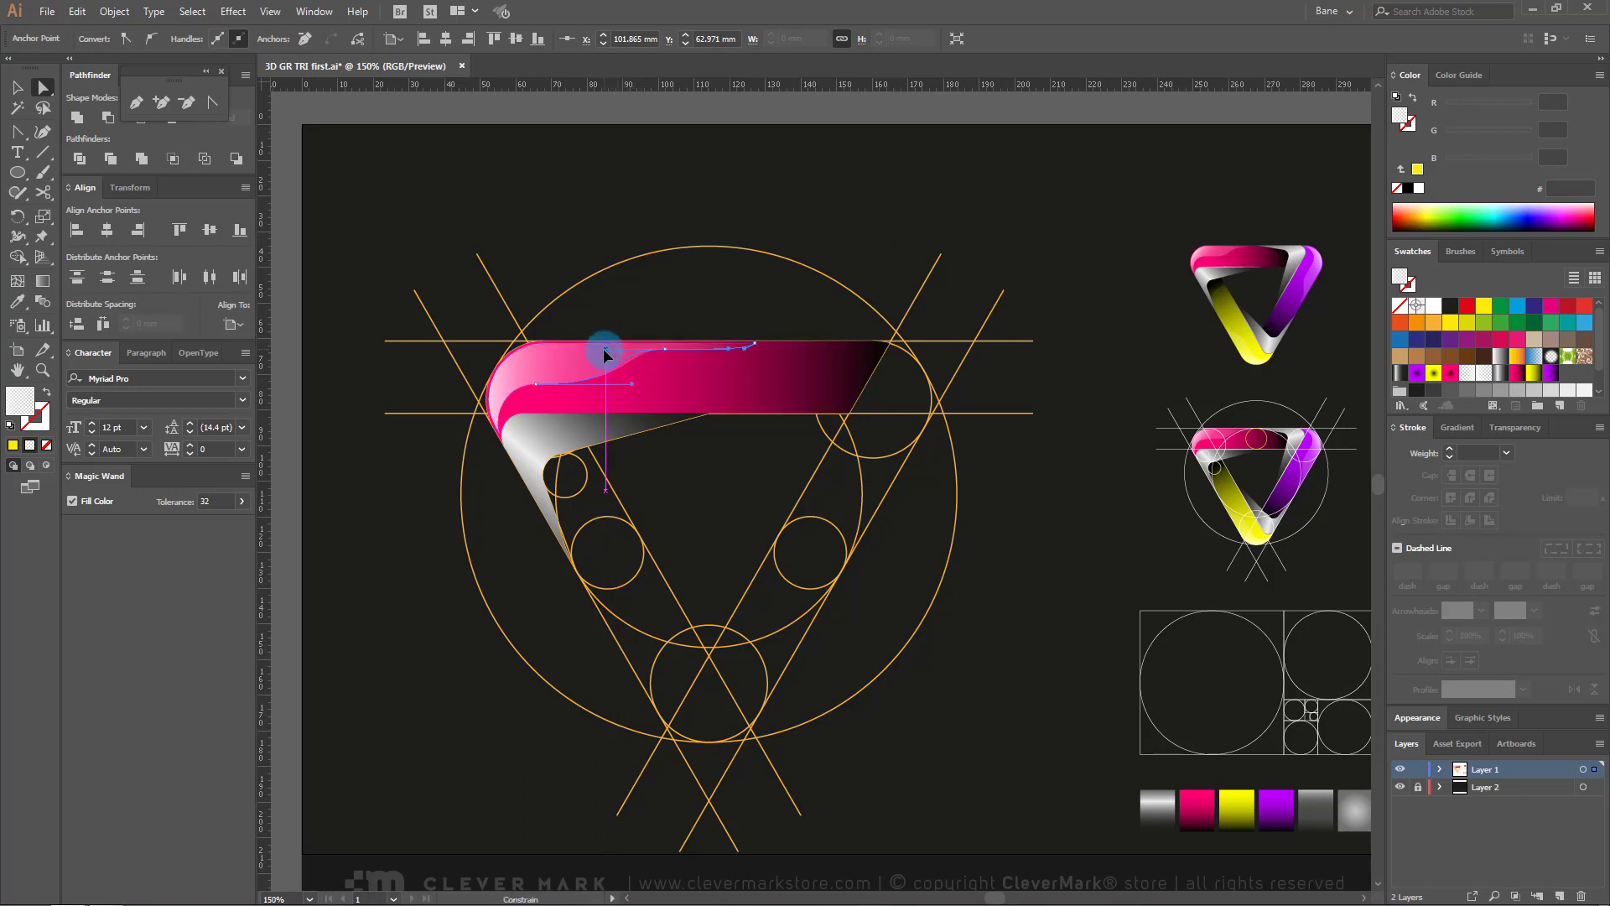
pyautogui.click(793, 232)
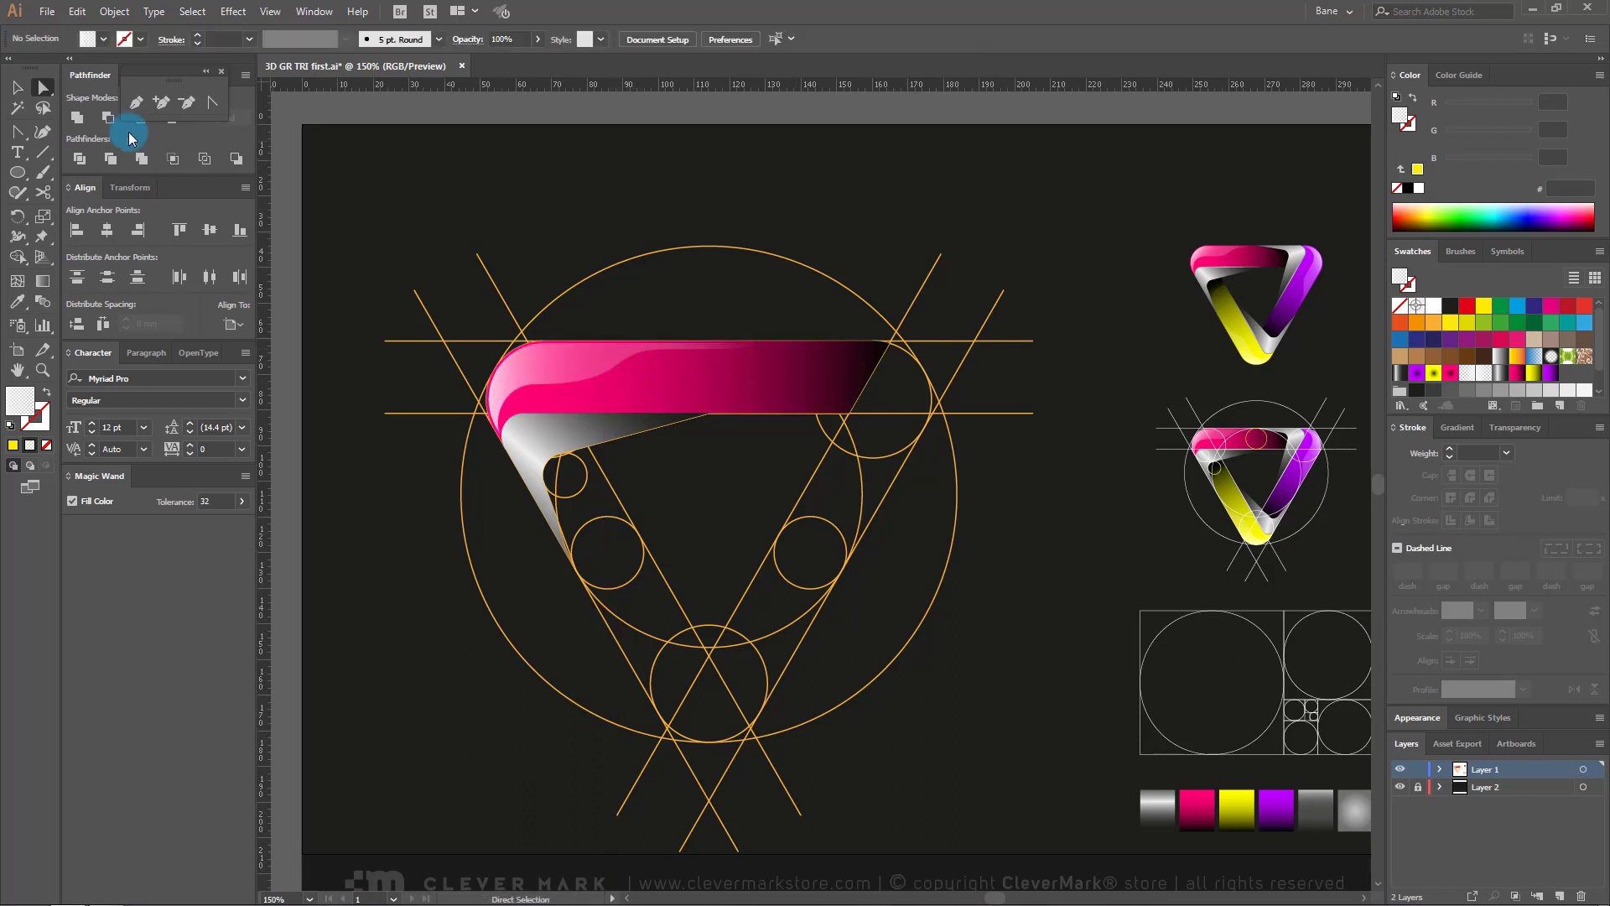
pyautogui.click(17, 89)
# Step: Duplicate the grey arm beside the logo and turn the copy into an orange outline
pyautogui.click(593, 414)
pyautogui.scroll(-1, 439, 414)
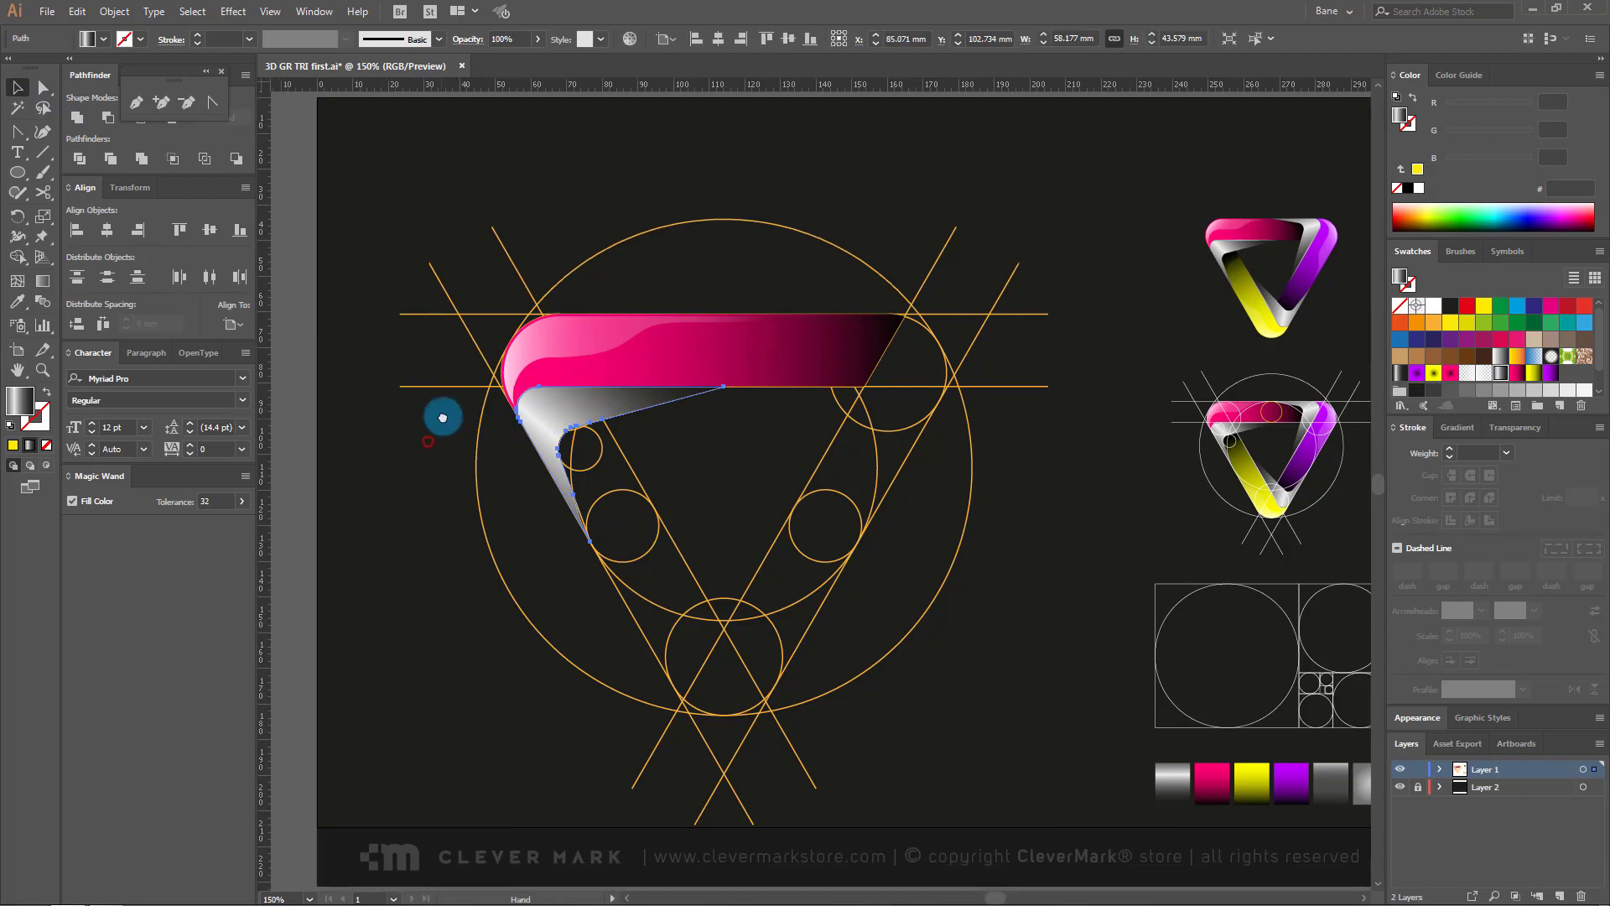
pyautogui.moveTo(513, 405); pyautogui.dragTo(406, 558)
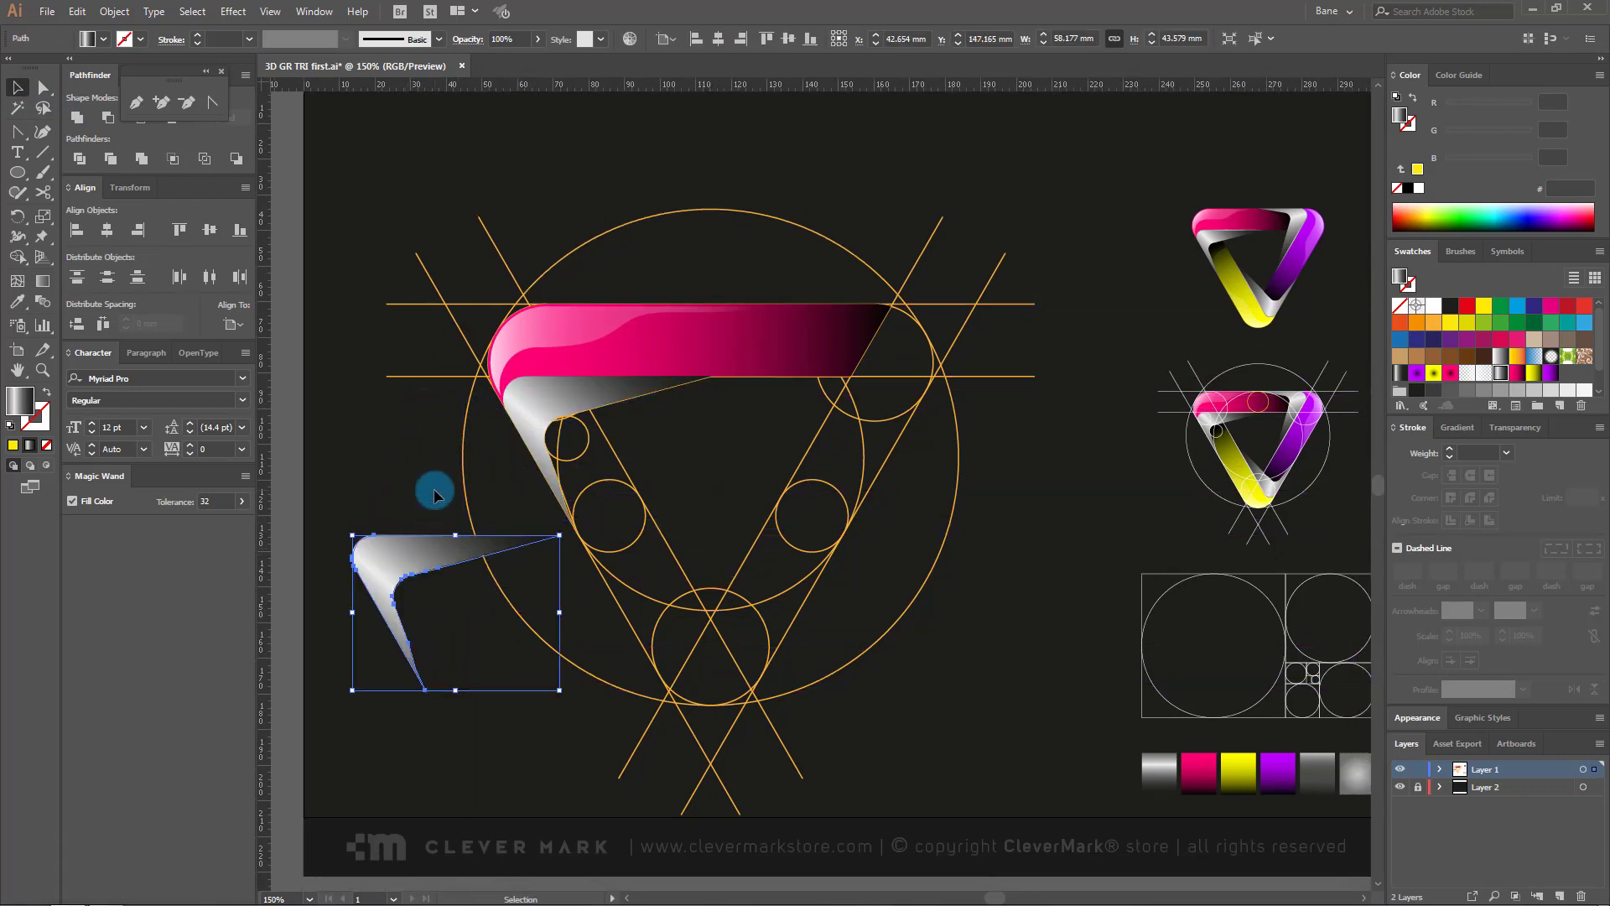
pyautogui.click(1419, 323)
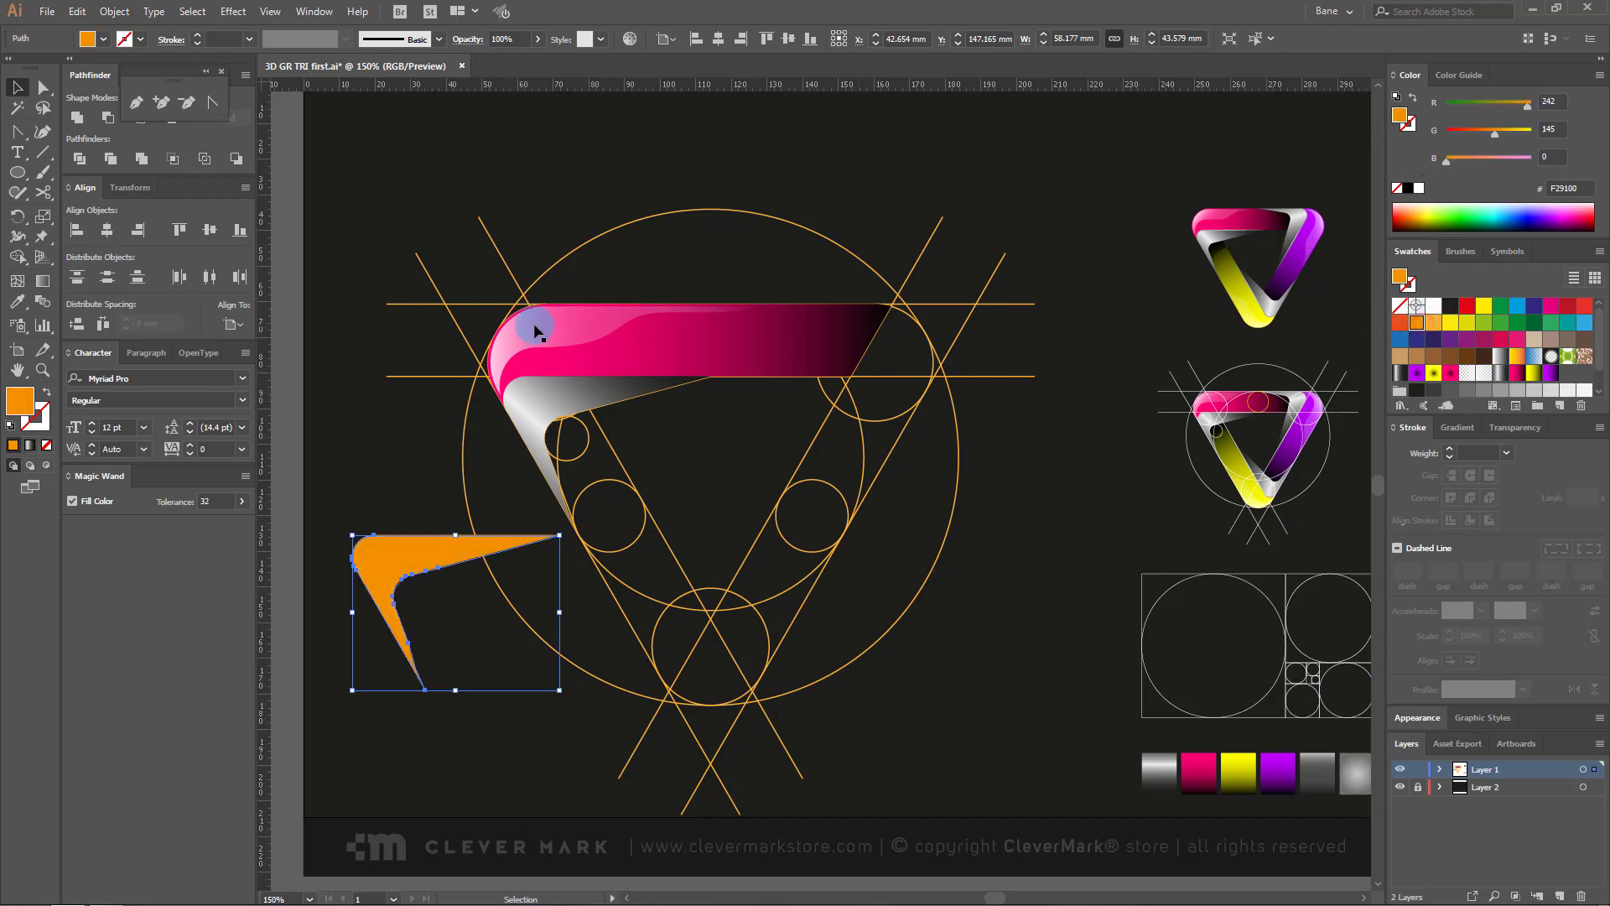
pyautogui.click(48, 393)
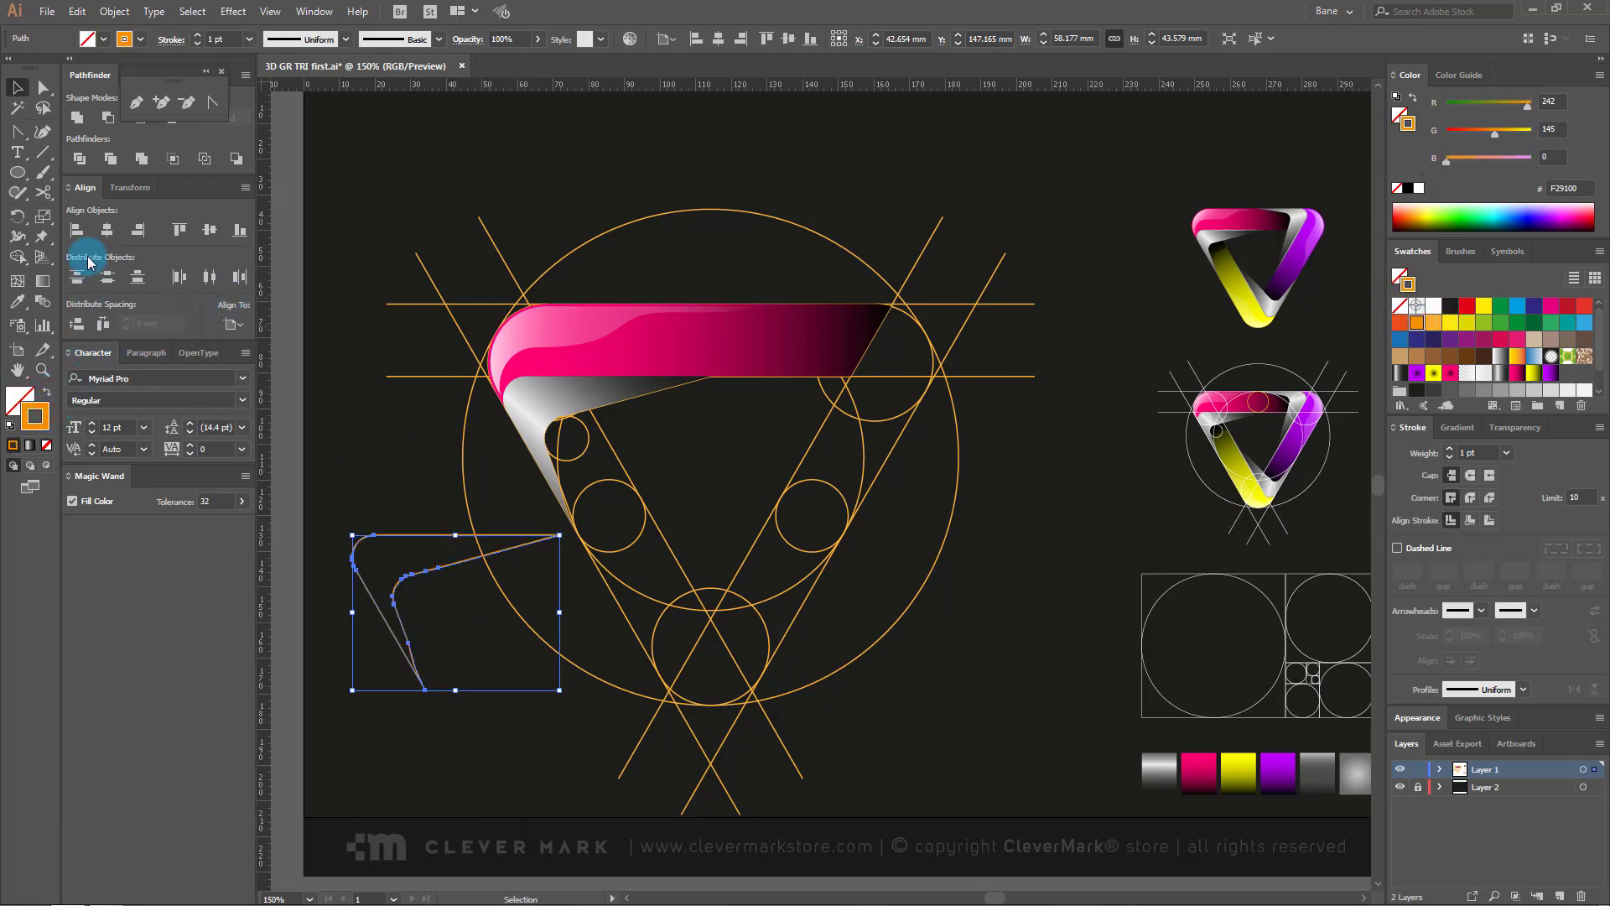
# Step: Cut the outline at its upper-left corner and right end, deleting the lower piece
pyautogui.click(44, 202)
pyautogui.click(354, 553)
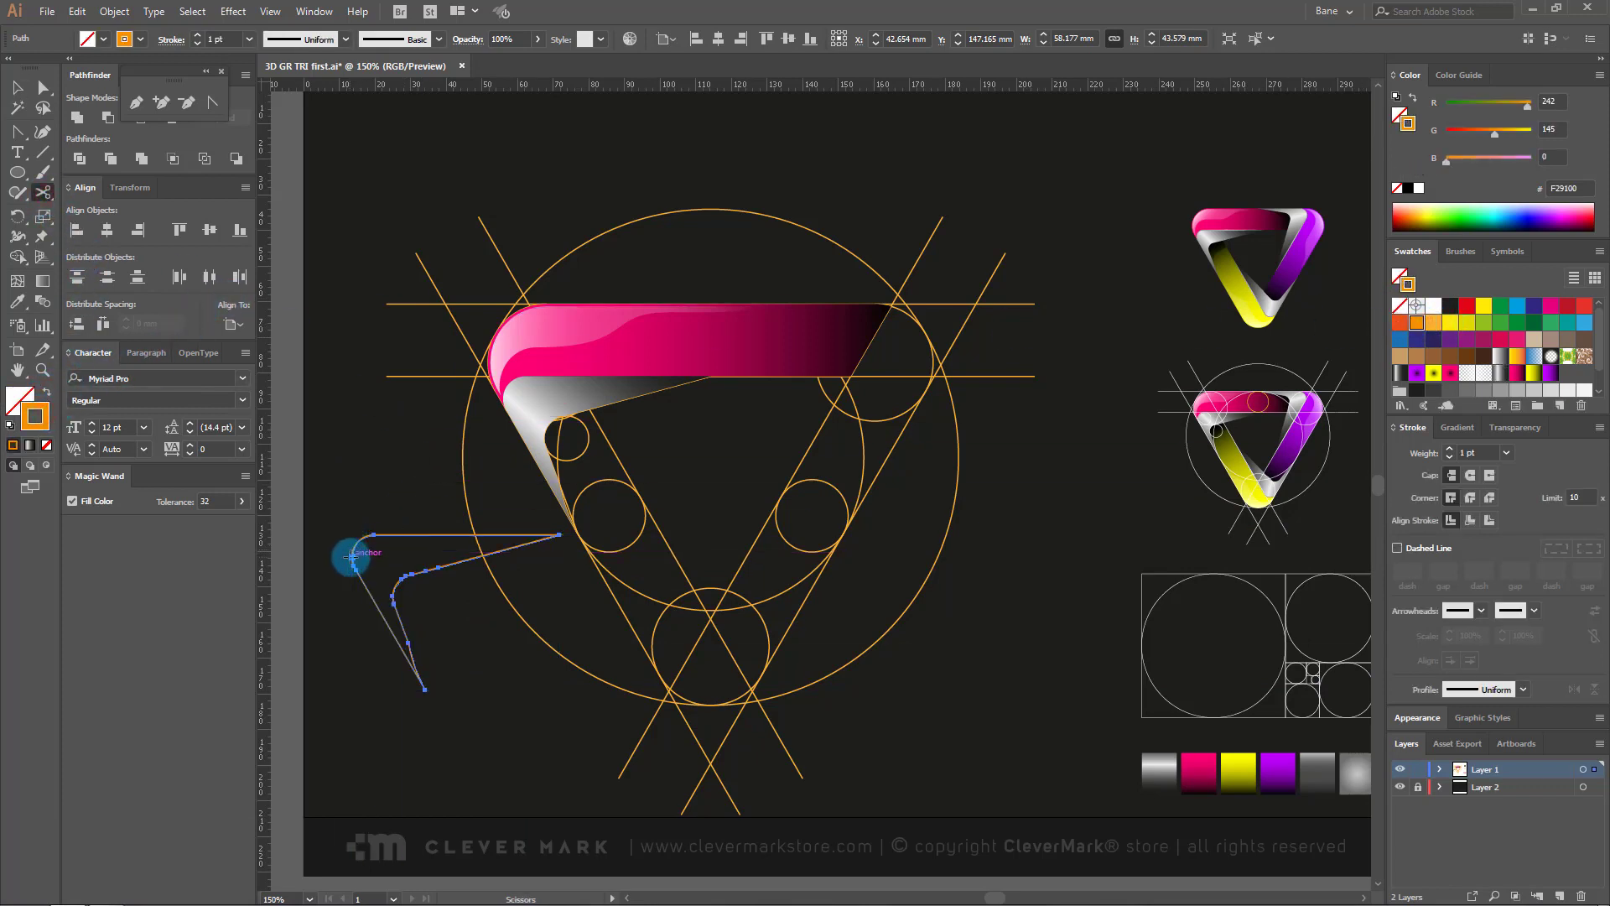
pyautogui.click(560, 535)
pyautogui.press('v')
pyautogui.click(418, 509)
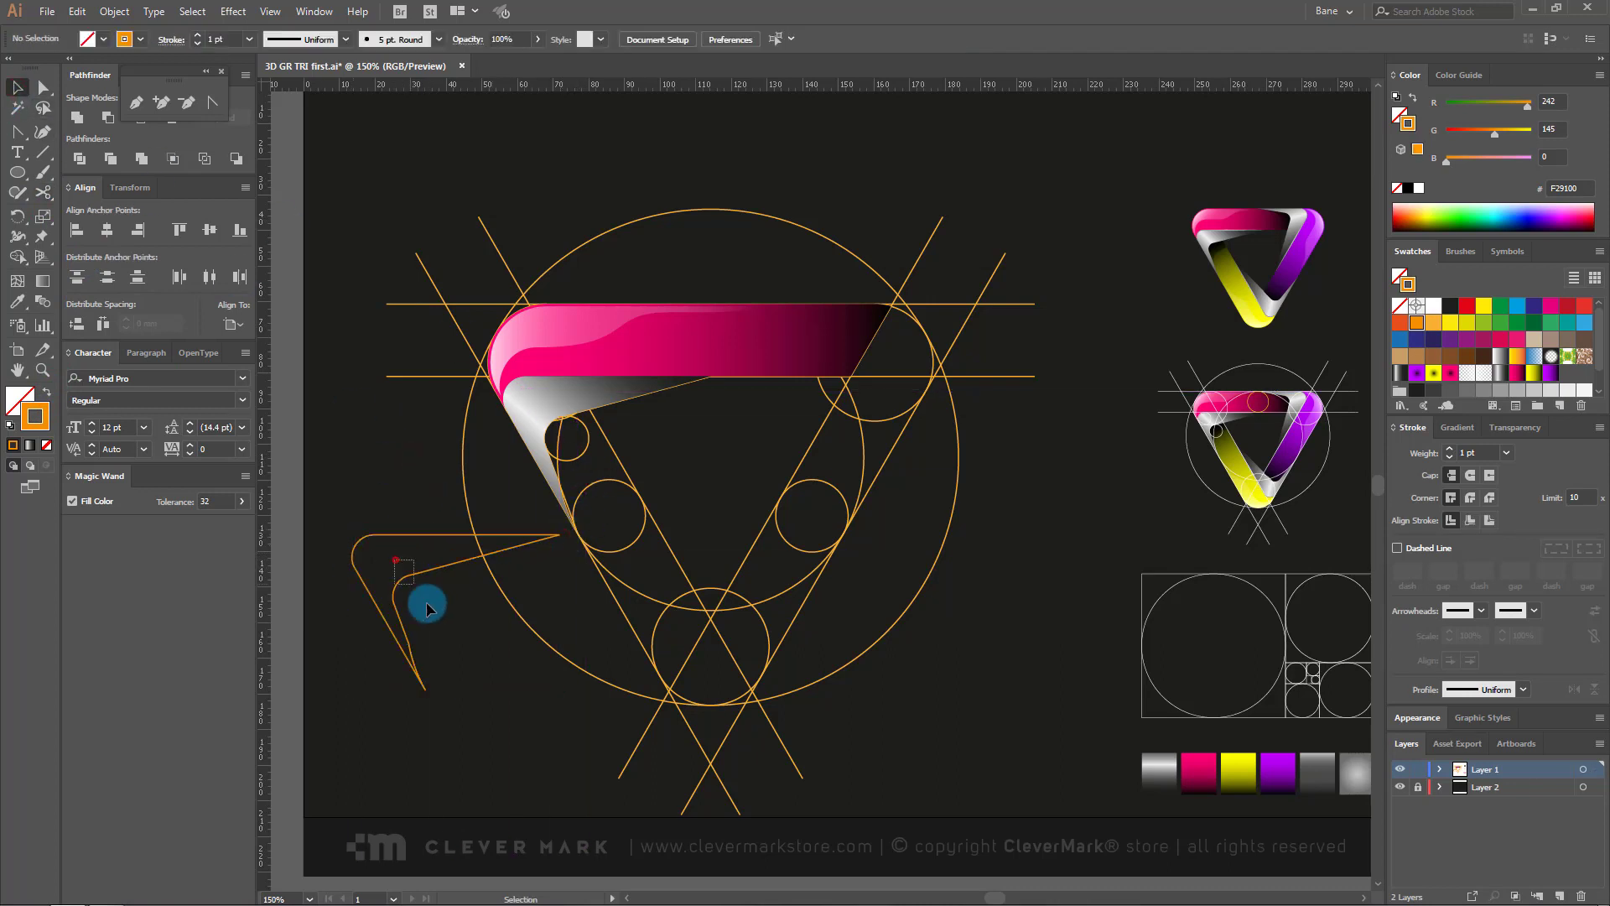
pyautogui.click(432, 612)
pyautogui.press('Delete')
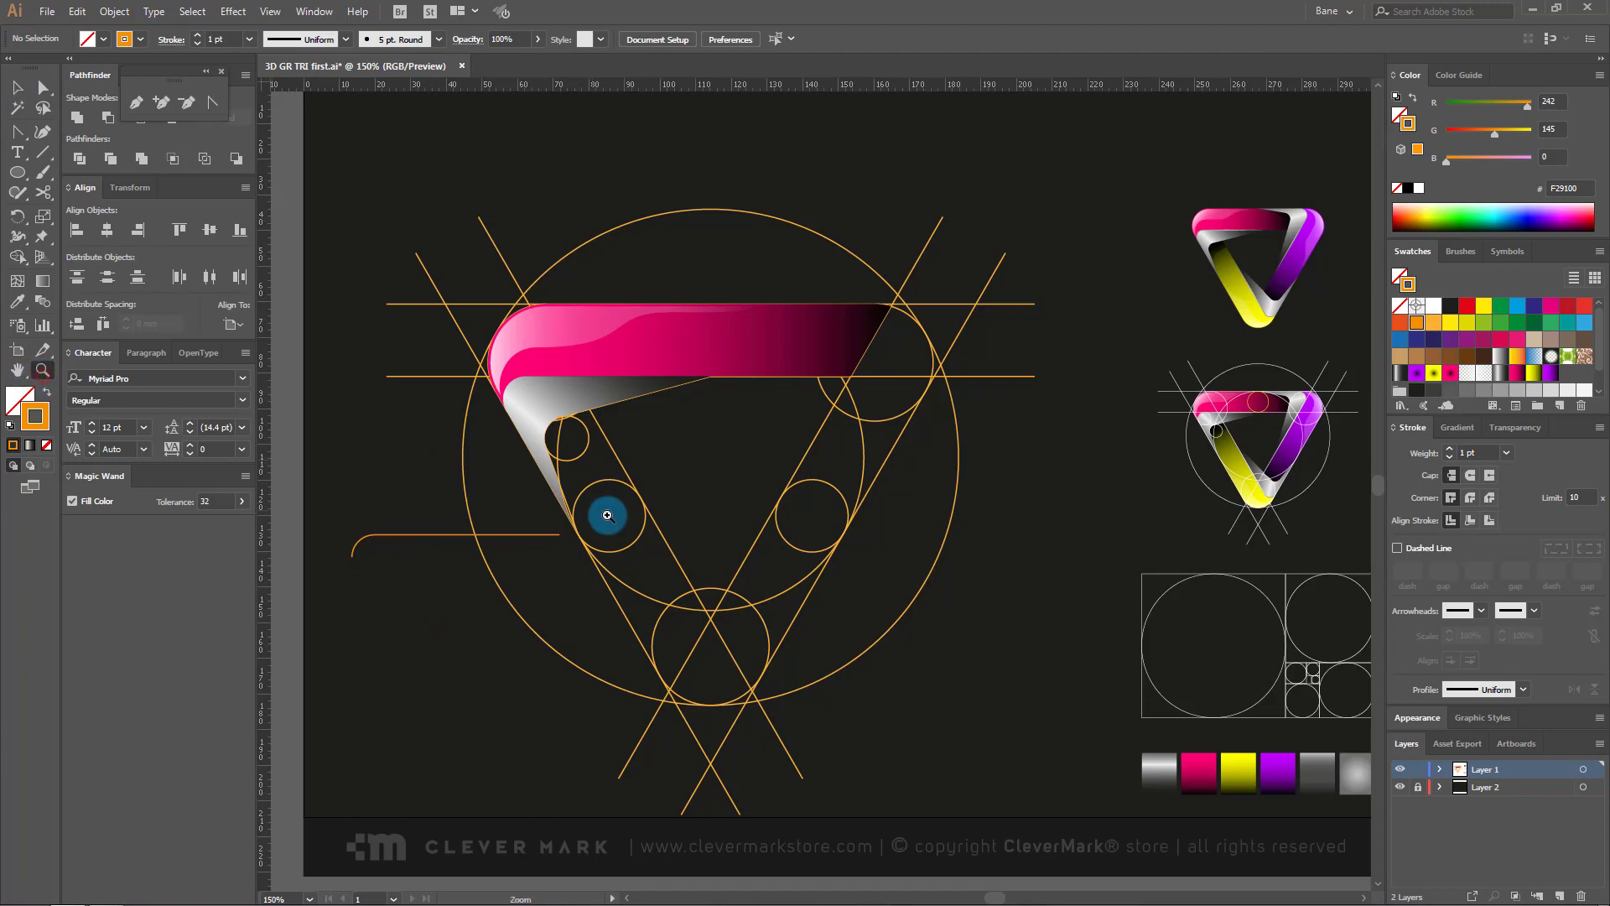
pyautogui.moveTo(609, 516)
pyautogui.mouseDown()
pyautogui.moveTo(683, 496)
pyautogui.moveTo(611, 521)
pyautogui.mouseUp()
# Step: Give the orange curve a 2 pt stroke tapered with Width Profile 1
pyautogui.press('v')
pyautogui.moveTo(495, 417); pyautogui.dragTo(605, 633)
pyautogui.click(1506, 453)
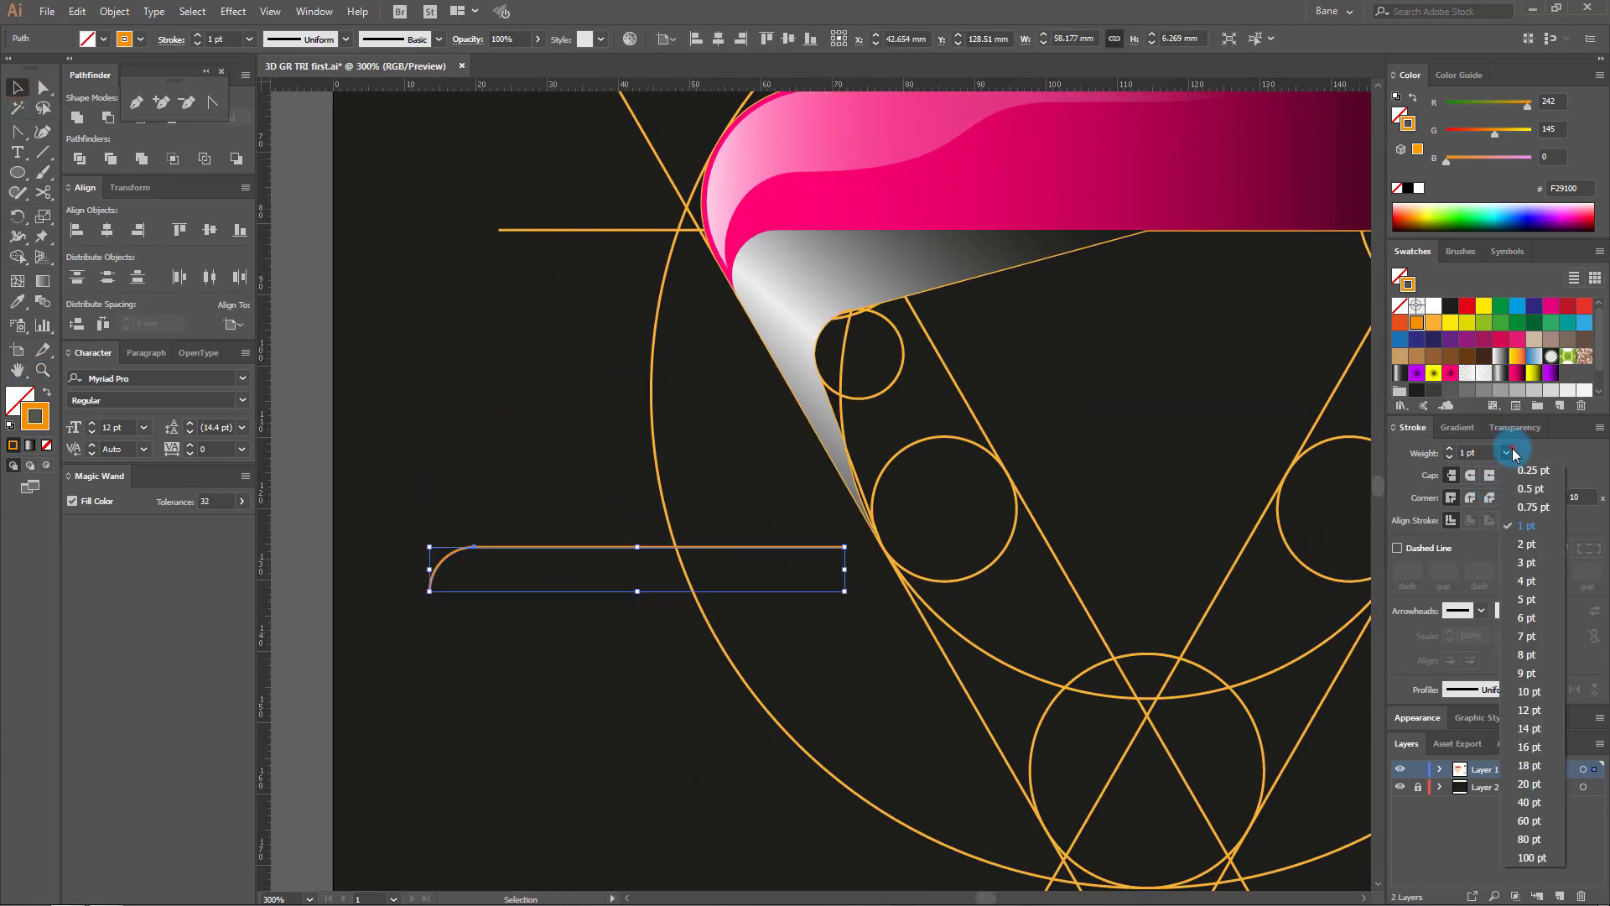
pyautogui.click(1529, 546)
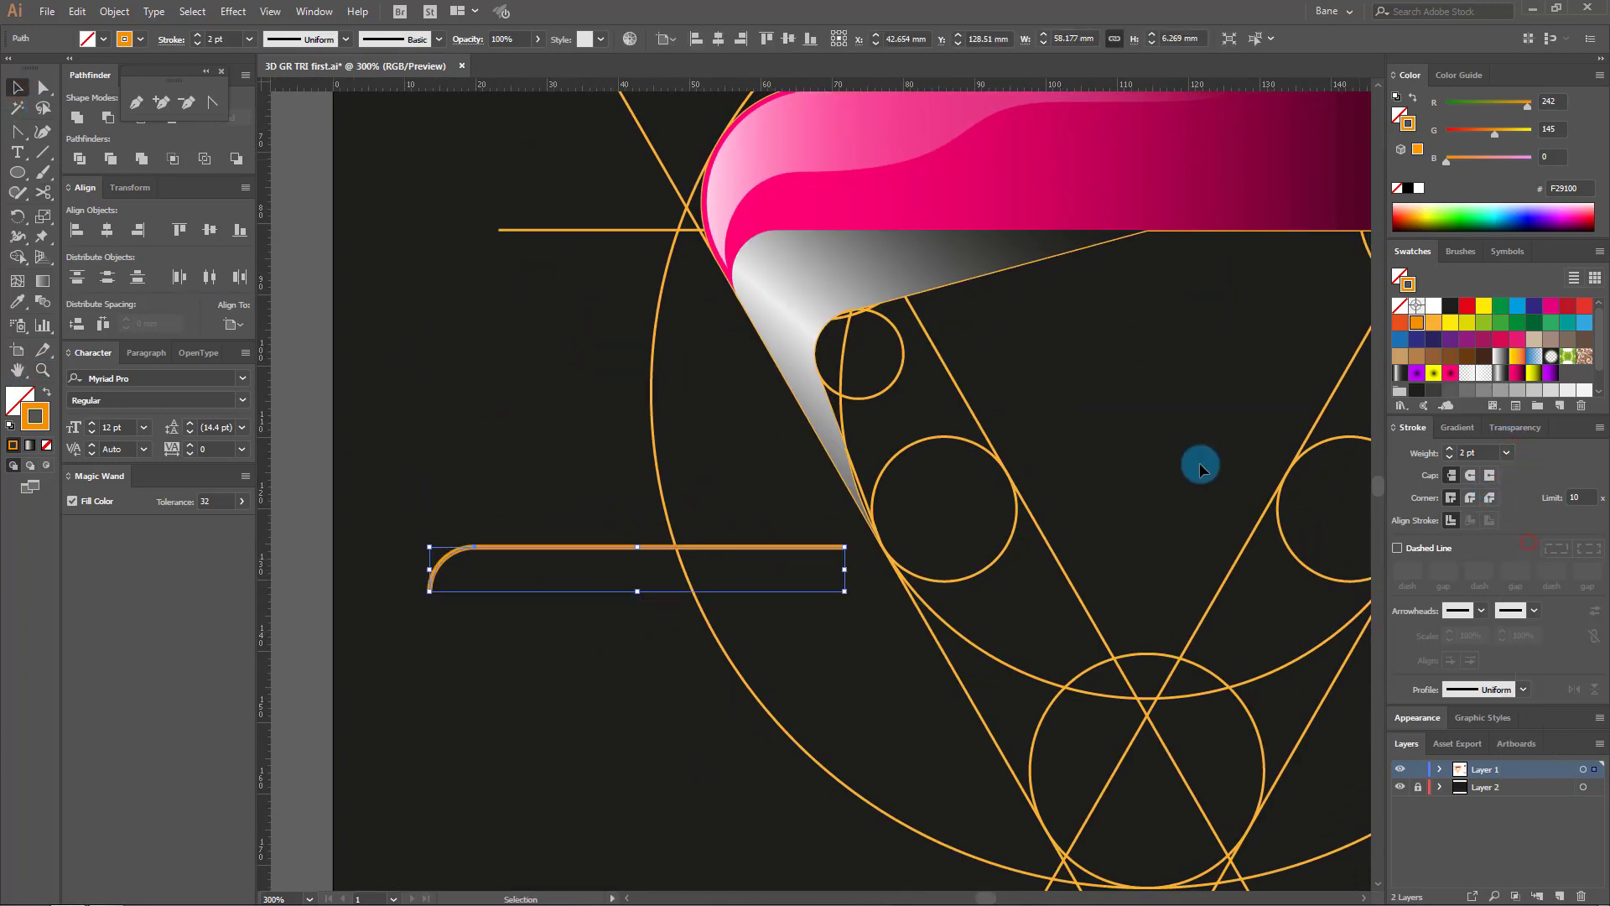
pyautogui.click(346, 39)
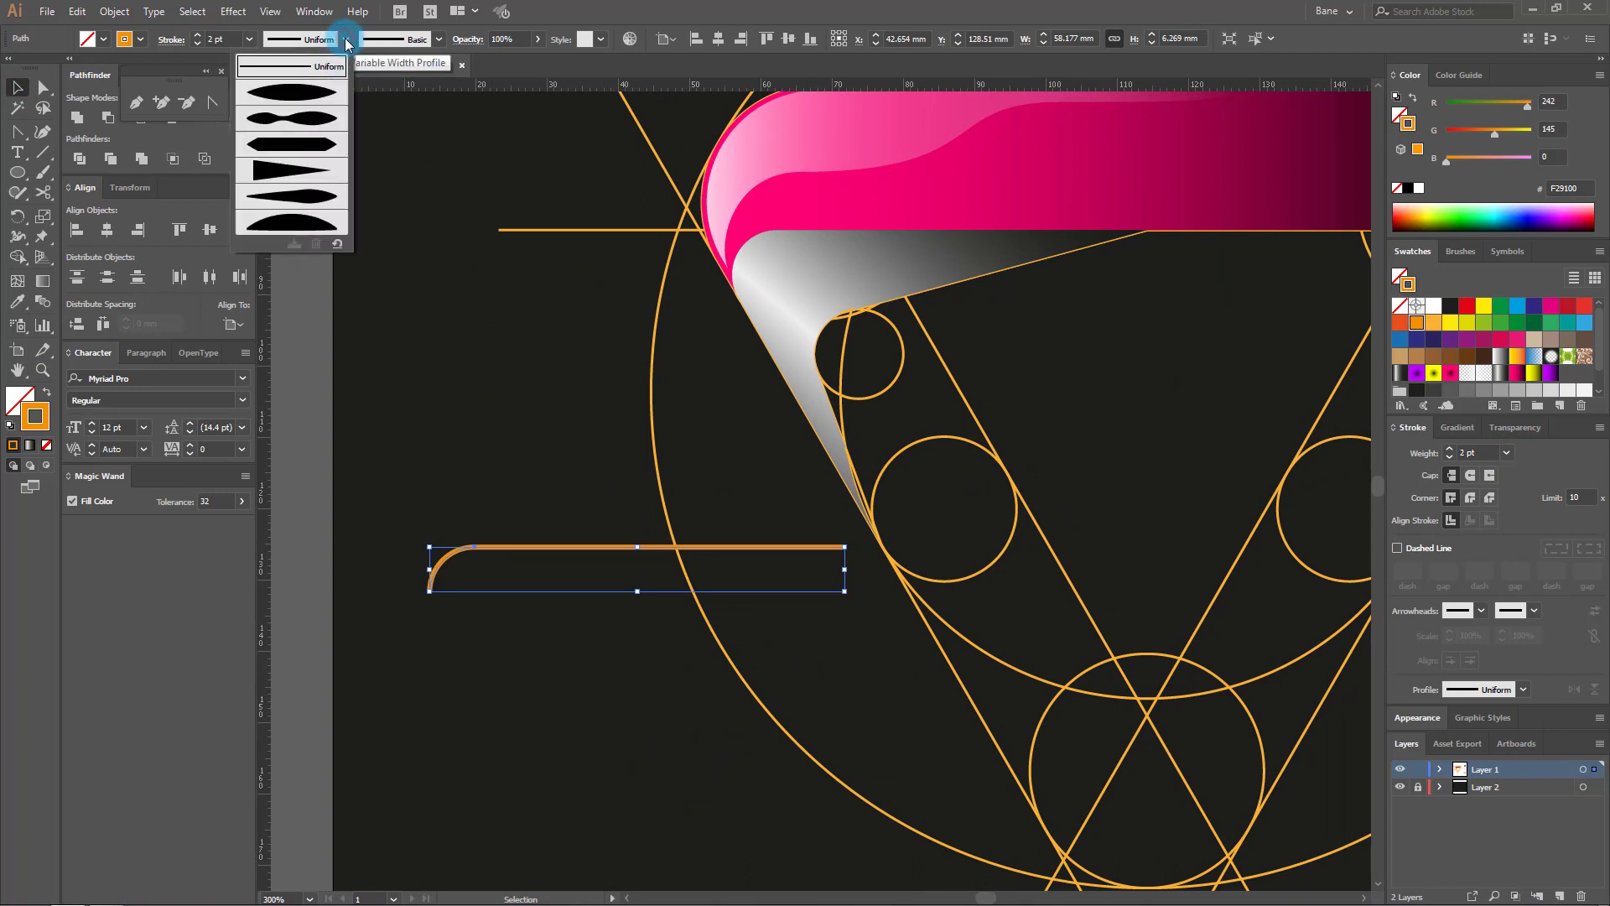
pyautogui.click(299, 94)
pyautogui.click(551, 341)
pyautogui.moveTo(550, 341); pyautogui.dragTo(413, 374)
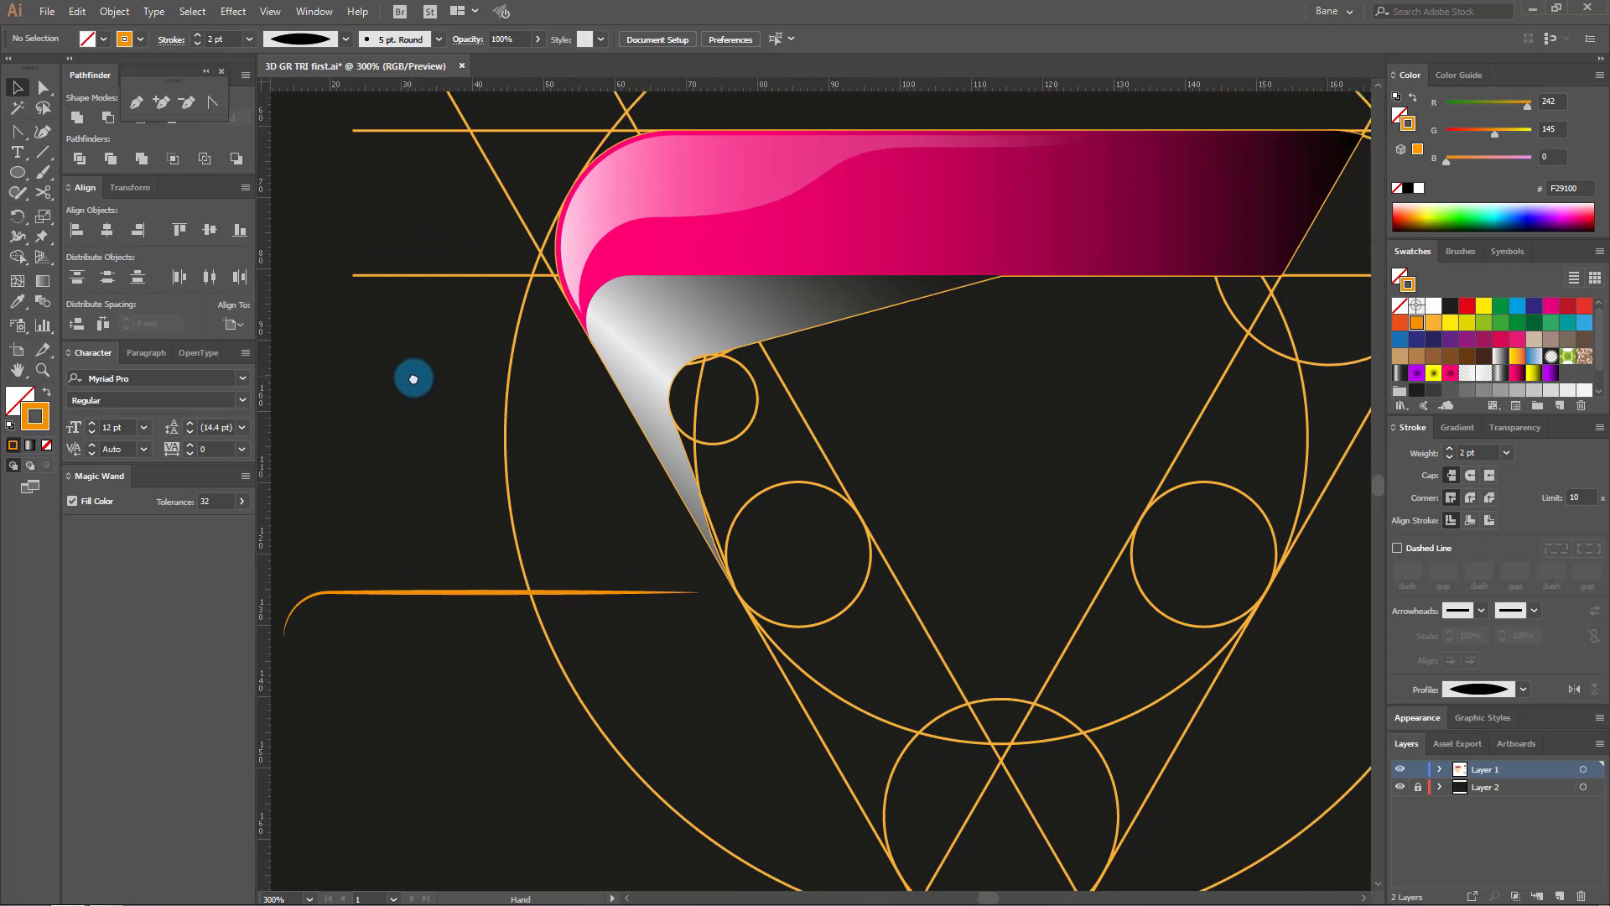
# Step: Make the curve white, move it onto the pink arm's lower edge, and expand its appearance
pyautogui.click(583, 598)
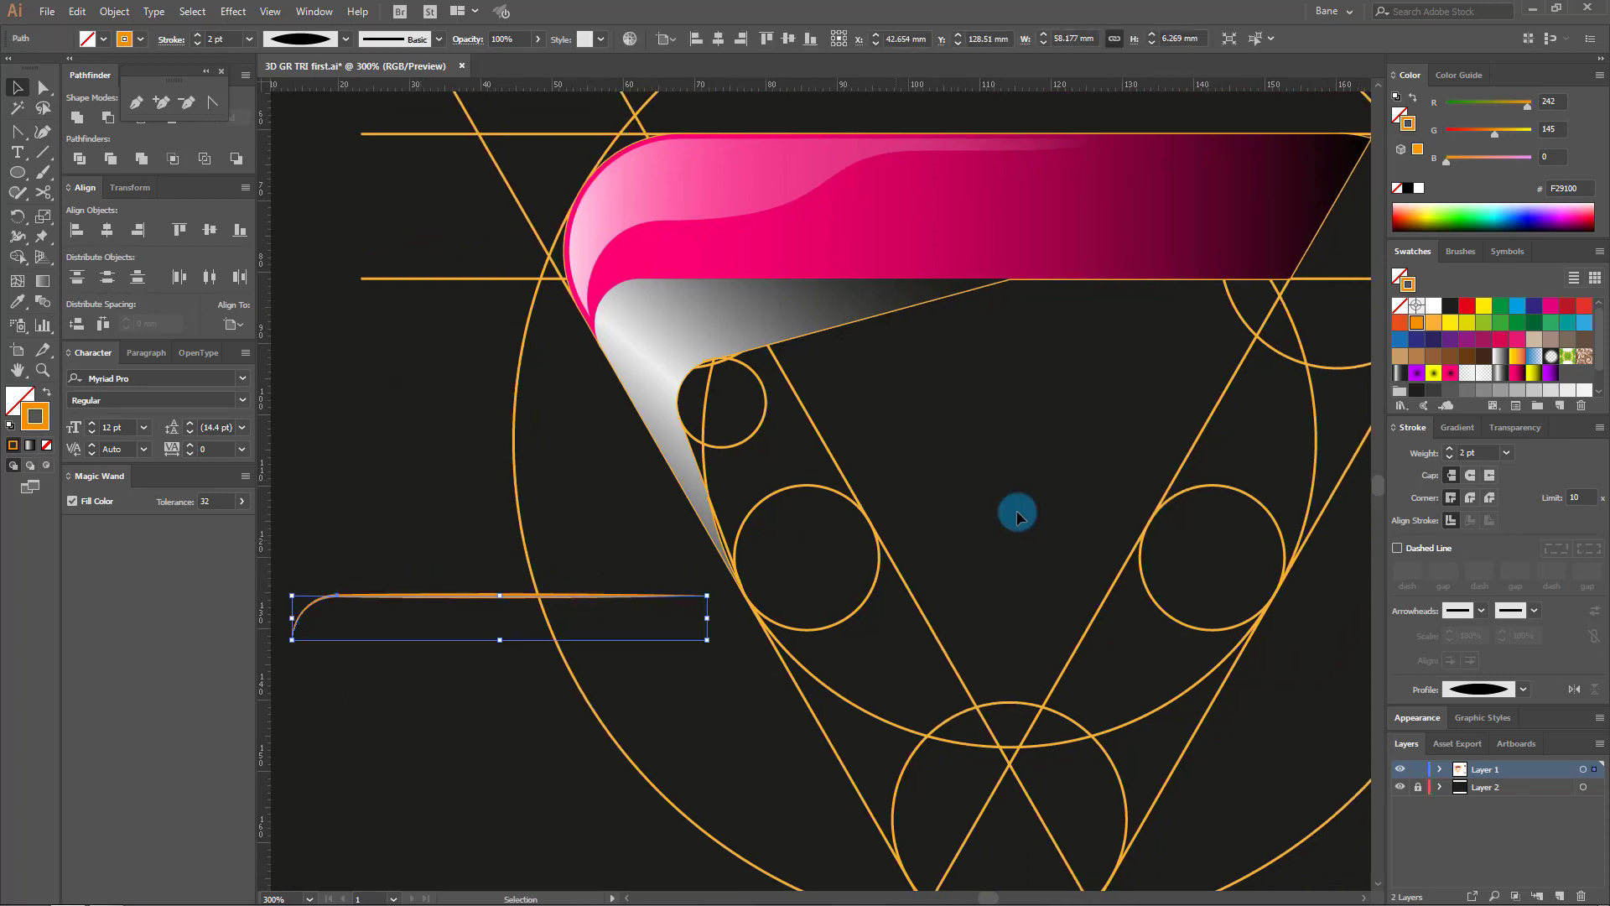
pyautogui.click(1435, 307)
pyautogui.click(940, 480)
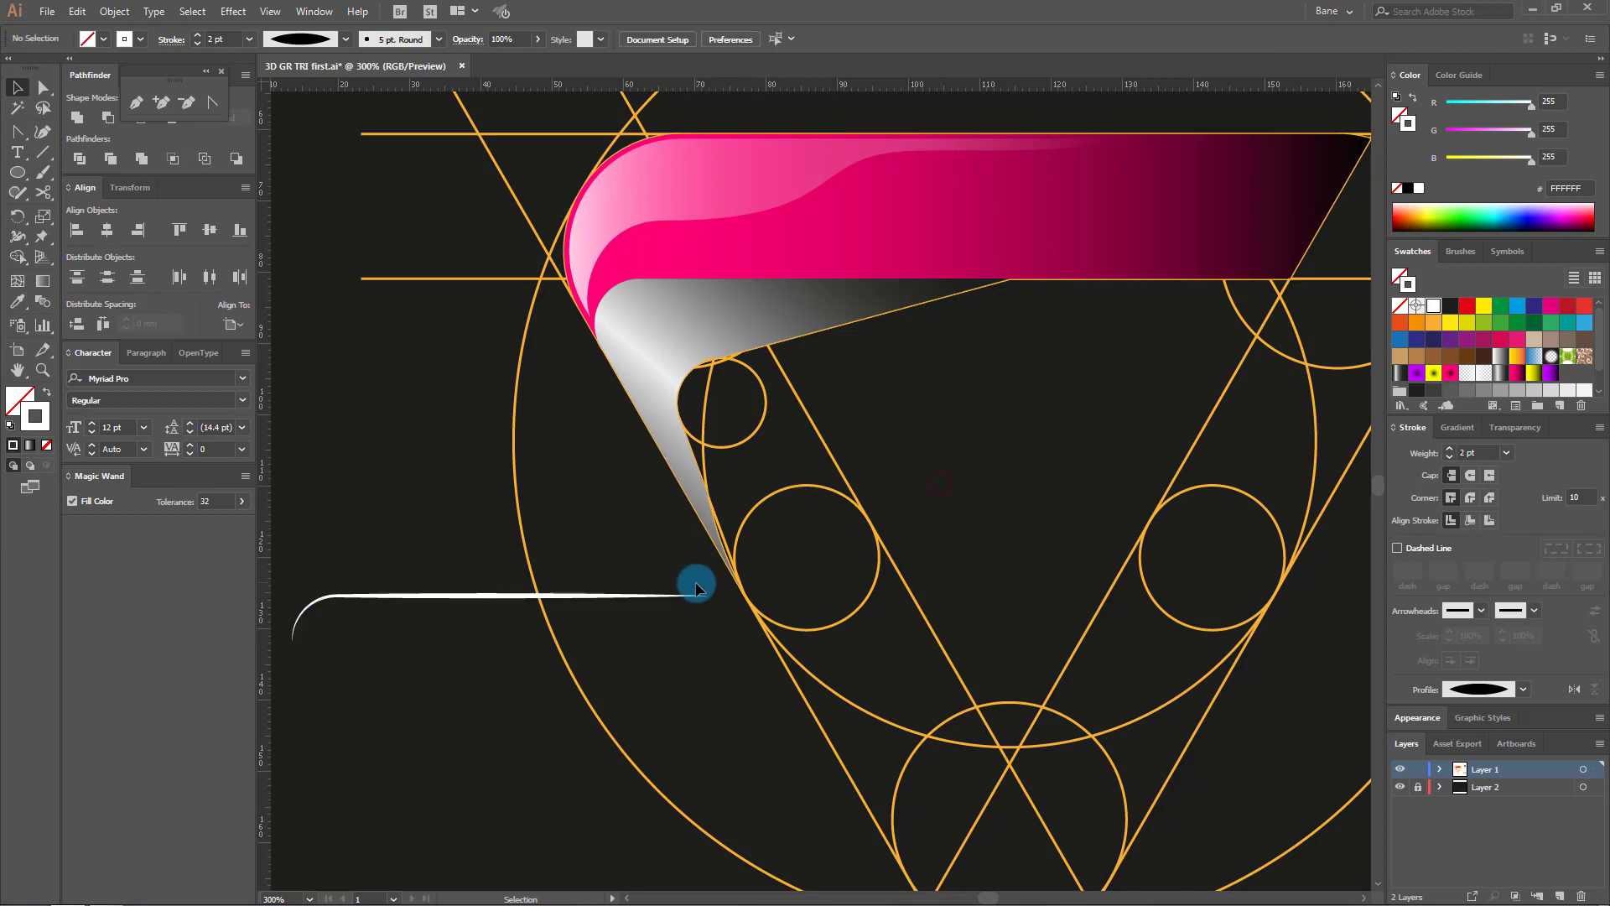
pyautogui.moveTo(696, 591); pyautogui.dragTo(1013, 286)
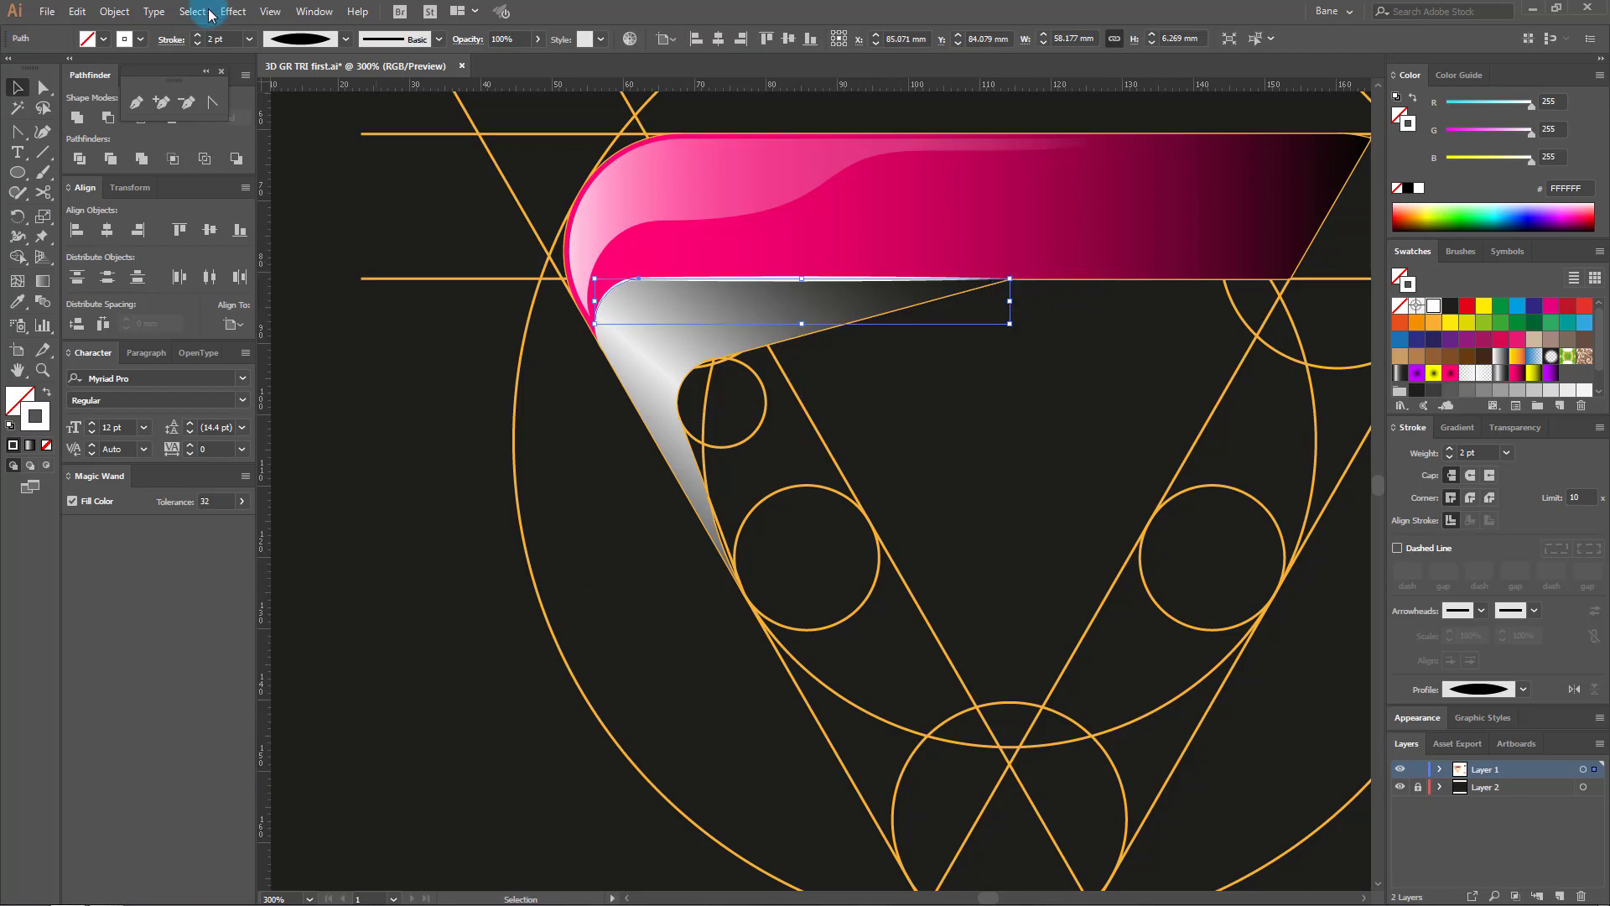
pyautogui.click(114, 11)
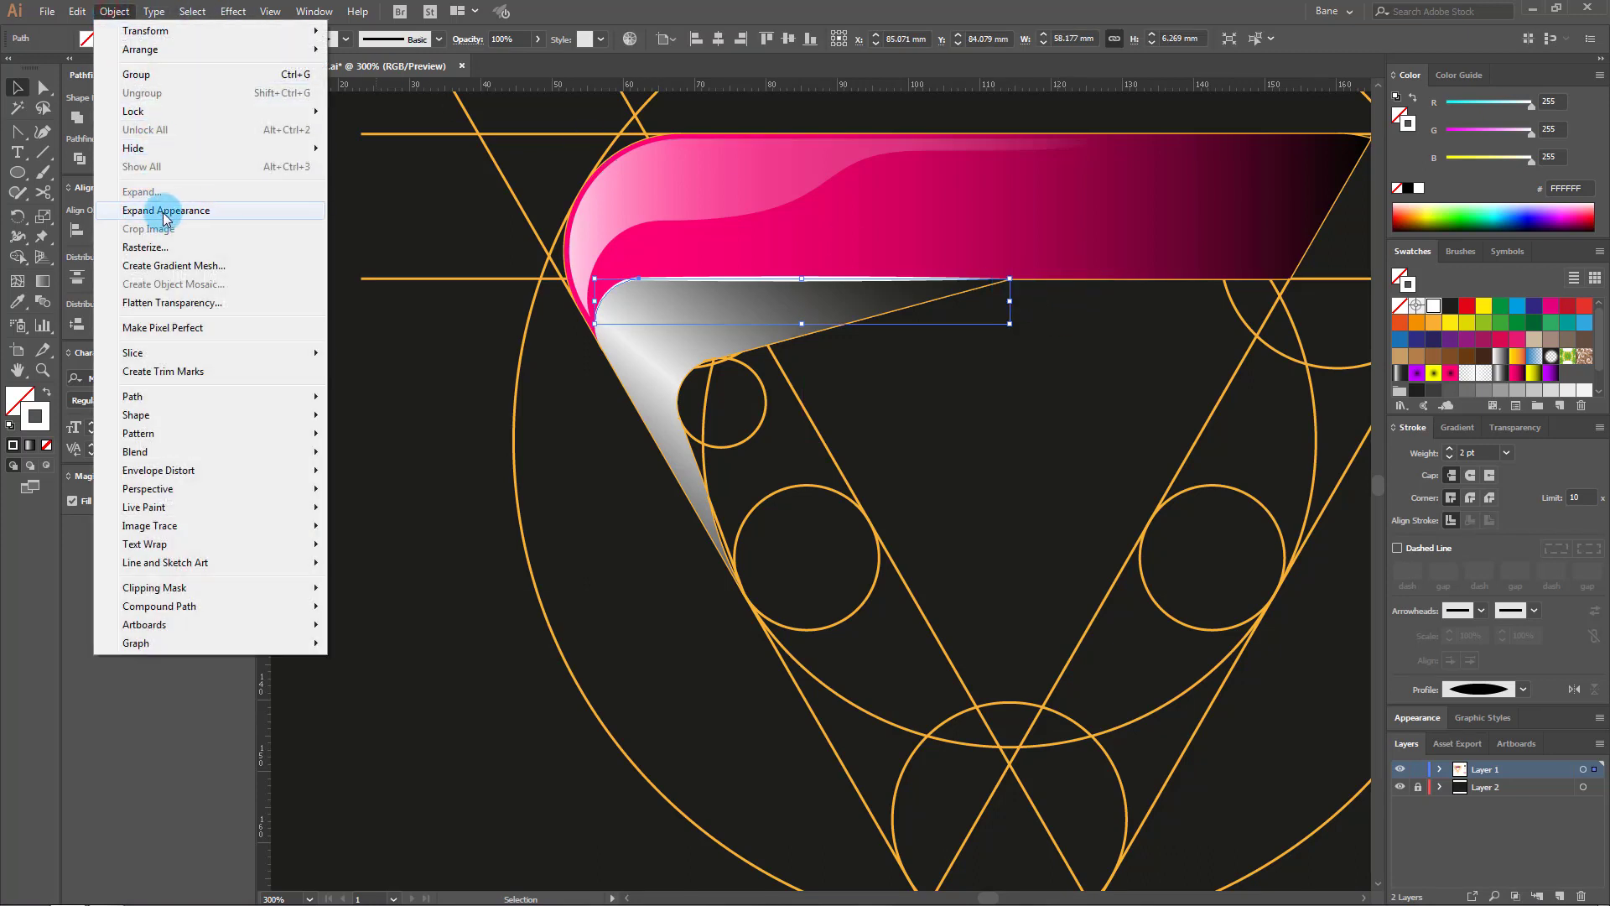
pyautogui.click(234, 210)
pyautogui.click(1063, 391)
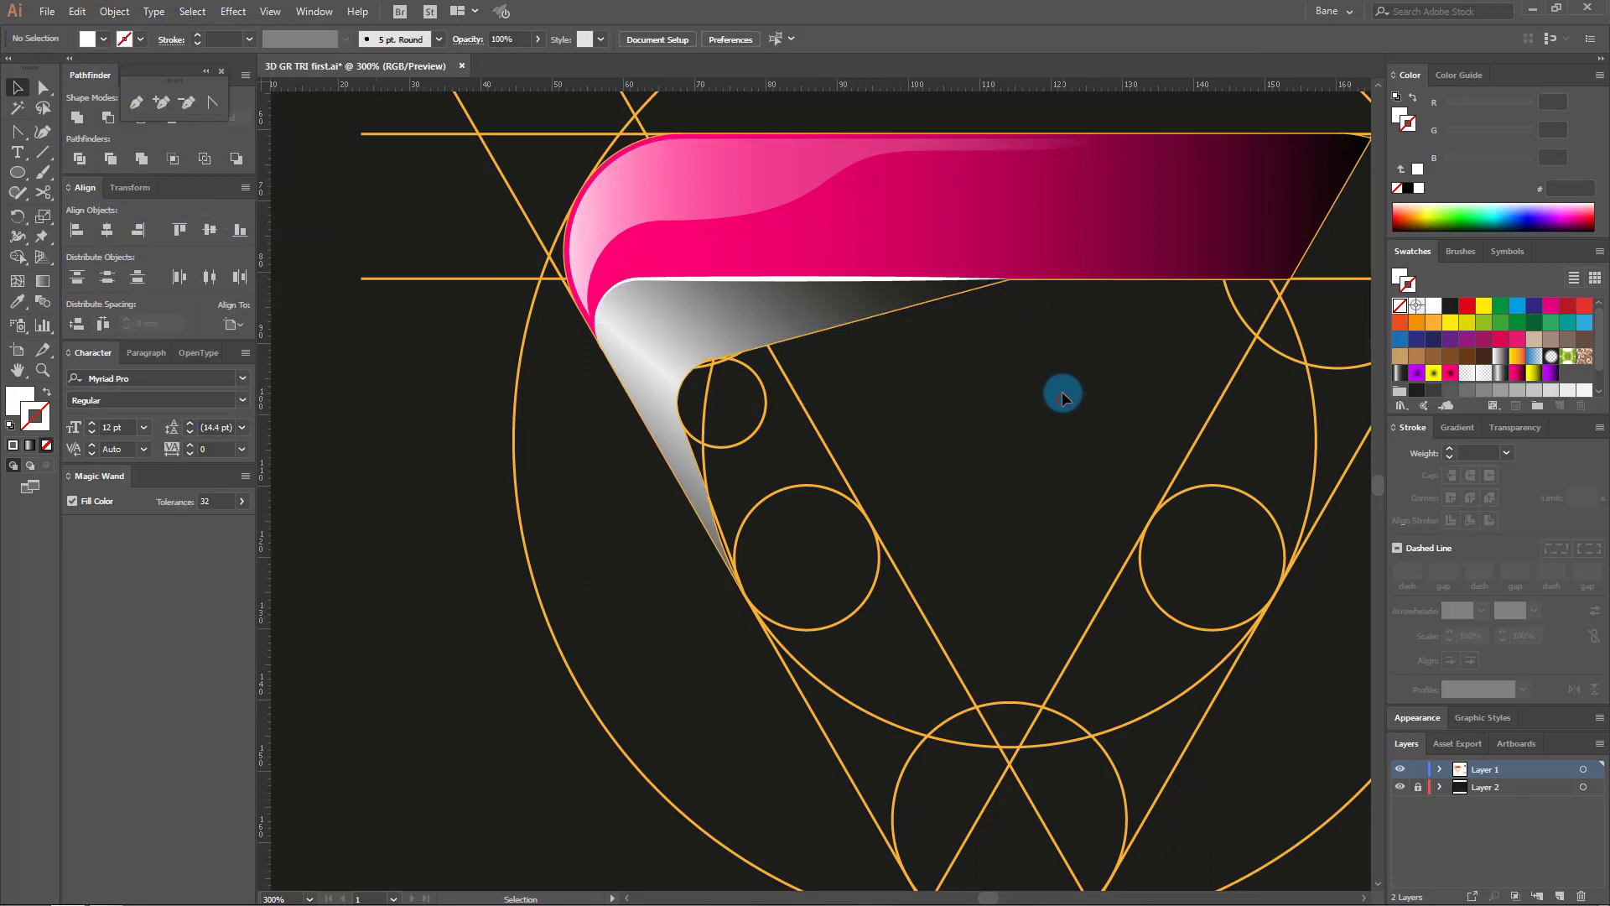
# Step: Sample the grey gradient swatch onto the expanded highlight under the pink arm
pyautogui.scroll(1, 715, 326)
pyautogui.hscroll(2, 715, 325)
pyautogui.click(709, 324)
pyautogui.scroll(-5, 615, 259)
pyautogui.hscroll(8, 615, 259)
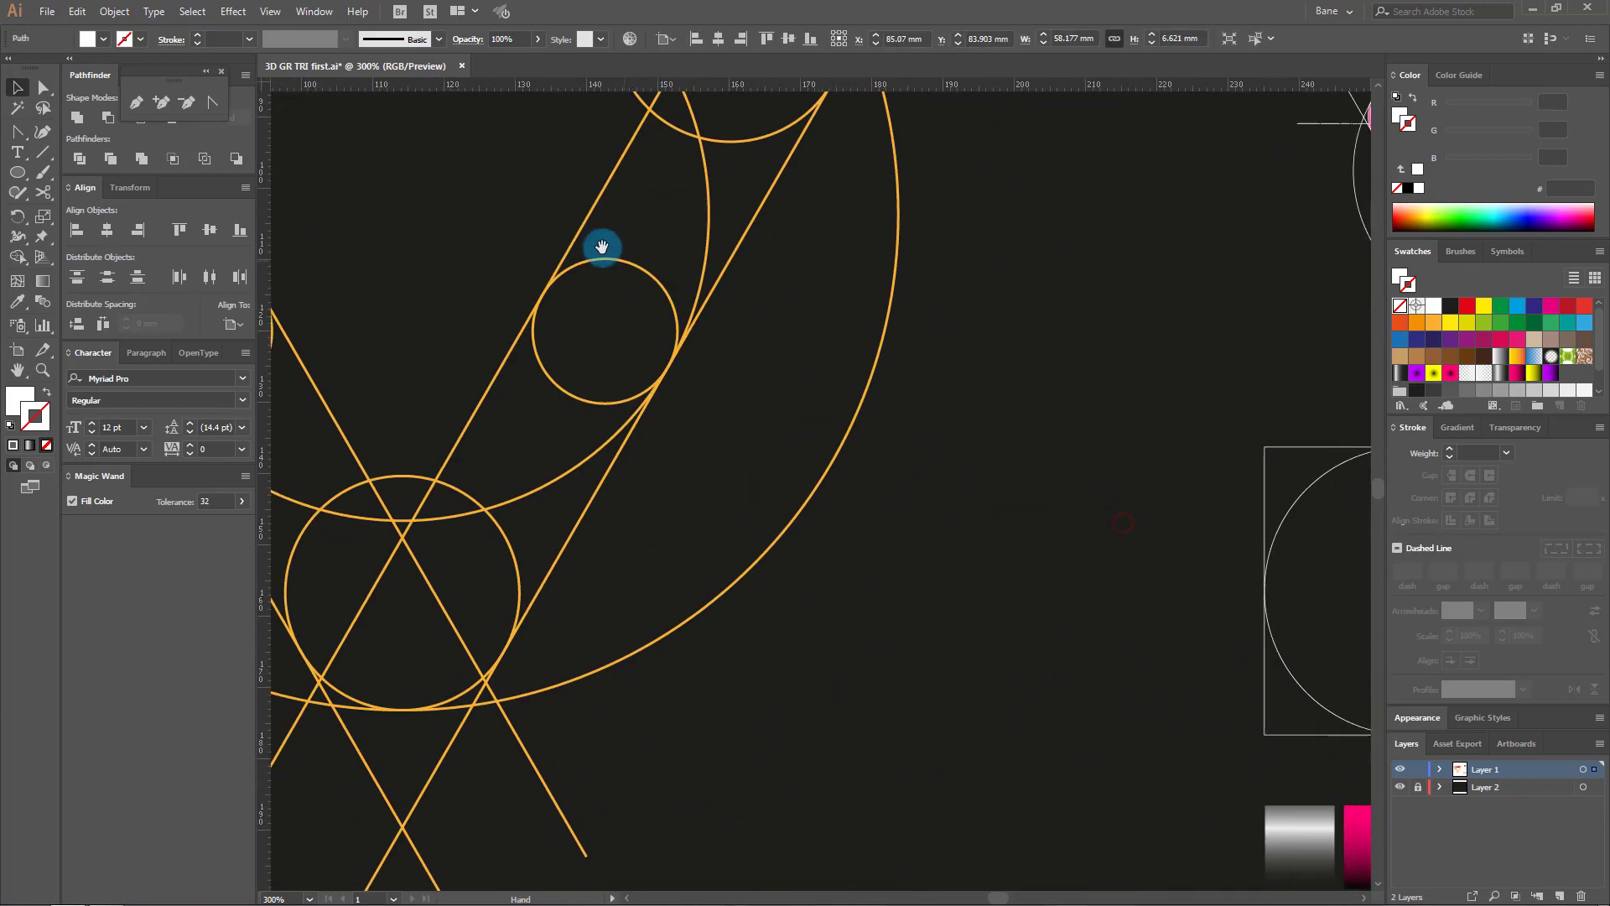
pyautogui.moveTo(608, 394); pyautogui.dragTo(87, 376)
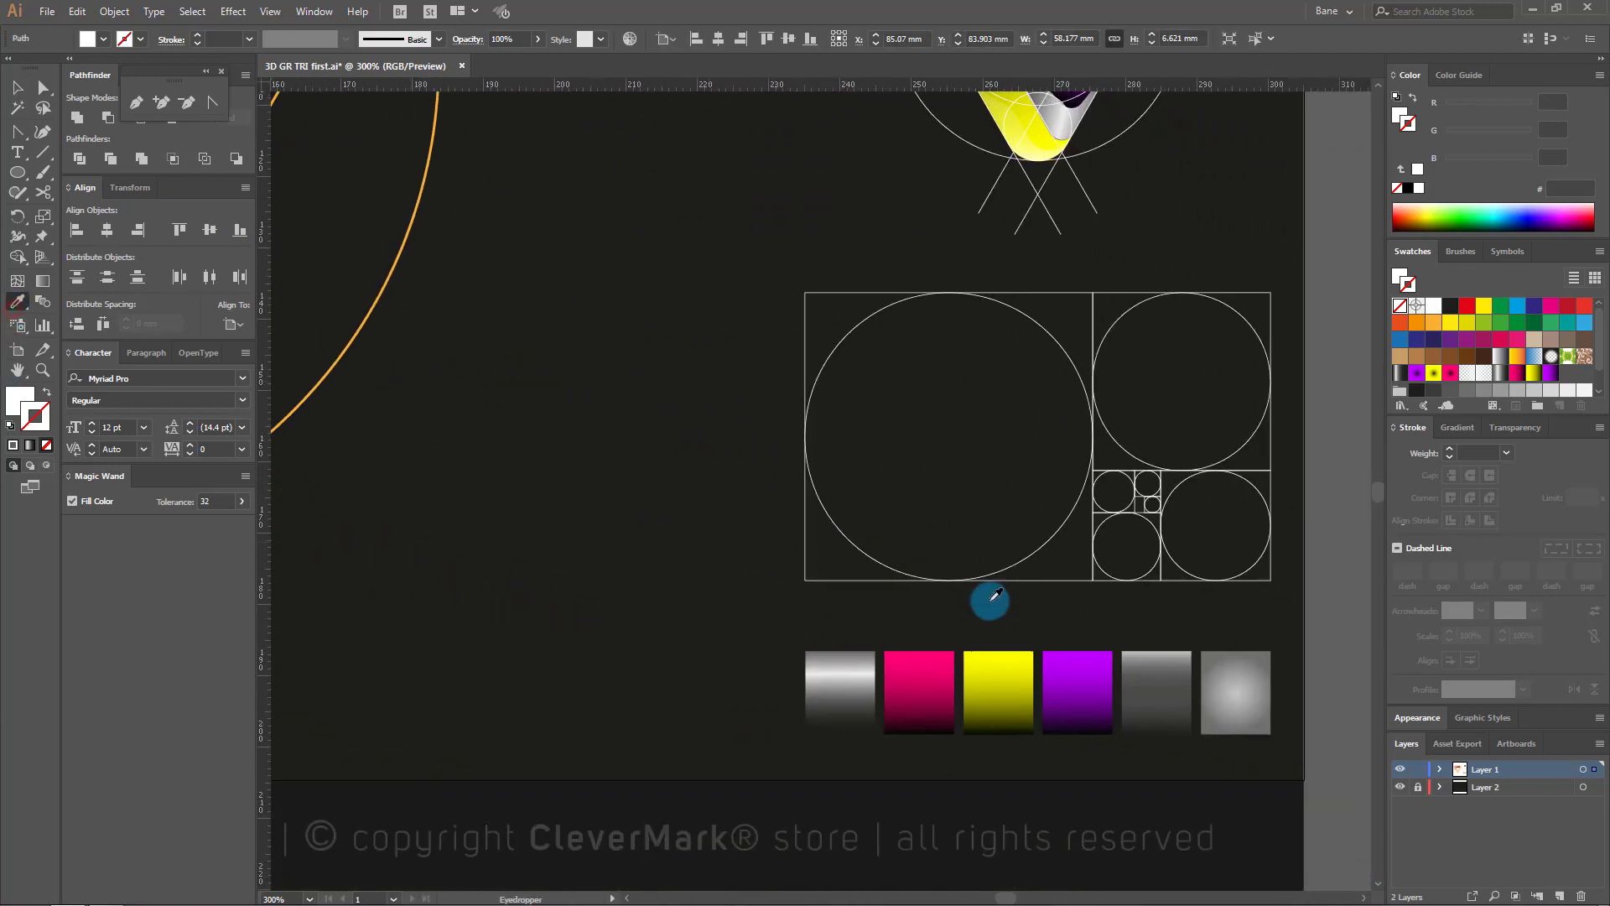
pyautogui.click(1222, 666)
pyautogui.scroll(4, 583, 435)
pyautogui.hscroll(-8, 583, 435)
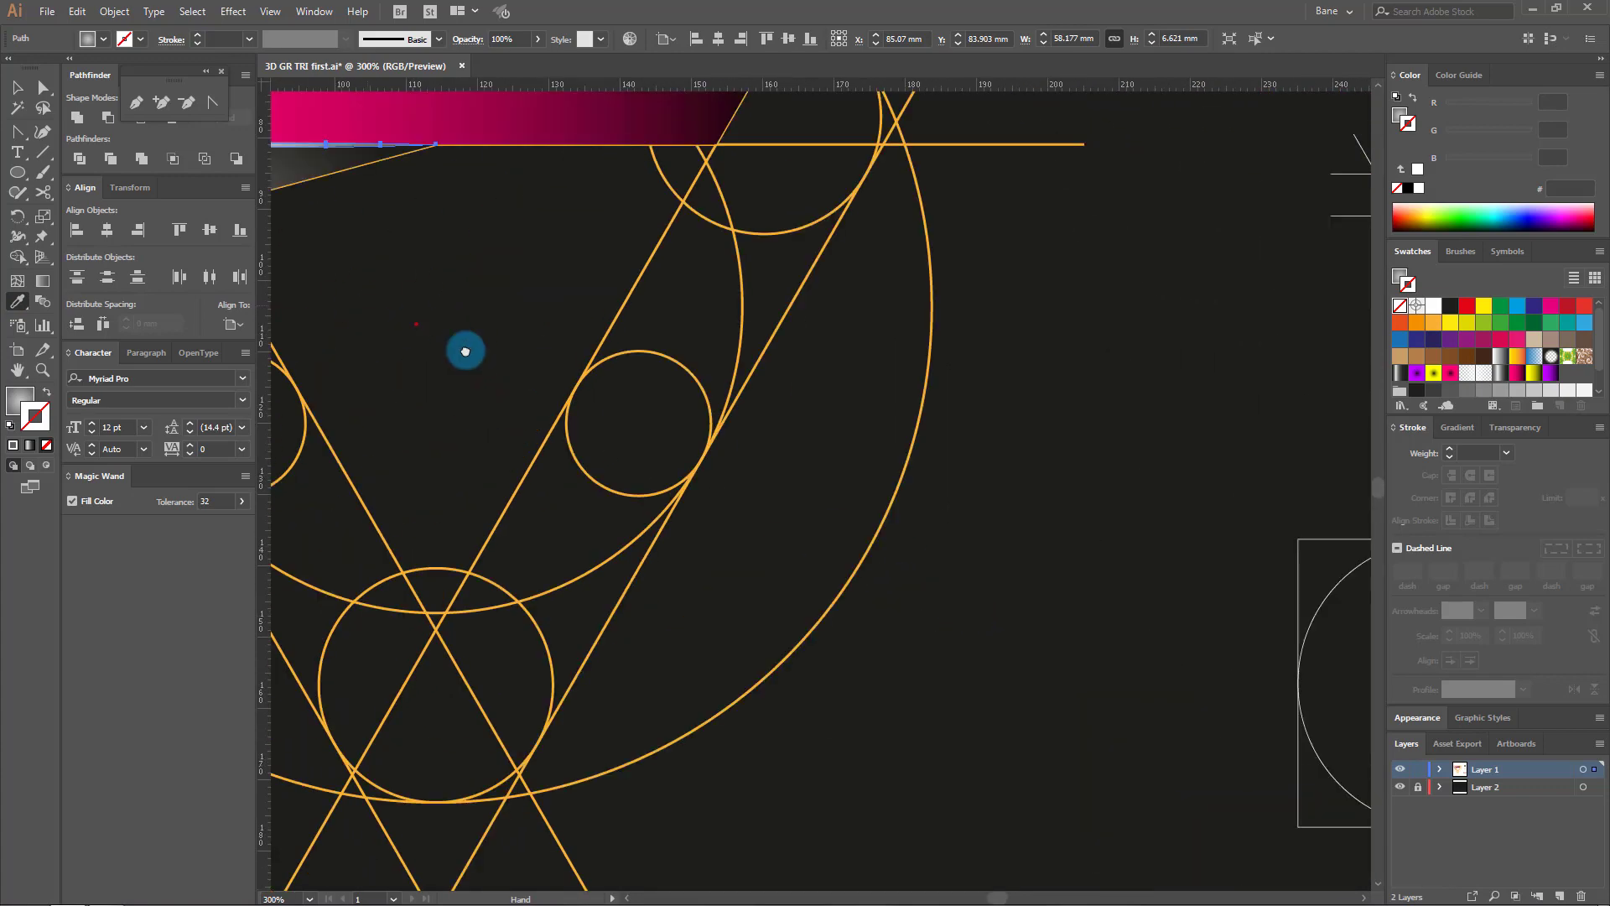
pyautogui.moveTo(555, 396); pyautogui.dragTo(863, 547)
# Step: Run the grey gradient along the highlight's length, bright at the corner and fading right
pyautogui.click(17, 86)
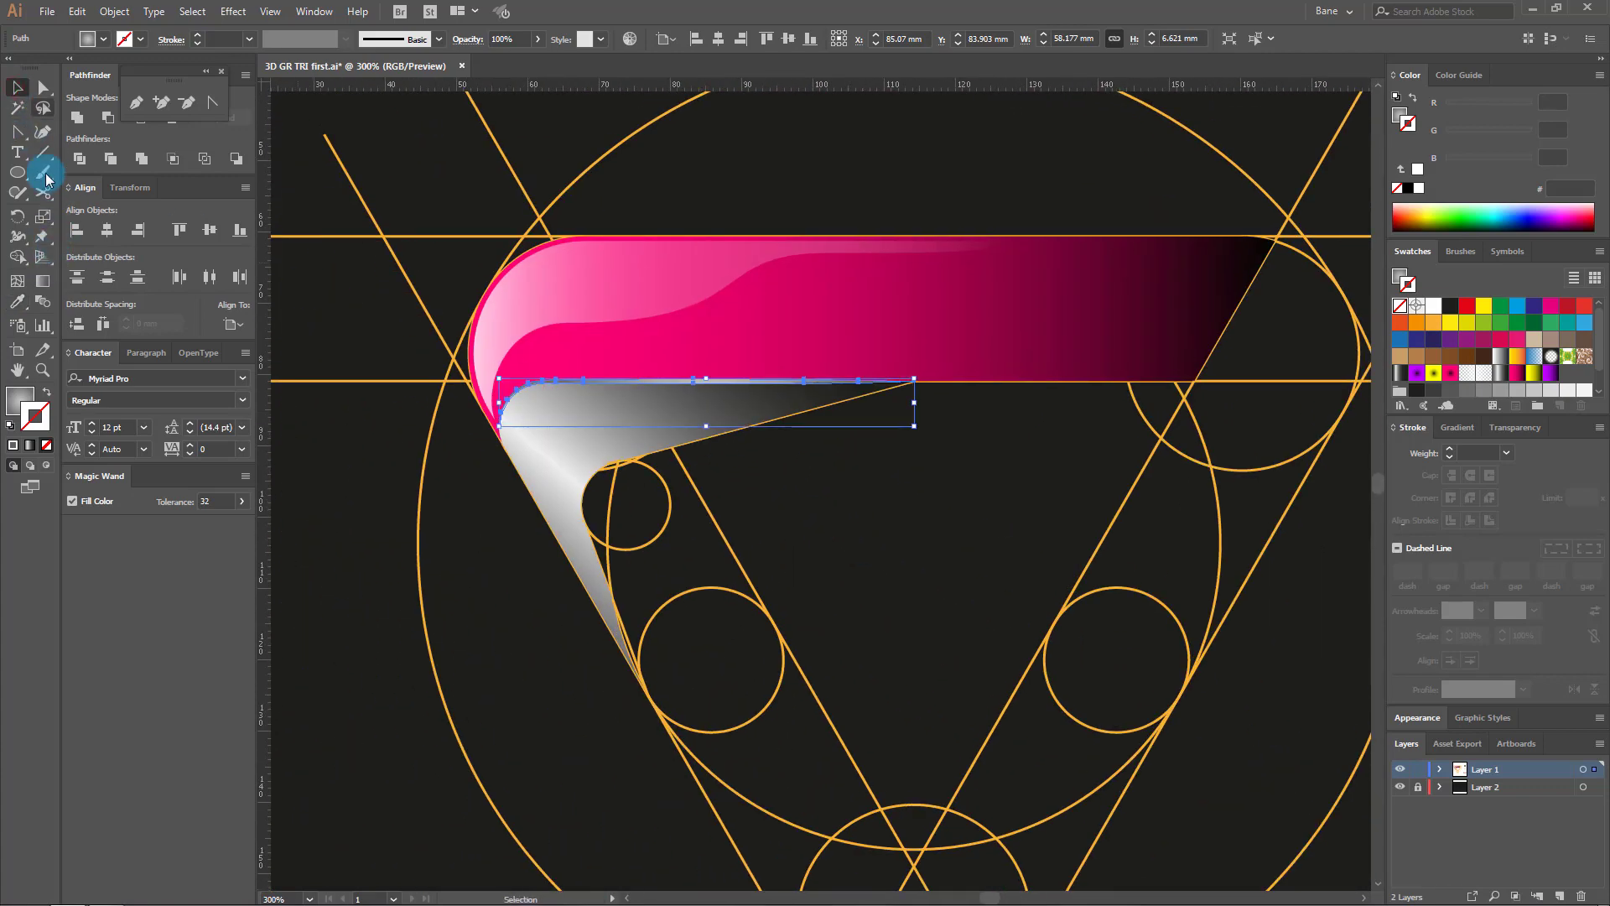
pyautogui.click(42, 280)
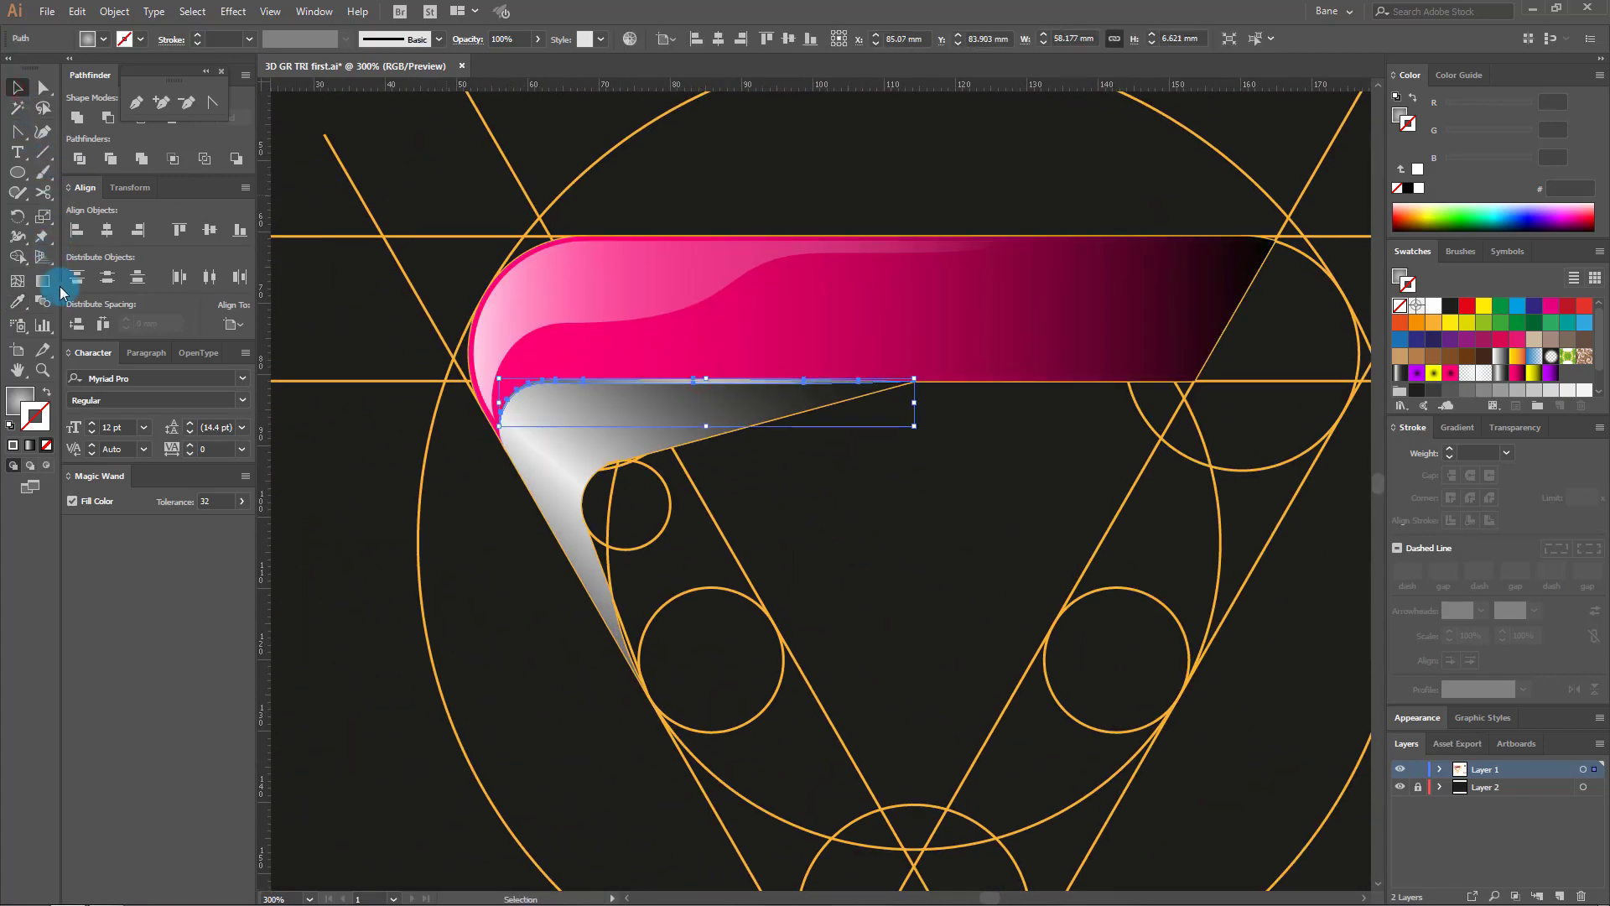
pyautogui.moveTo(705, 372); pyautogui.dragTo(918, 379)
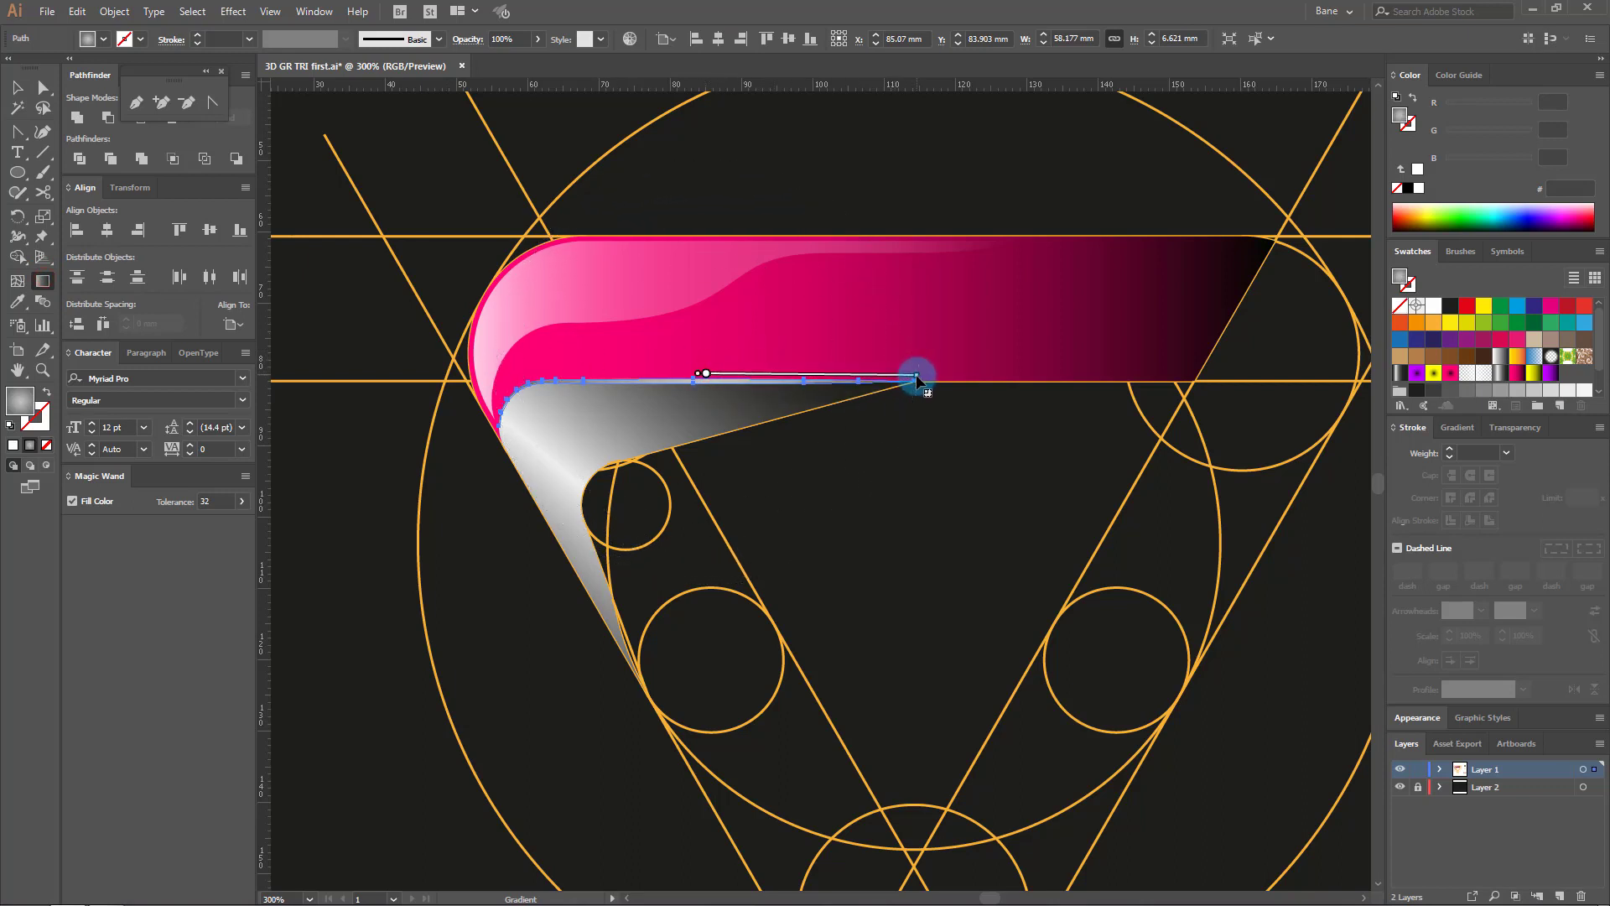
pyautogui.click(17, 92)
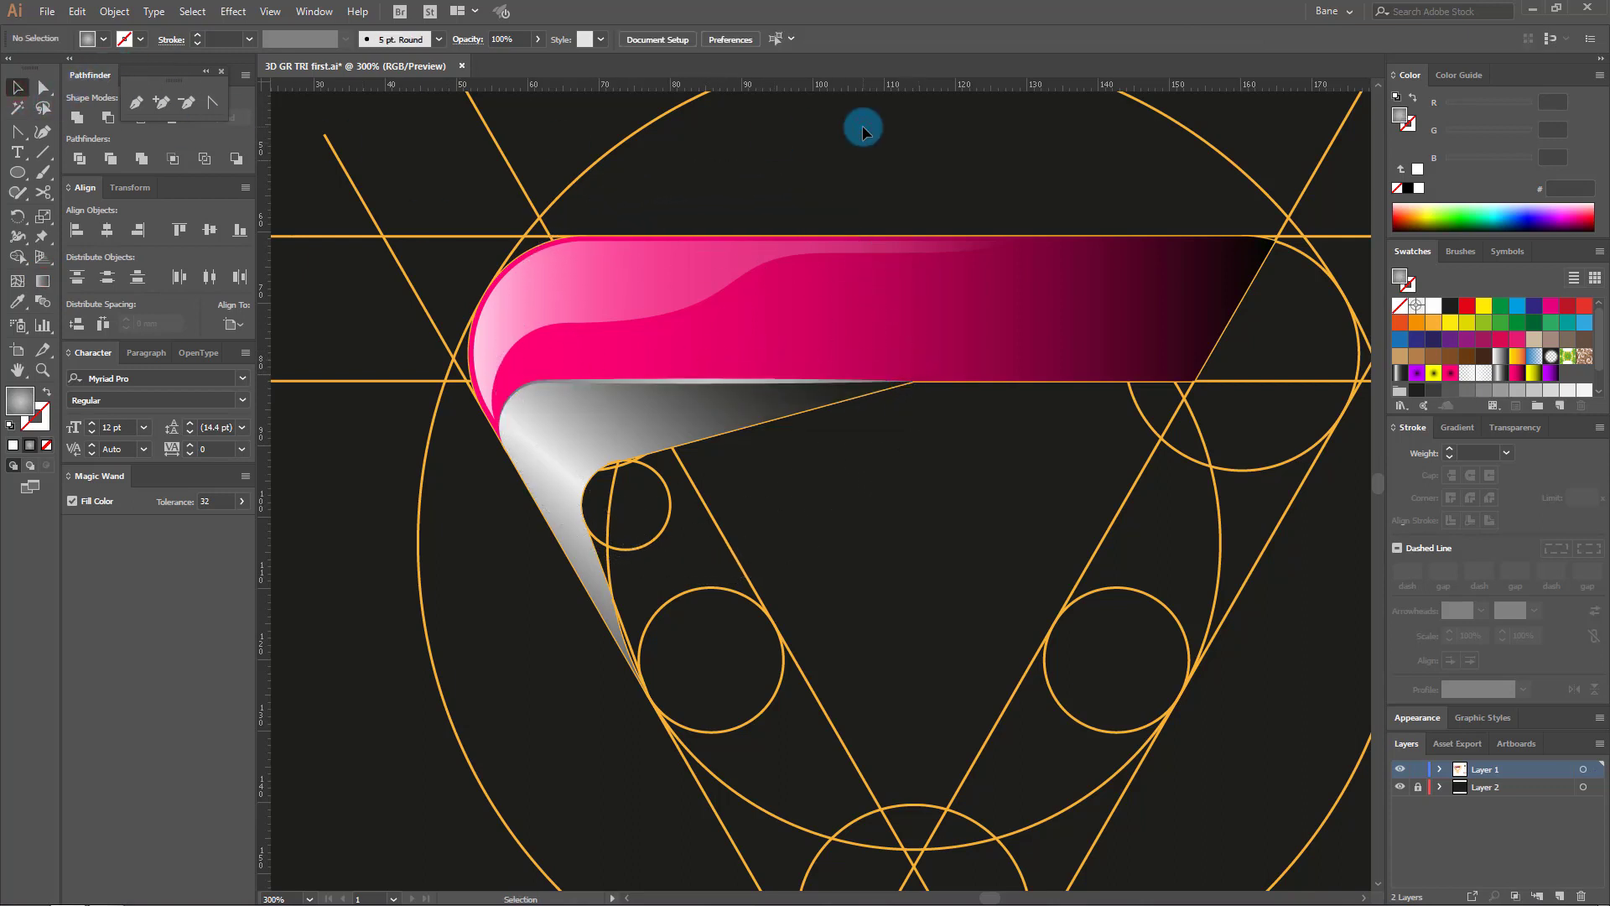
pyautogui.hotkey('ctrl', '-')
pyautogui.hotkey('ctrl', '-')
pyautogui.click(577, 335)
pyautogui.keyDown('shift'); pyautogui.click(614, 366); pyautogui.keyUp('shift')
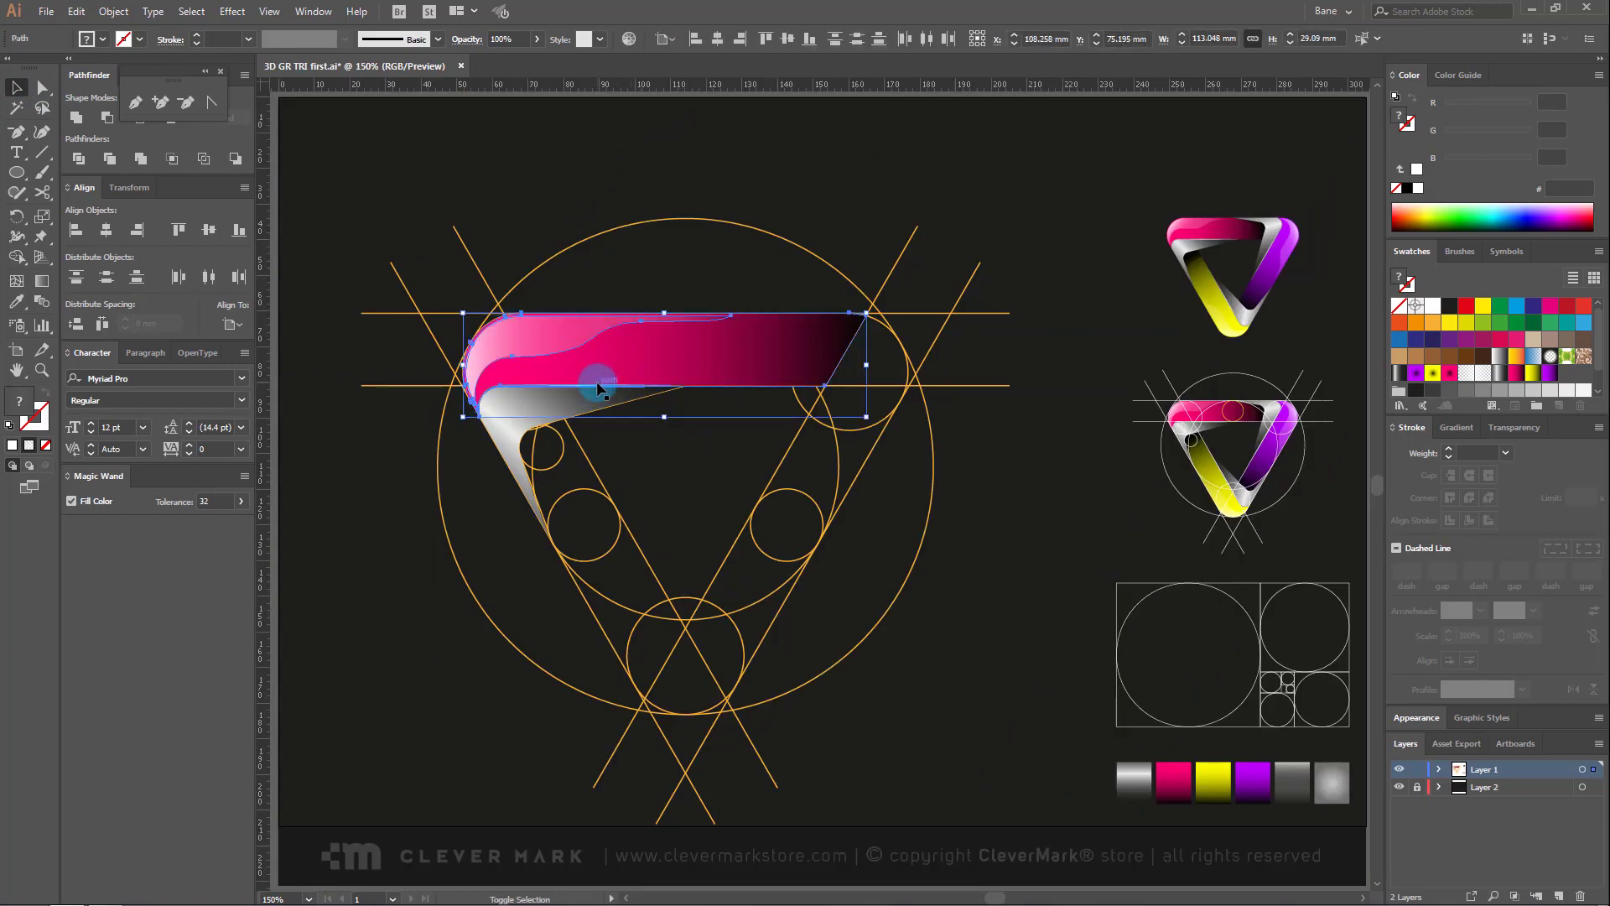
# Step: Select the pink arm, highlight, grey fold and circle, and rotate a copy by 120°
pyautogui.keyDown('shift'); pyautogui.click(567, 399); pyautogui.keyUp('shift')
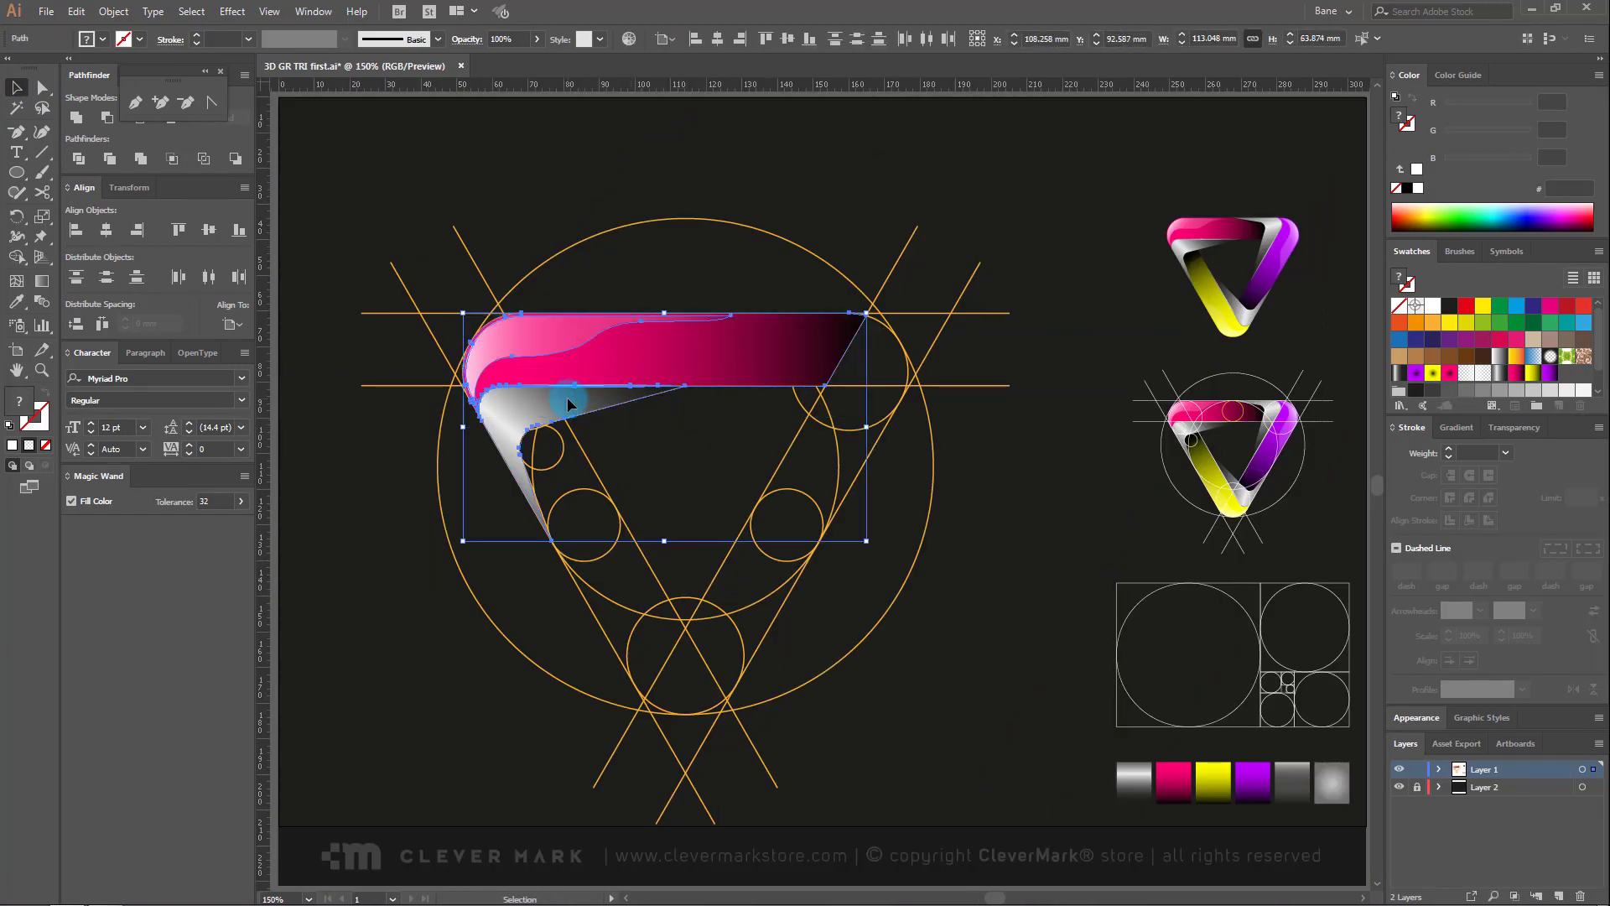
pyautogui.keyDown('shift'); pyautogui.click(668, 218); pyautogui.keyUp('shift')
pyautogui.rightClick(668, 217)
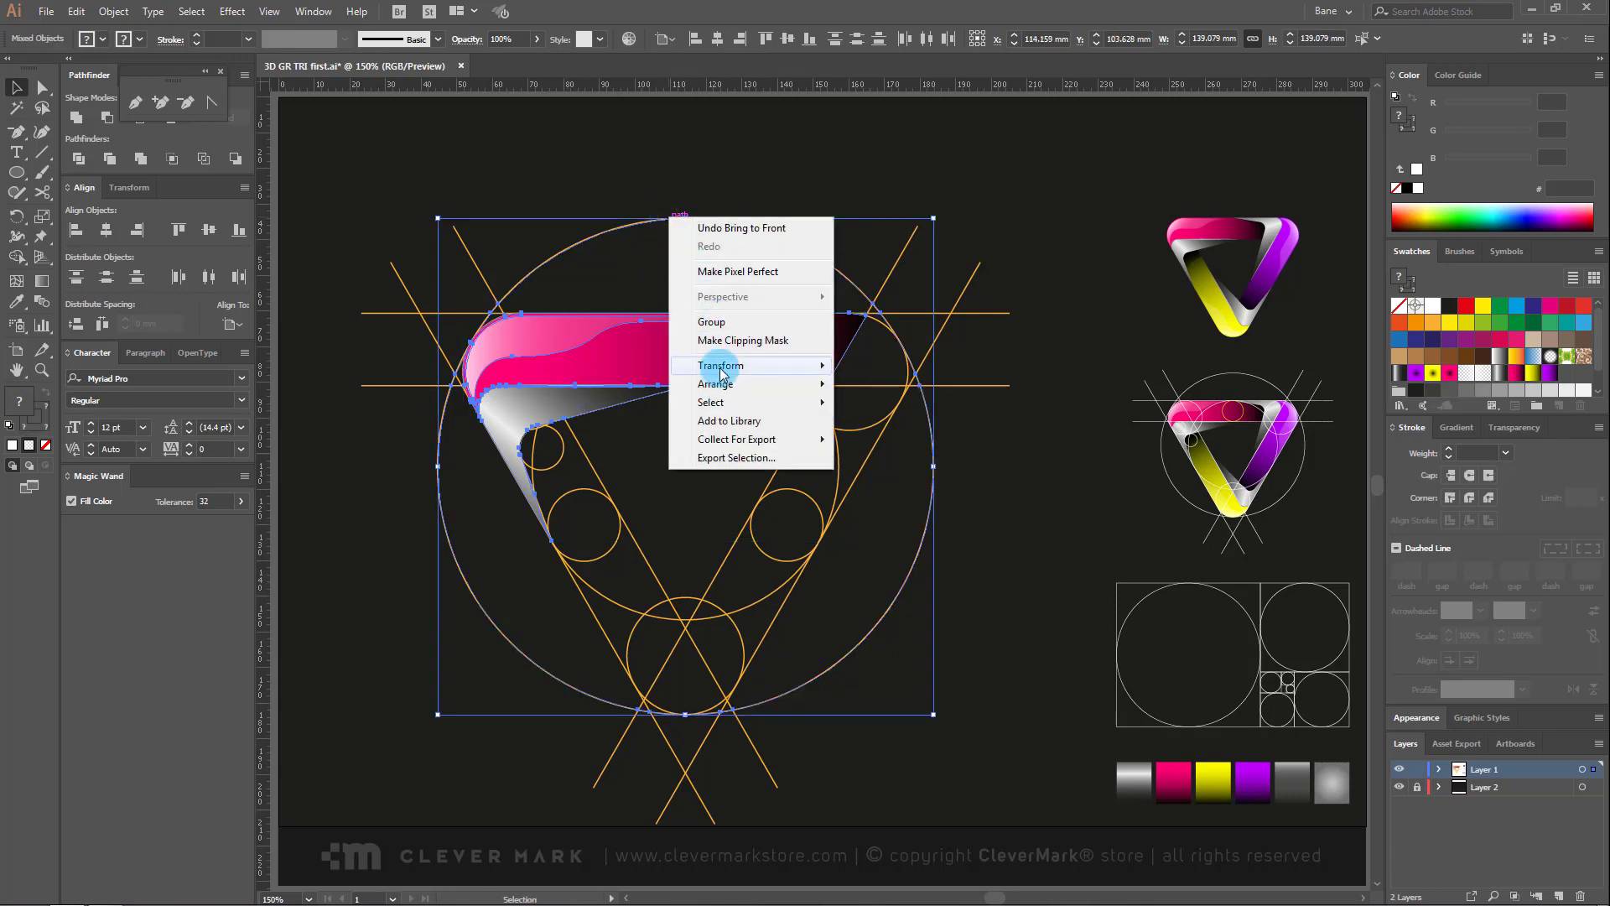
pyautogui.moveTo(723, 371)
pyautogui.click(924, 410)
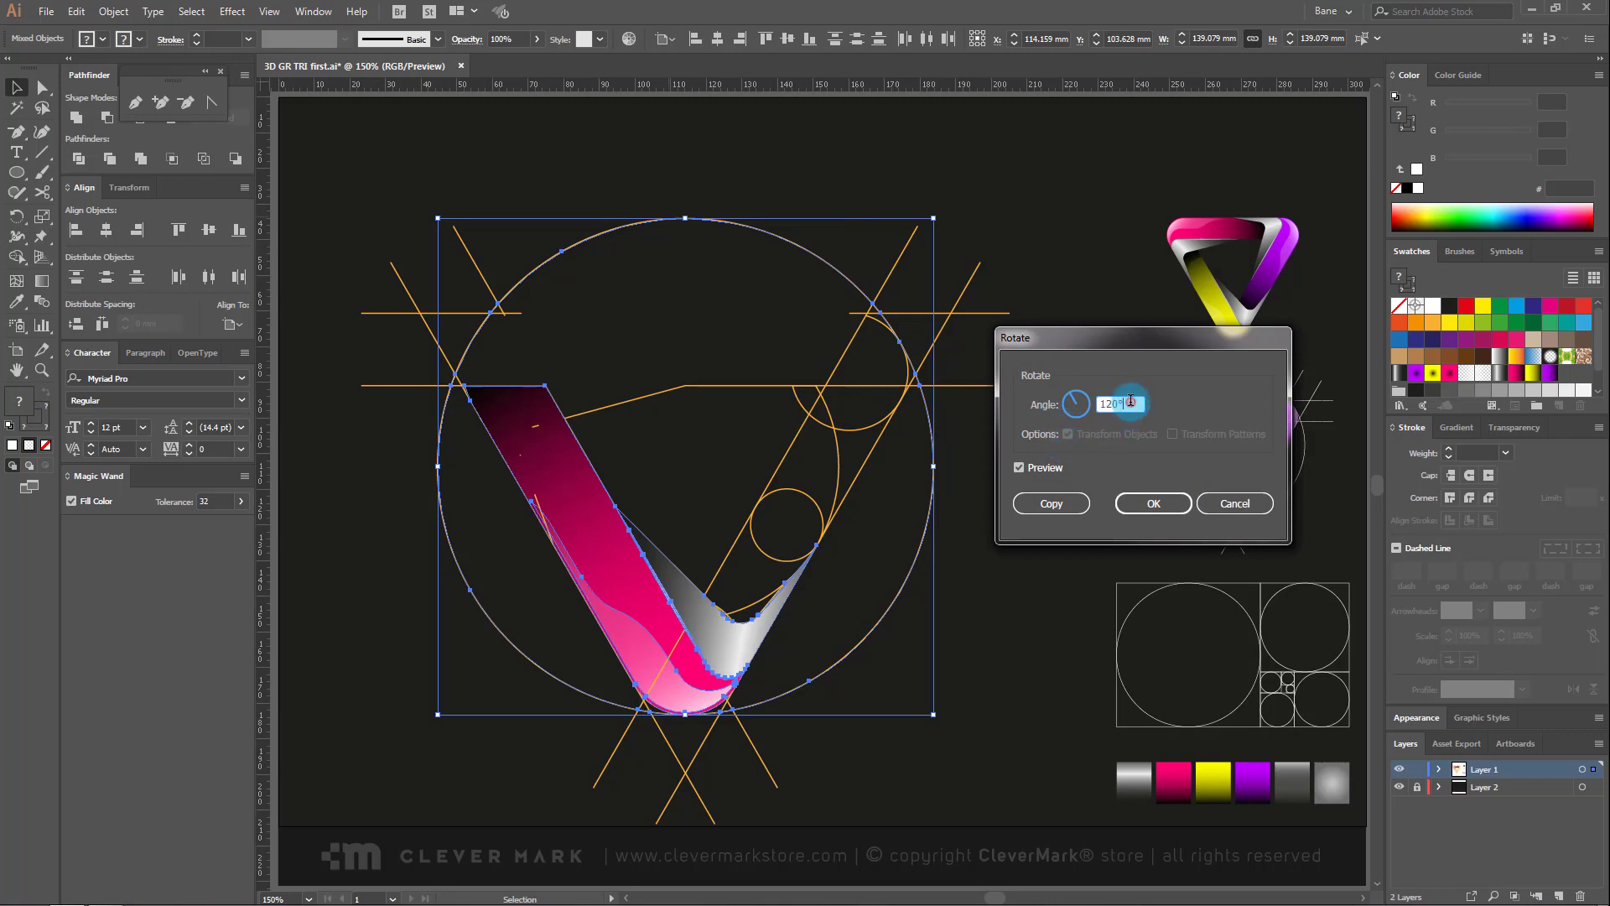
pyautogui.click(1052, 503)
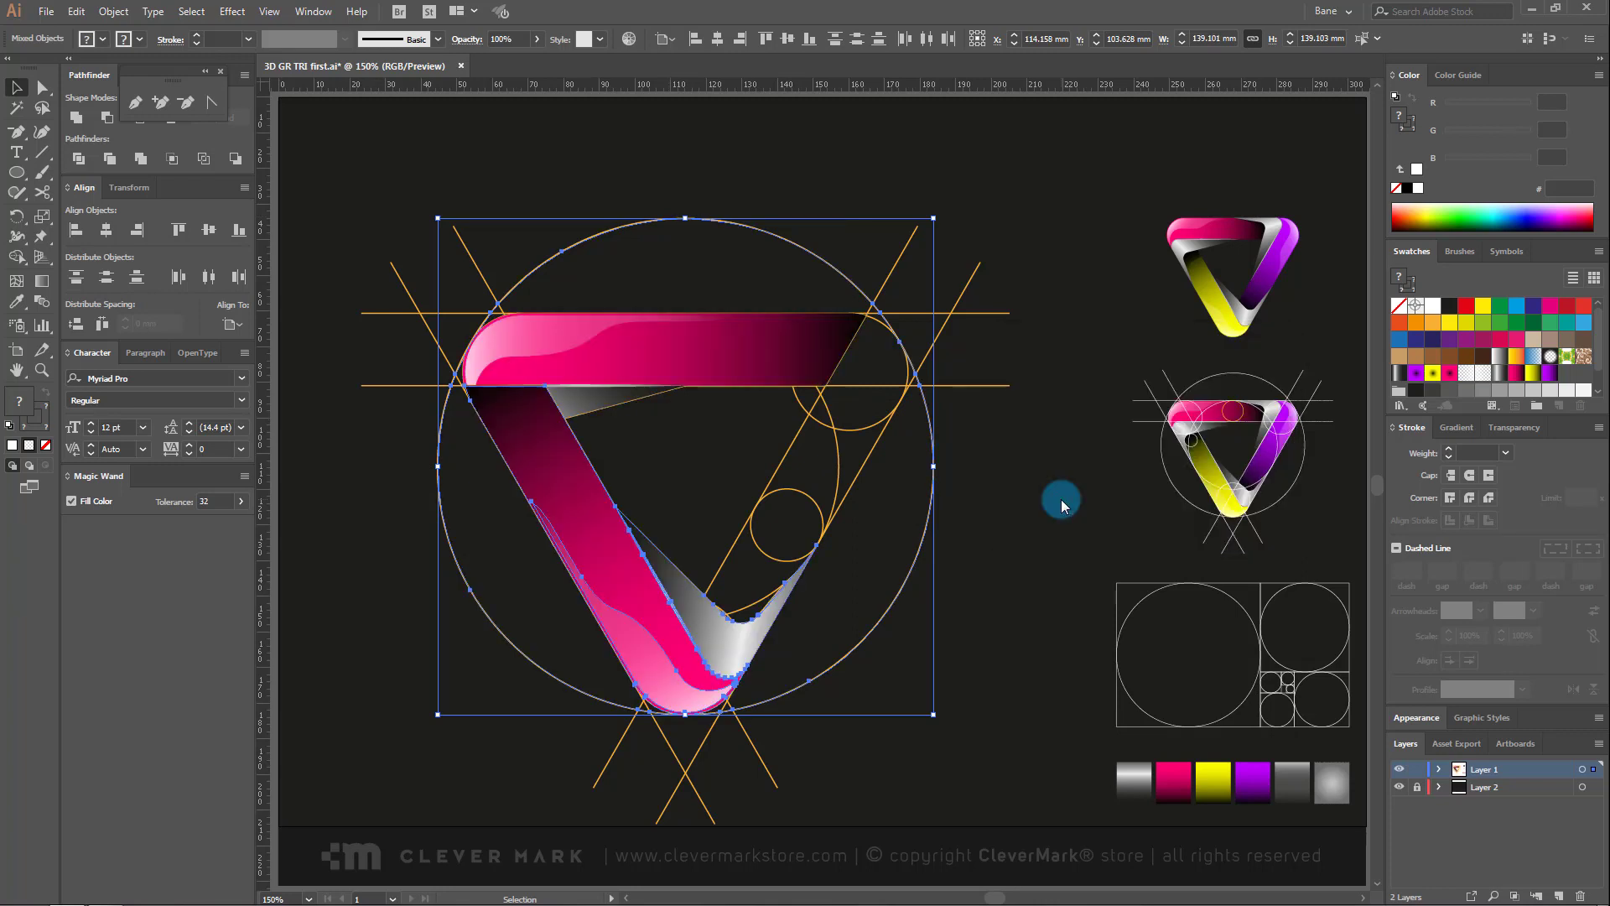
pyautogui.click(638, 442)
pyautogui.click(577, 396)
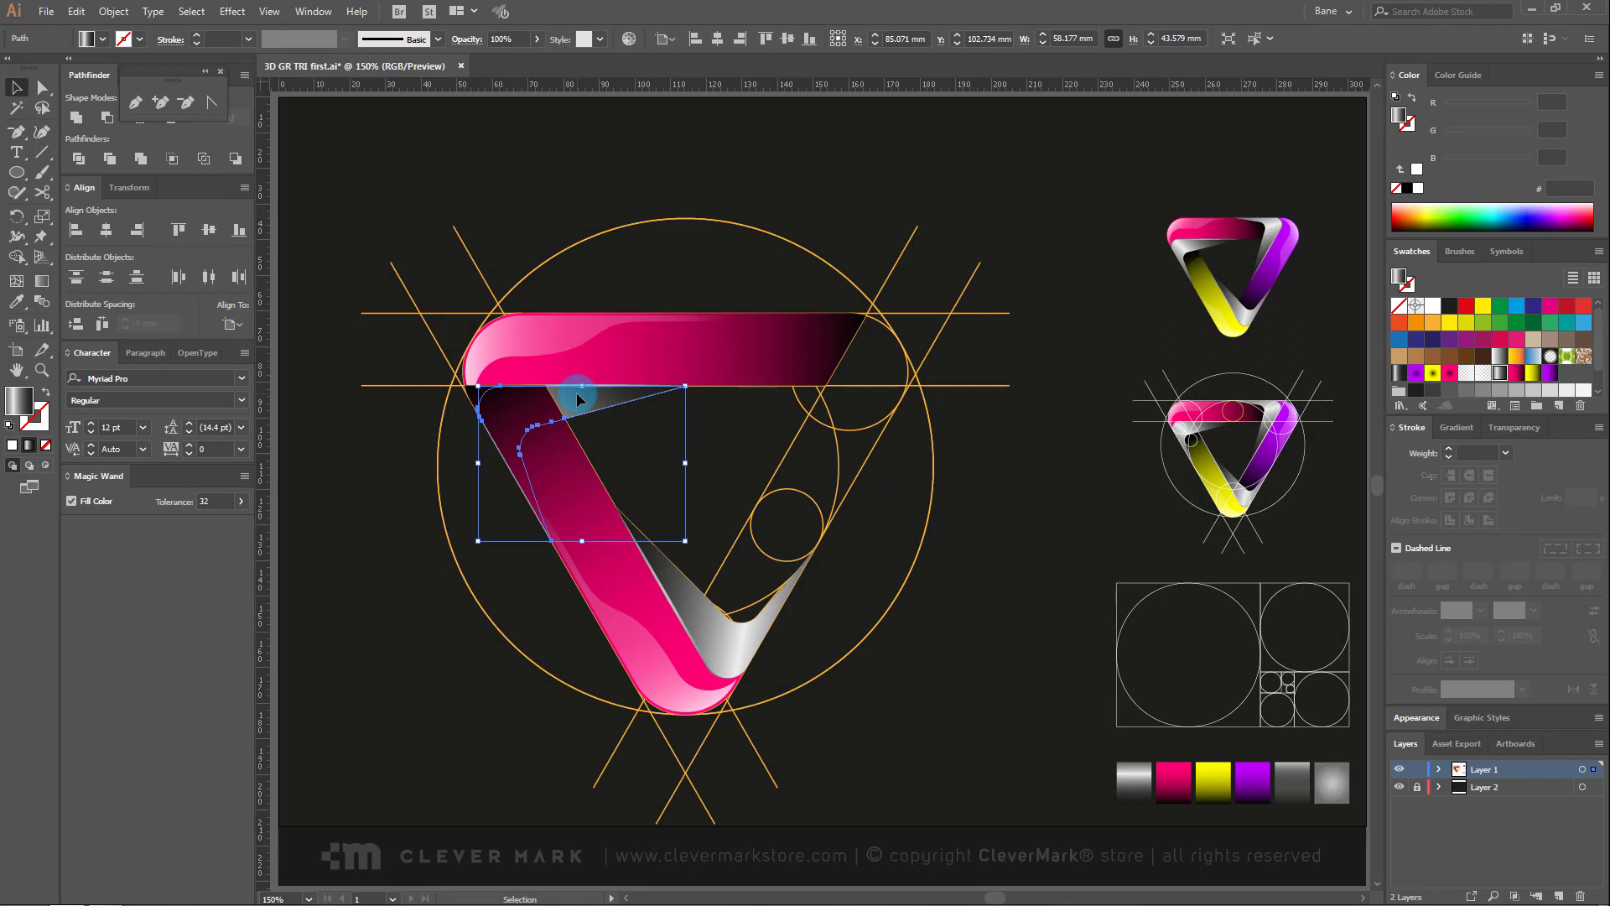
# Step: Bring the glossy highlight path in front of the pink shape
pyautogui.rightClick(577, 390)
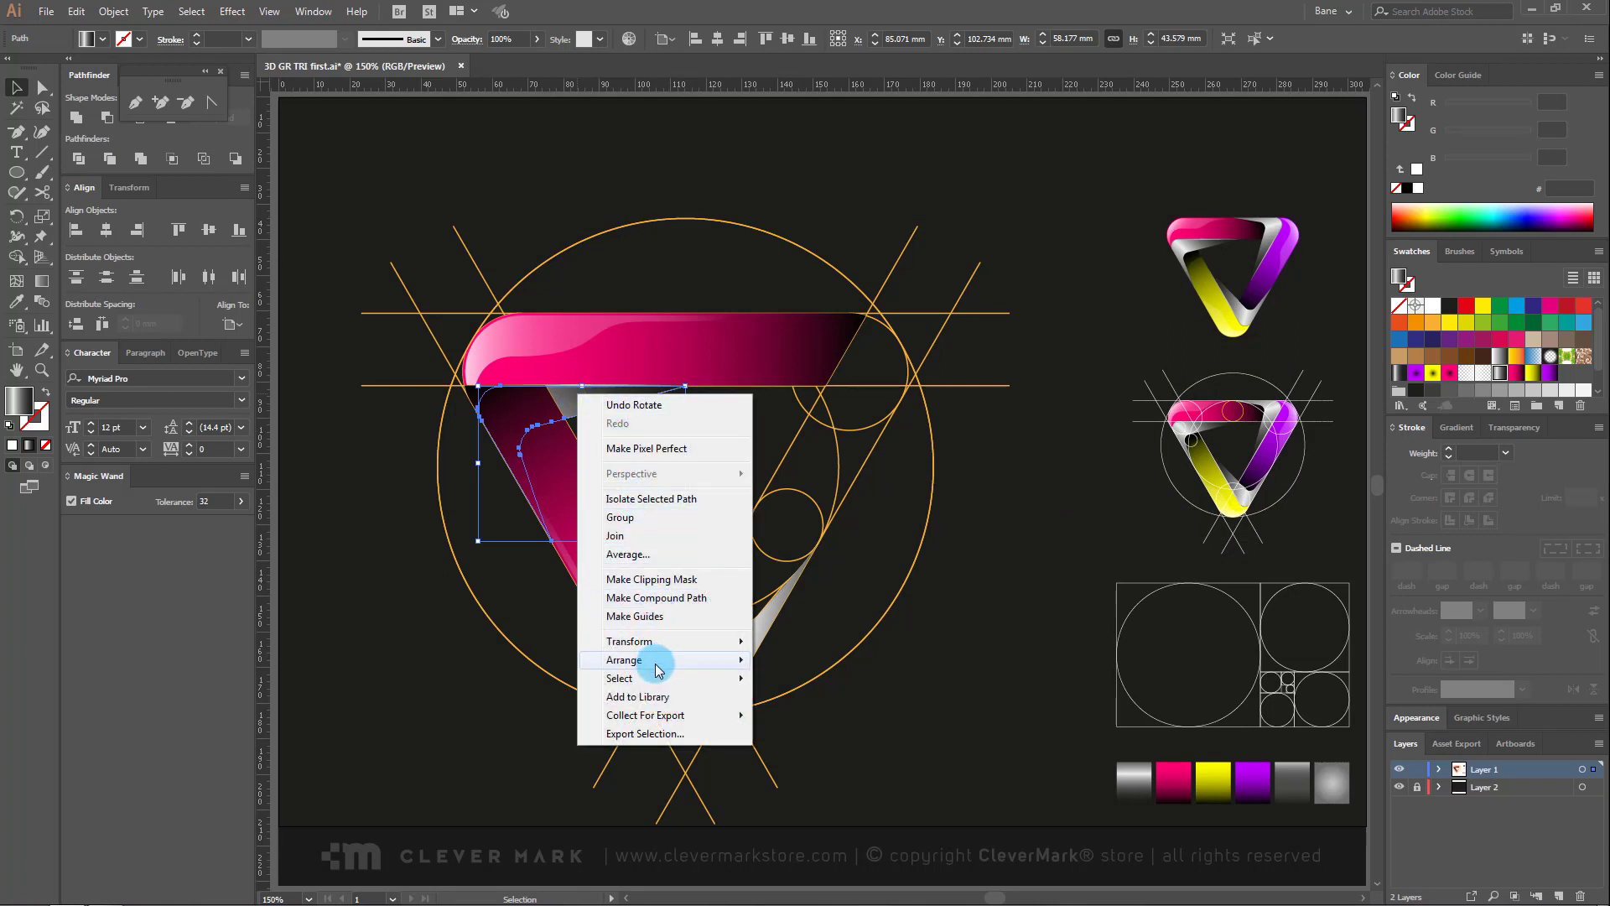
pyautogui.moveTo(658, 669)
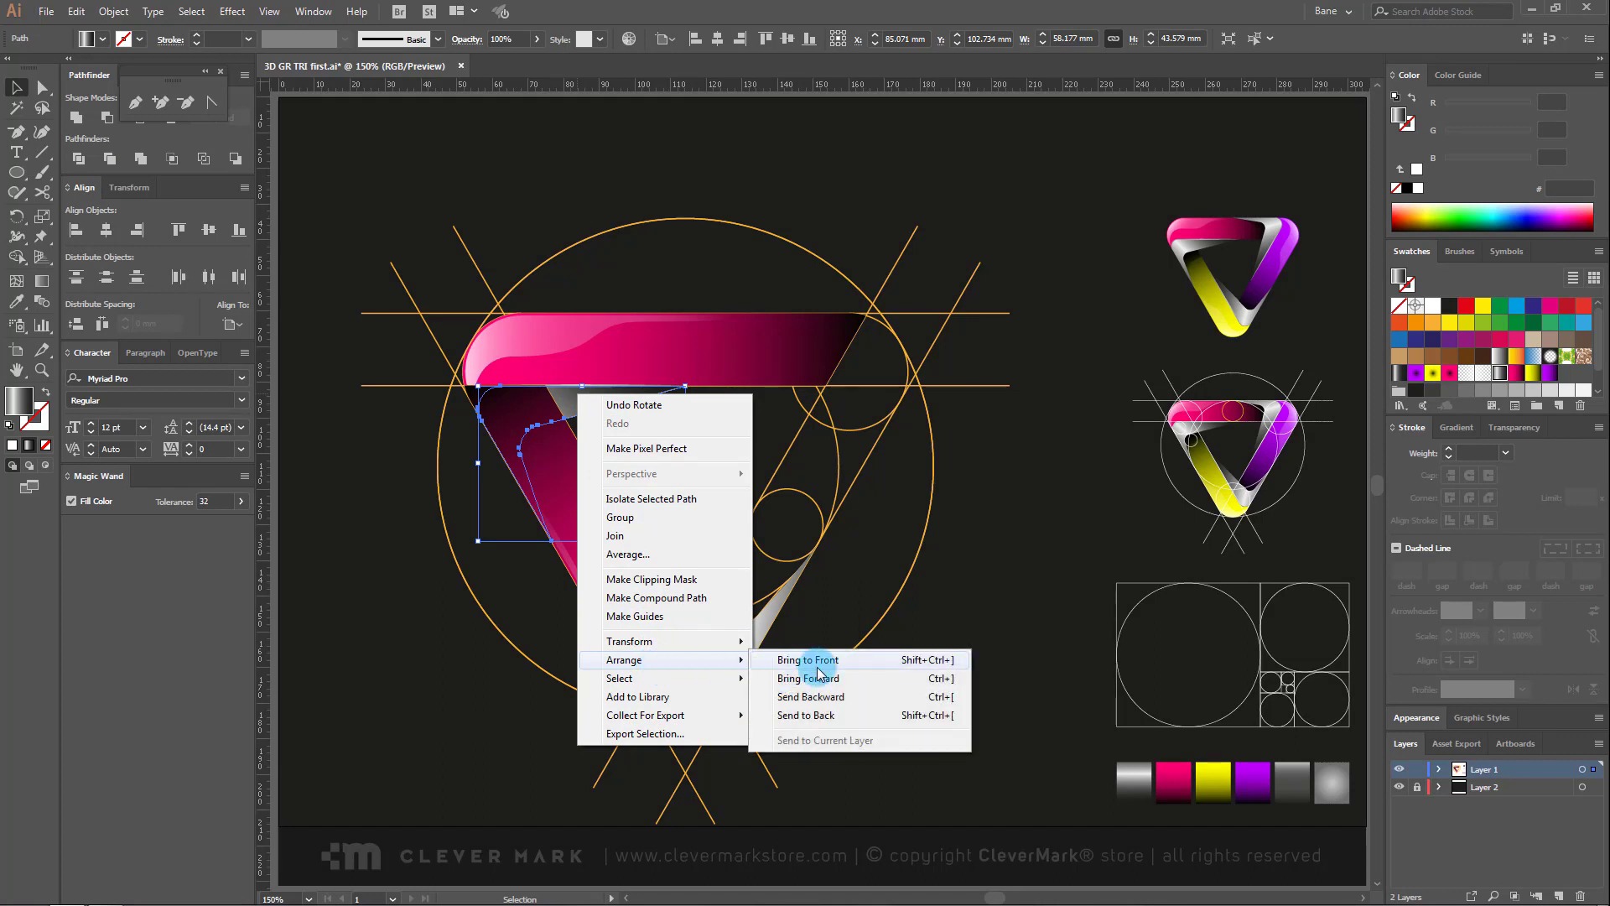
pyautogui.click(808, 660)
# Step: Delete the dark shape's top-left anchor and drag its remaining points to tuck under the pink bar's rounded end
pyautogui.click(42, 371)
pyautogui.moveTo(435, 370); pyautogui.dragTo(659, 577)
pyautogui.click(29, 84)
pyautogui.click(537, 180)
pyautogui.click(185, 104)
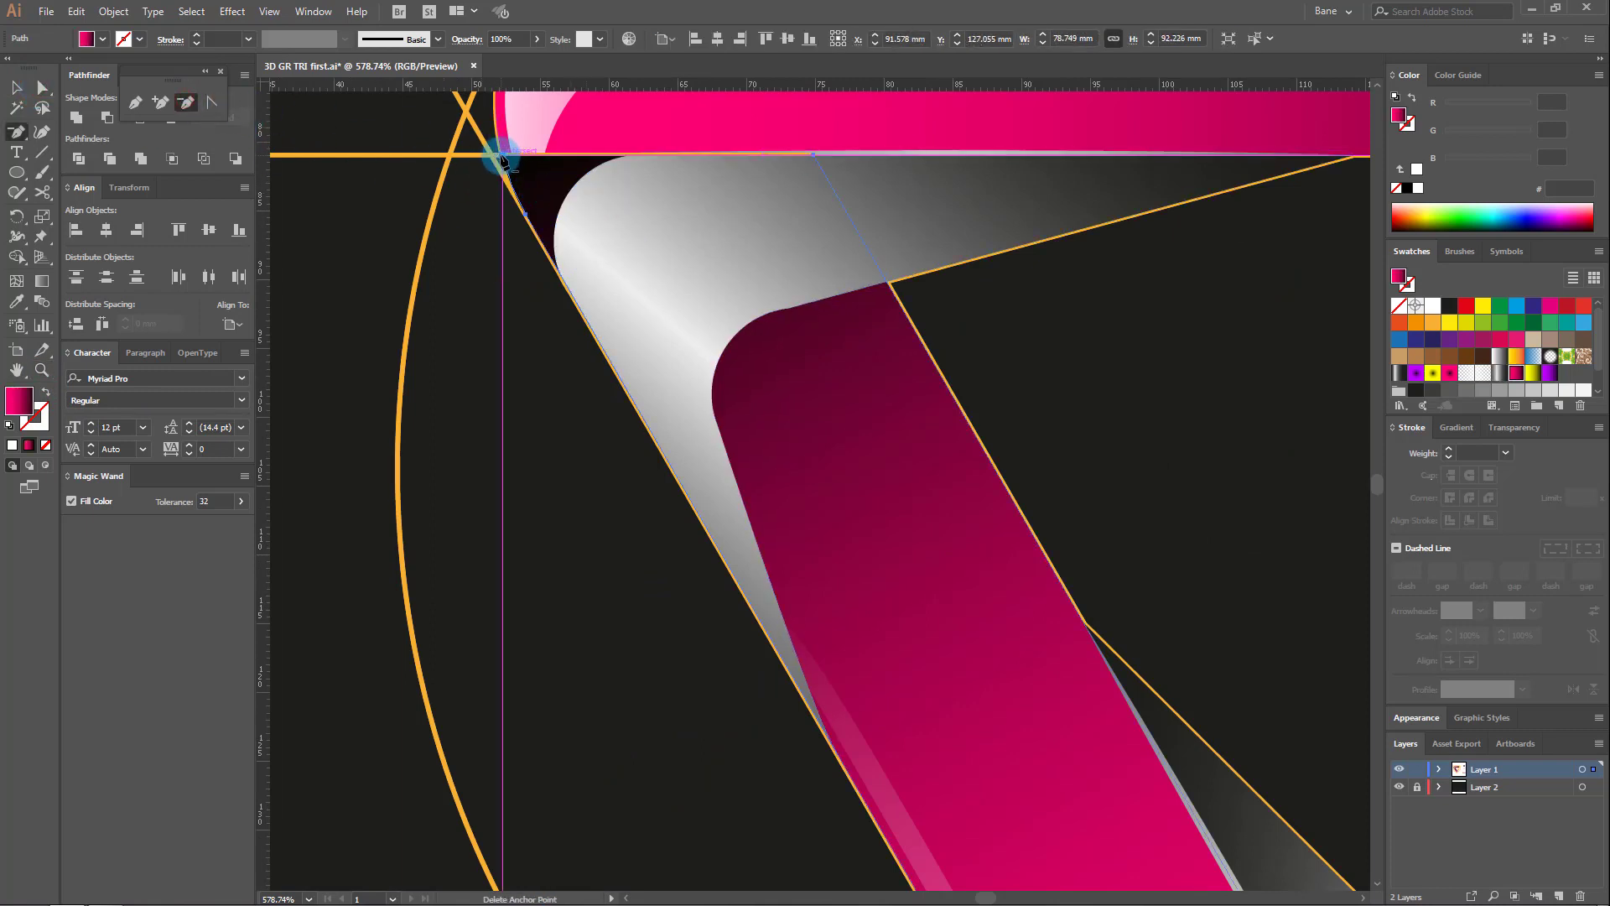
pyautogui.click(515, 165)
pyautogui.click(44, 87)
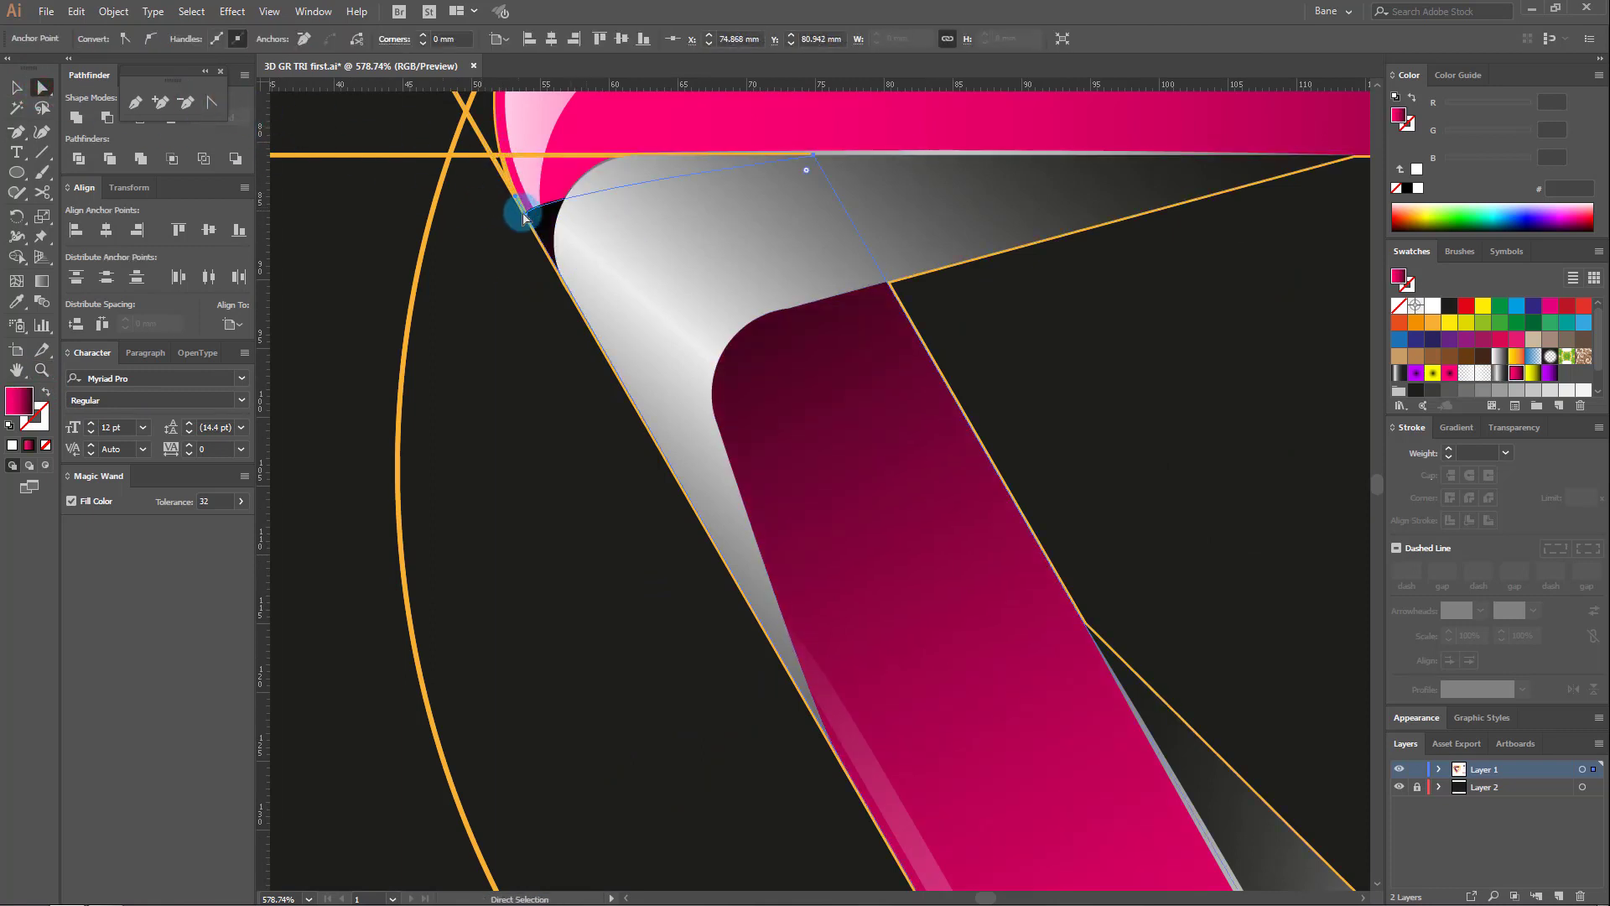
pyautogui.moveTo(525, 218); pyautogui.dragTo(608, 358)
pyautogui.moveTo(818, 160); pyautogui.dragTo(848, 214)
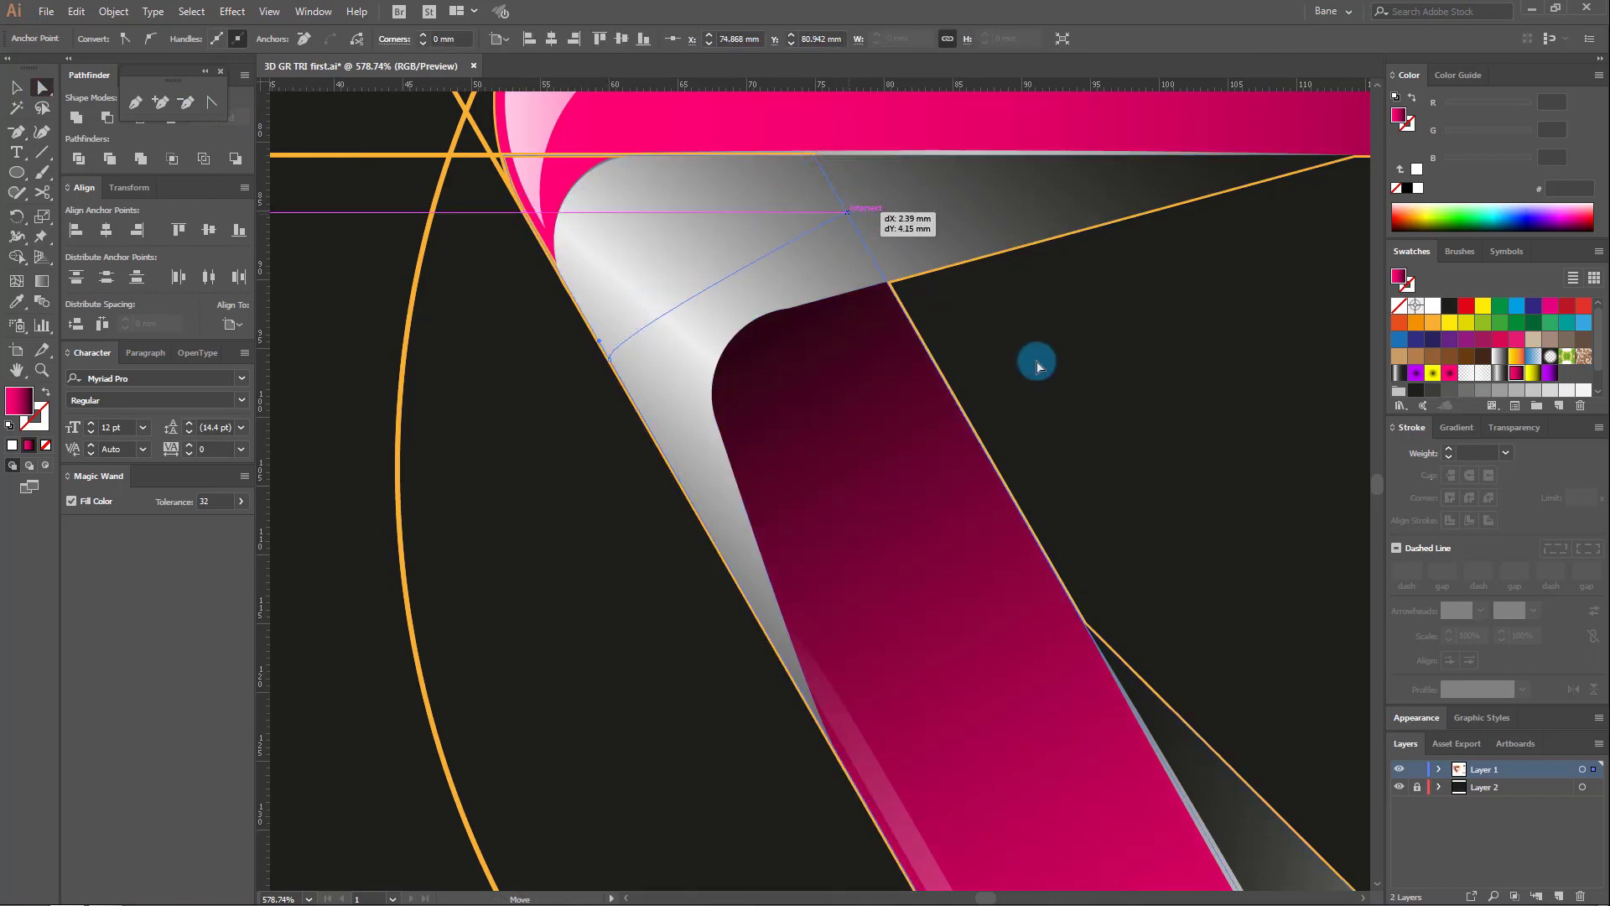
# Step: Deselect and zoom back out to view the whole logo
pyautogui.click(1083, 349)
pyautogui.moveTo(1144, 349); pyautogui.dragTo(1011, 346)
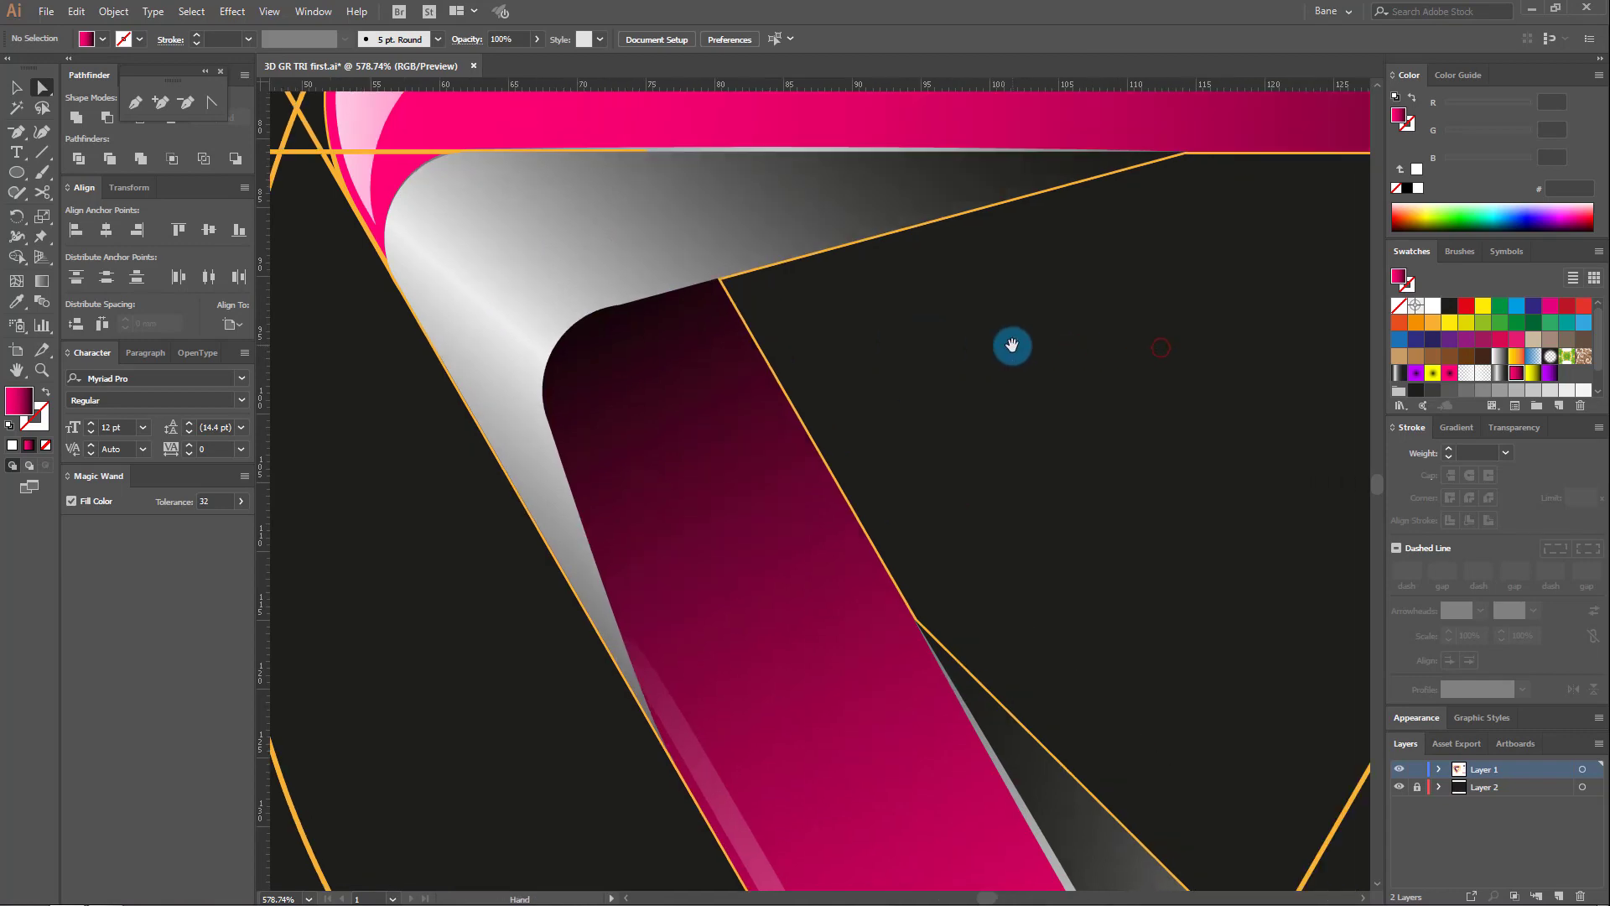
pyautogui.click(48, 370)
pyautogui.scroll(-5, 859, 456)
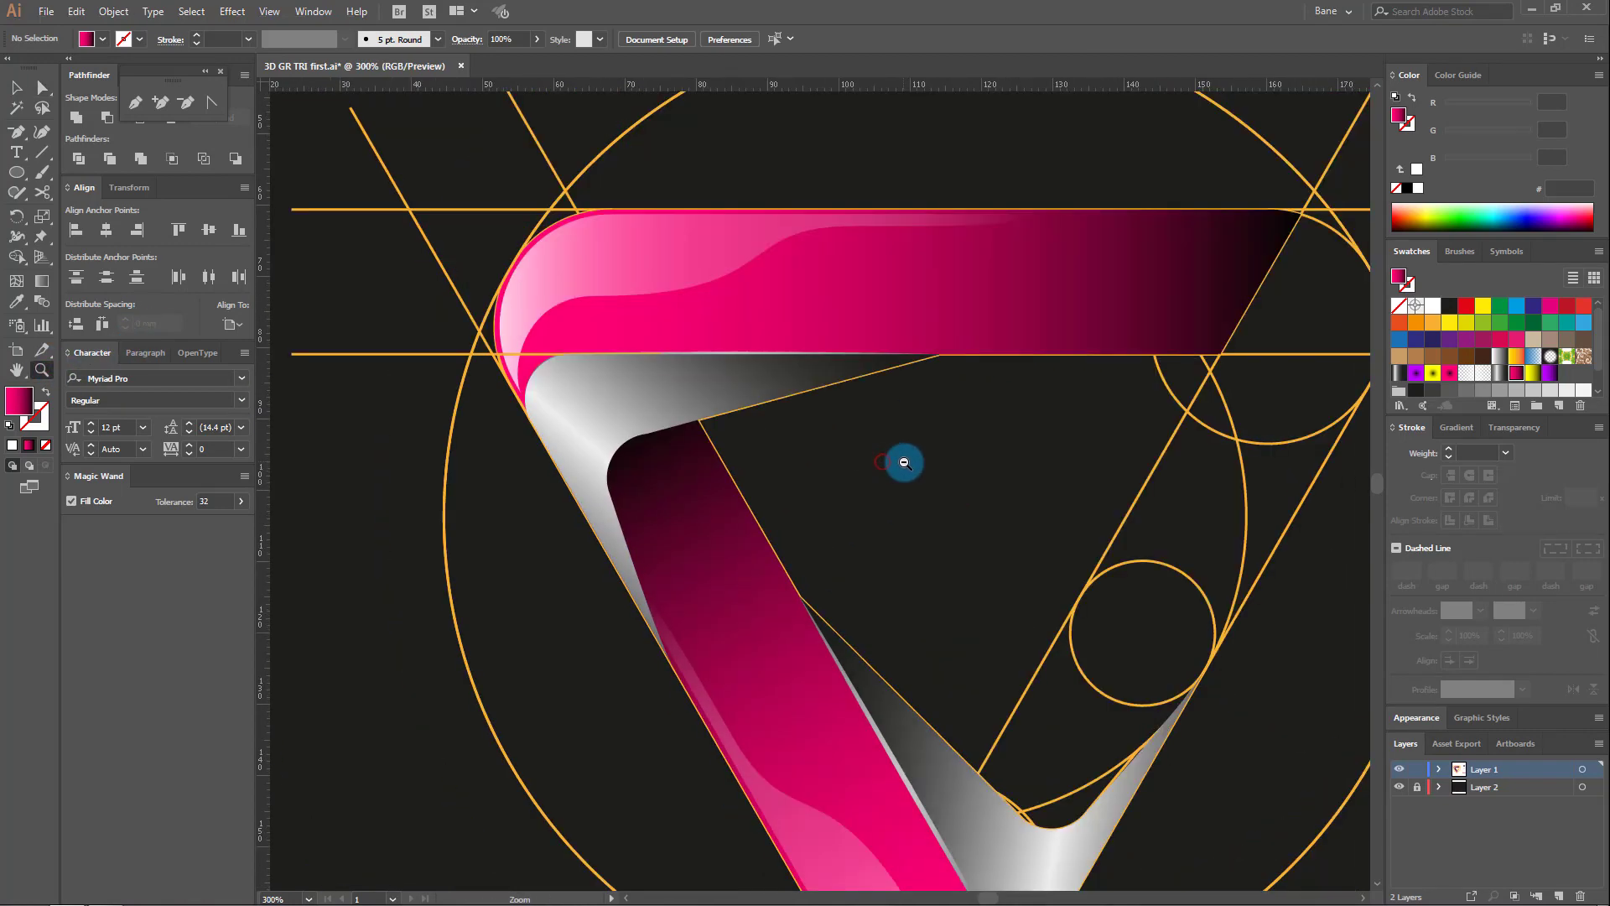
pyautogui.scroll(1, 721, 369)
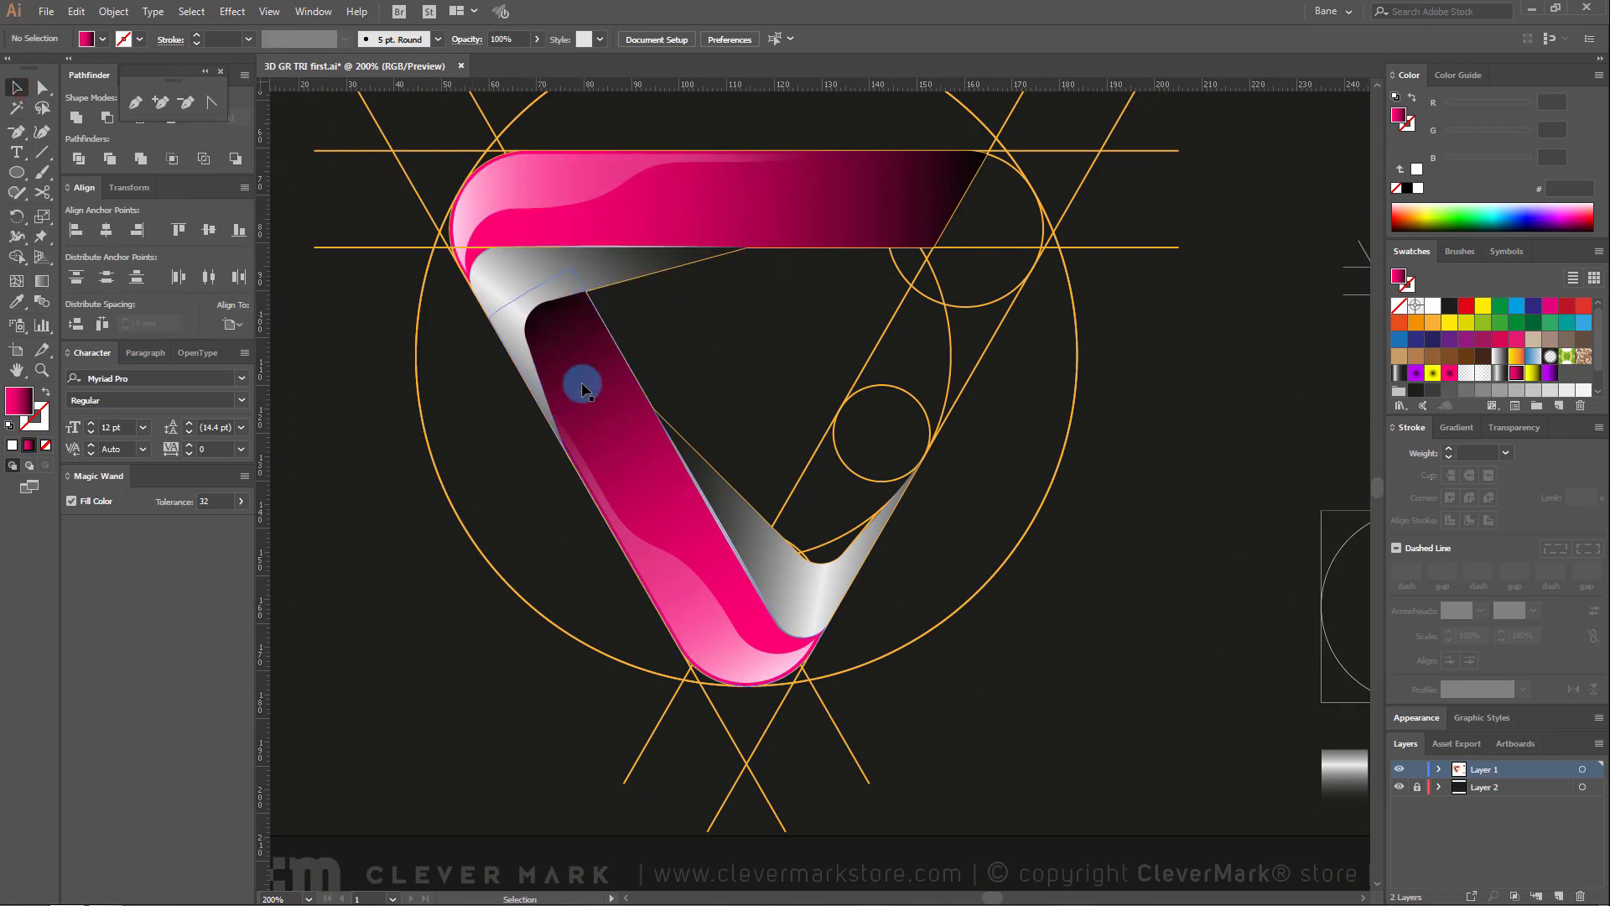
# Step: Delete the grey shading, the thin shape, the pink top bar and the grey top swoosh
pyautogui.press('Delete')
pyautogui.click(553, 286)
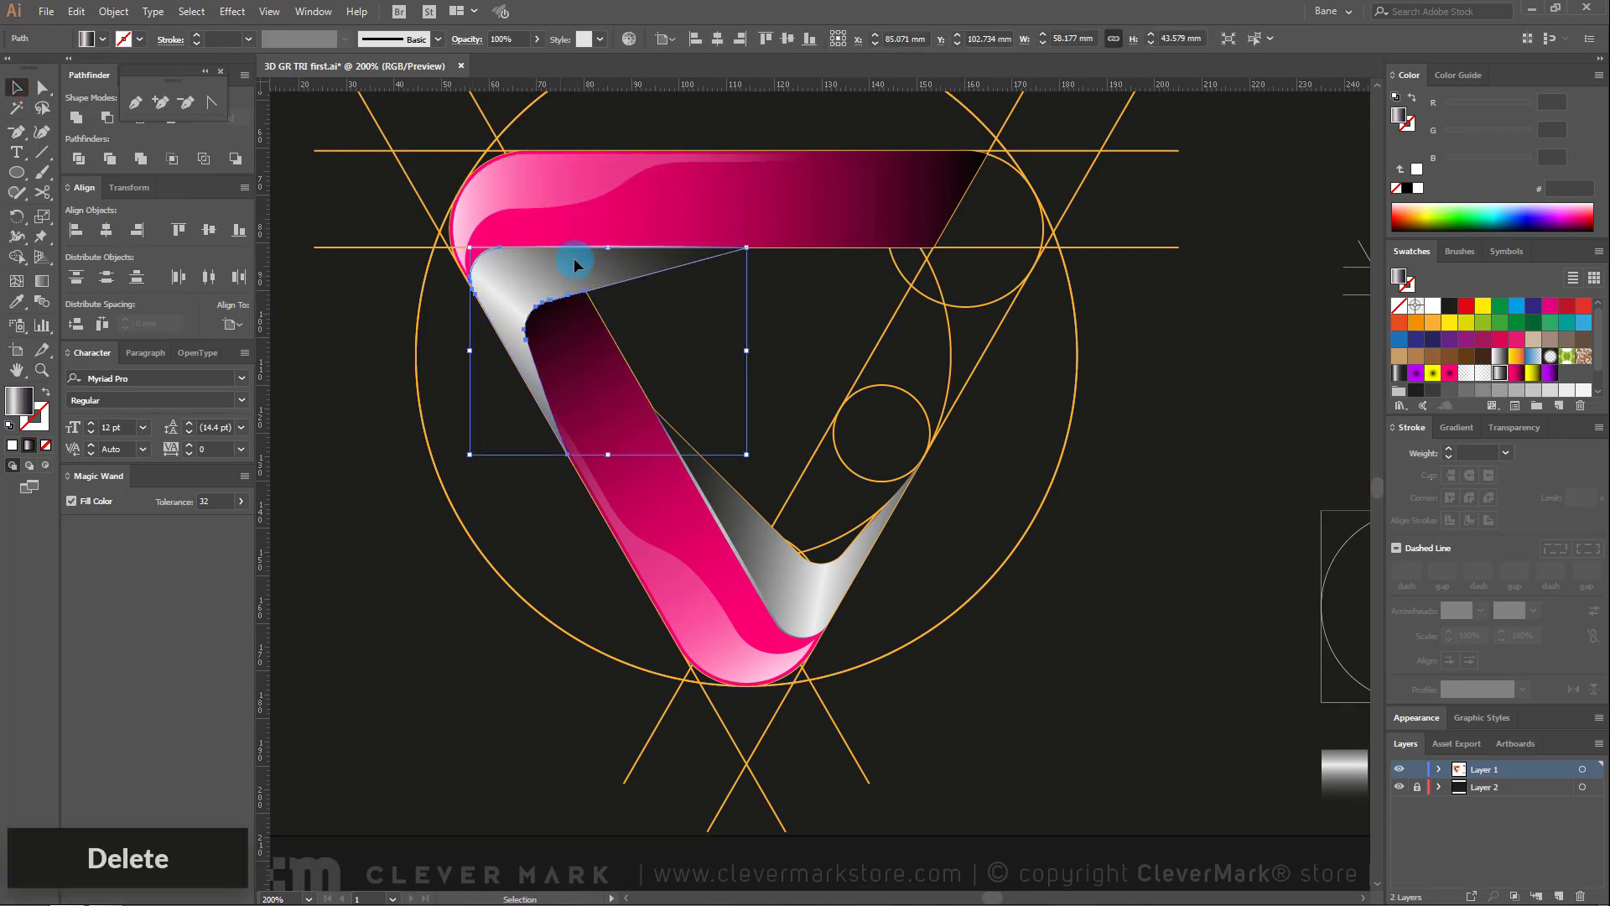
pyautogui.press('Delete')
pyautogui.click(622, 237)
pyautogui.press('Delete')
pyautogui.click(638, 197)
pyautogui.press('Delete')
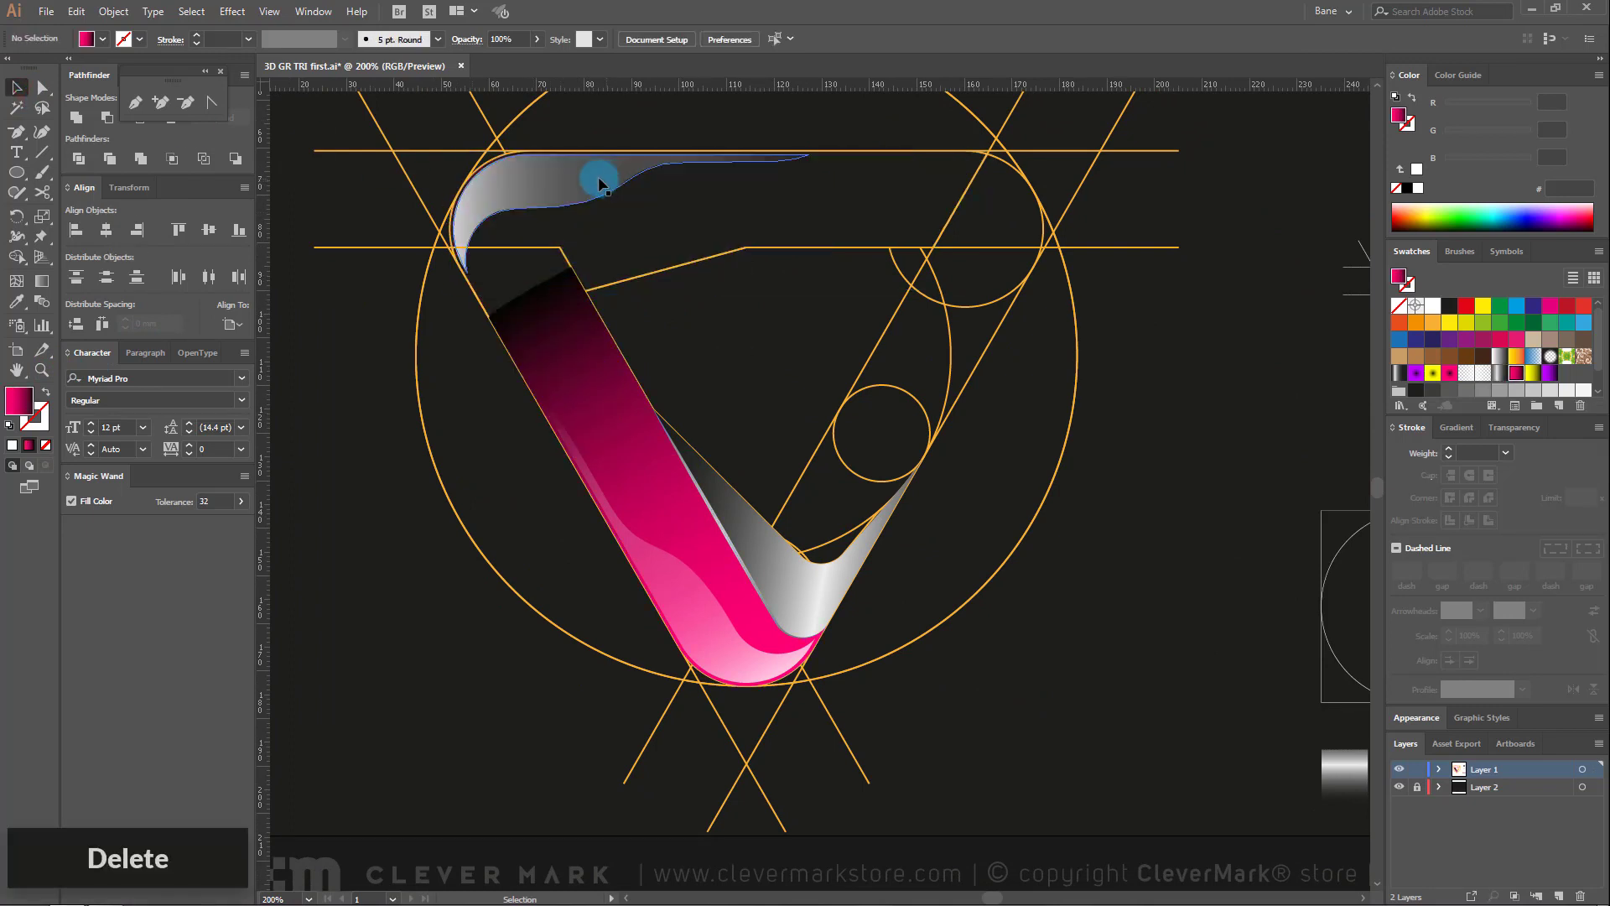
pyautogui.click(589, 183)
pyautogui.press('Delete')
# Step: Select the dark diagonal band, its pink highlight, the grey swoosh and the large guide circle
pyautogui.click(582, 300)
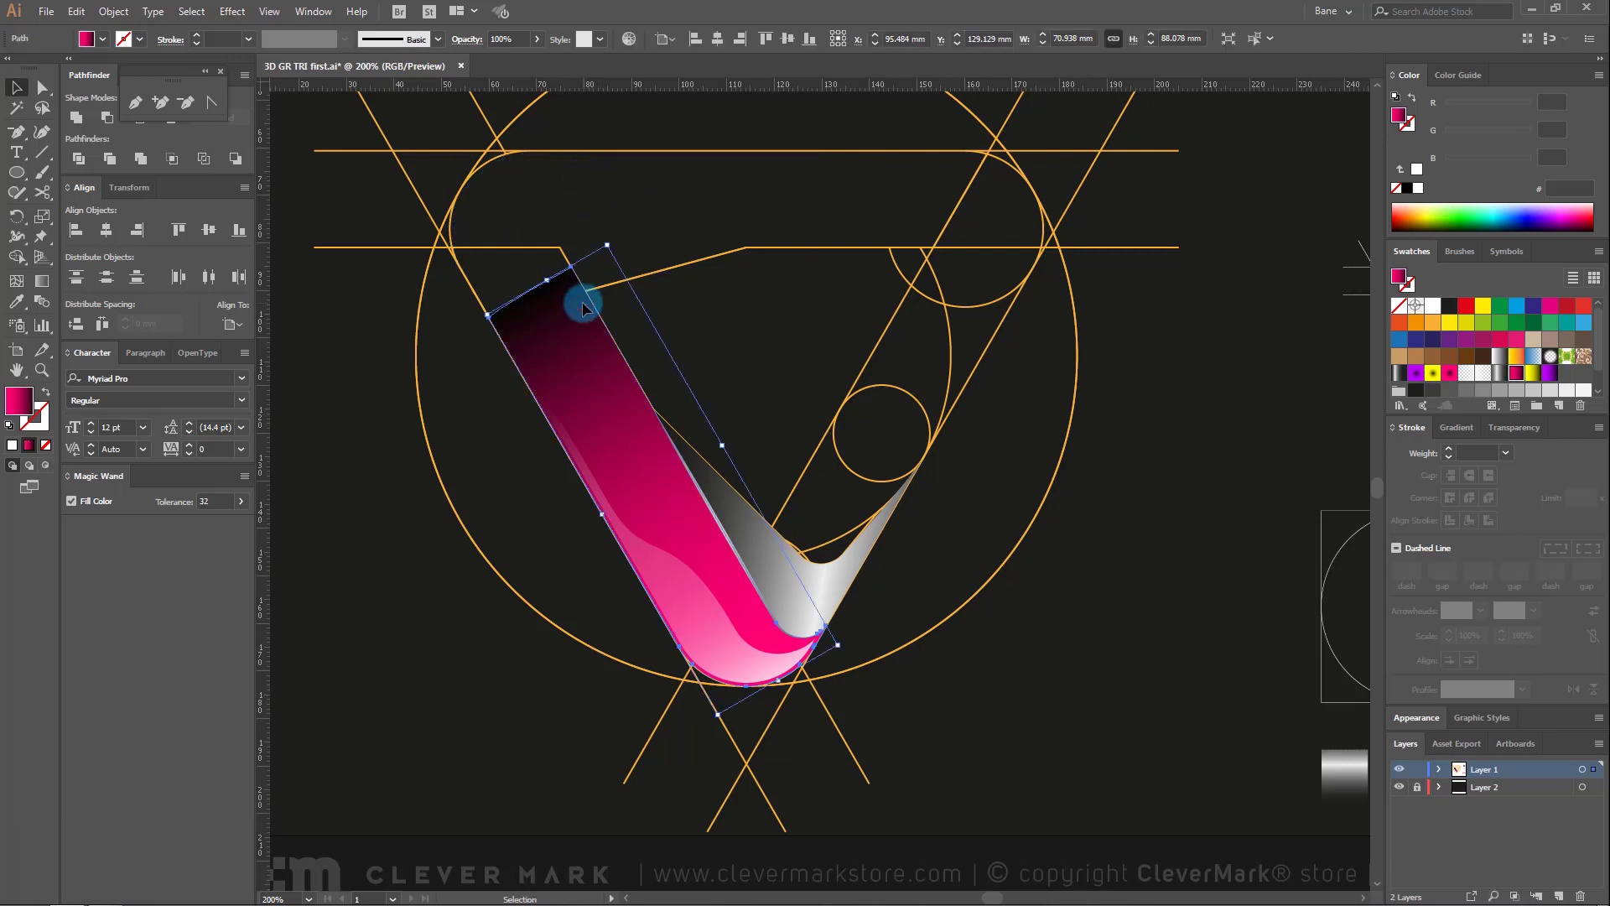
pyautogui.keyDown('shift'); pyautogui.click(652, 571); pyautogui.keyUp('shift')
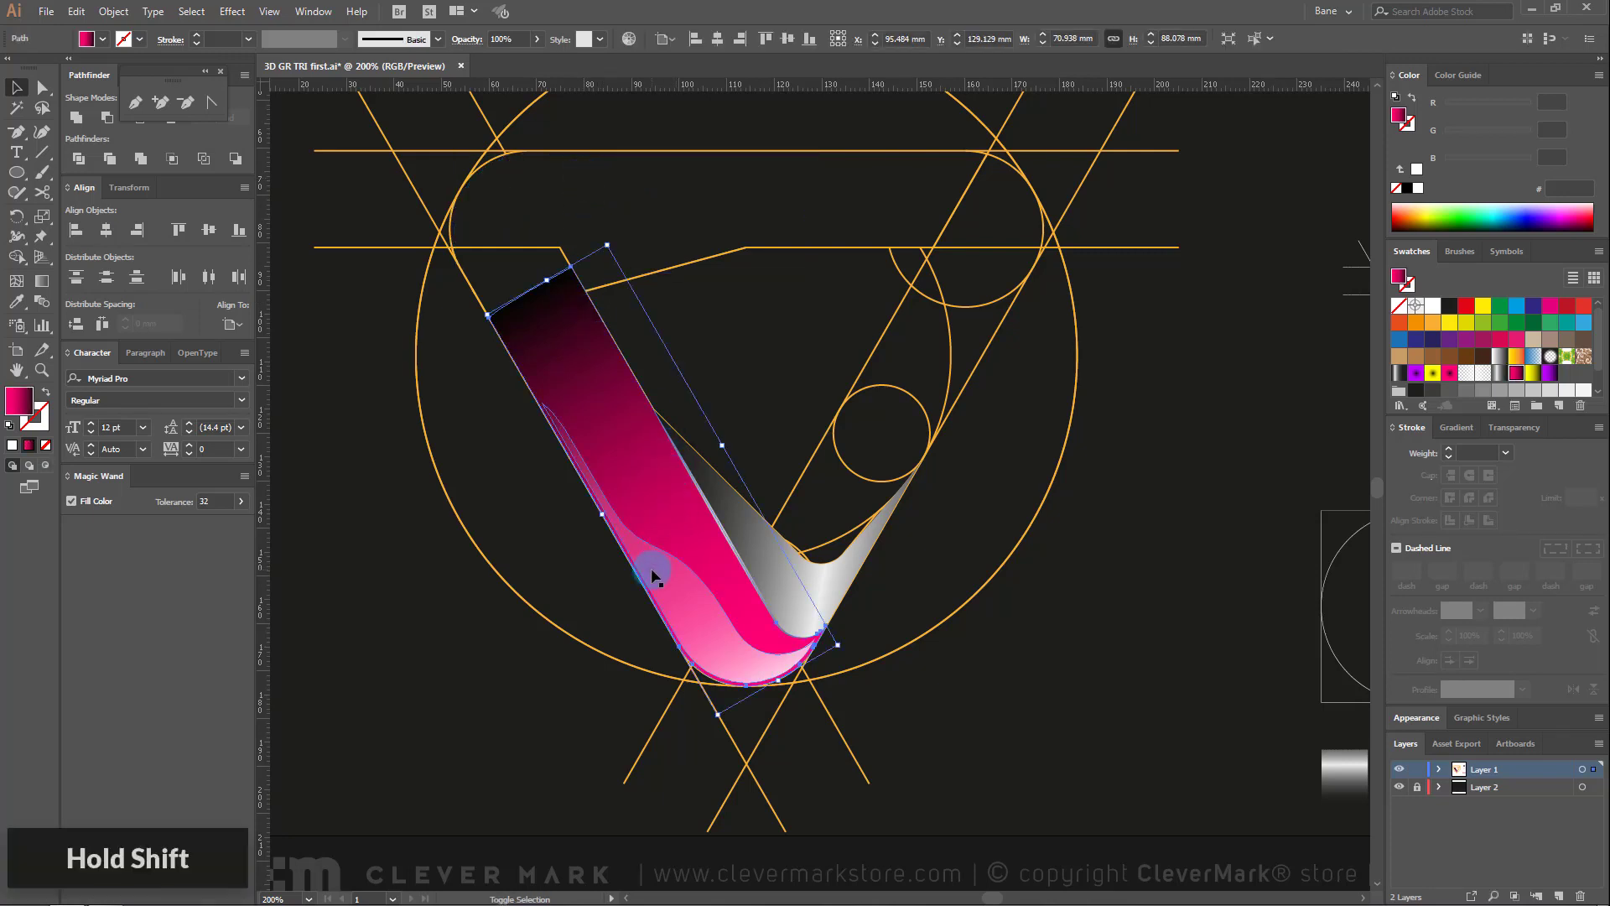
pyautogui.keyDown('shift'); pyautogui.click(722, 514); pyautogui.keyUp('shift')
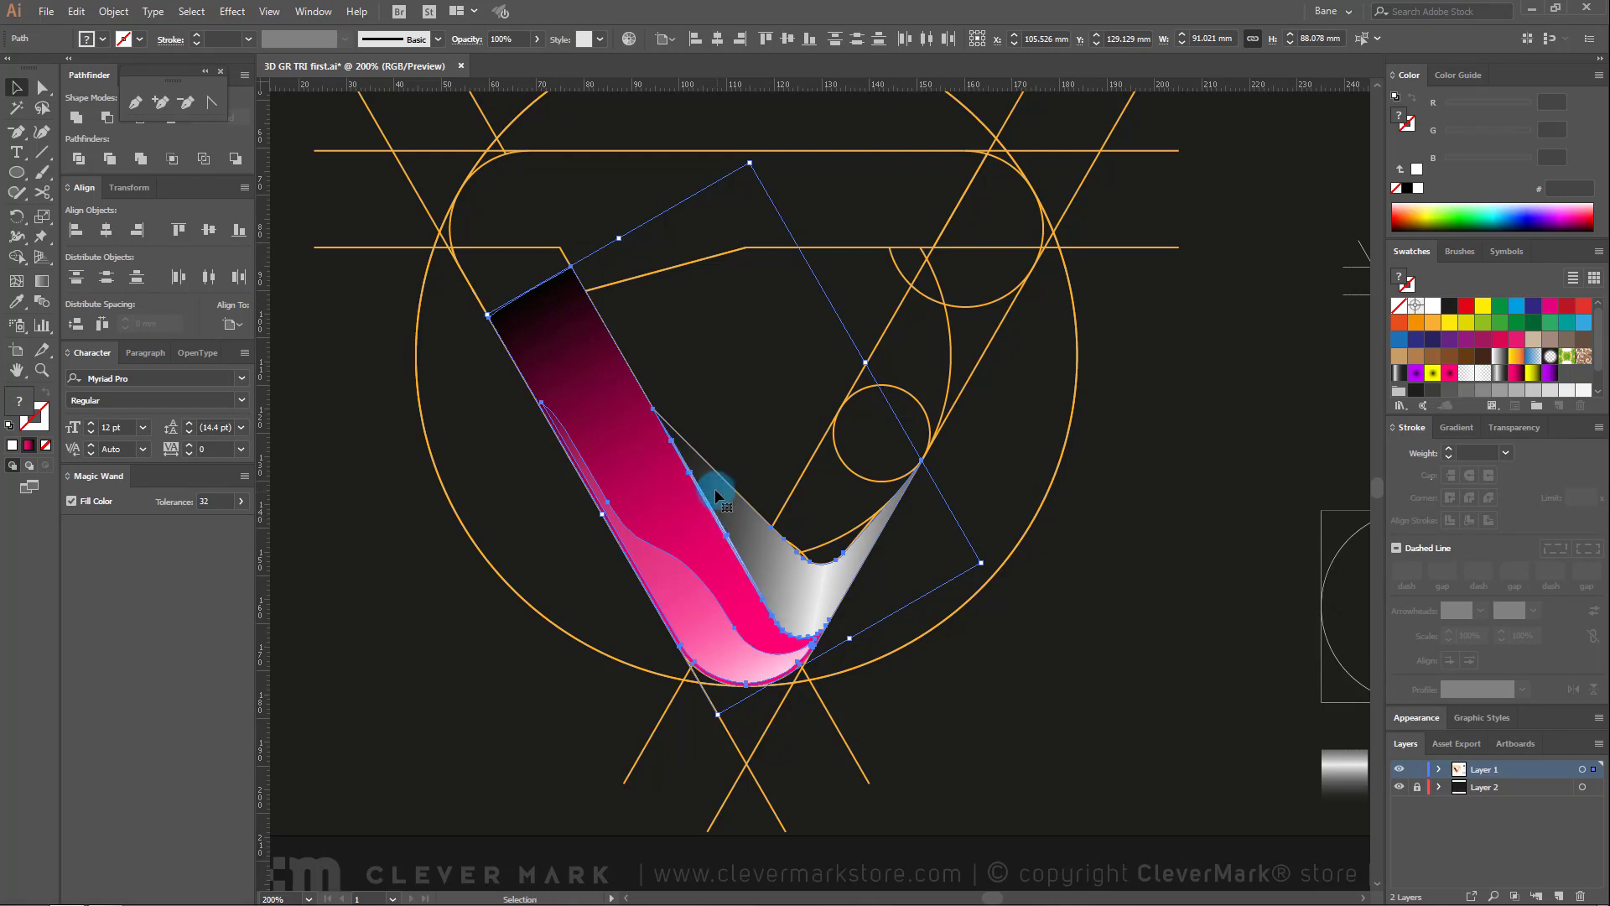
pyautogui.click(41, 372)
pyautogui.moveTo(619, 413); pyautogui.dragTo(711, 418)
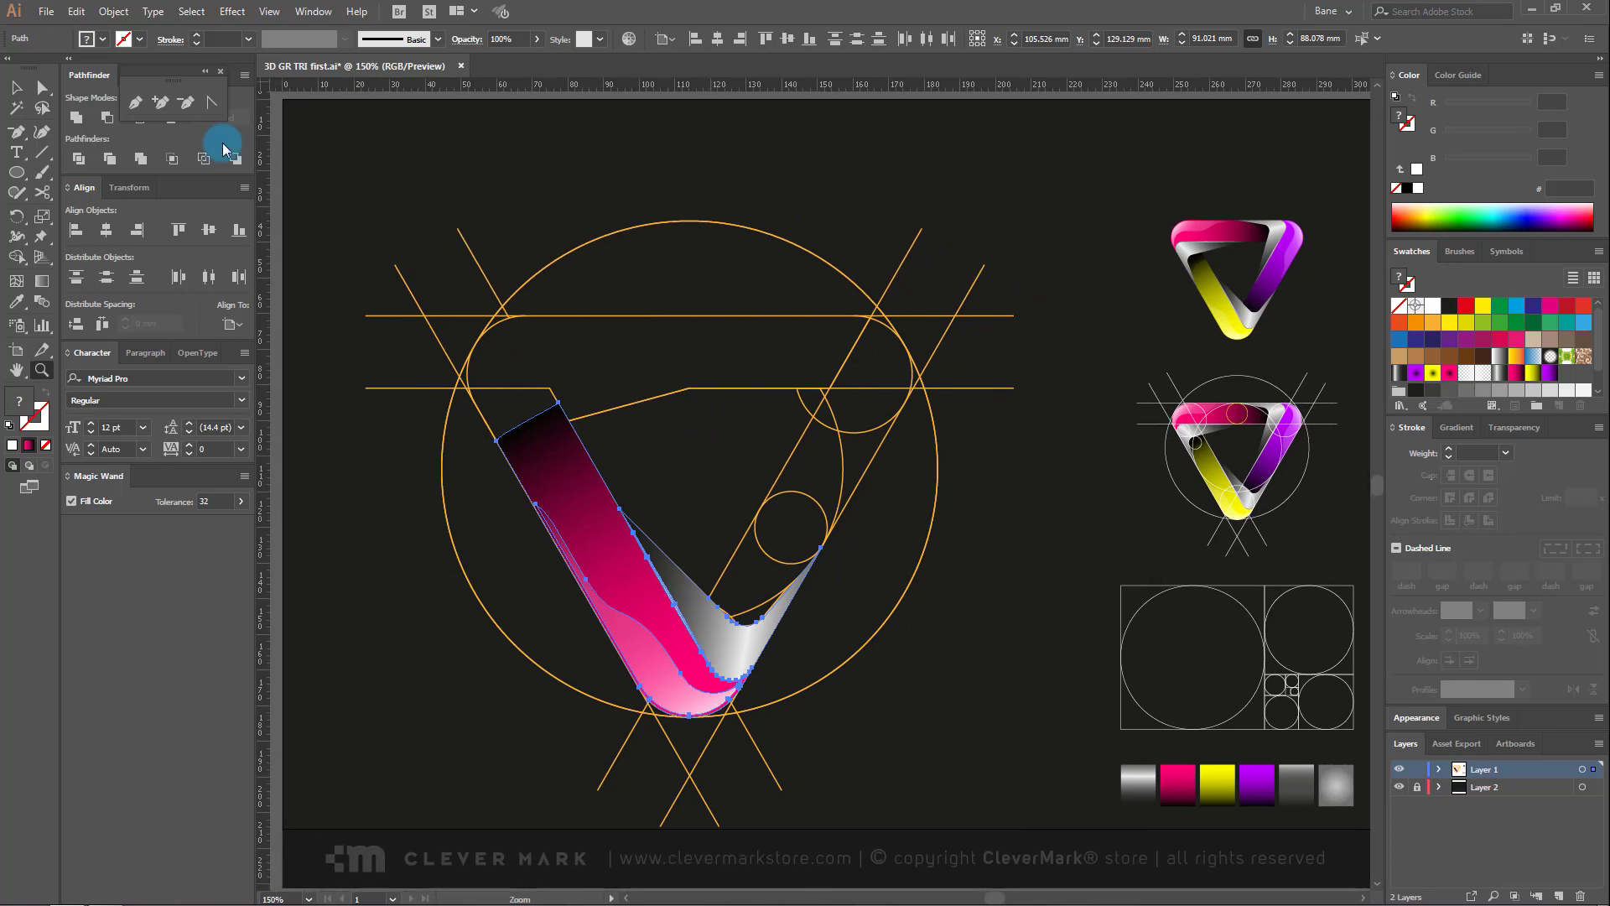
pyautogui.click(16, 86)
pyautogui.click(577, 568)
pyautogui.keyDown('shift'); pyautogui.click(522, 653); pyautogui.keyUp('shift')
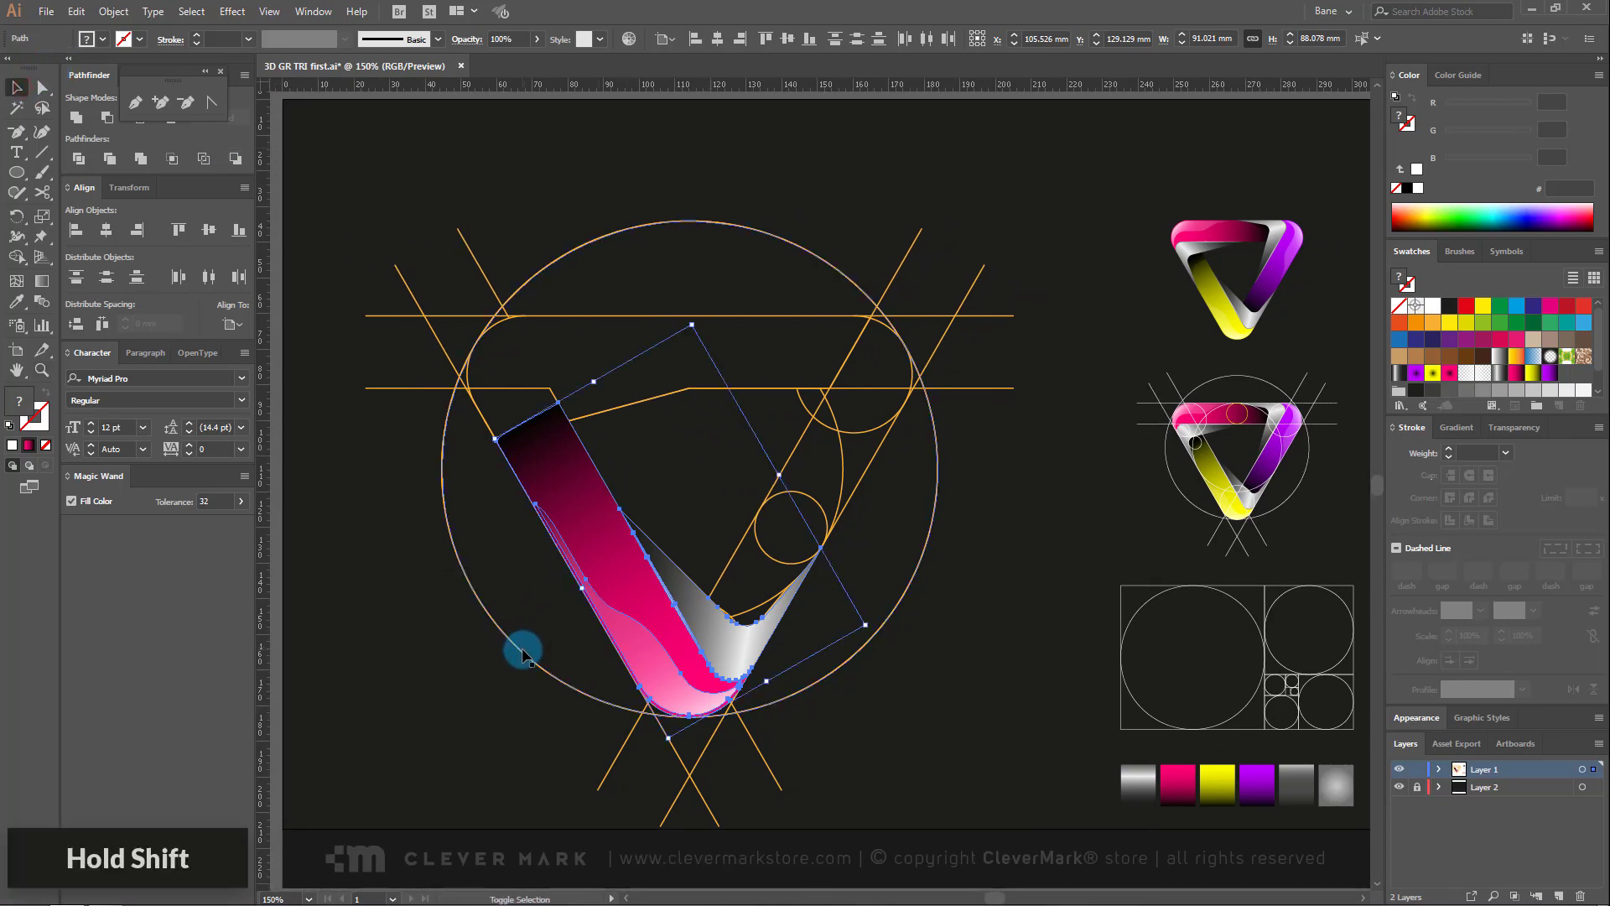
pyautogui.keyDown('shift'); pyautogui.click(523, 653); pyautogui.keyUp('shift')
# Step: Make a 120° rotated copy of the band and repeat it with Ctrl+D to complete the three arms
pyautogui.rightClick(617, 545)
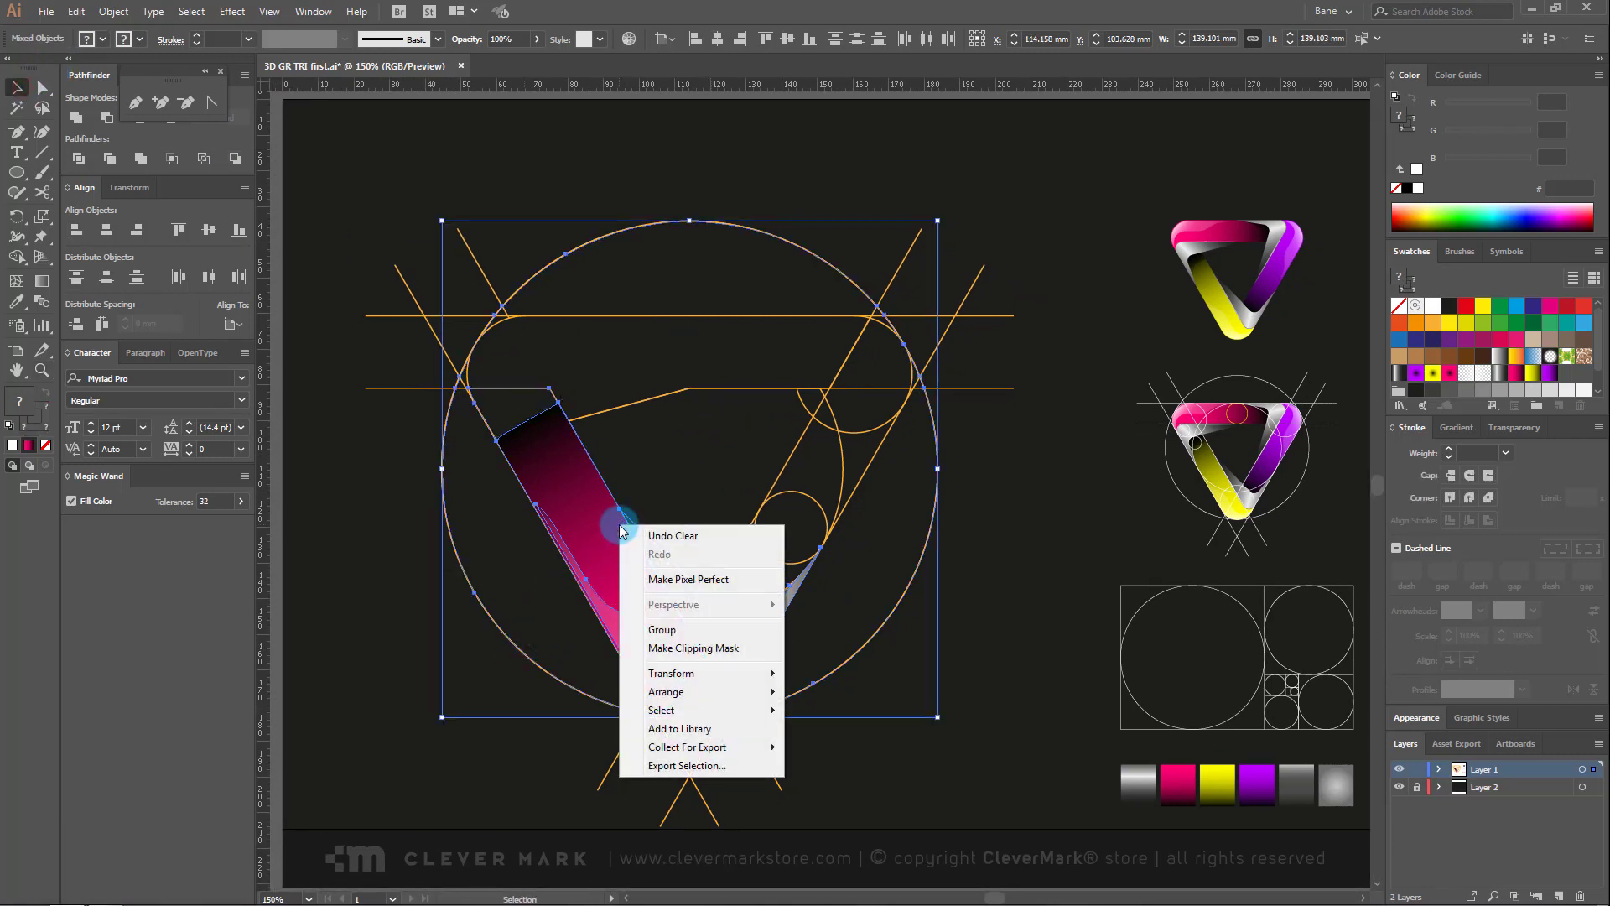
pyautogui.moveTo(699, 676)
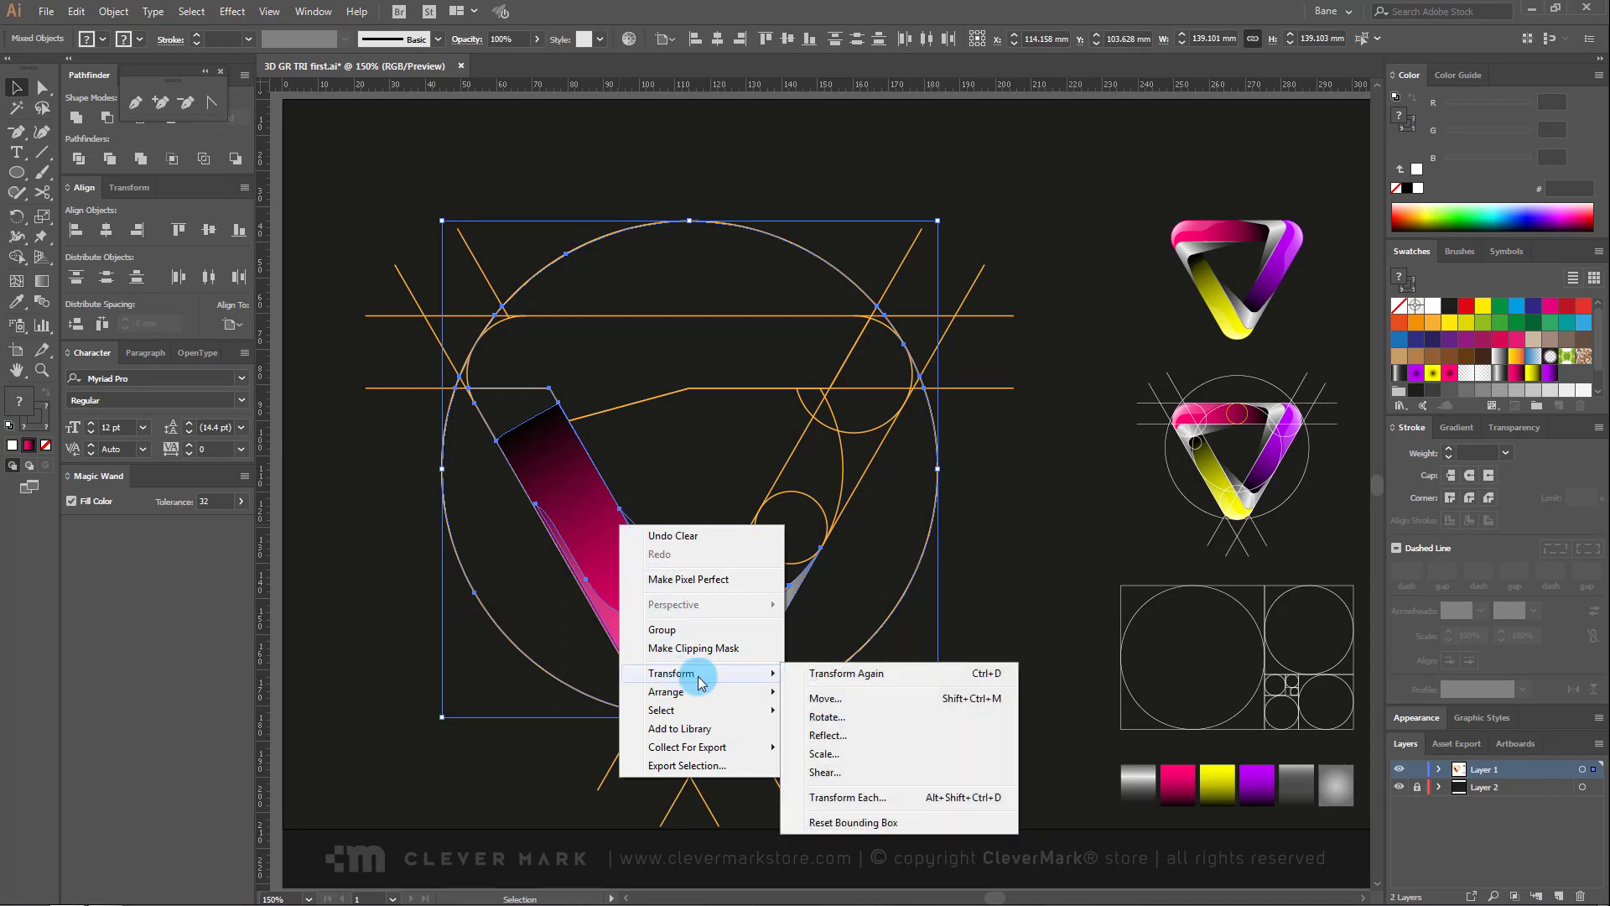
pyautogui.click(826, 717)
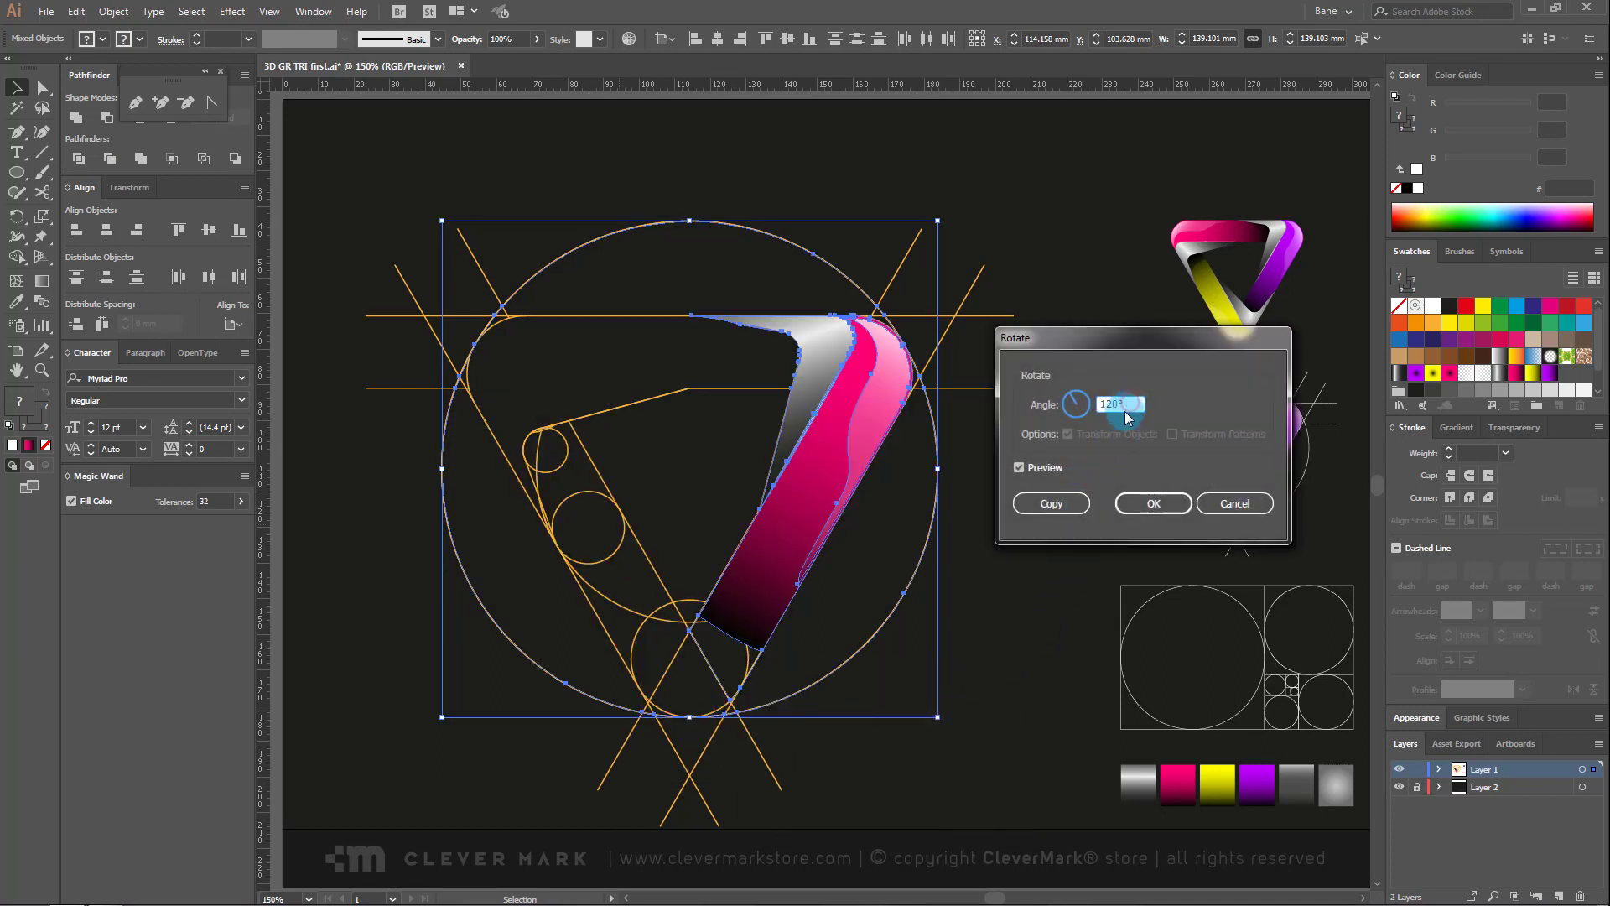
pyautogui.click(1059, 505)
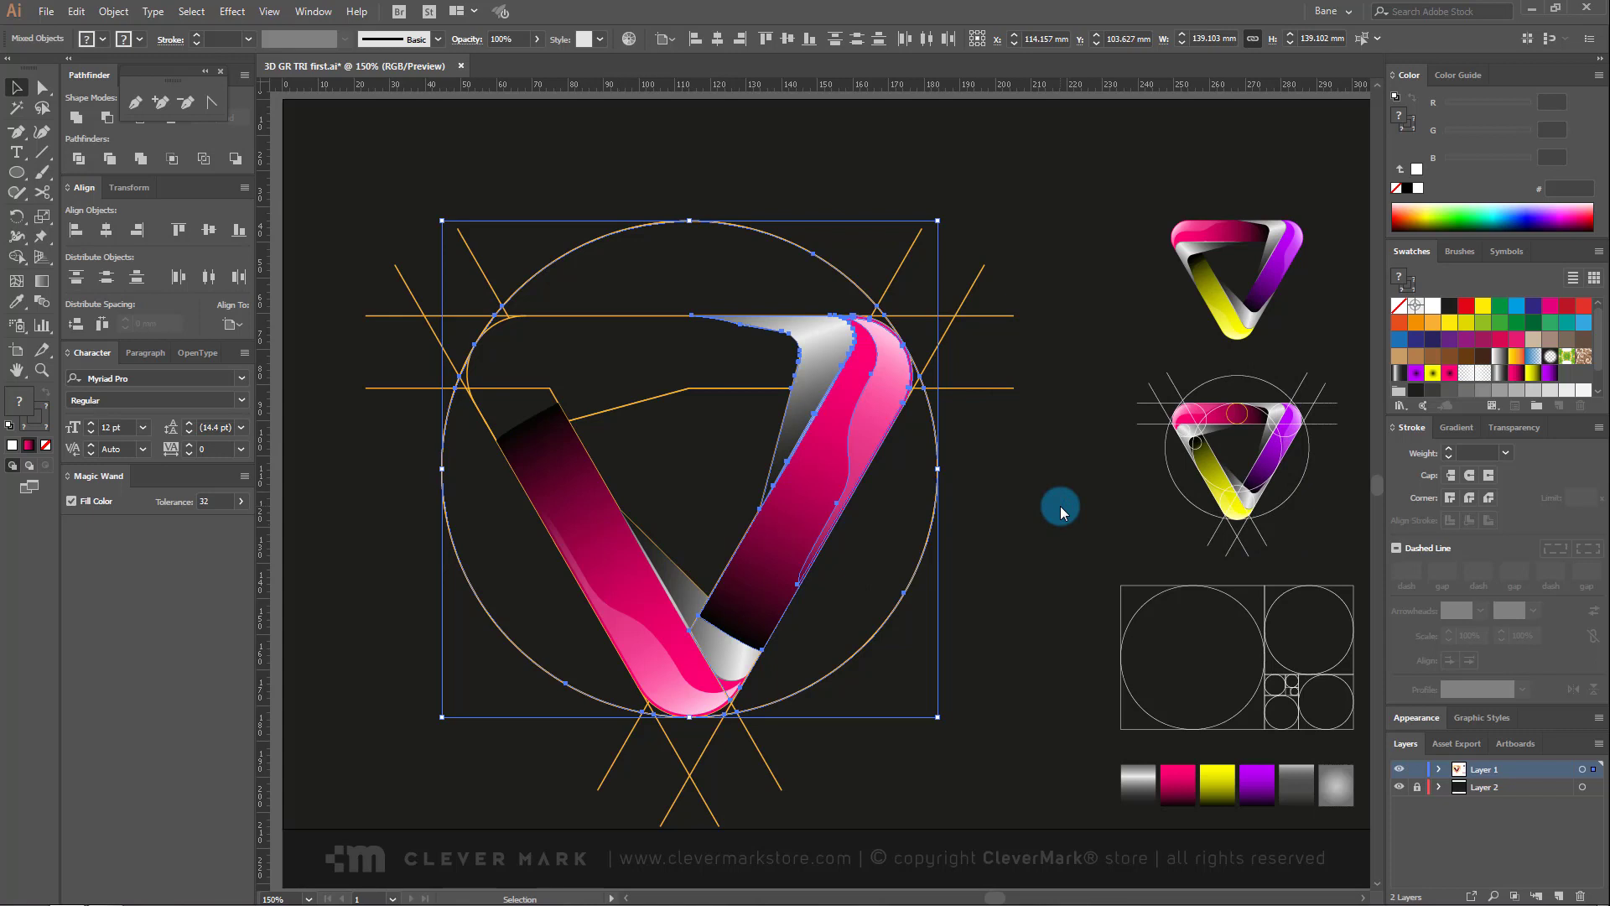
pyautogui.hotkey('ctrl', 'd')
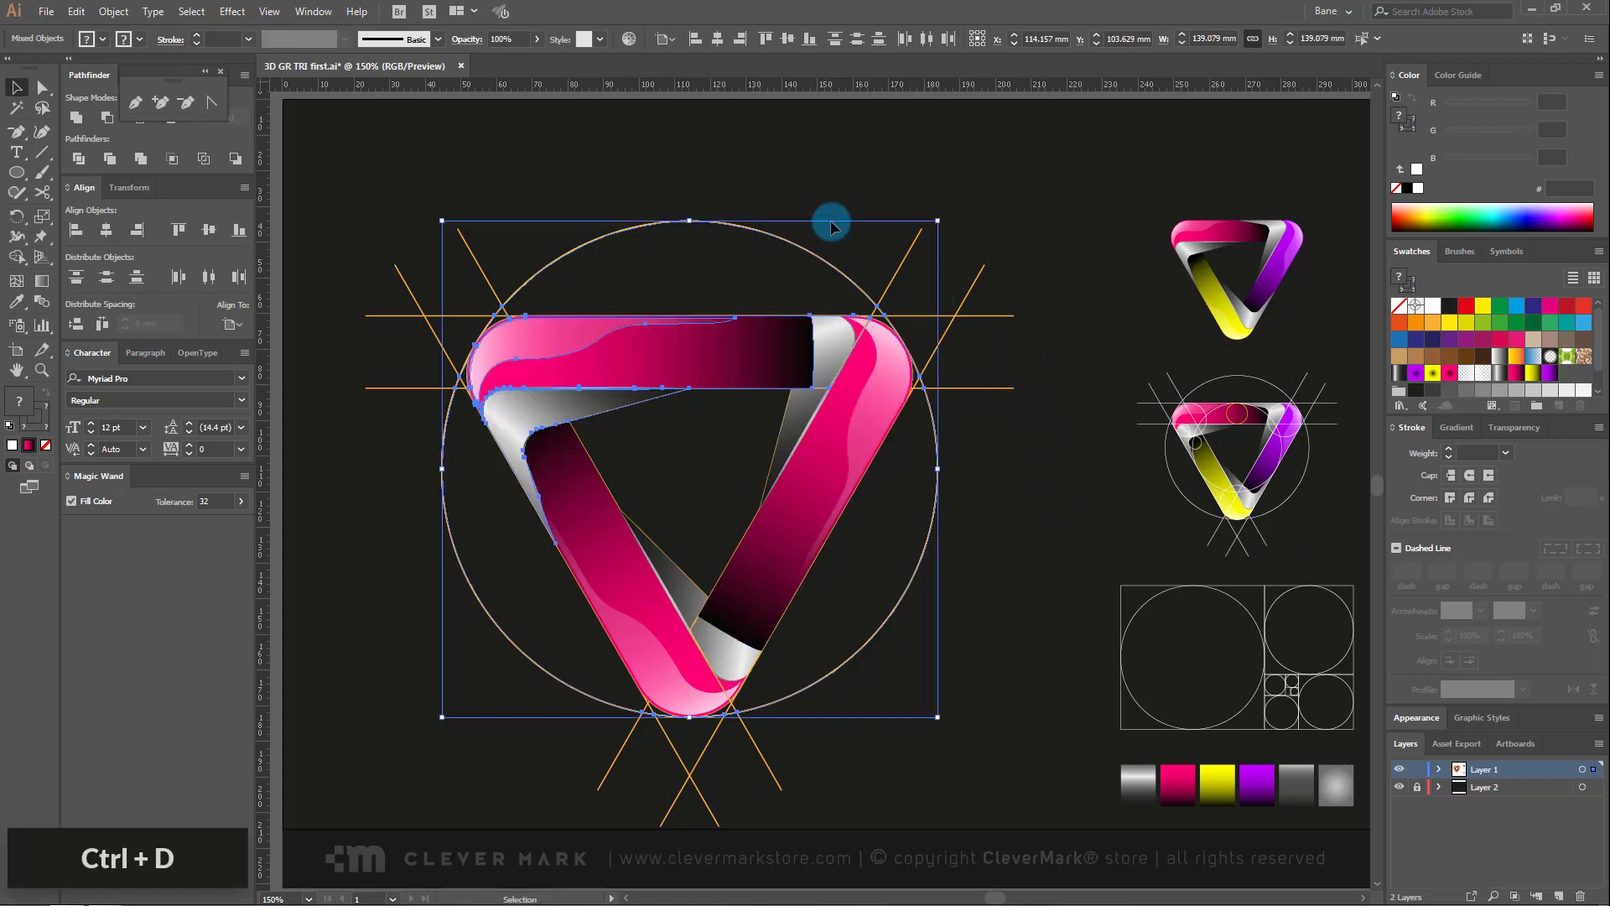
pyautogui.click(822, 180)
pyautogui.click(734, 361)
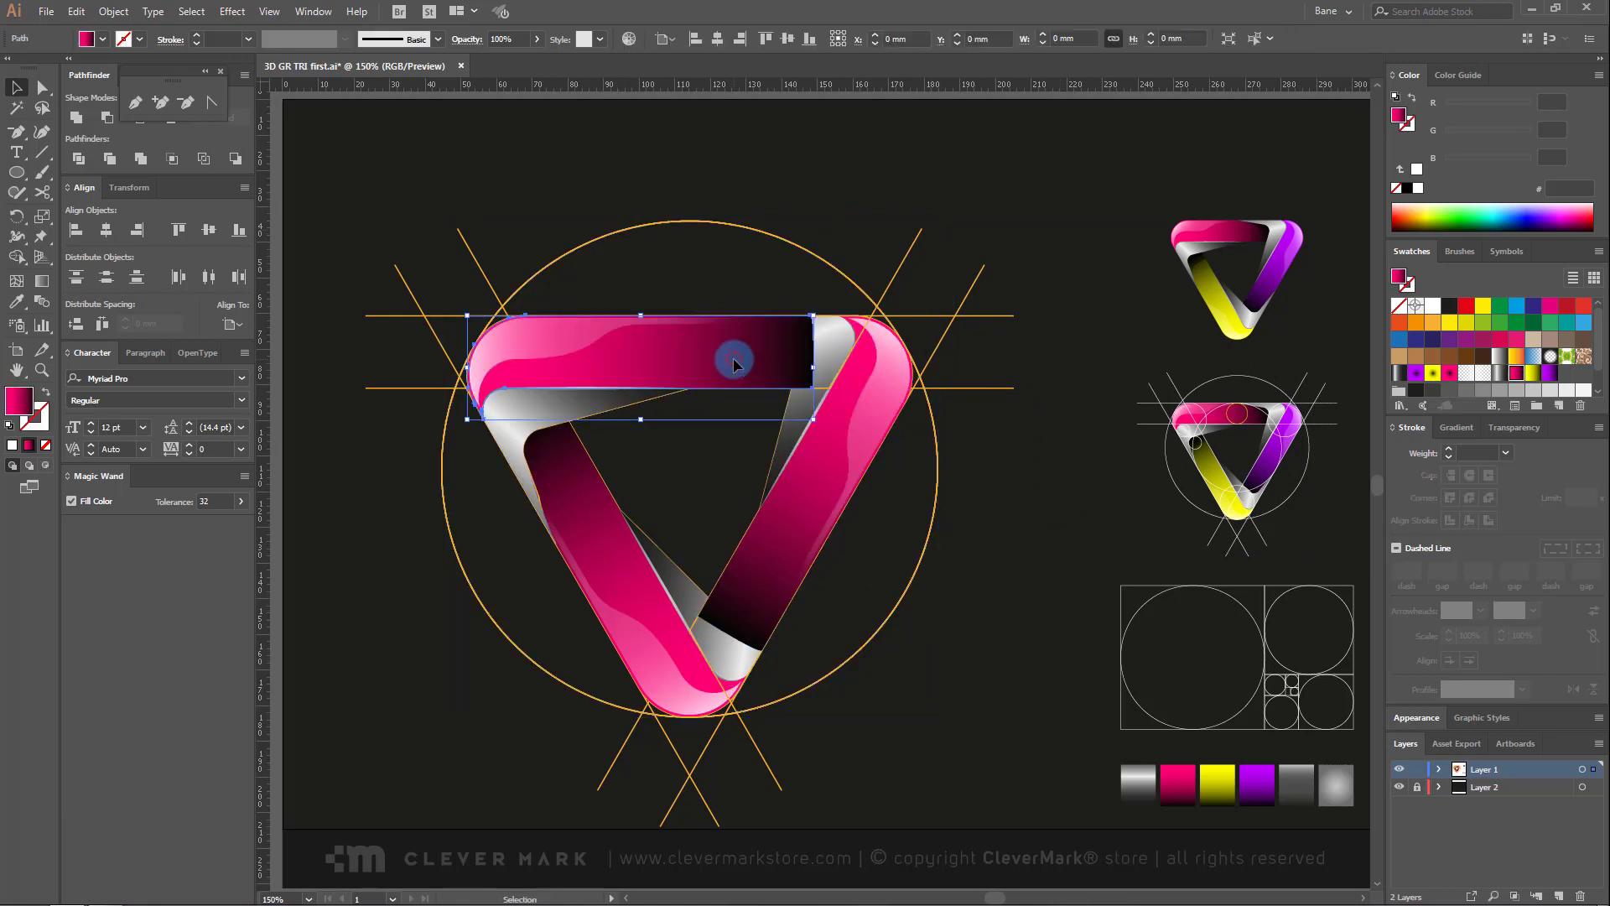
# Step: Bring the top-right corner's grey shading and pink band to the front
pyautogui.click(828, 336)
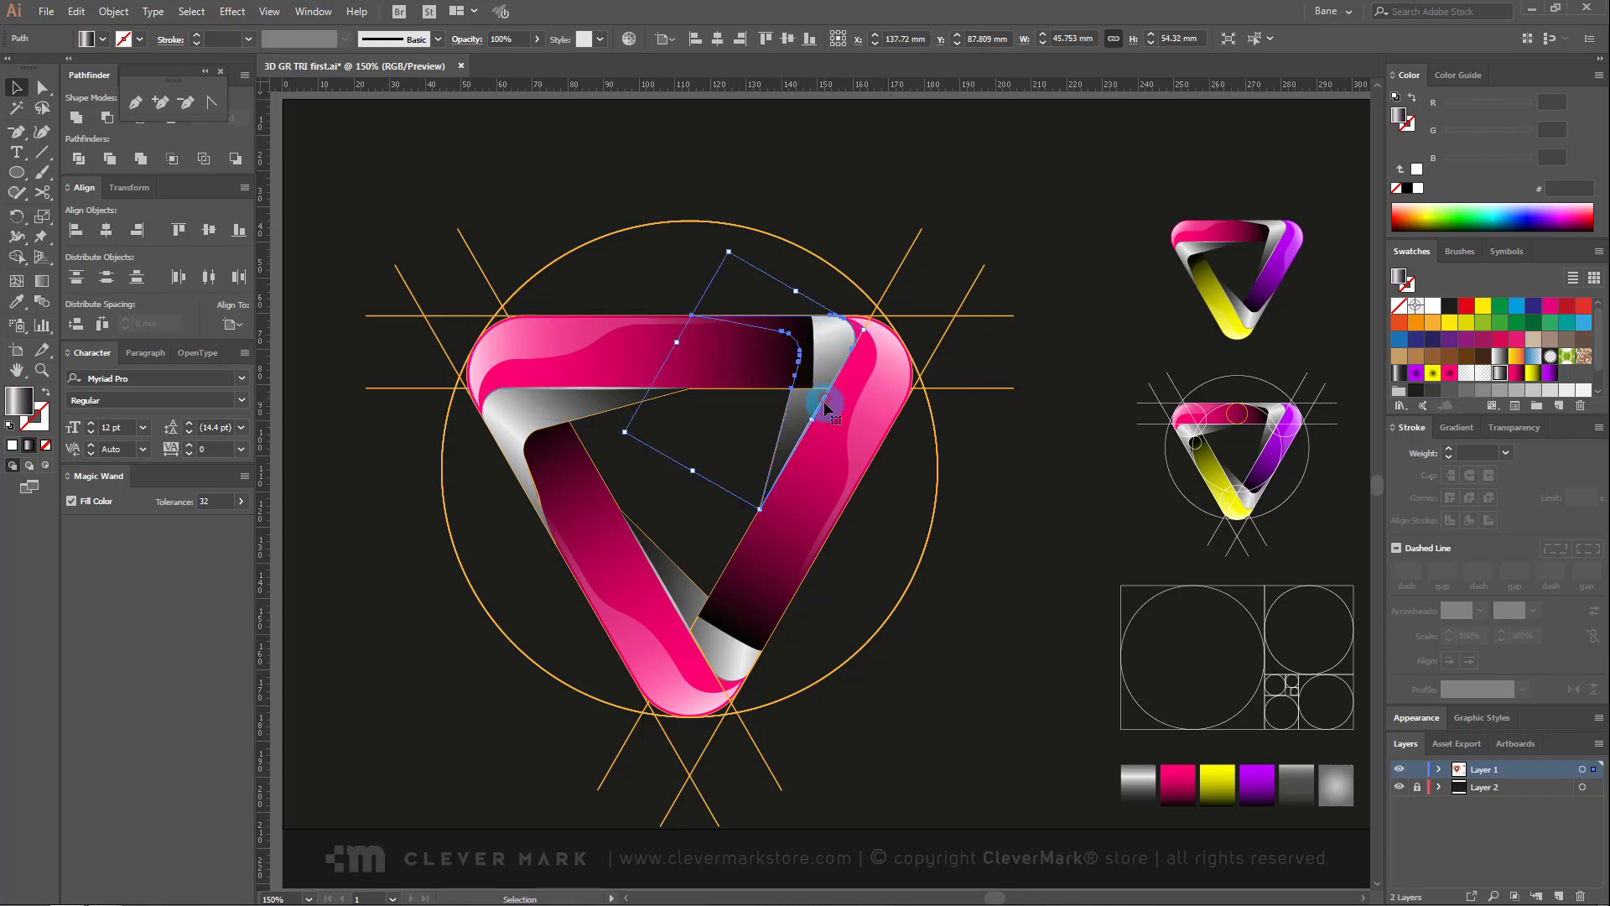
pyautogui.keyDown('shift'); pyautogui.click(826, 408); pyautogui.keyUp('shift')
pyautogui.rightClick(833, 344)
pyautogui.moveTo(896, 597)
pyautogui.click(1059, 592)
pyautogui.click(1048, 475)
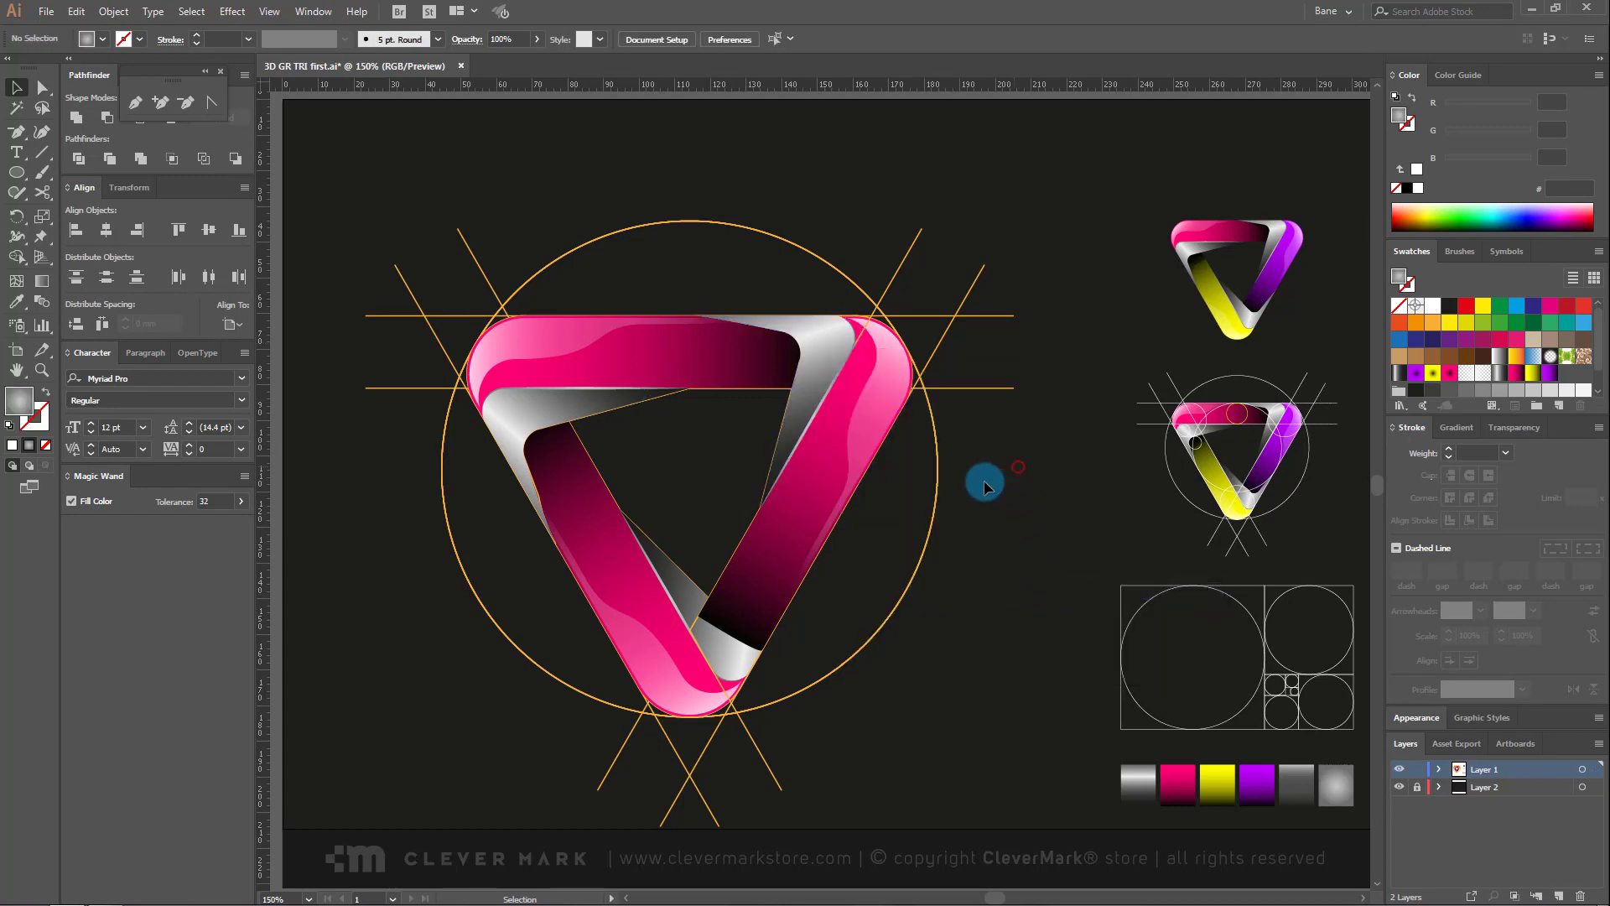
# Step: Bring the bottom corner's thin grey piece and neighbouring band piece to the front
pyautogui.click(675, 601)
pyautogui.keyDown('shift'); pyautogui.click(682, 588); pyautogui.keyUp('shift')
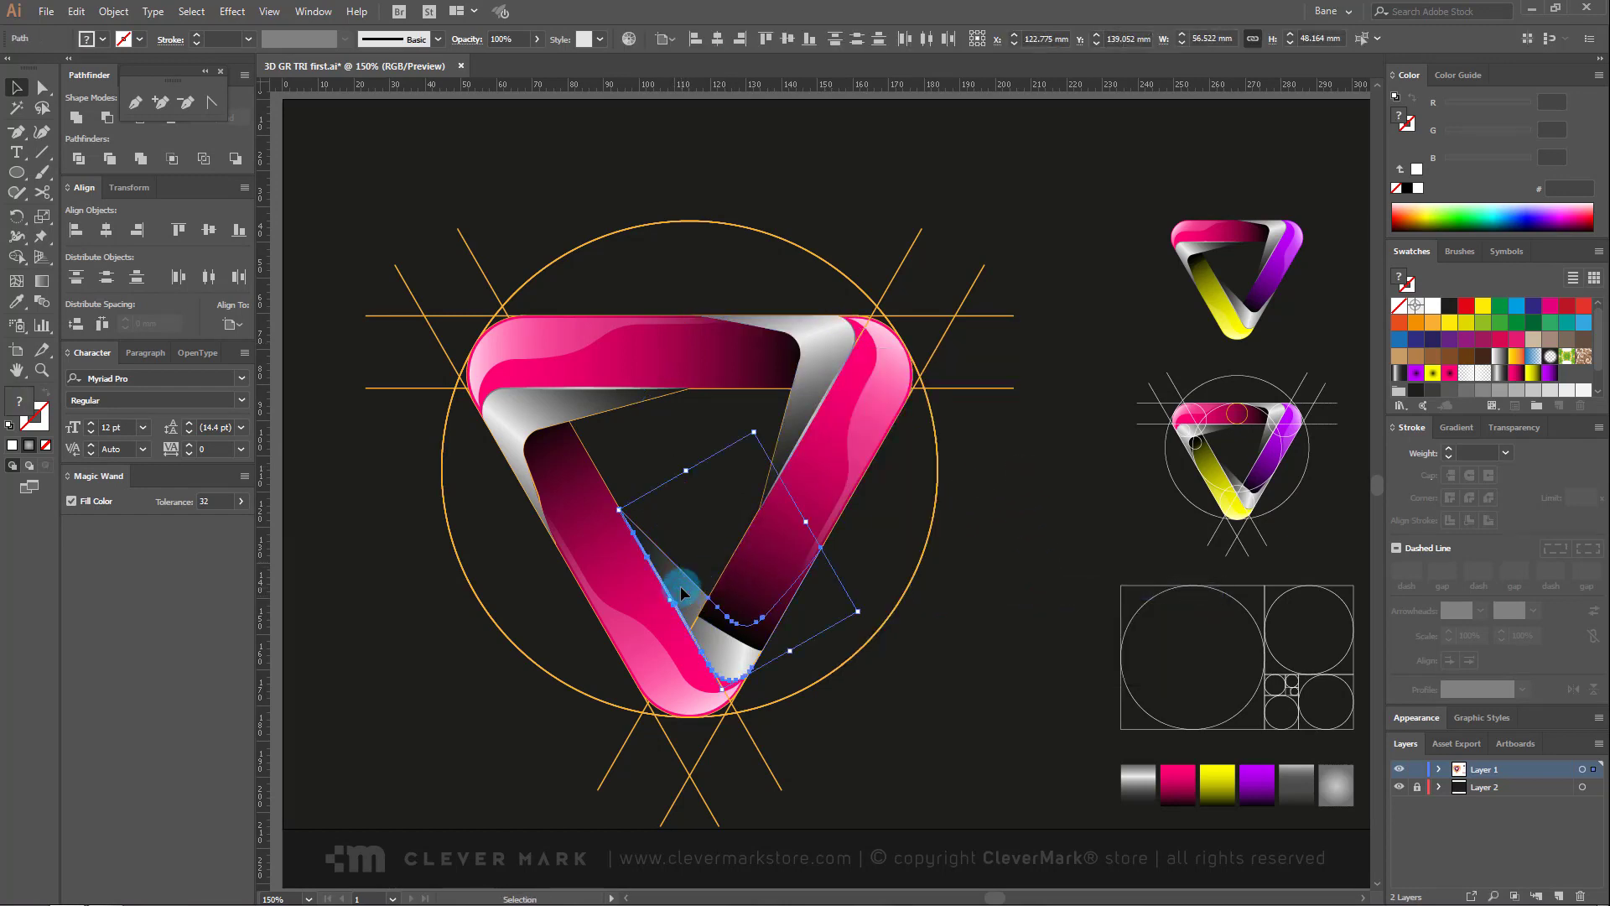
pyautogui.rightClick(681, 585)
pyautogui.moveTo(772, 508)
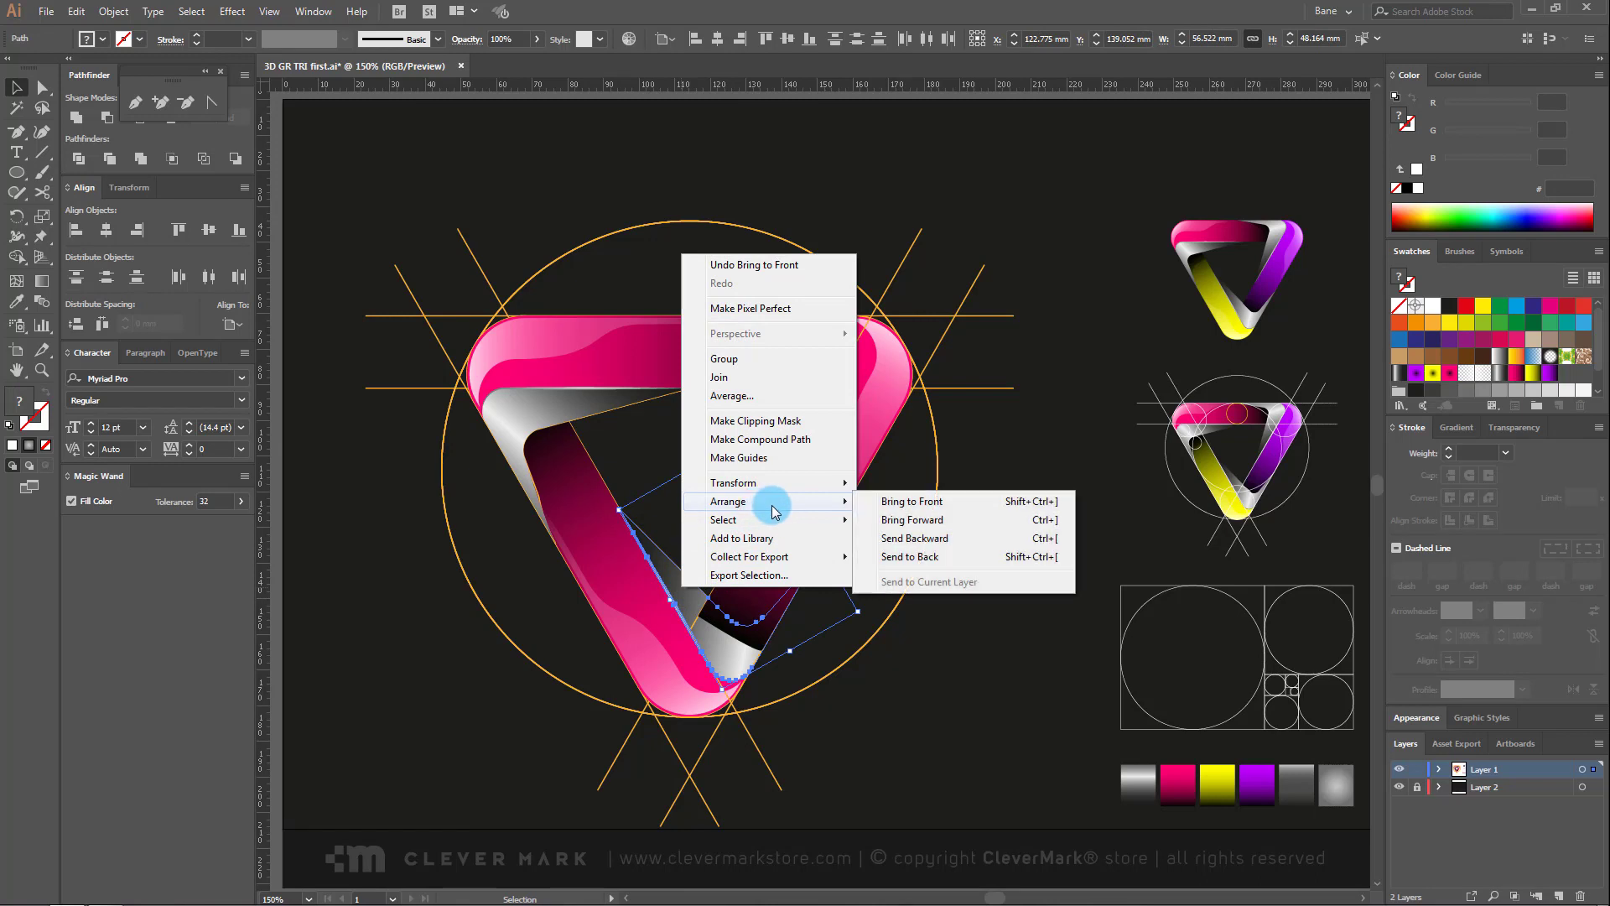
pyautogui.click(914, 502)
pyautogui.click(986, 497)
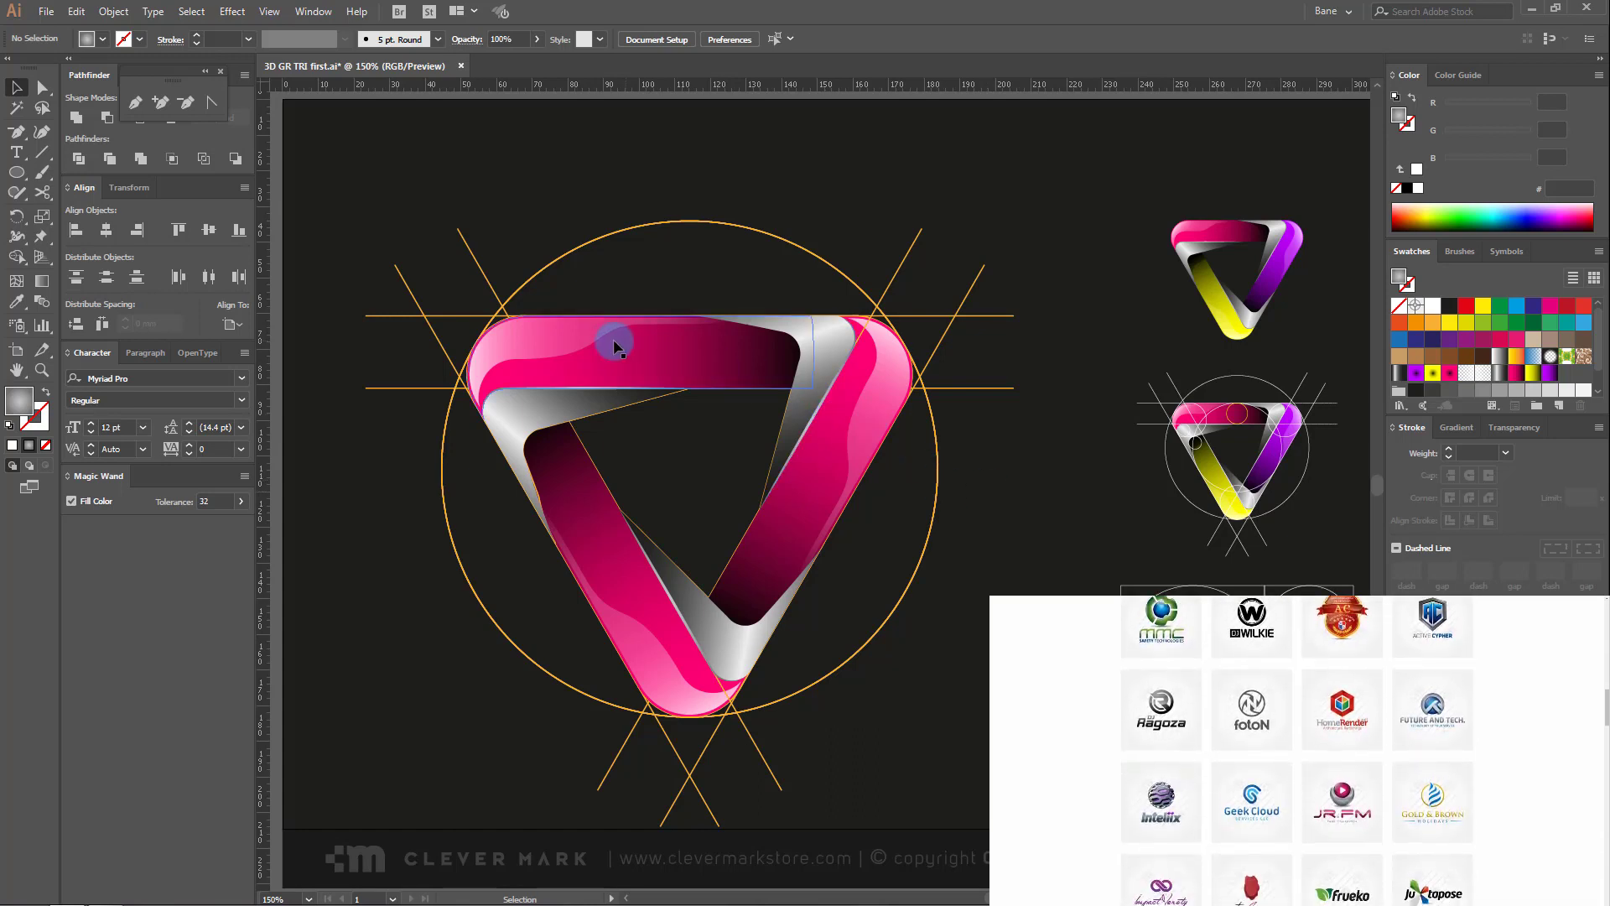
# Step: Select the pink and grey band pieces across the triangle's arms
pyautogui.click(527, 361)
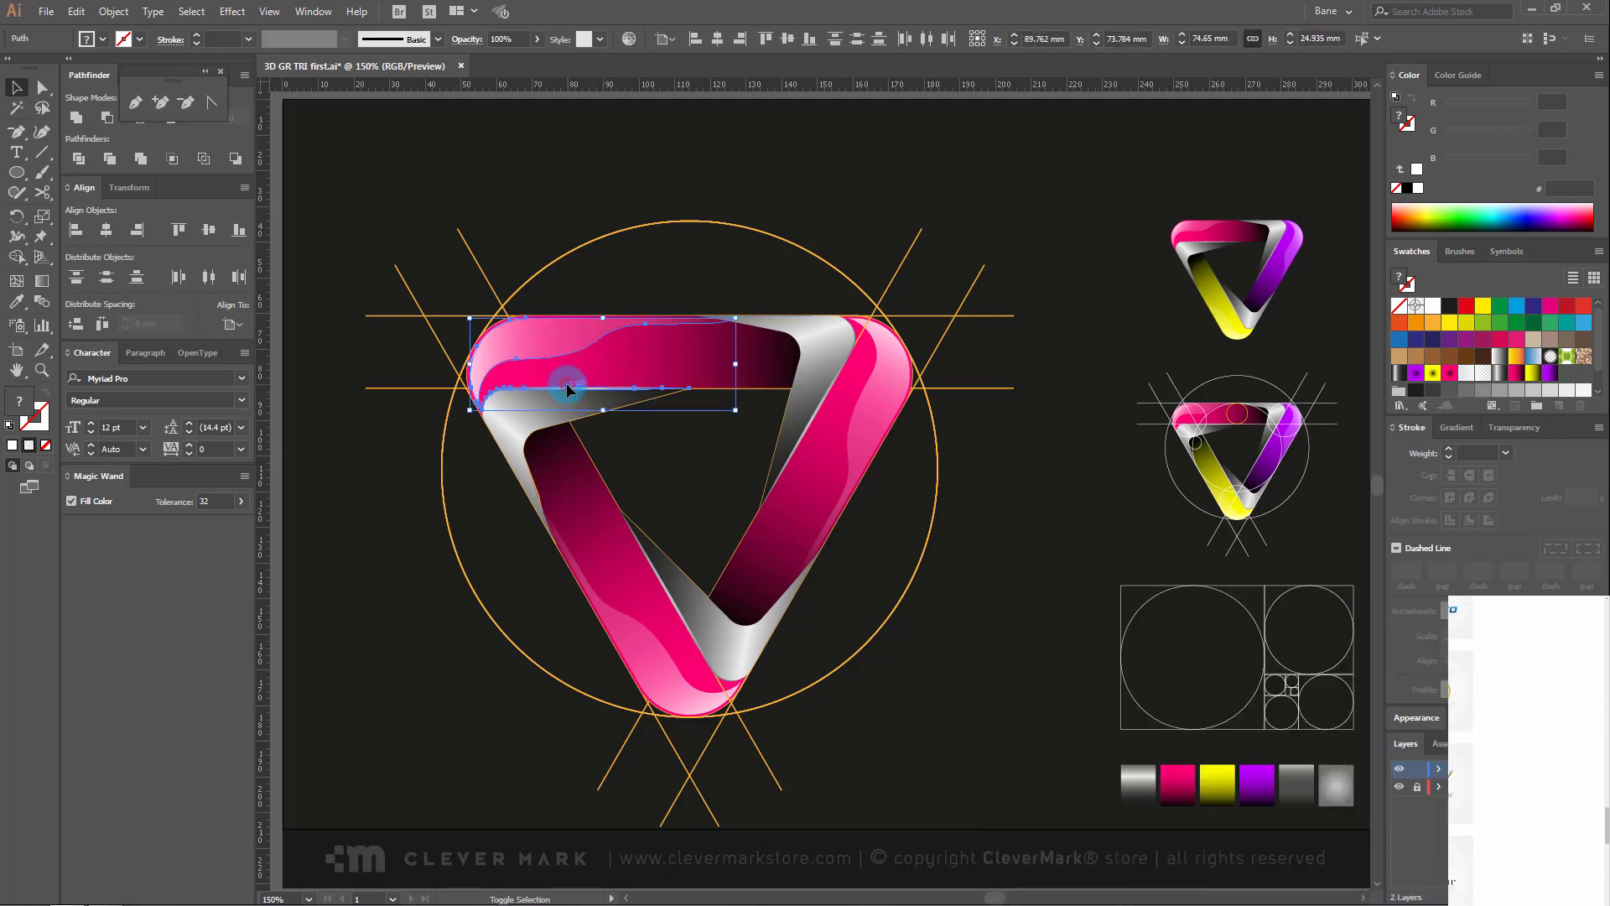
pyautogui.keyDown('shift'); pyautogui.click(541, 404); pyautogui.keyUp('shift')
pyautogui.keyDown('shift'); pyautogui.click(600, 363); pyautogui.keyUp('shift')
pyautogui.keyDown('shift'); pyautogui.click(578, 475); pyautogui.keyUp('shift')
pyautogui.keyDown('shift'); pyautogui.click(644, 605); pyautogui.keyUp('shift')
pyautogui.keyDown('shift'); pyautogui.click(670, 604); pyautogui.keyUp('shift')
pyautogui.keyDown('shift'); pyautogui.click(671, 605); pyautogui.keyUp('shift')
pyautogui.keyDown('shift'); pyautogui.click(675, 606); pyautogui.keyUp('shift')
pyautogui.keyDown('shift'); pyautogui.click(675, 604); pyautogui.keyUp('shift')
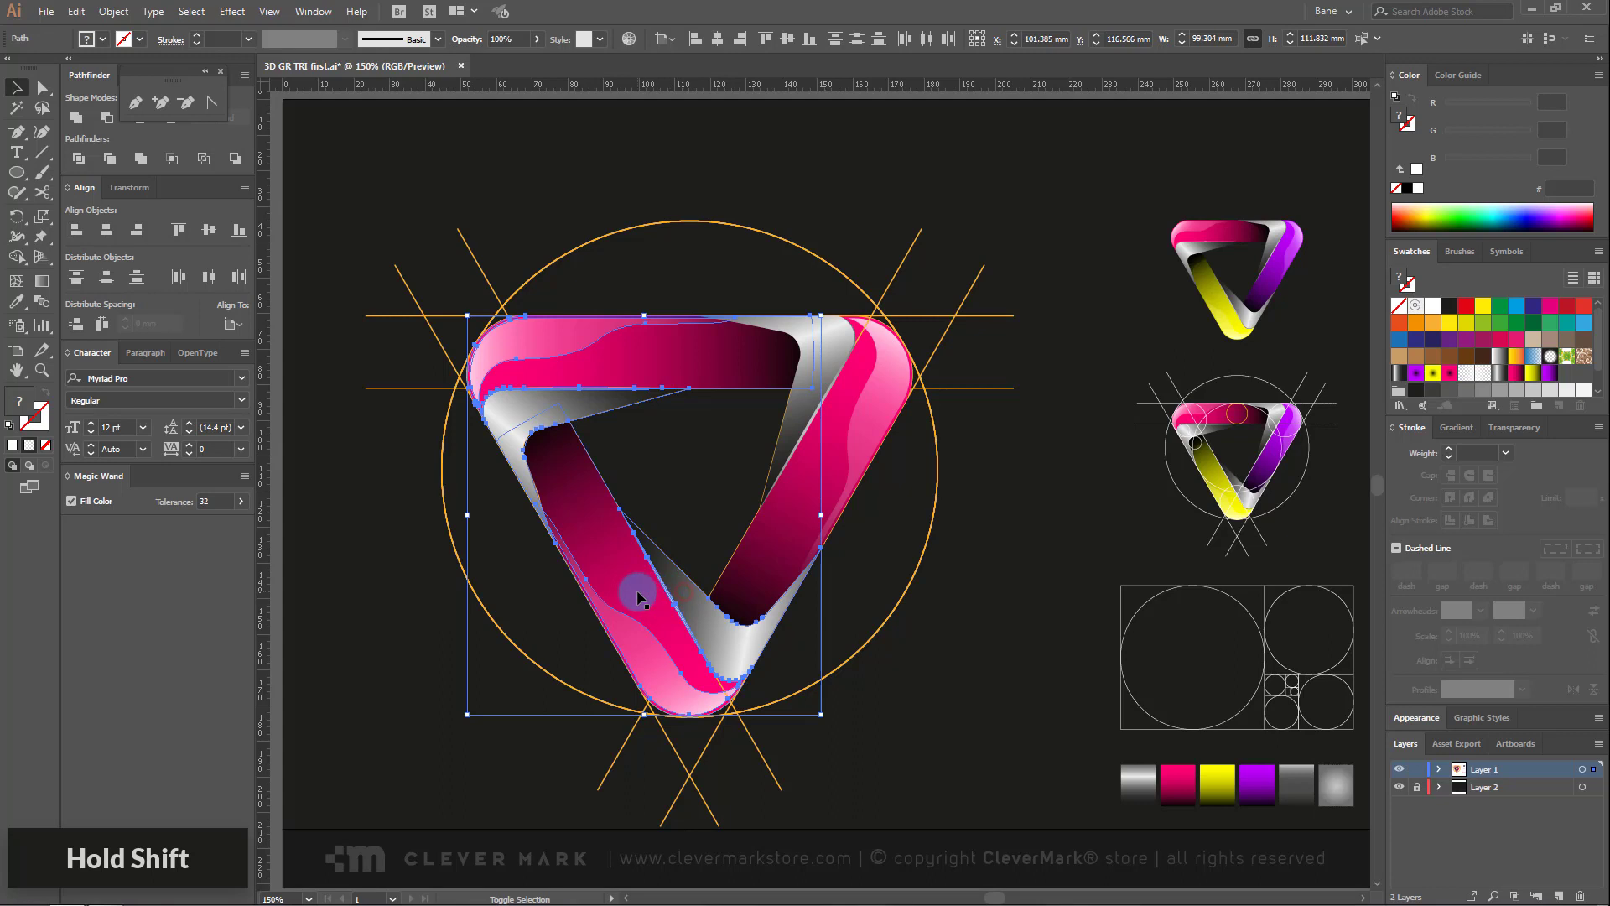
pyautogui.keyDown('shift'); pyautogui.click(767, 546); pyautogui.keyUp('shift')
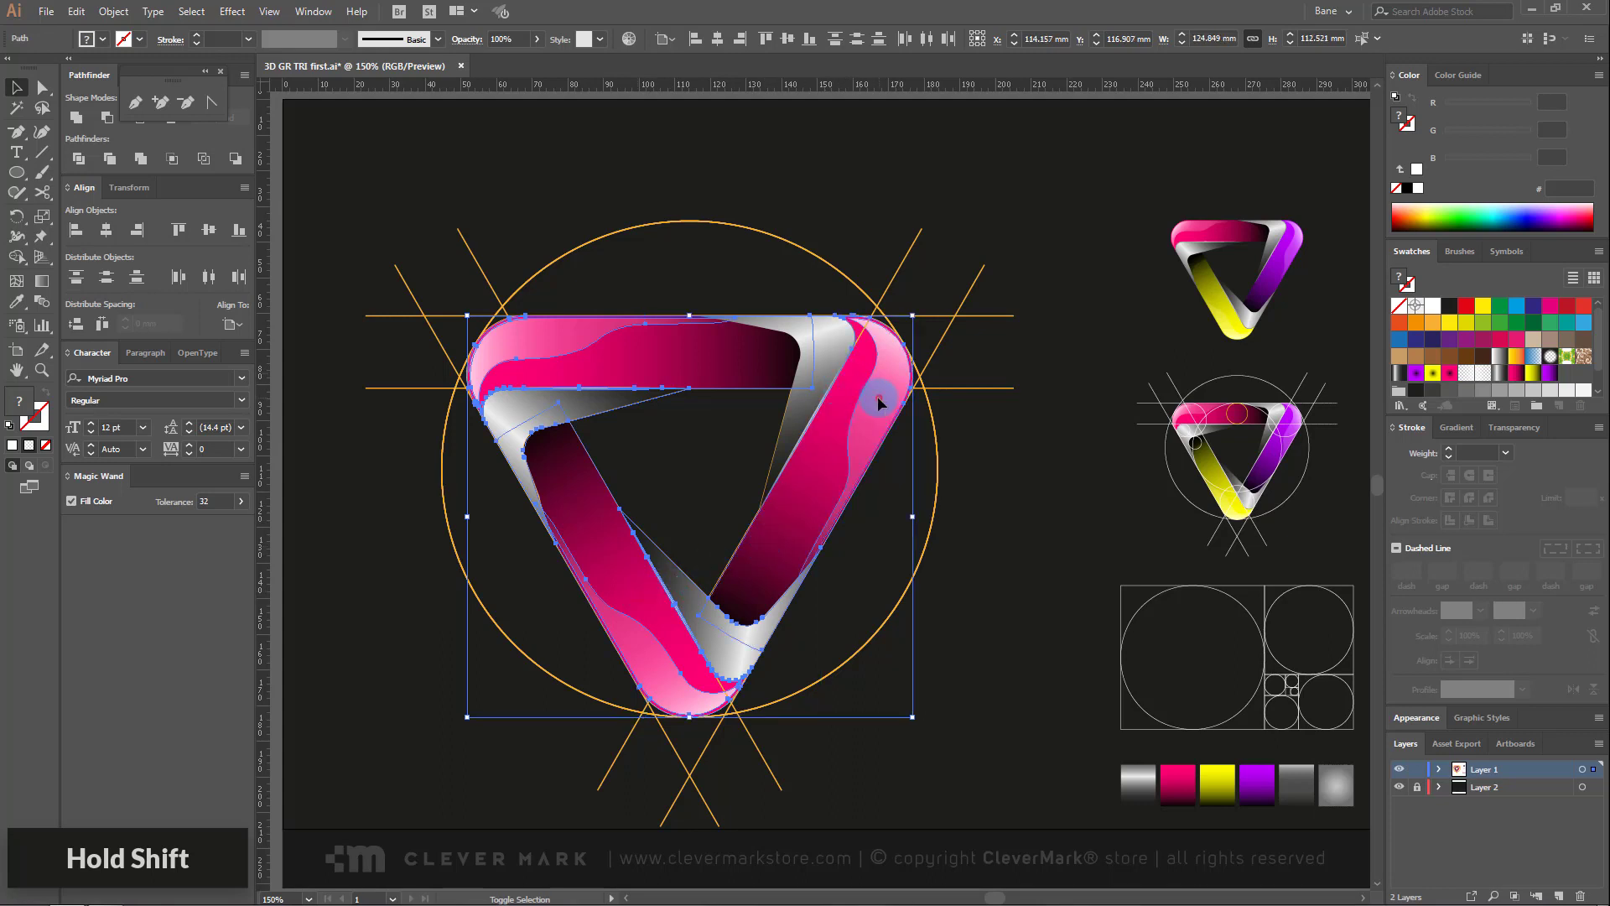
pyautogui.keyDown('shift'); pyautogui.click(830, 396); pyautogui.keyUp('shift')
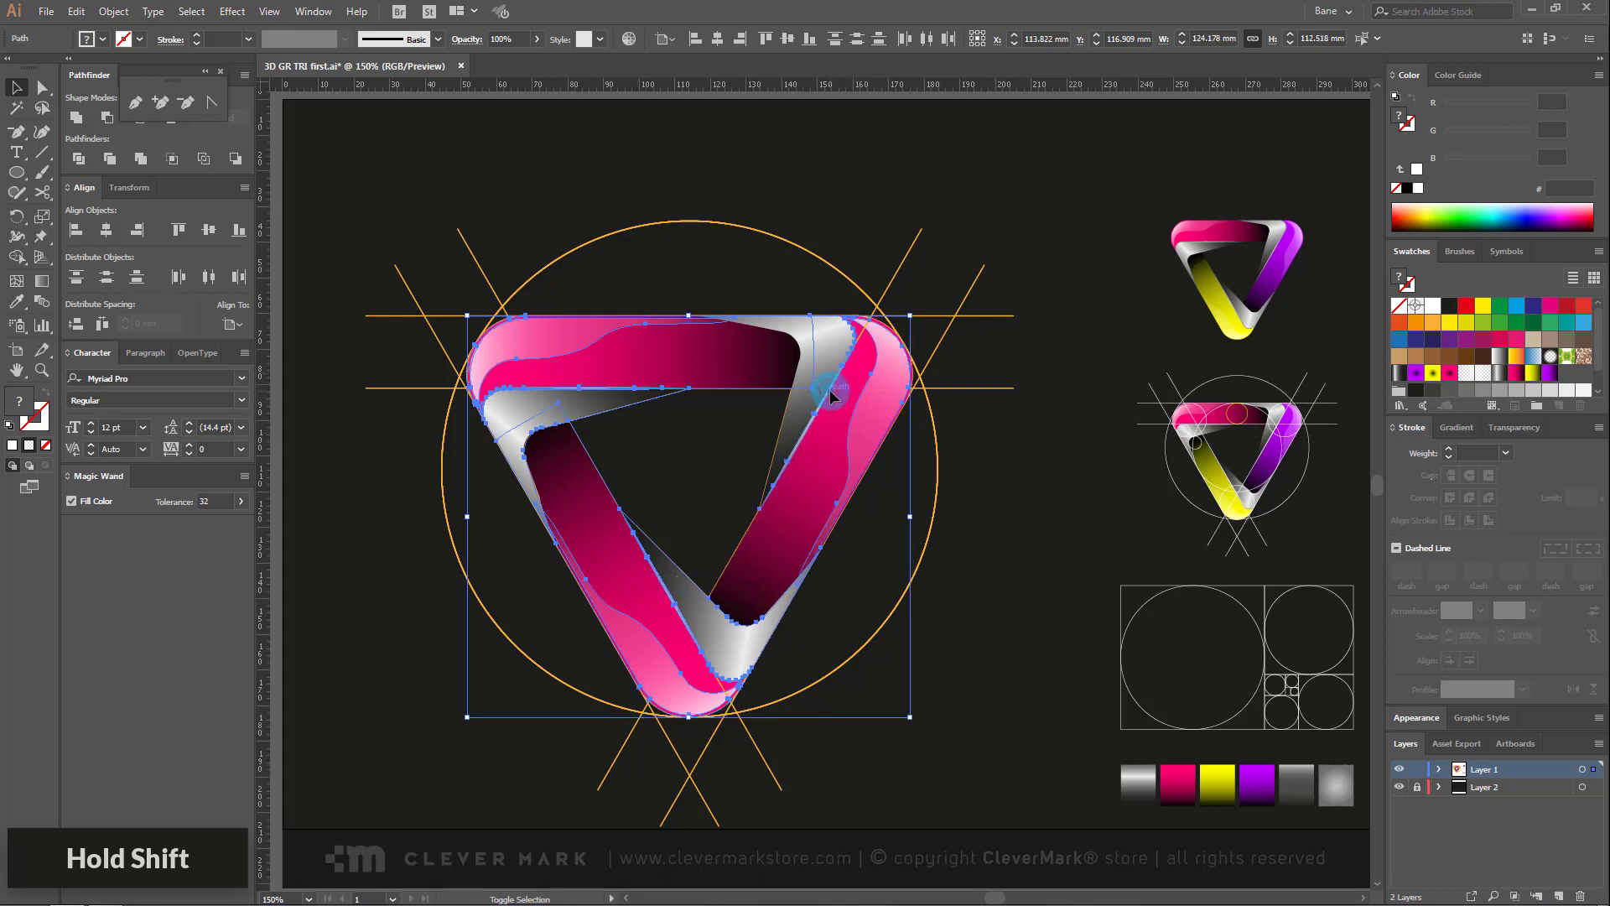
pyautogui.keyDown('shift'); pyautogui.click(825, 448); pyautogui.keyUp('shift')
# Step: Delete the orange guide lines and circle, then move the logo up and to the left
pyautogui.moveTo(371, 182); pyautogui.dragTo(1005, 810)
pyautogui.press('Delete')
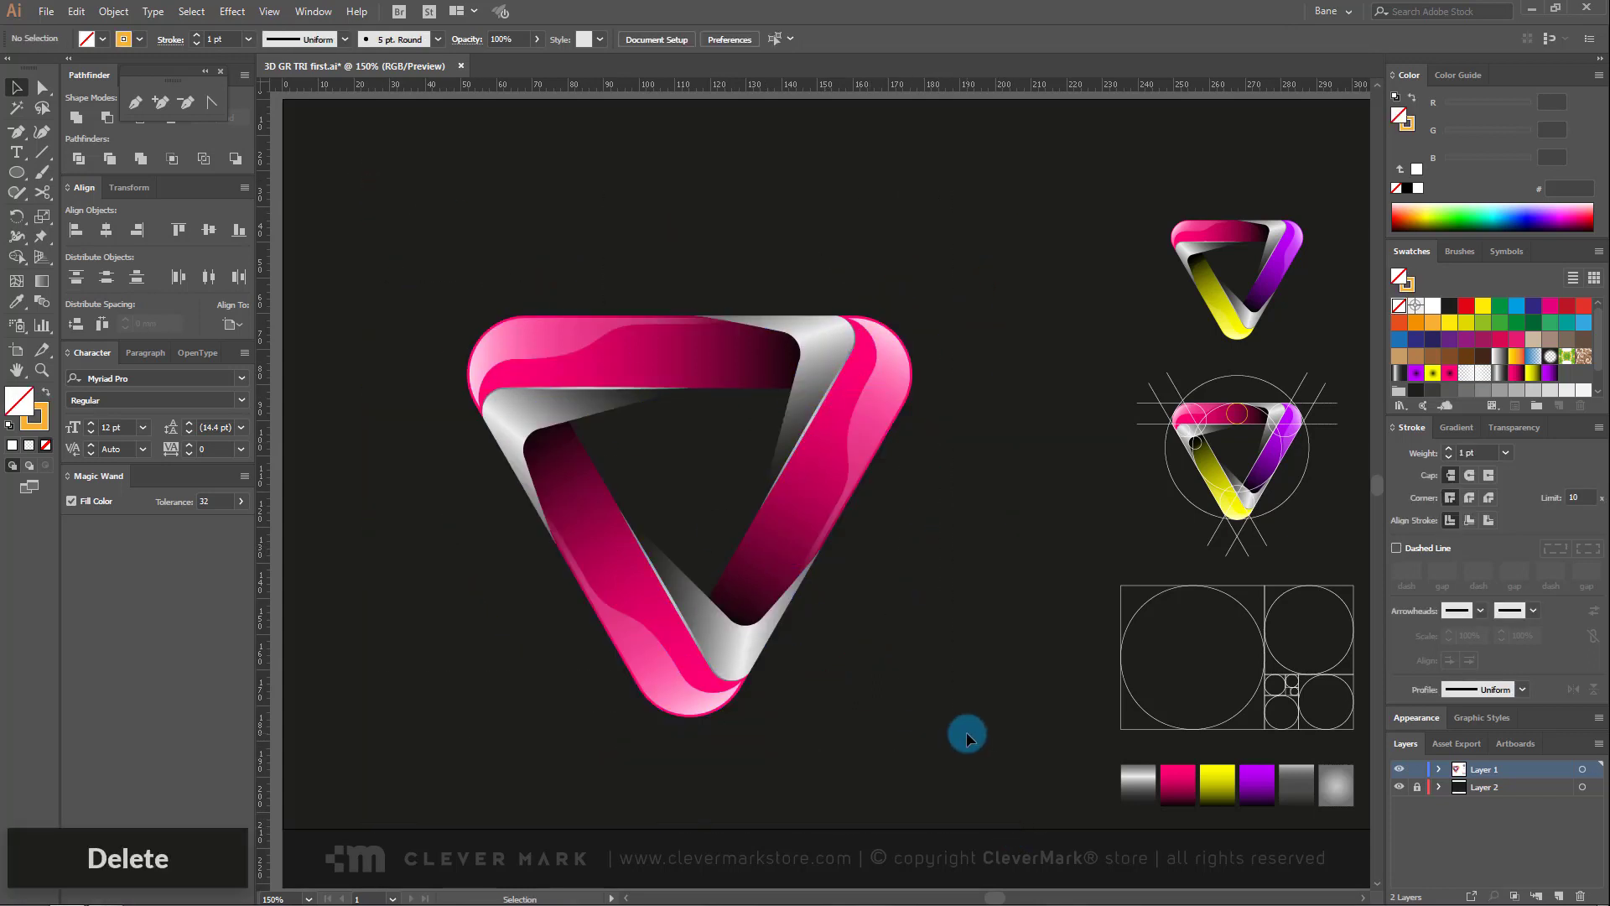
pyautogui.moveTo(933, 276); pyautogui.dragTo(451, 702)
pyautogui.moveTo(765, 523); pyautogui.dragTo(753, 461)
# Step: Inspect the top band's gradient stops, pink FF0073 to near-black, in the Gradient panel
pyautogui.click(766, 198)
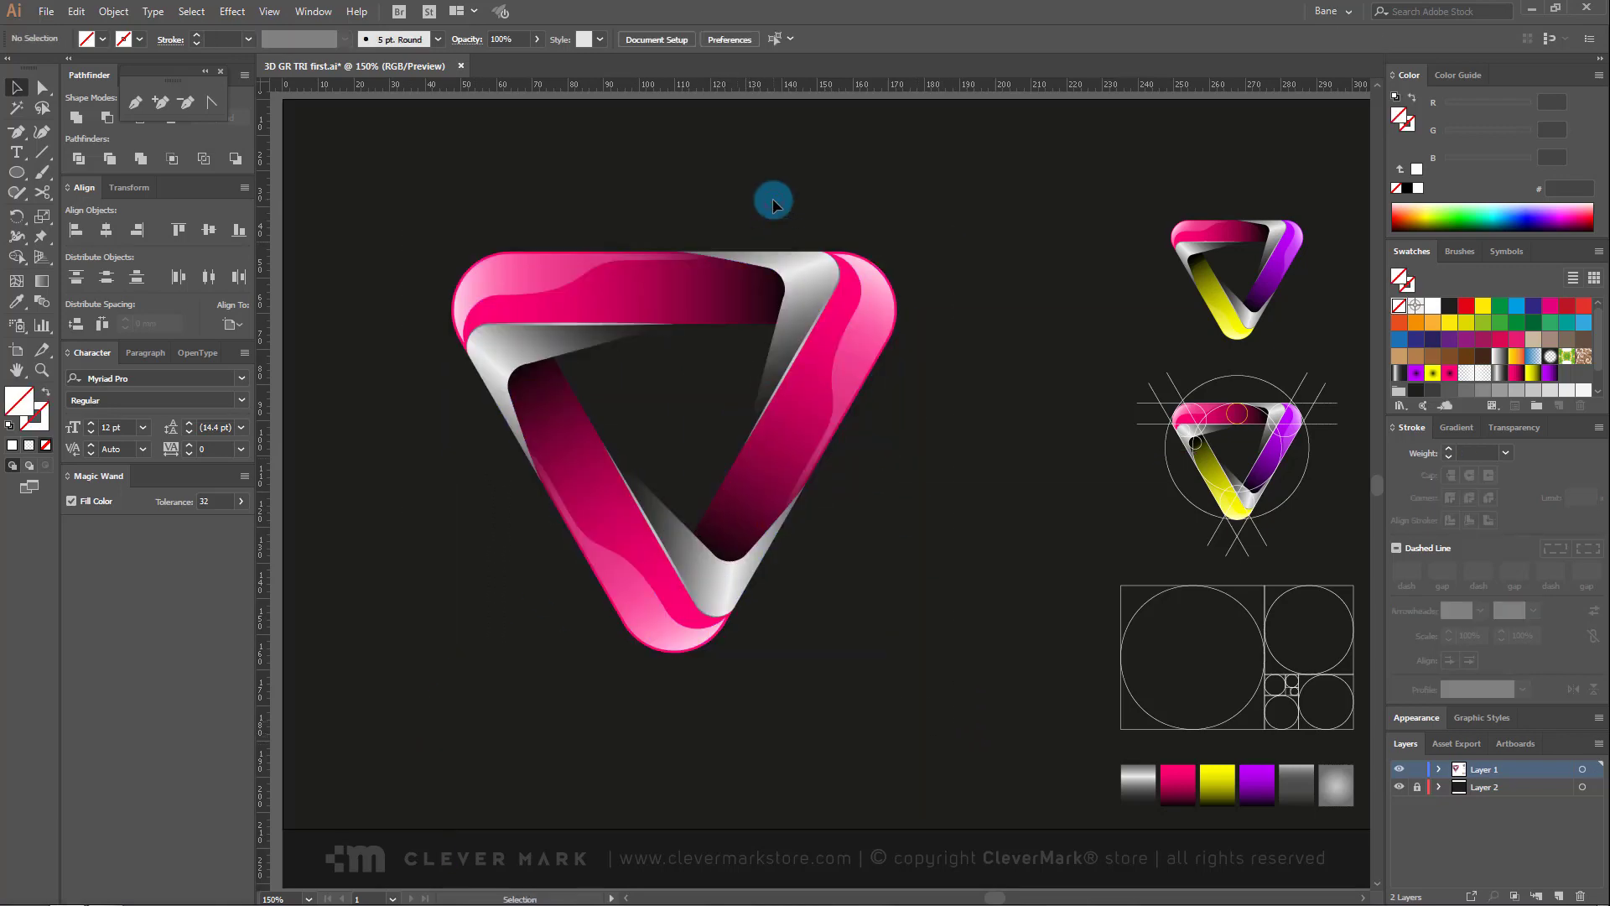
pyautogui.click(707, 295)
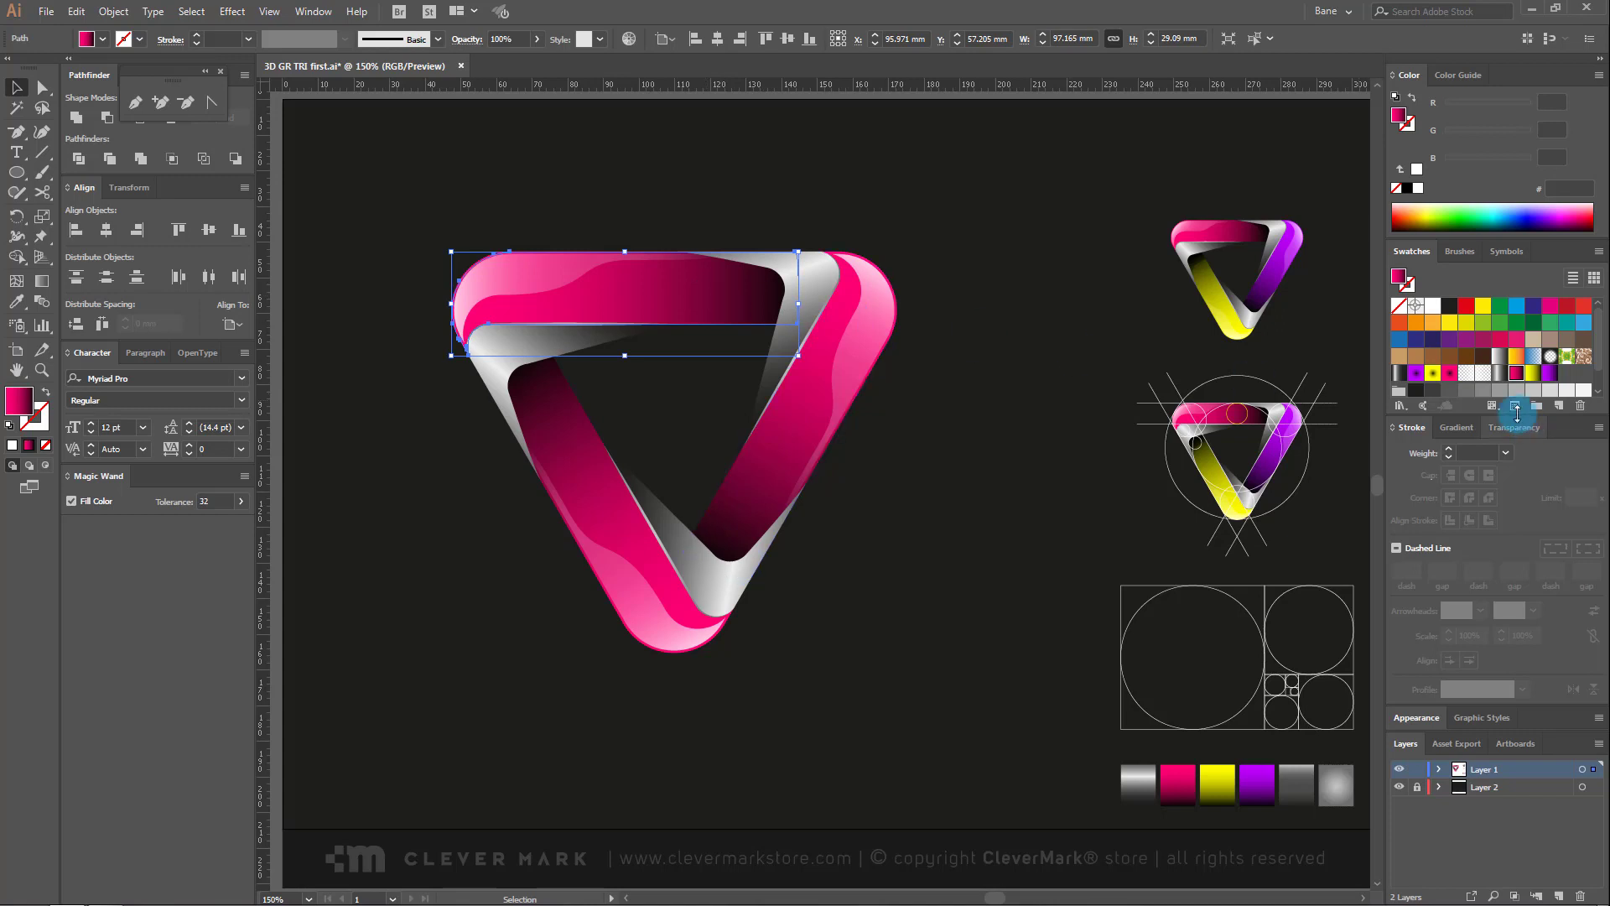
pyautogui.click(1457, 427)
pyautogui.click(1396, 644)
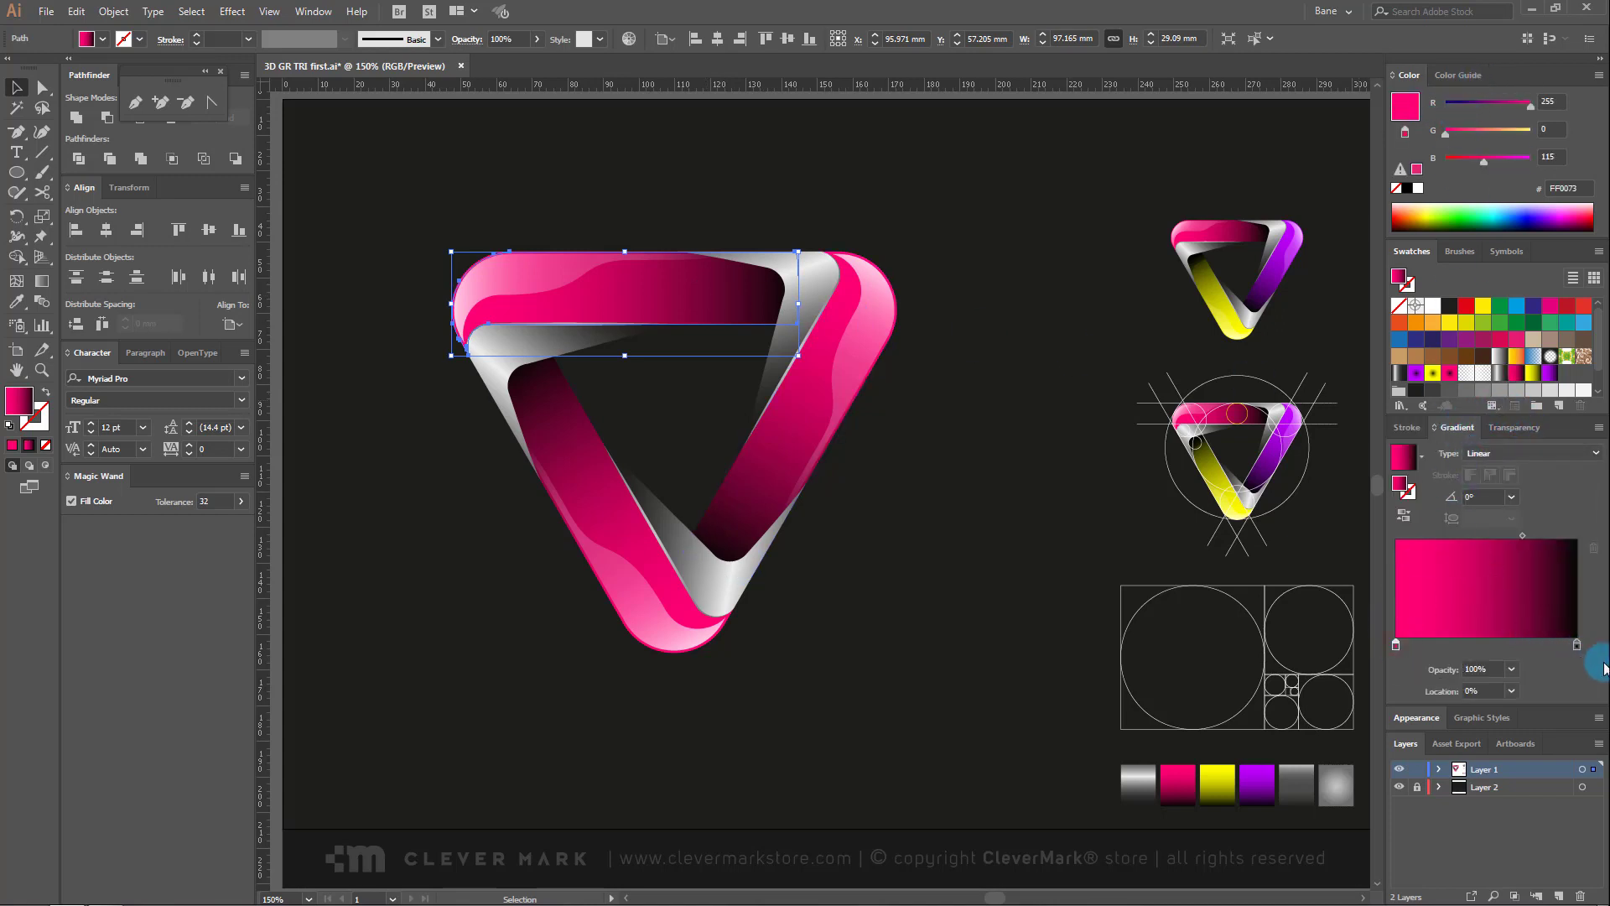
pyautogui.click(1577, 645)
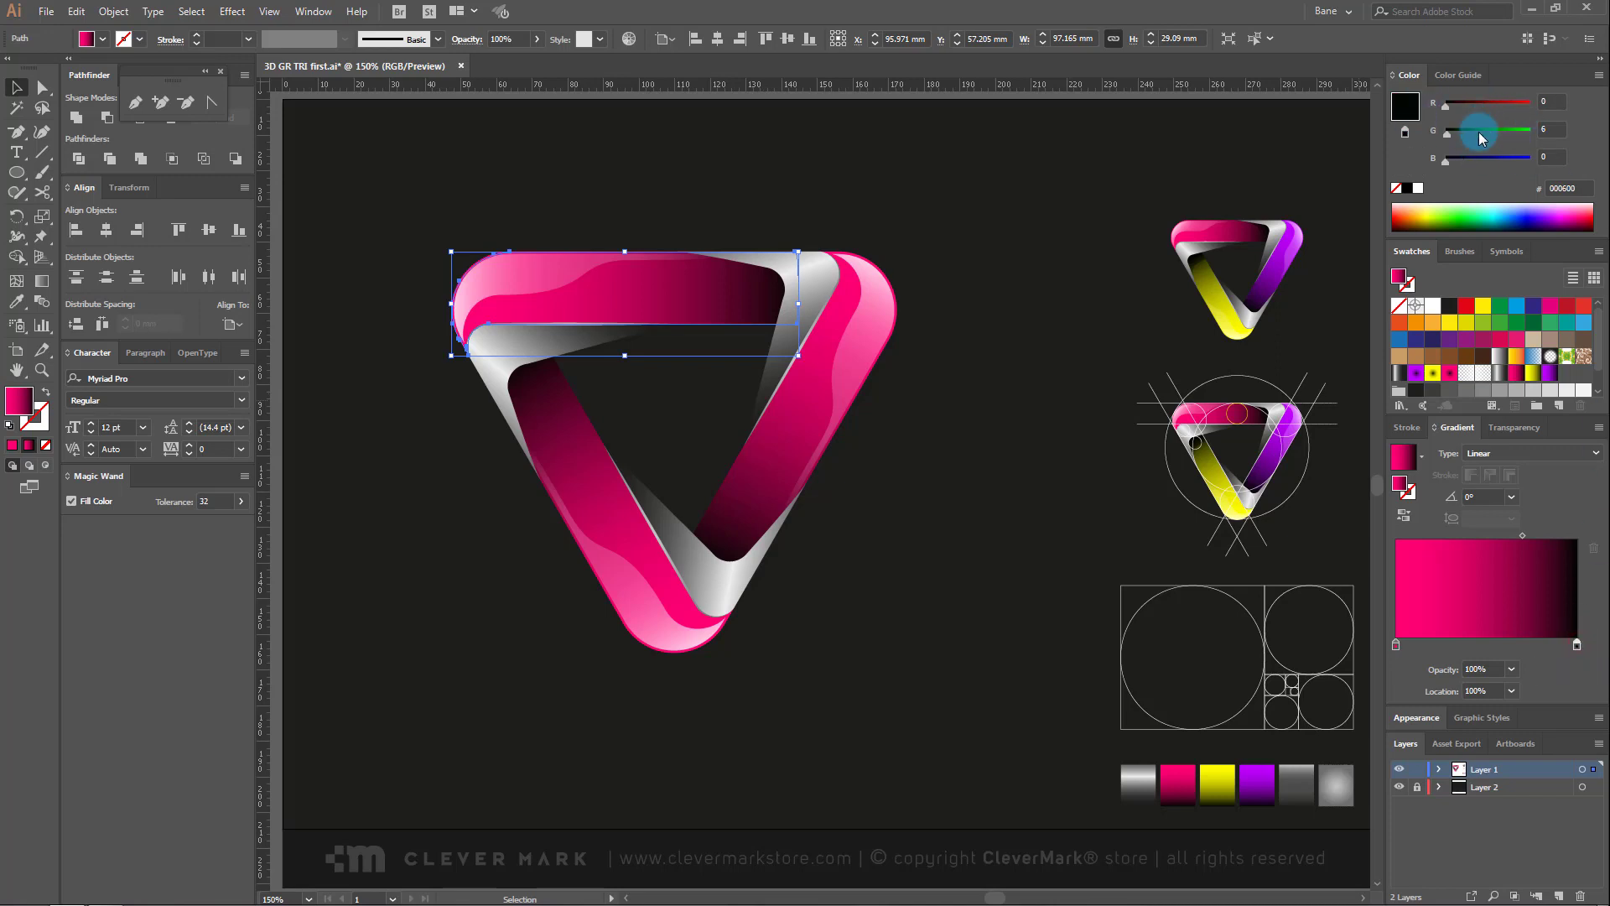
pyautogui.click(1023, 355)
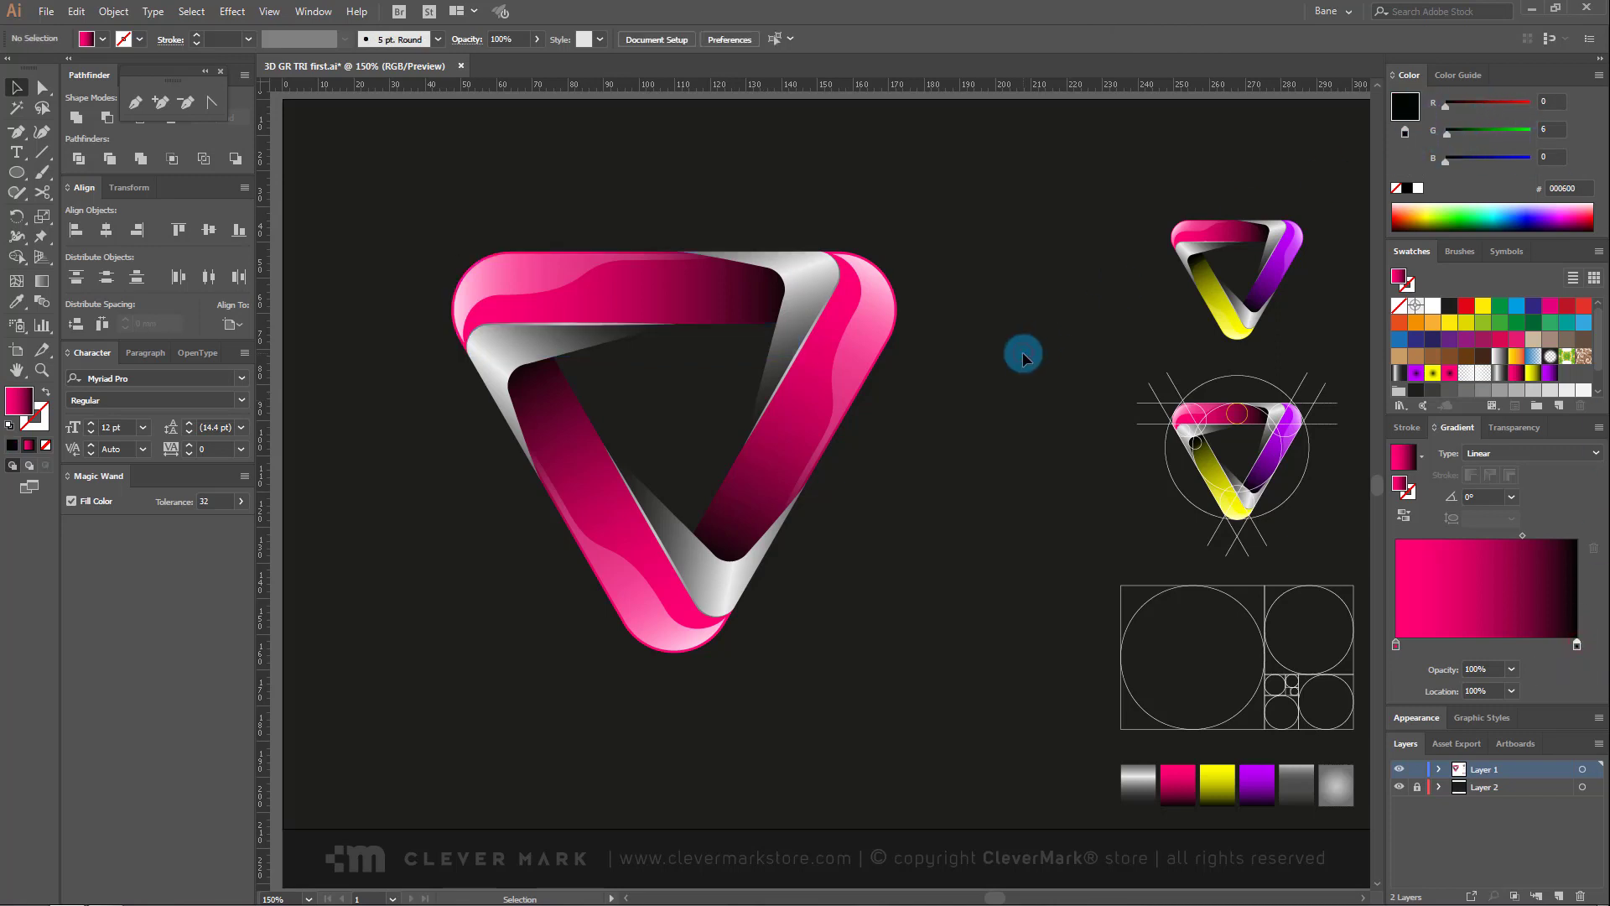
# Step: Eyedropper the yellow-to-black gradient swatch onto the left arm
pyautogui.click(575, 456)
pyautogui.click(16, 304)
pyautogui.click(1215, 773)
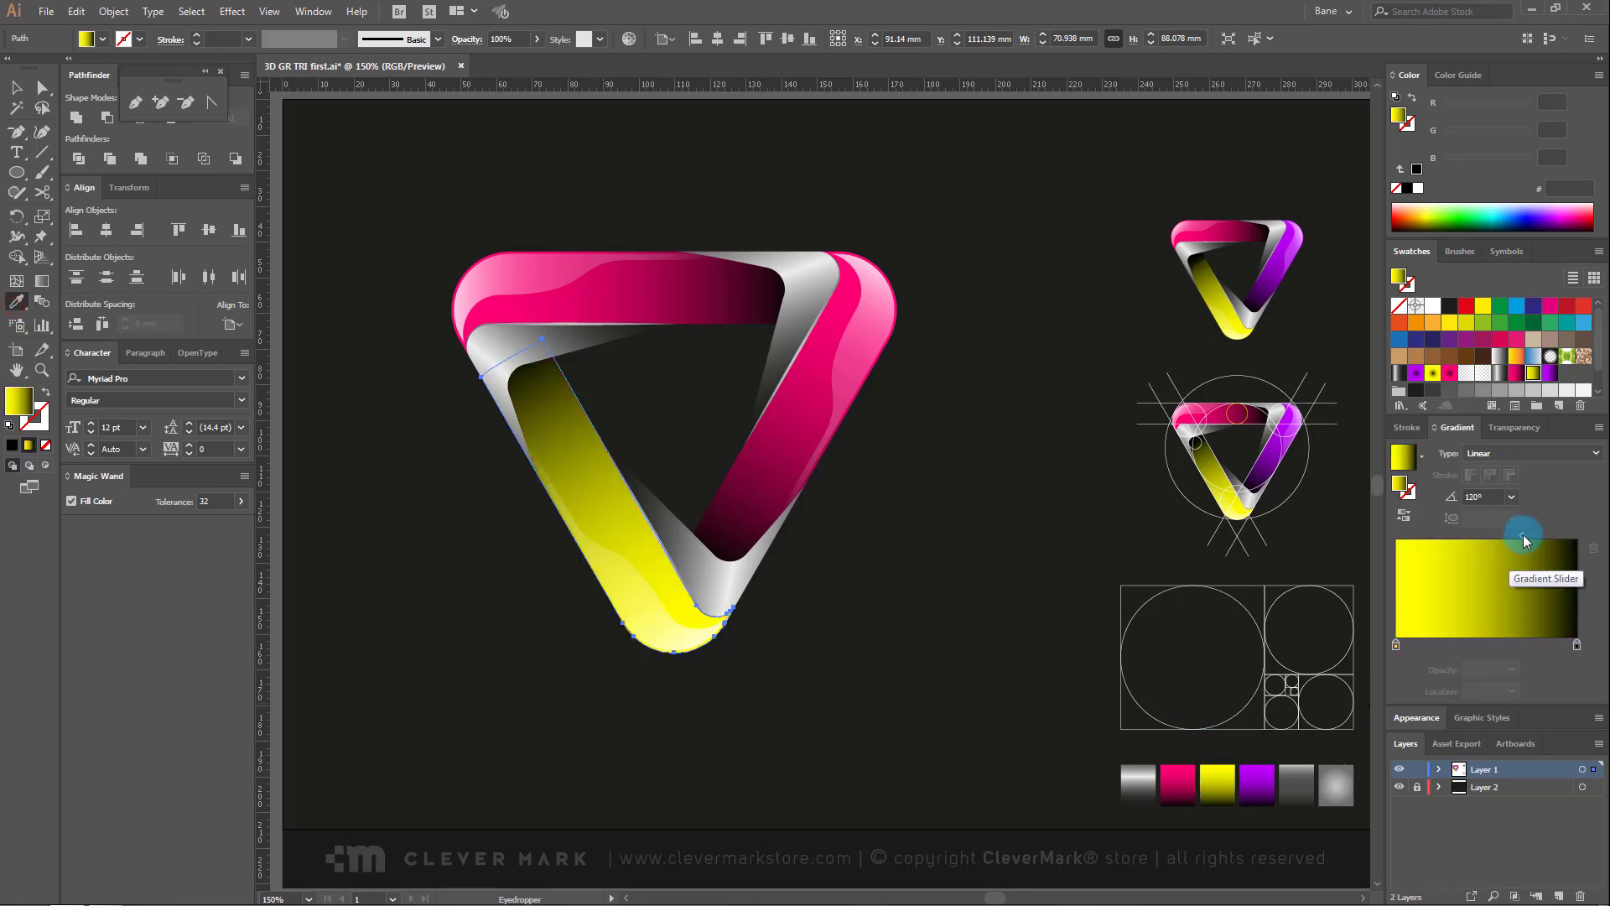
pyautogui.click(1397, 646)
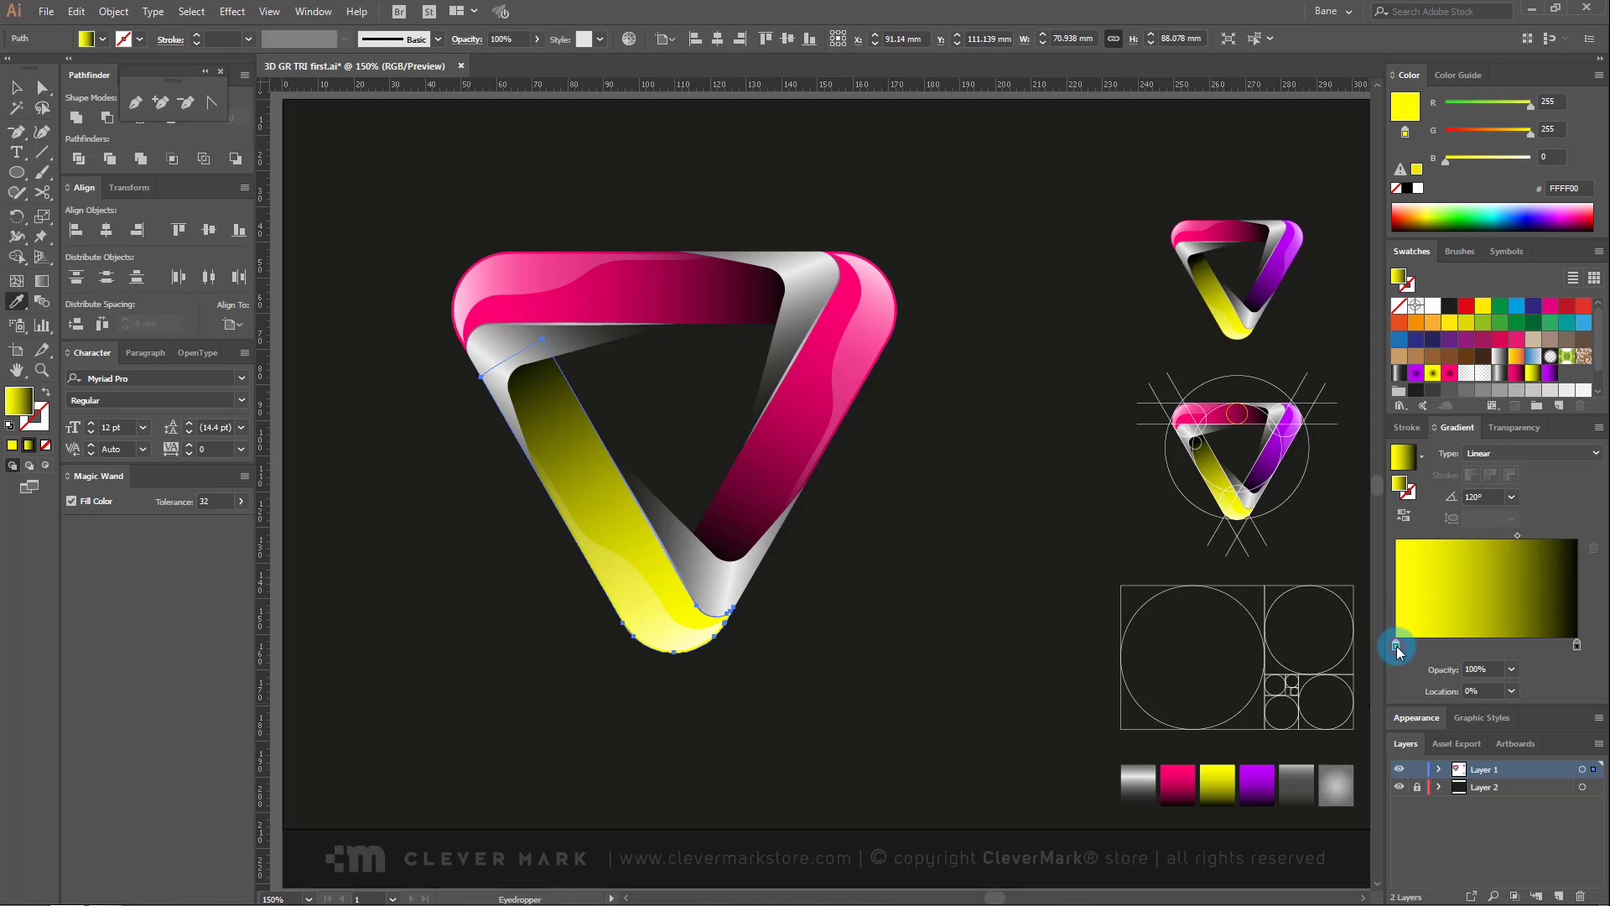
pyautogui.click(1577, 644)
pyautogui.click(16, 87)
# Step: Eyedropper the purple gradient swatch onto the right arm, then deselect
pyautogui.click(782, 445)
pyautogui.click(16, 302)
pyautogui.click(1264, 776)
pyautogui.click(16, 87)
pyautogui.click(730, 127)
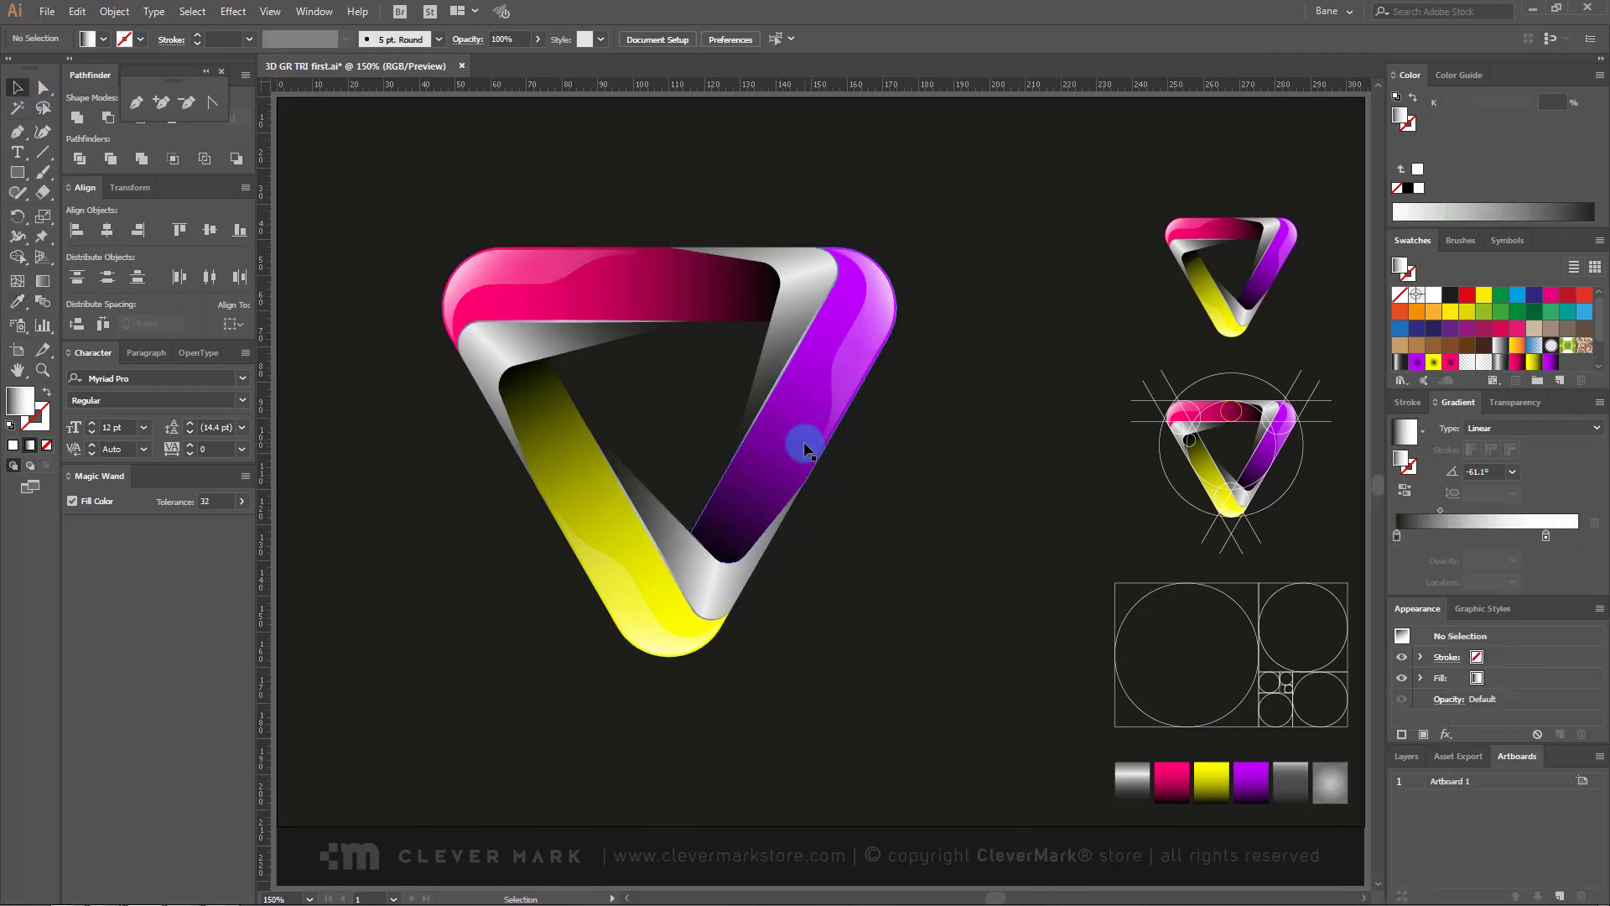
# Step: Select the top band's highlight and give its white starting stop 80% opacity
pyautogui.click(523, 279)
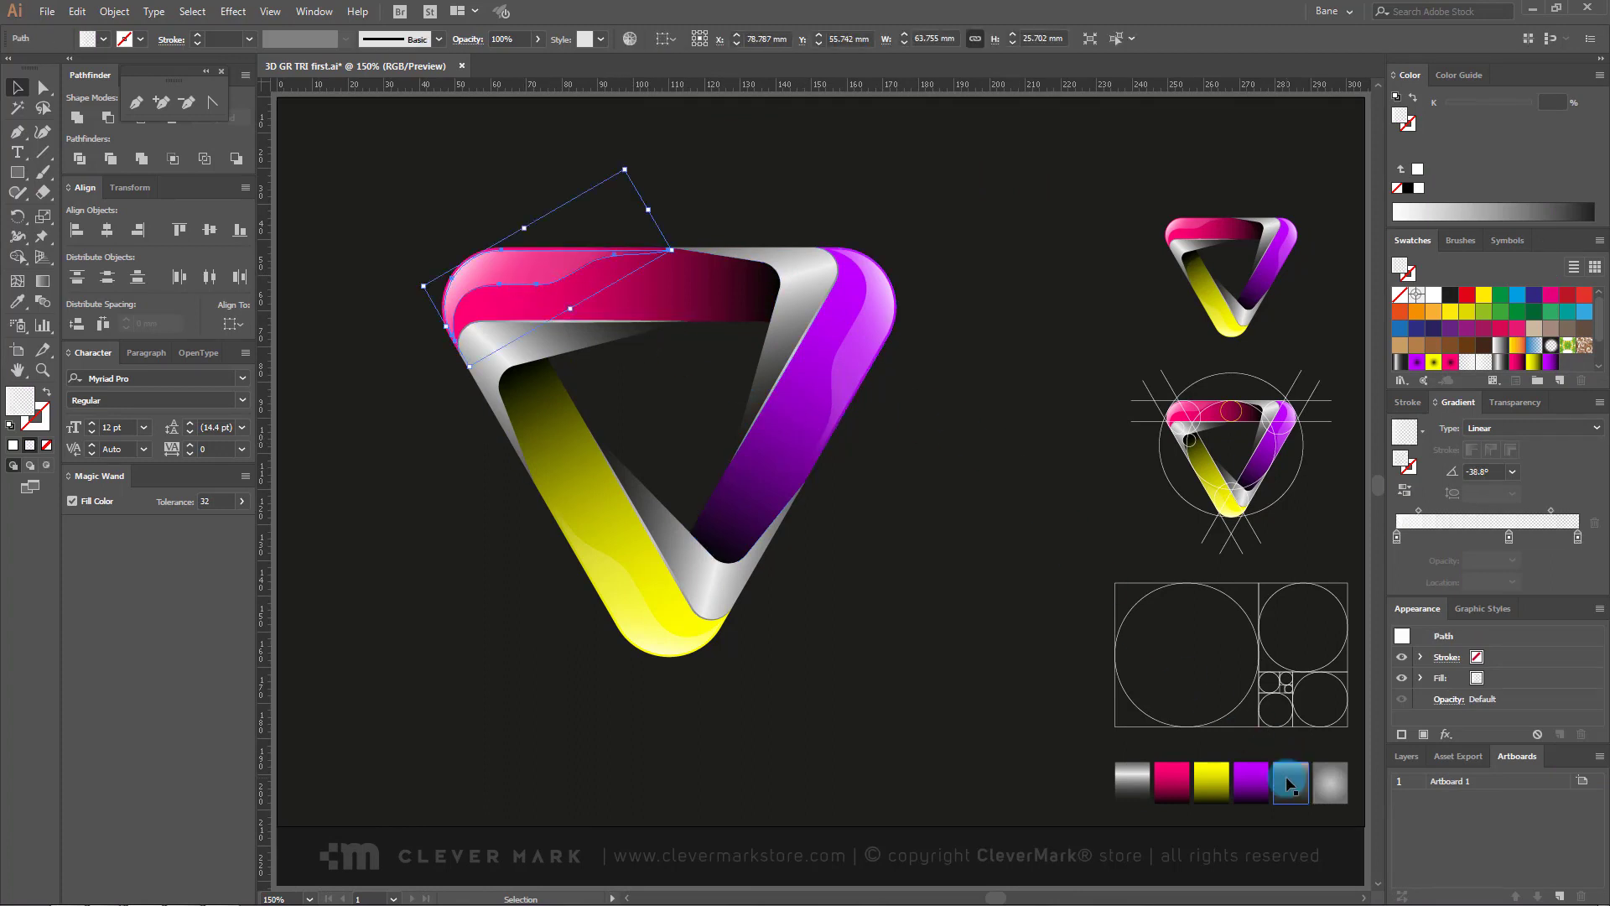
pyautogui.scroll(-2, 1527, 332)
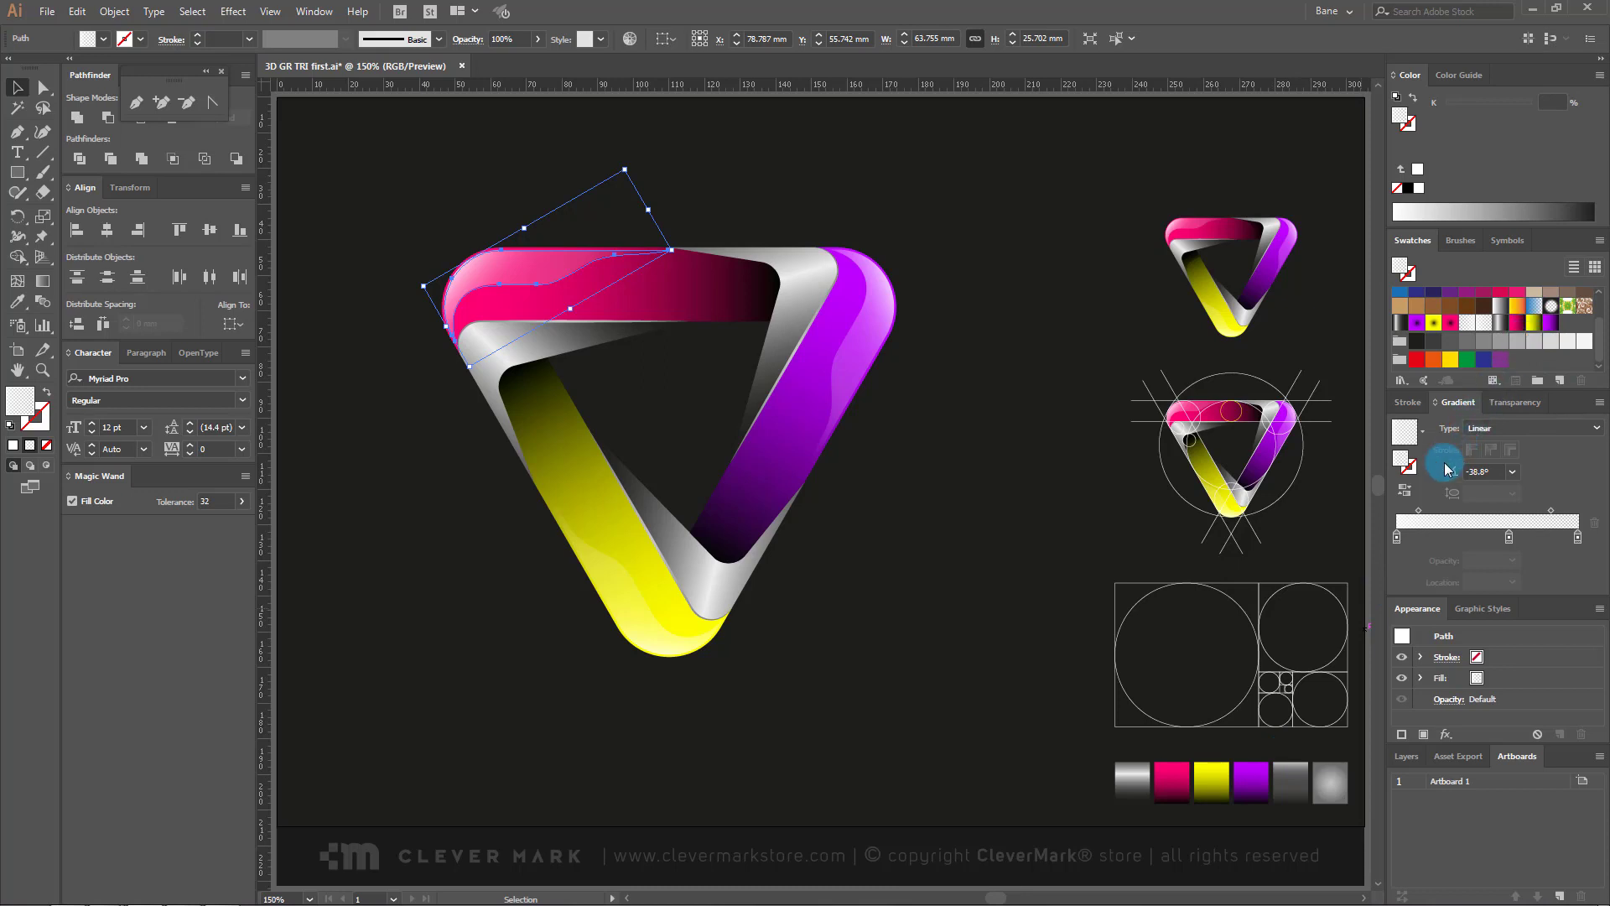
pyautogui.click(1397, 537)
pyautogui.click(1443, 120)
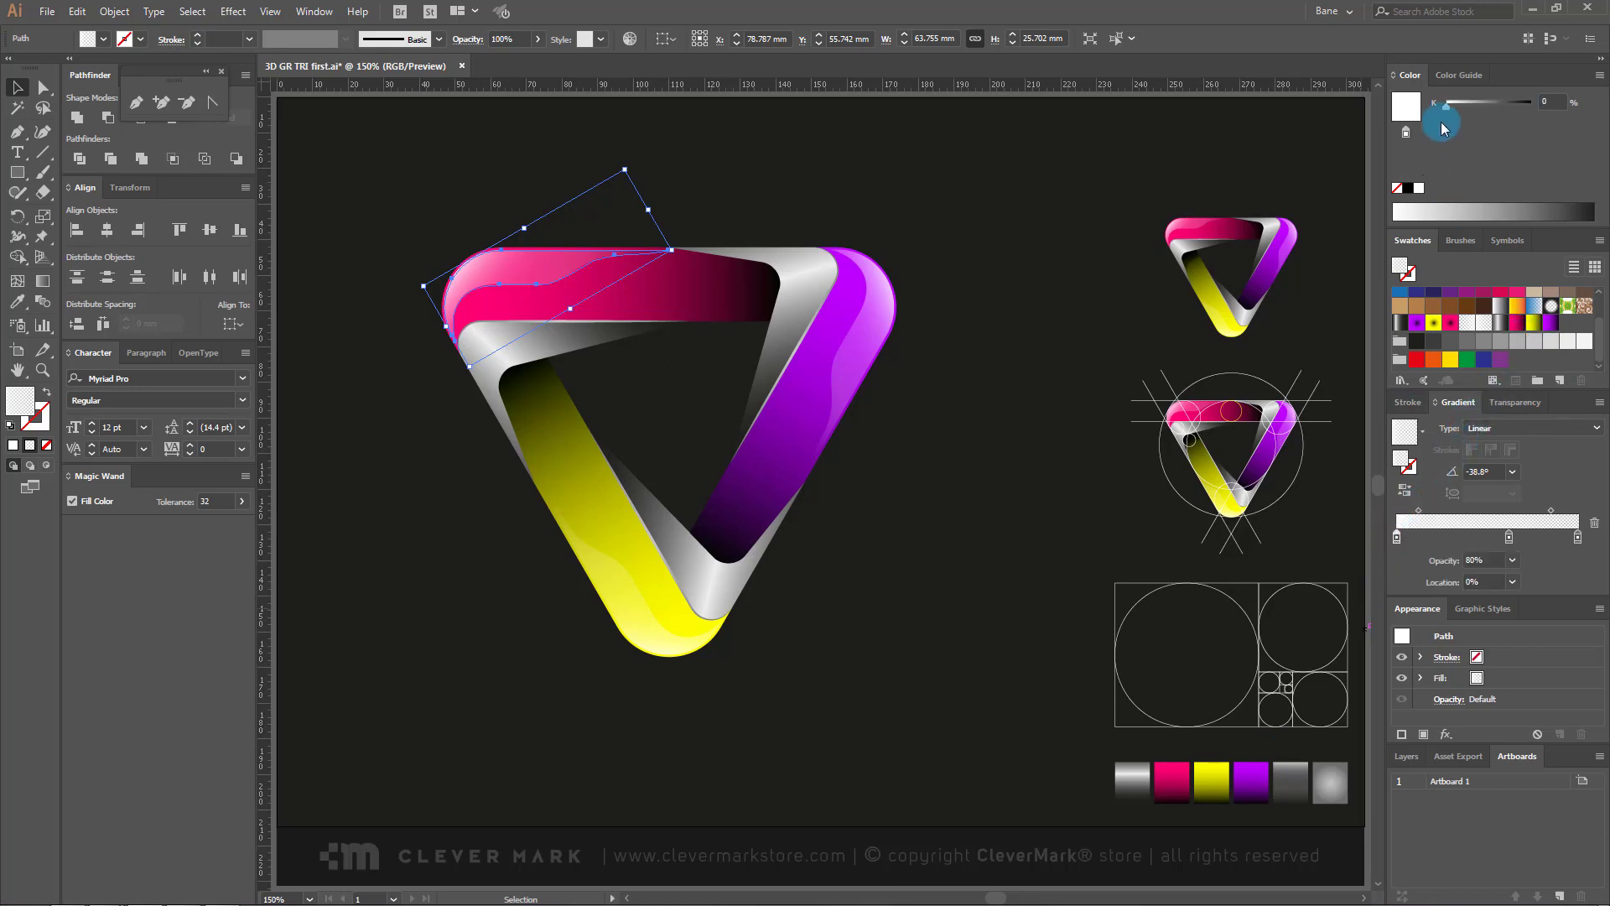
pyautogui.click(1510, 538)
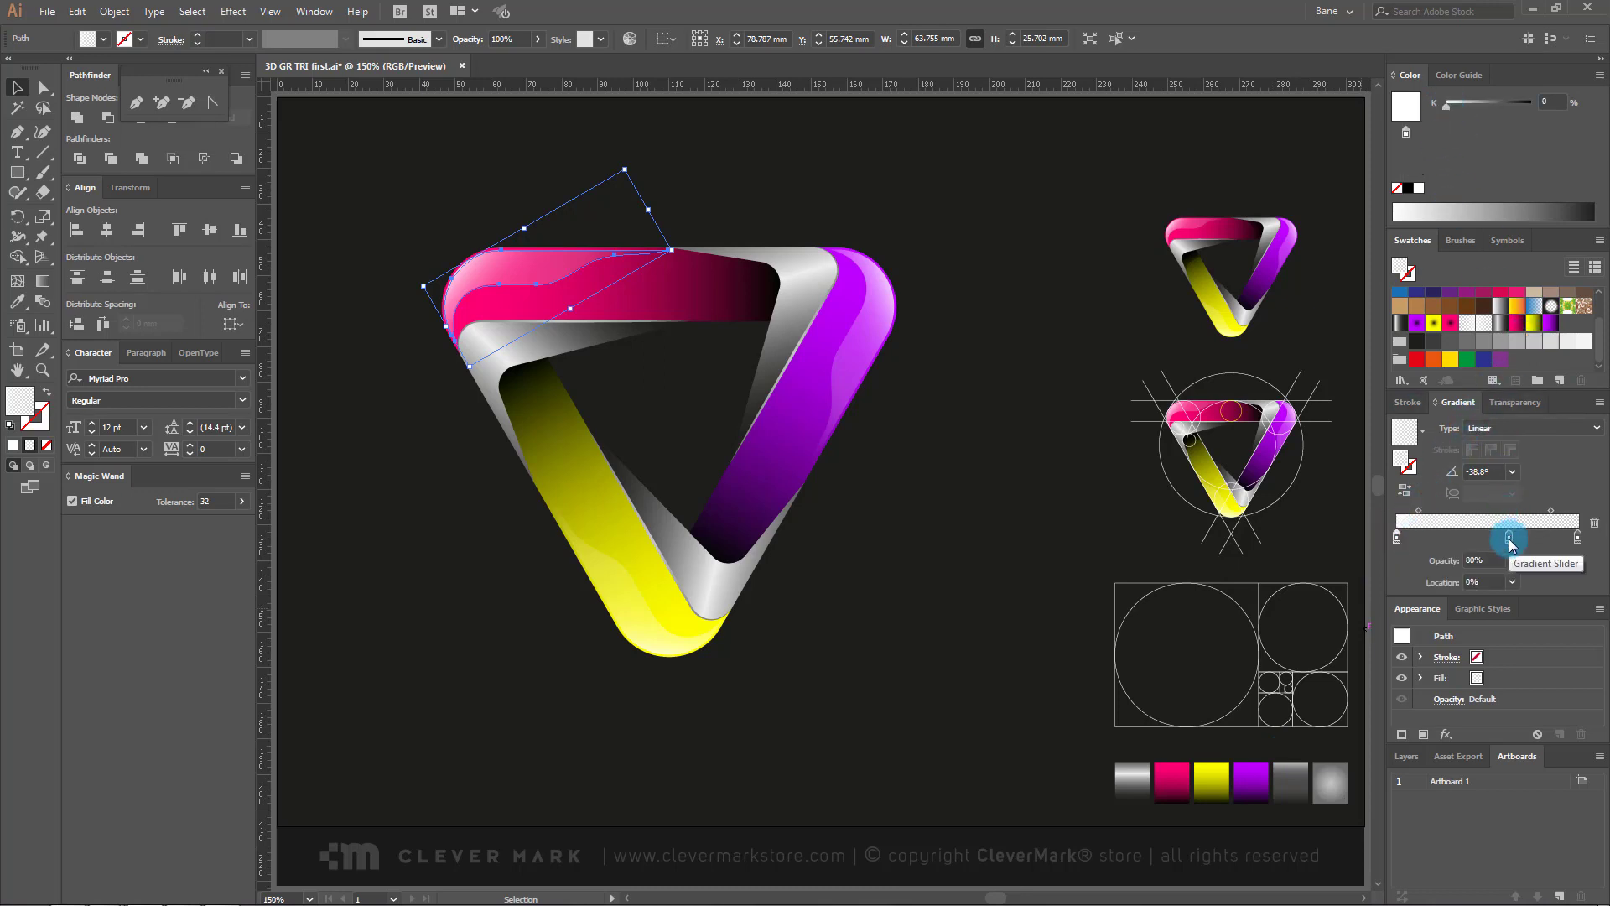
pyautogui.click(1512, 561)
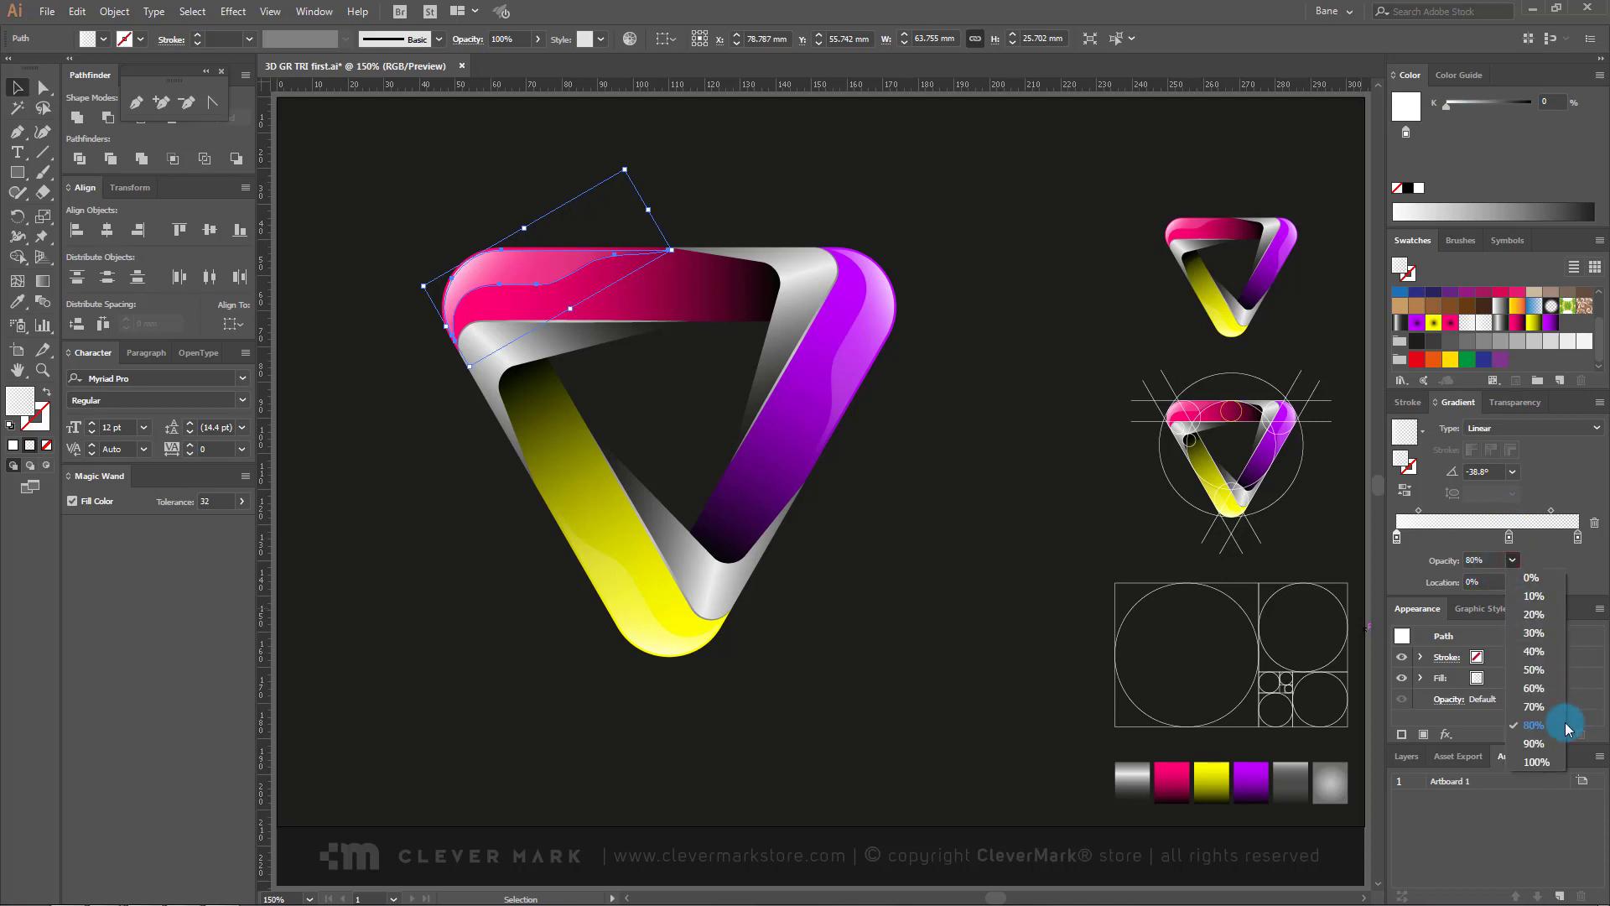
pyautogui.click(1534, 726)
# Step: Set the middle stop to 20% and the end stop to 0% opacity, then adjust the gradient direction
pyautogui.click(1511, 537)
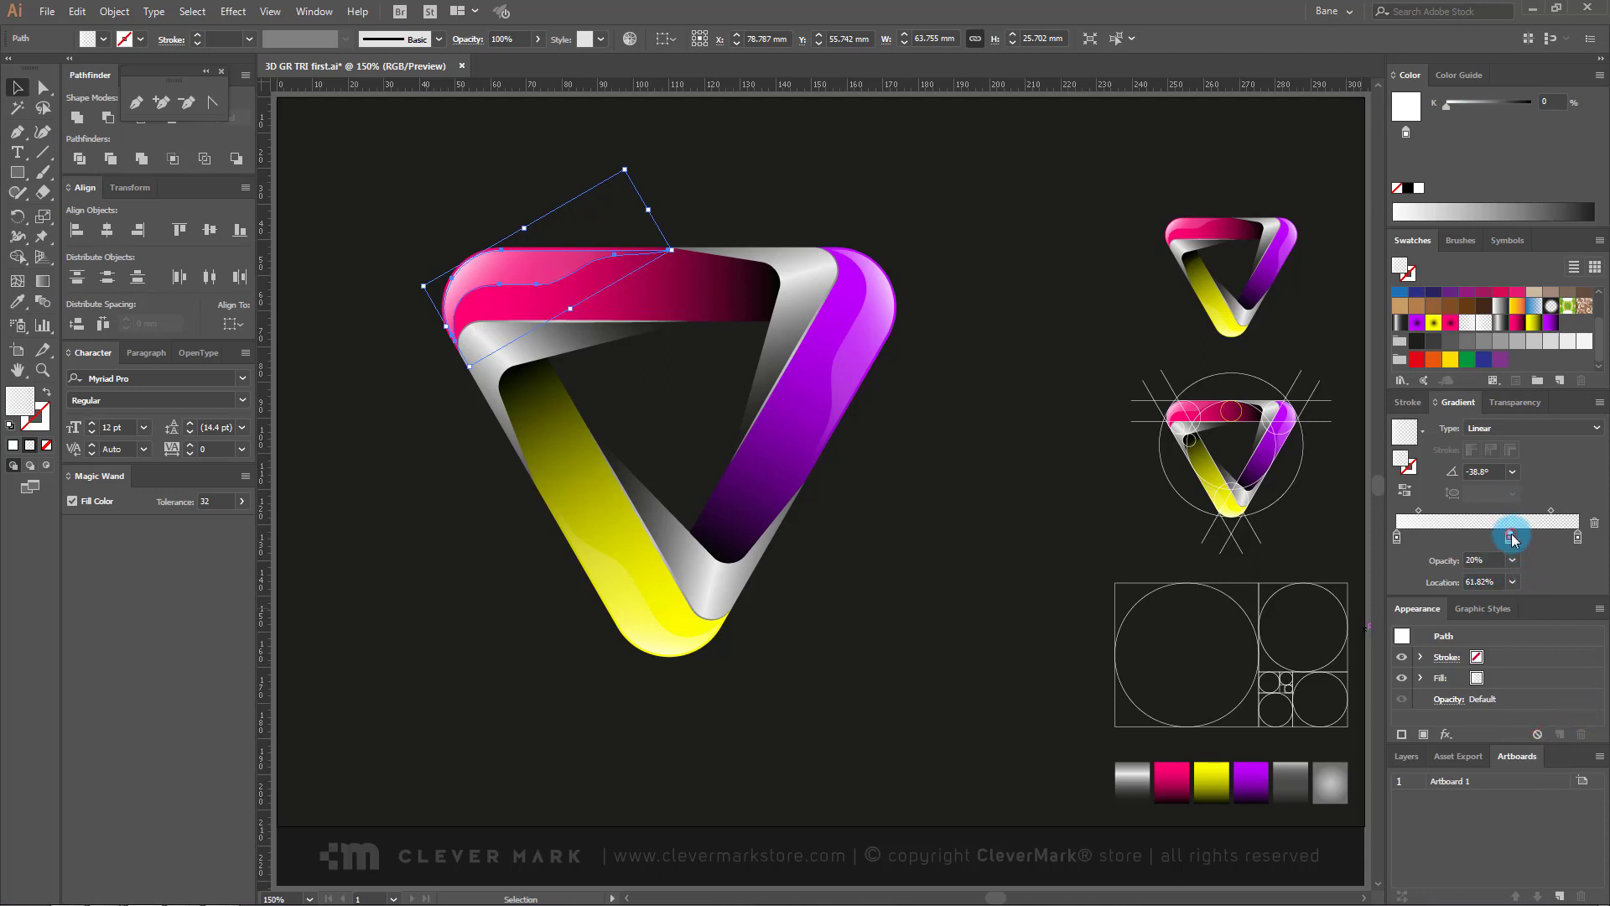
pyautogui.click(1512, 561)
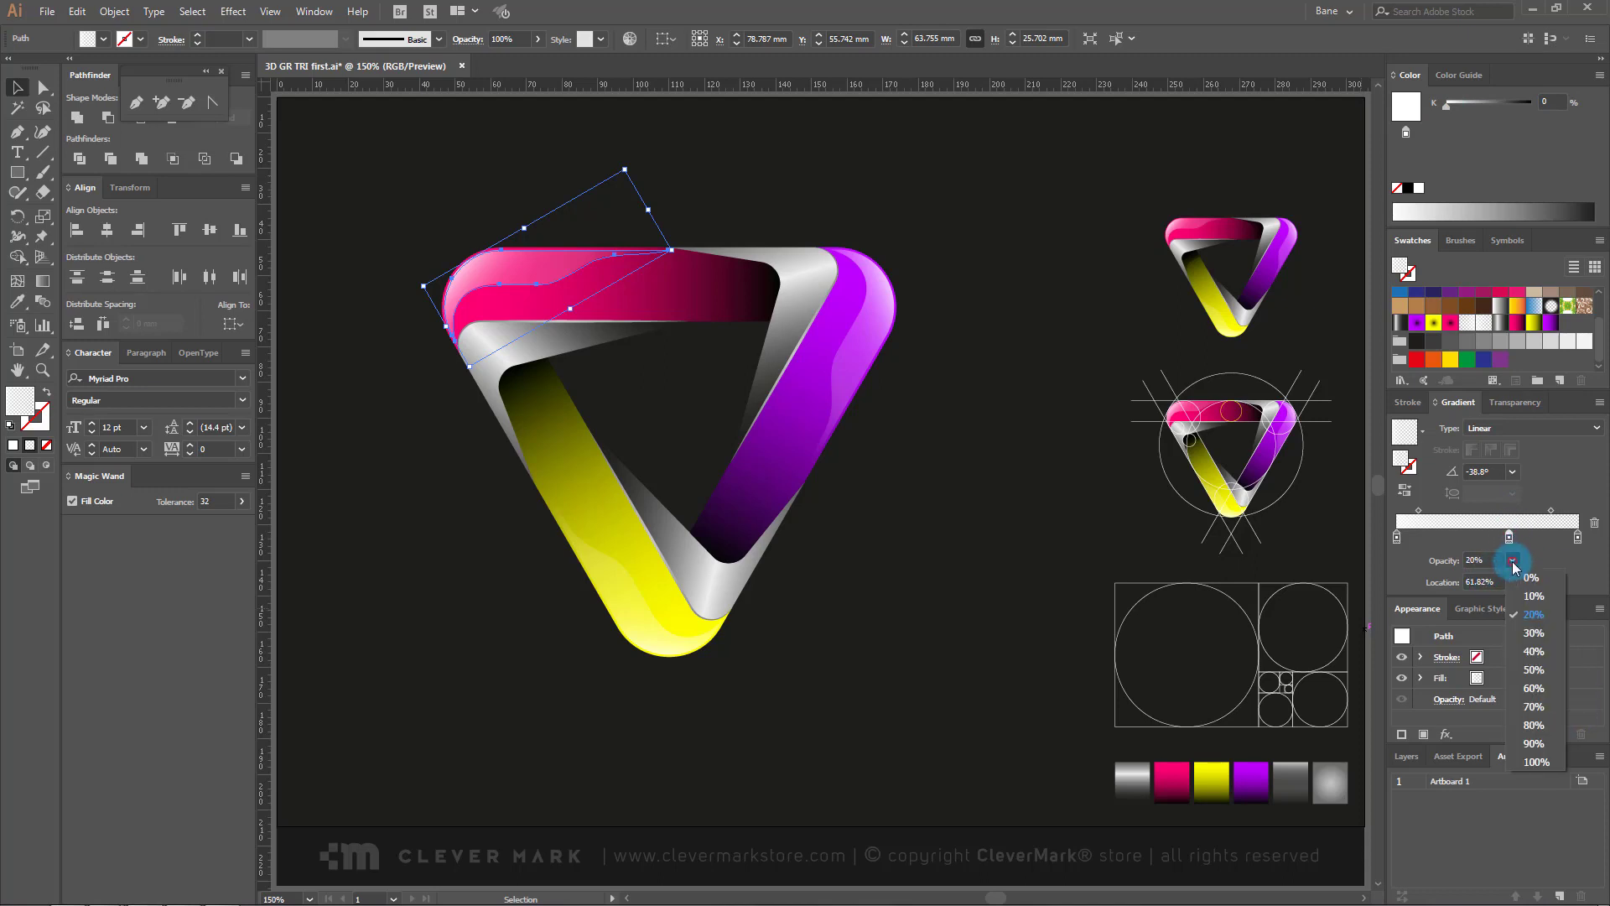
pyautogui.click(1529, 619)
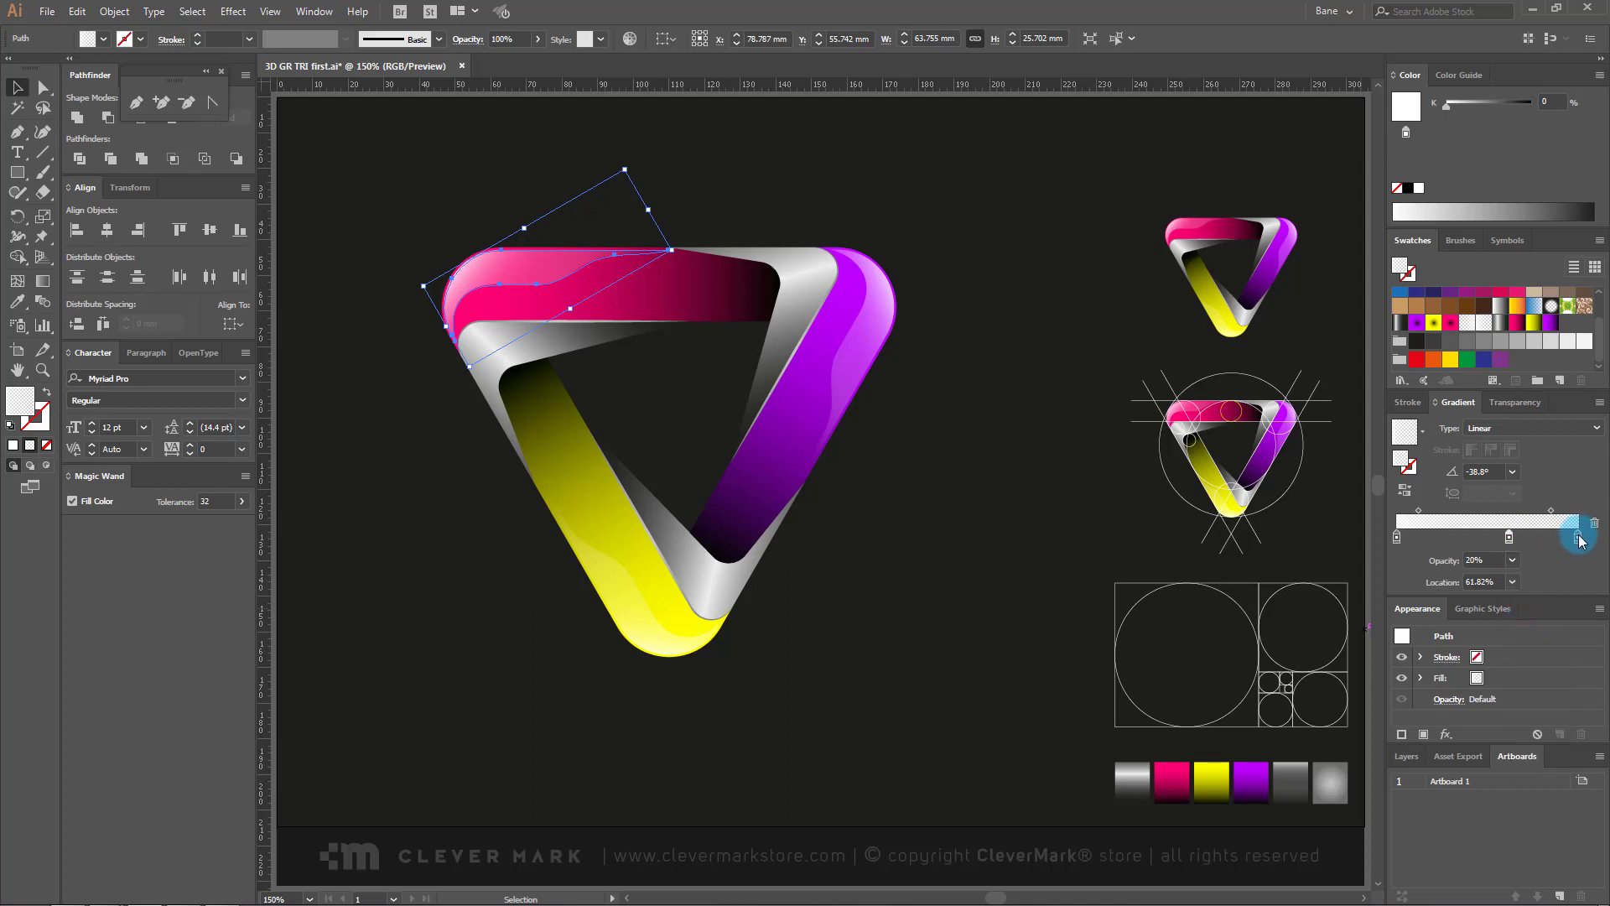
pyautogui.click(1577, 538)
pyautogui.click(1512, 560)
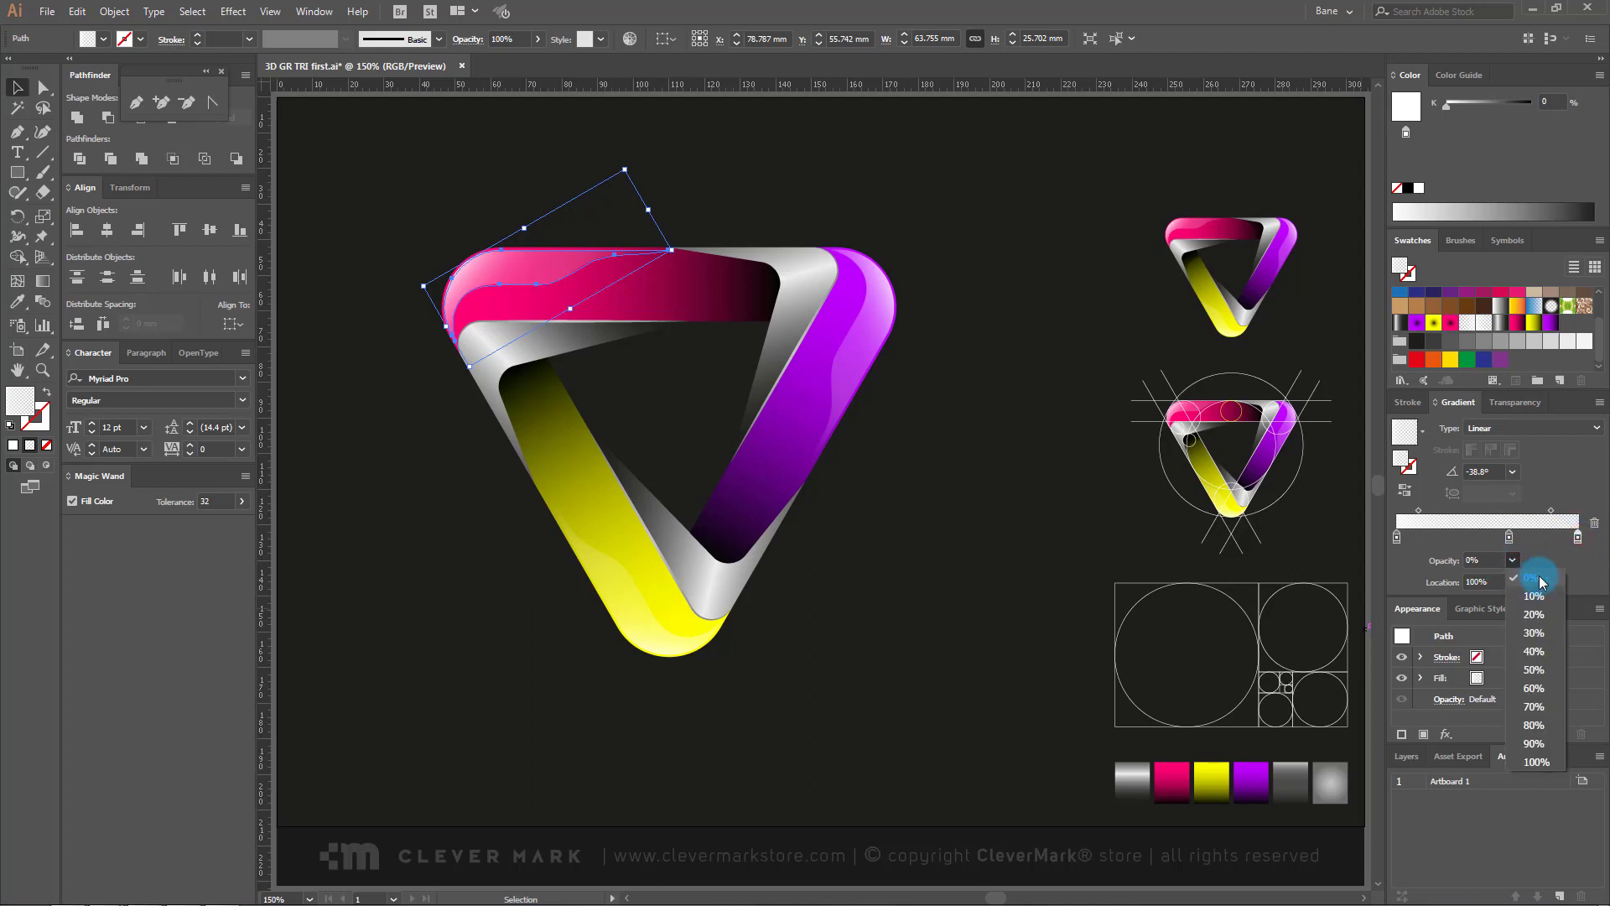
pyautogui.click(1534, 577)
pyautogui.click(43, 280)
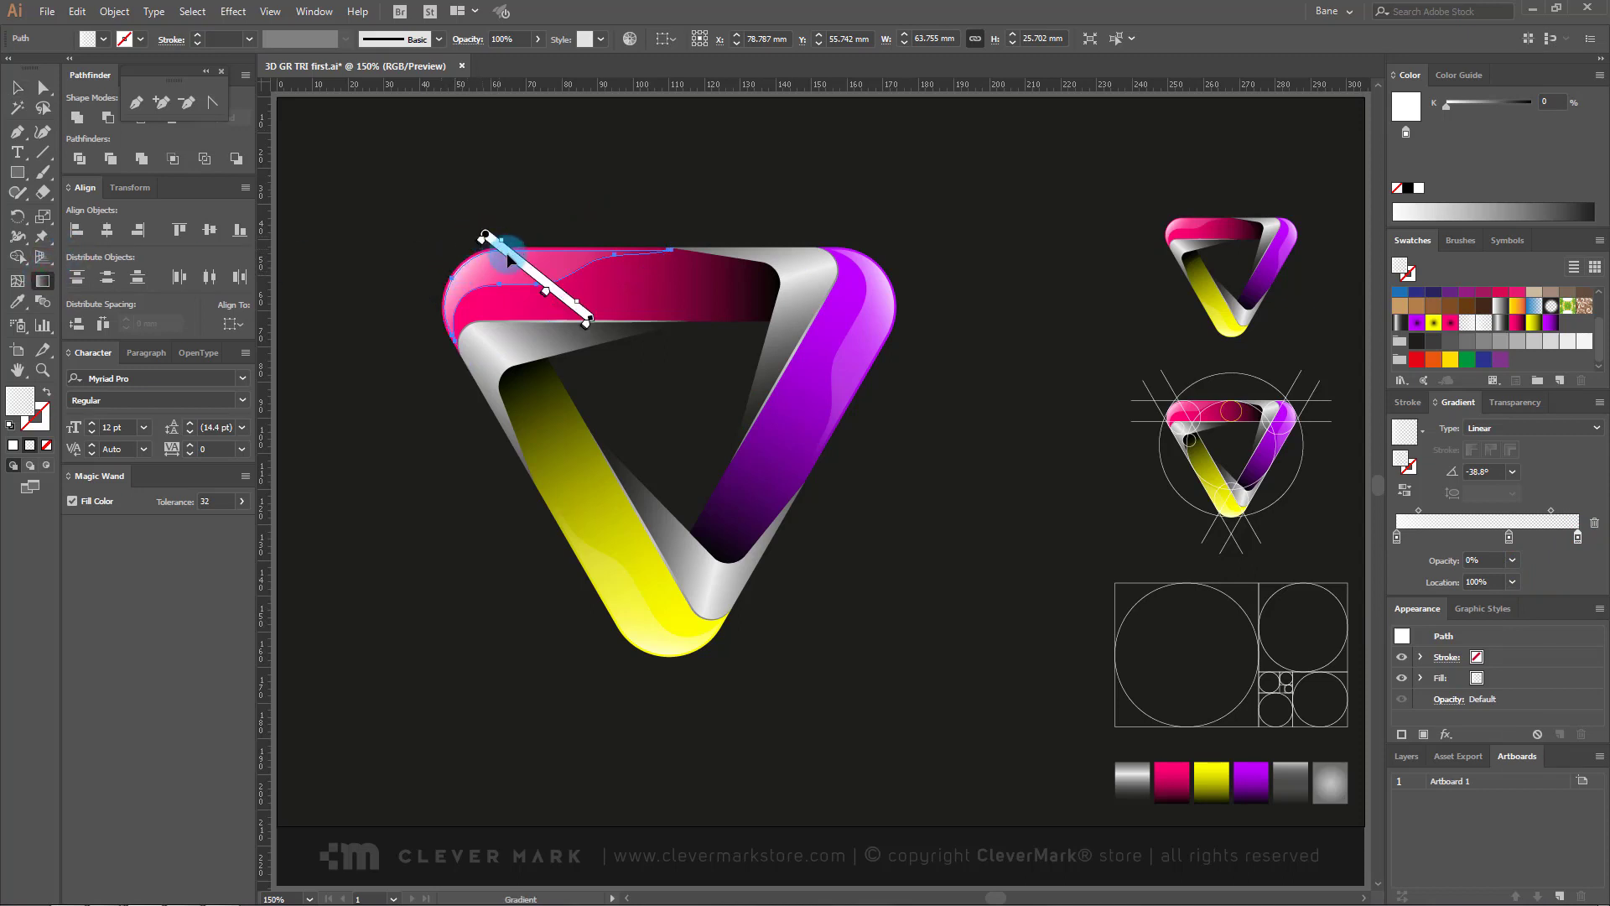
pyautogui.click(17, 87)
pyautogui.click(609, 133)
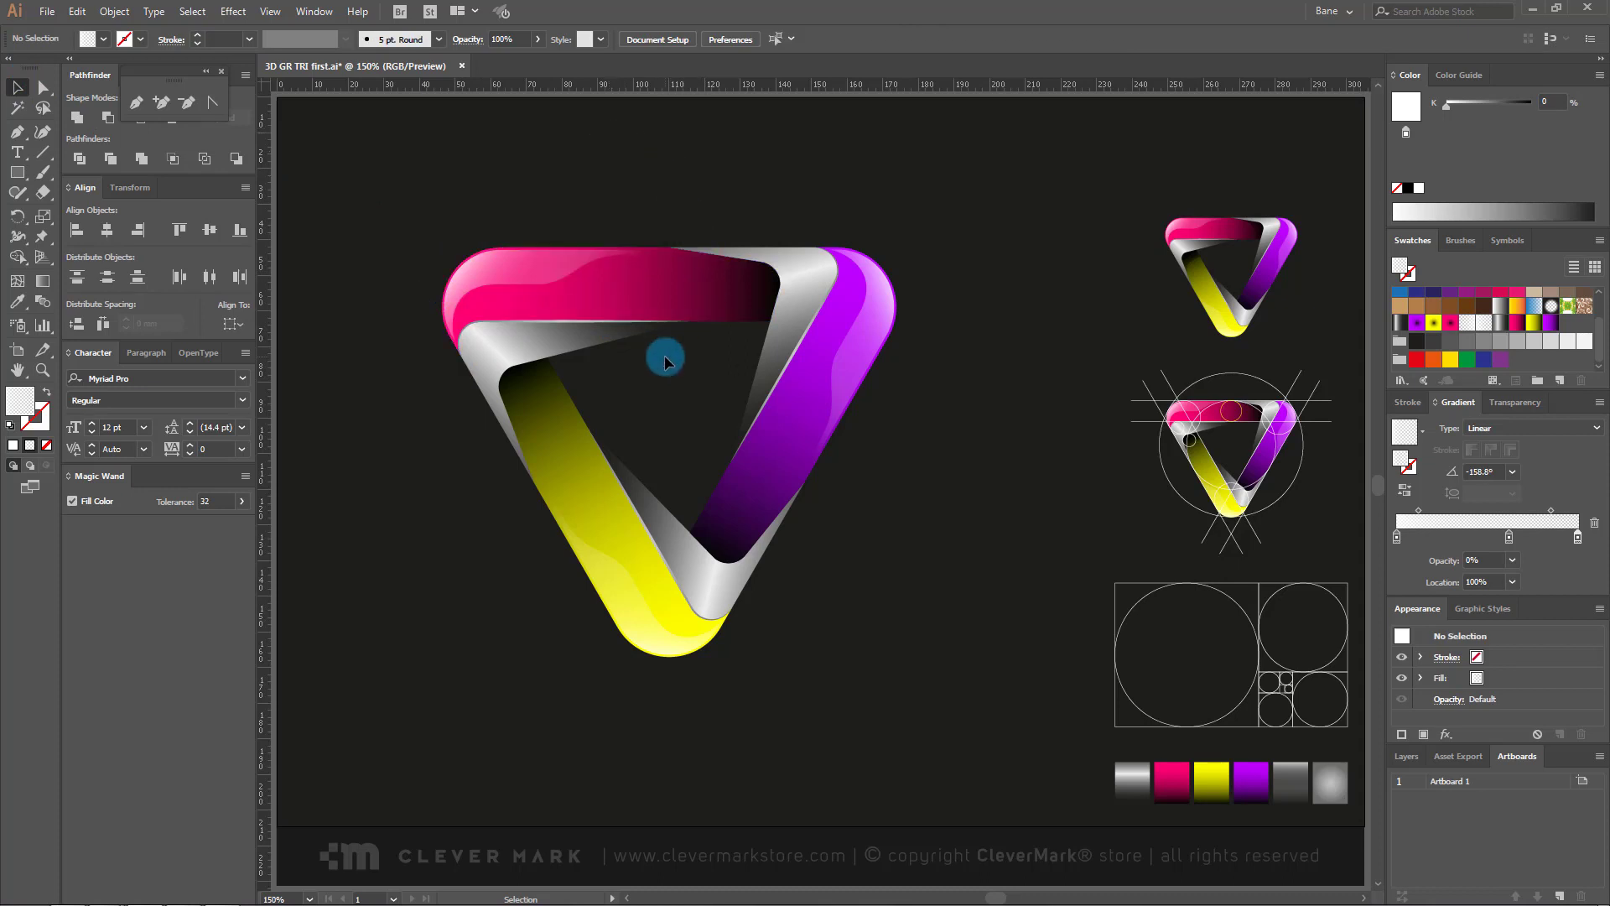
# Step: Set the top-left fold's gradient to K75 start, a new K10 stop near 29%, and K100 black end
pyautogui.click(554, 341)
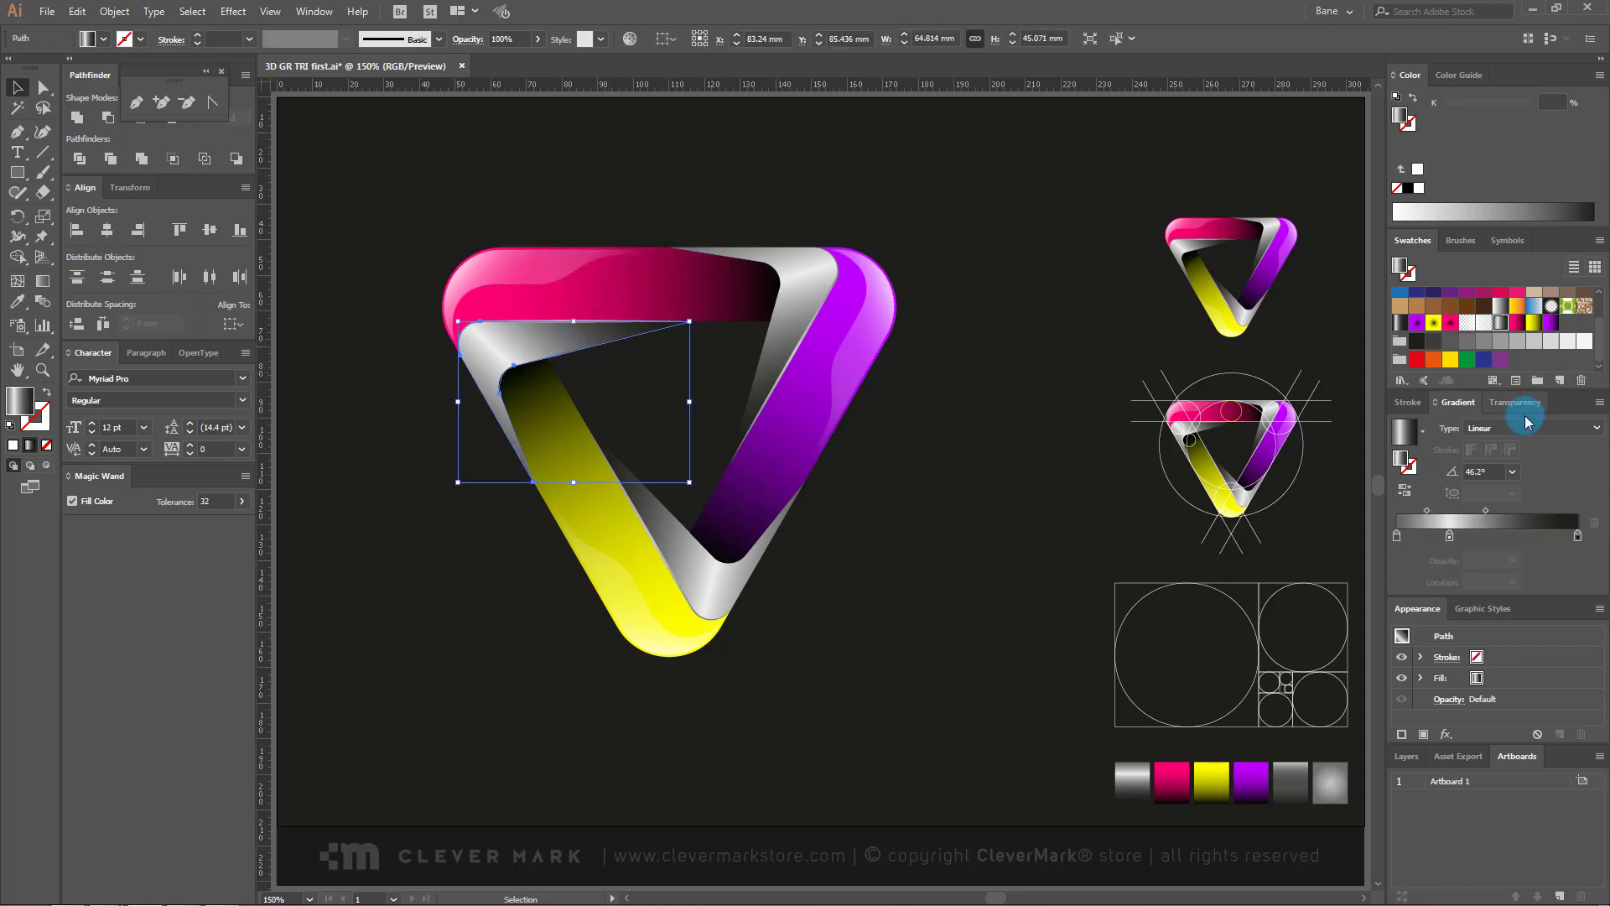
pyautogui.click(44, 283)
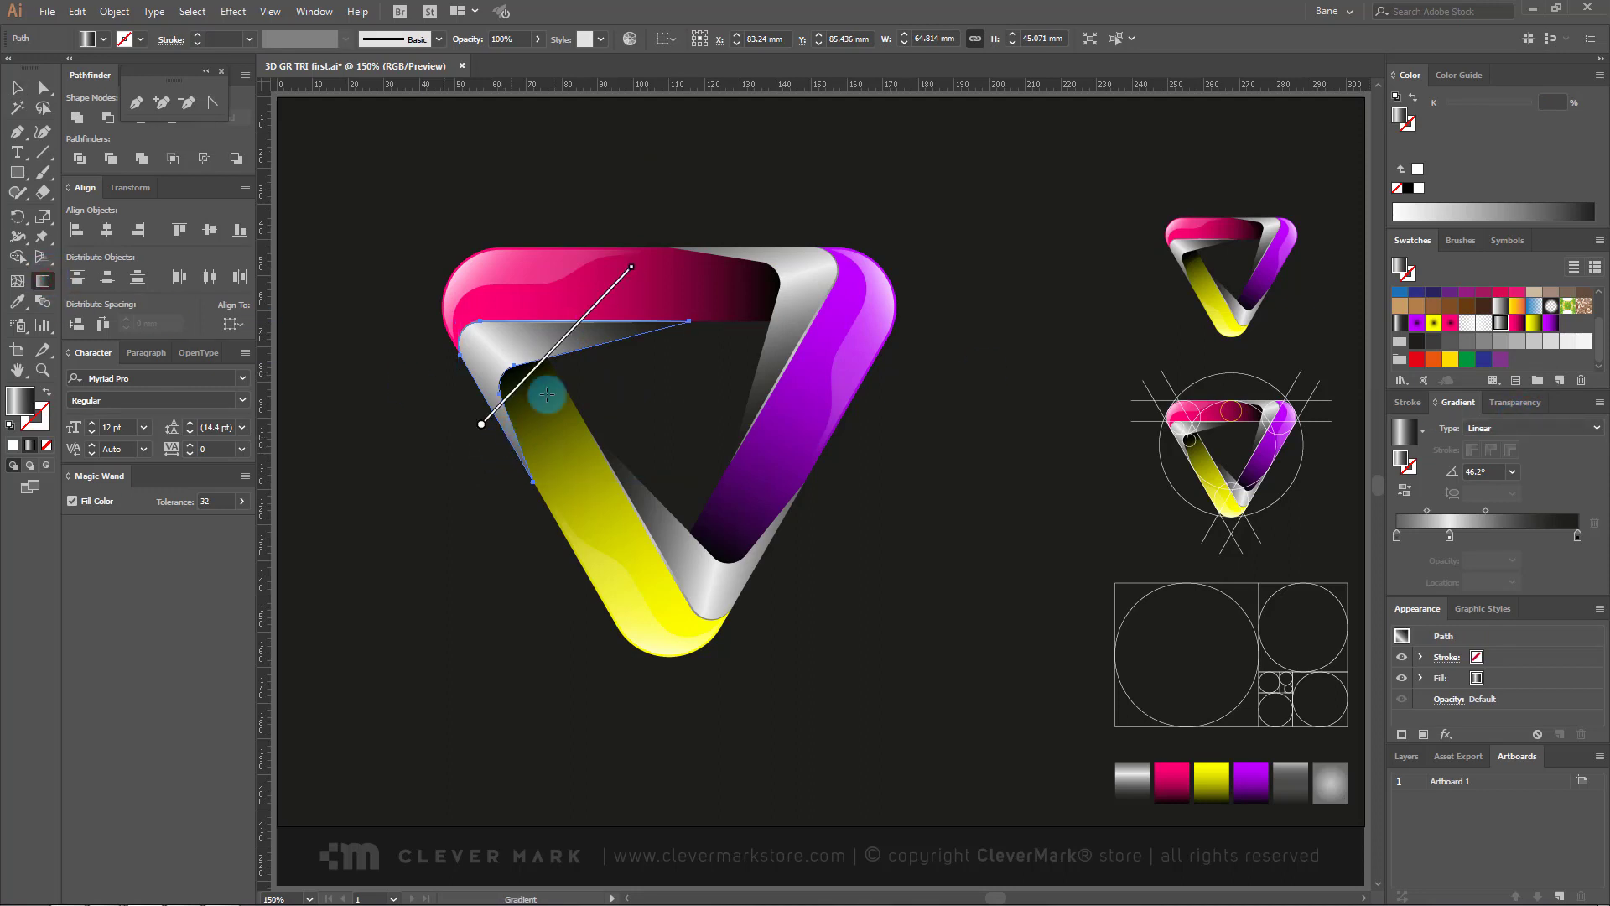
pyautogui.click(17, 87)
pyautogui.click(1398, 538)
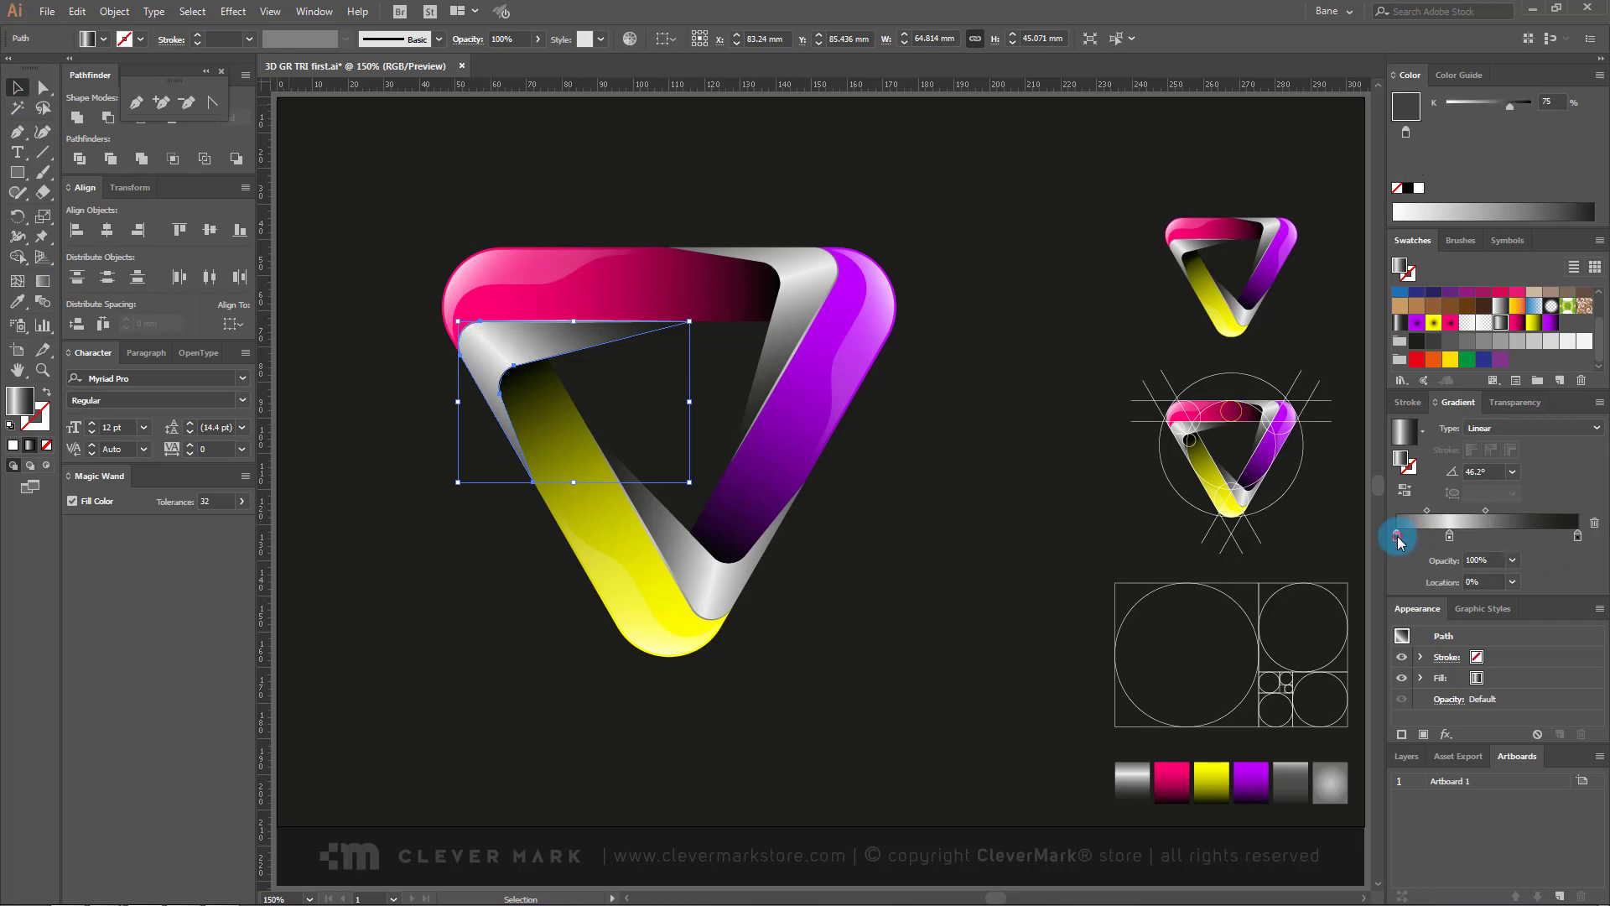
pyautogui.click(1450, 536)
pyautogui.click(1560, 100)
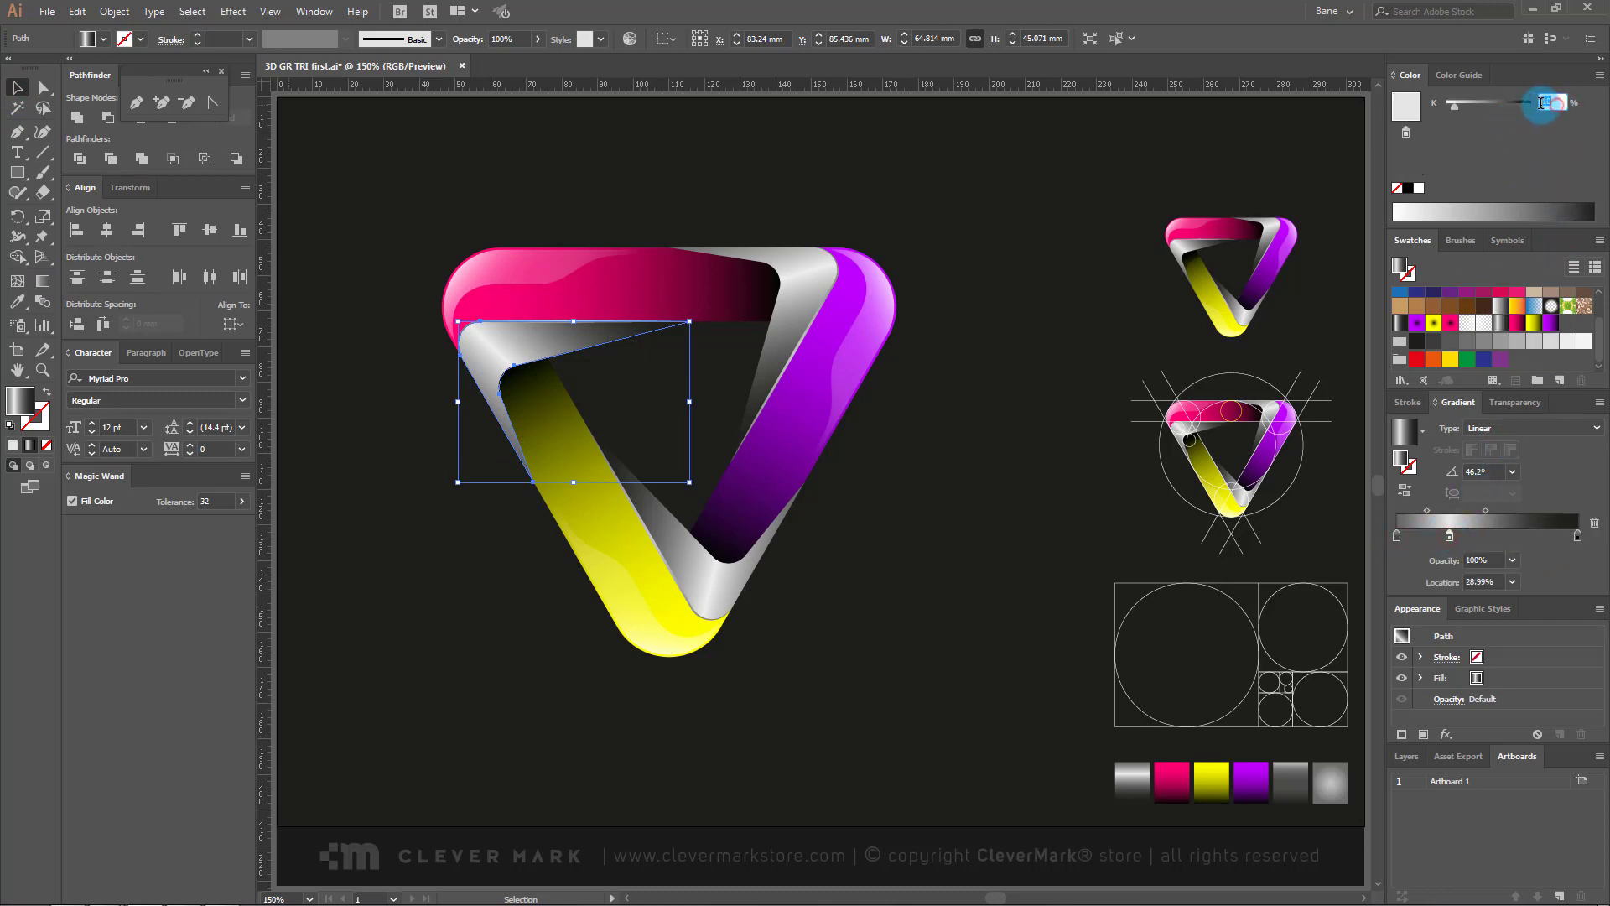
pyautogui.click(1578, 537)
pyautogui.click(1552, 100)
pyautogui.click(1514, 147)
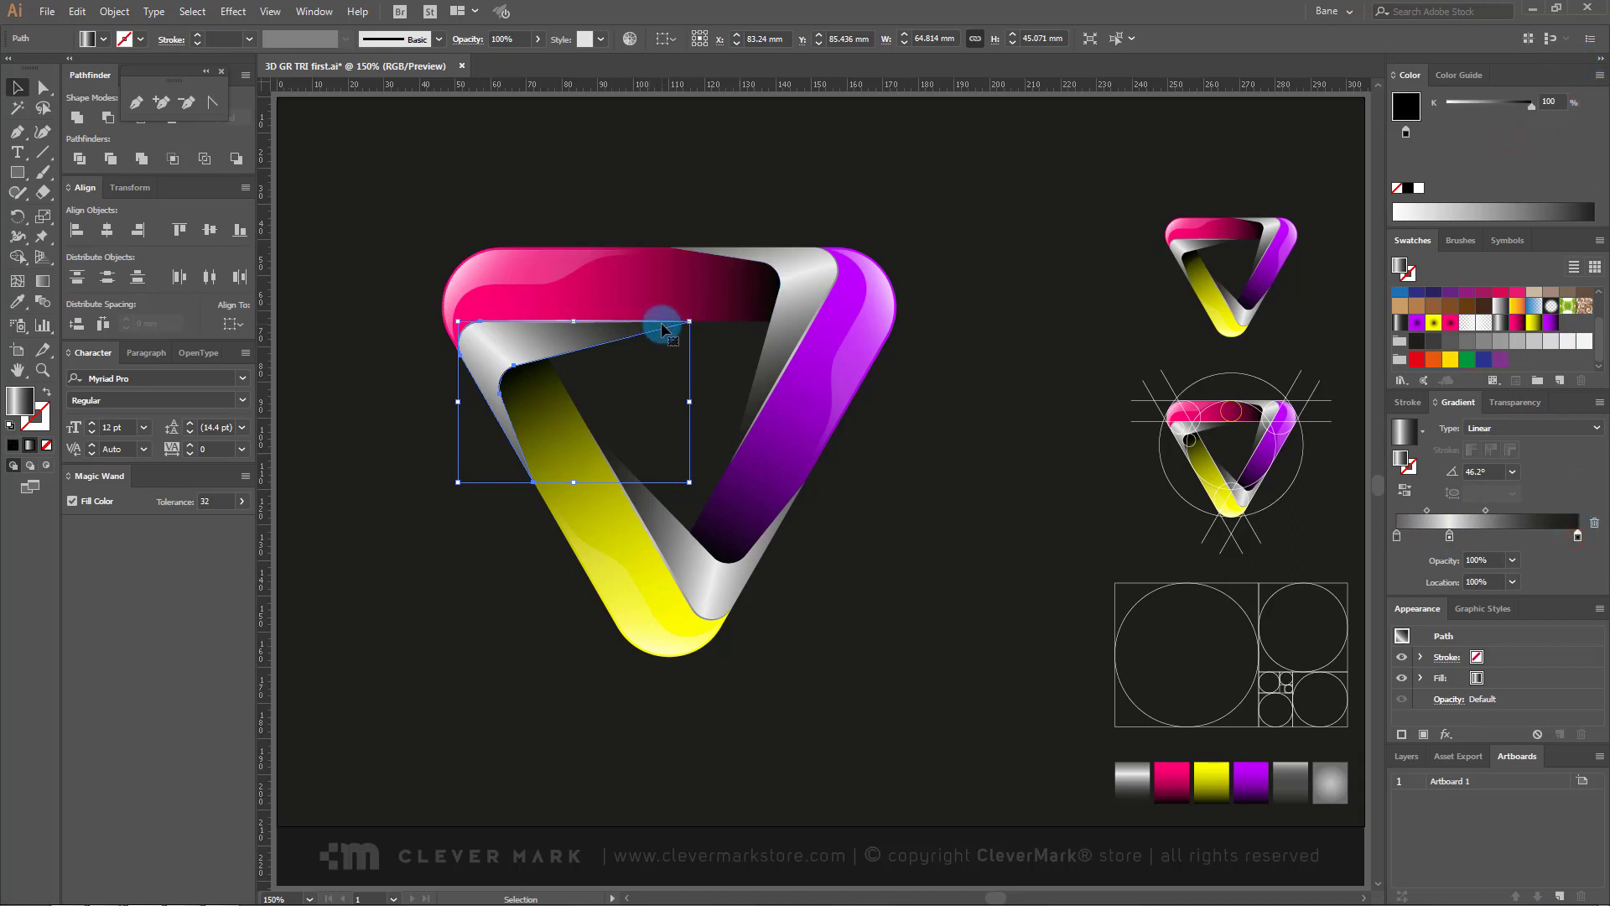
pyautogui.click(790, 359)
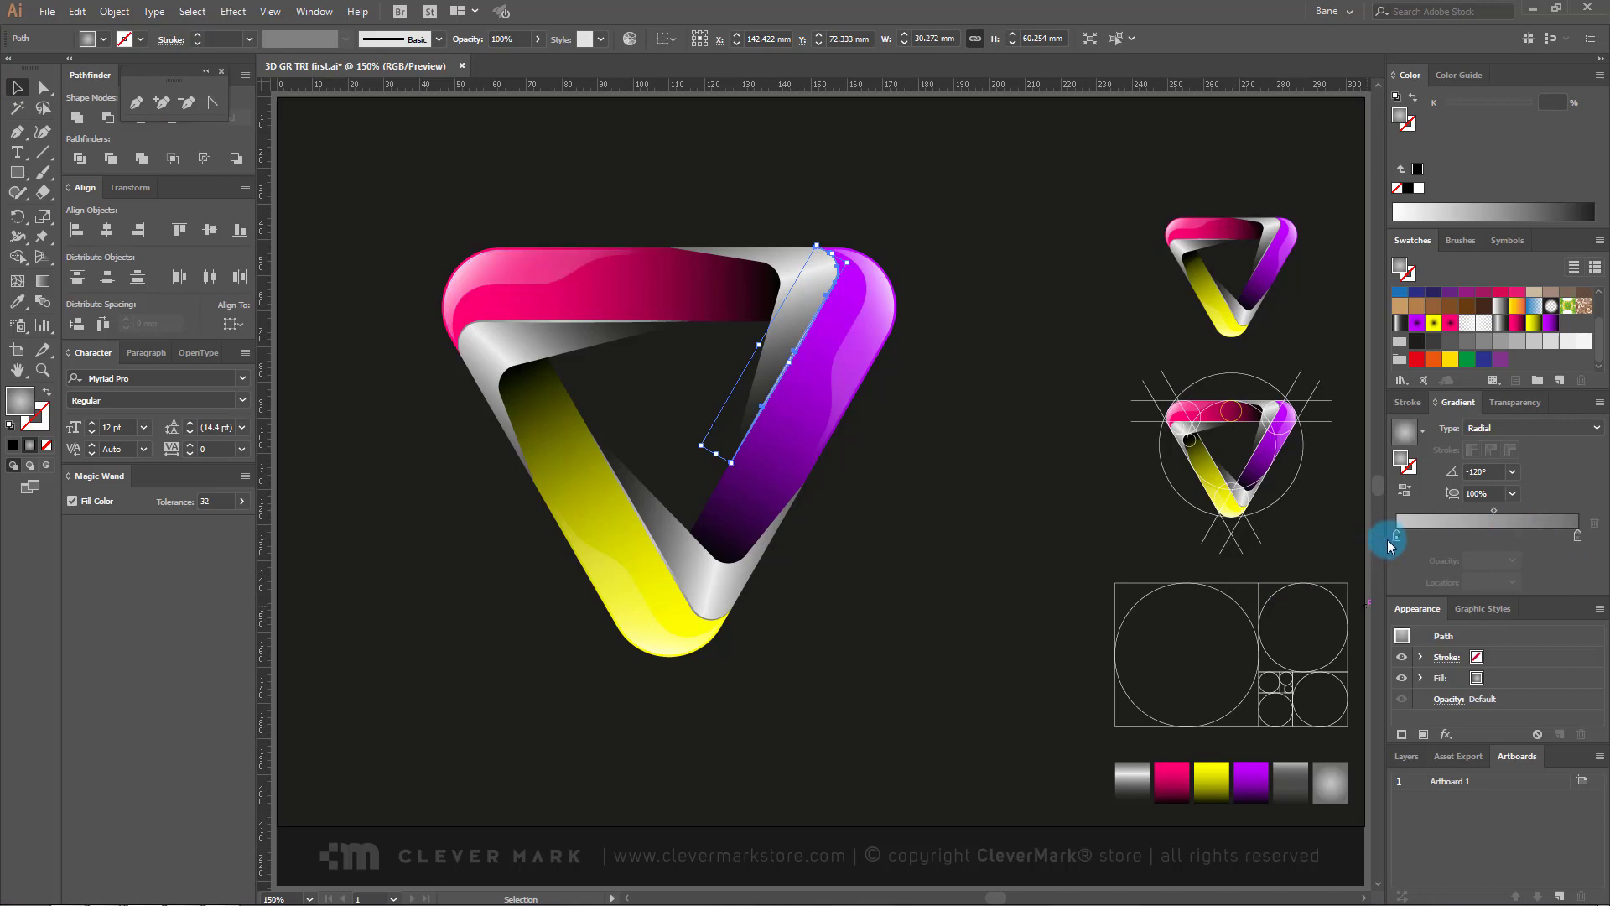
# Step: Keep the fold's gradient Radial with stops C6C6C5 to 6F6F6E, then deselect
pyautogui.click(1510, 427)
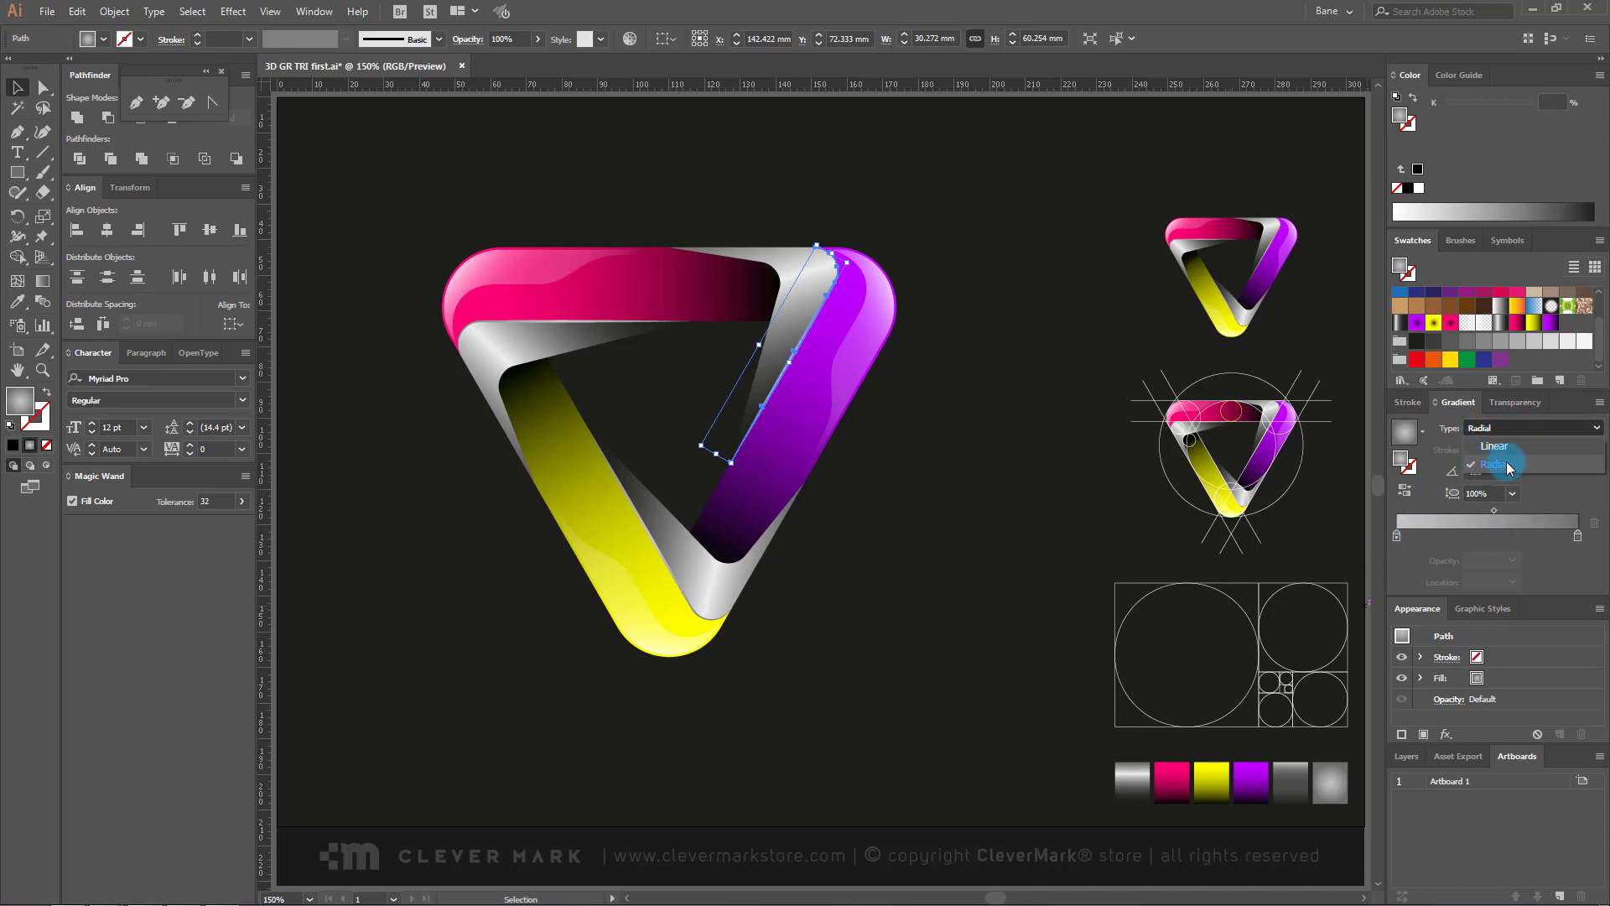
pyautogui.click(1510, 466)
pyautogui.click(1397, 535)
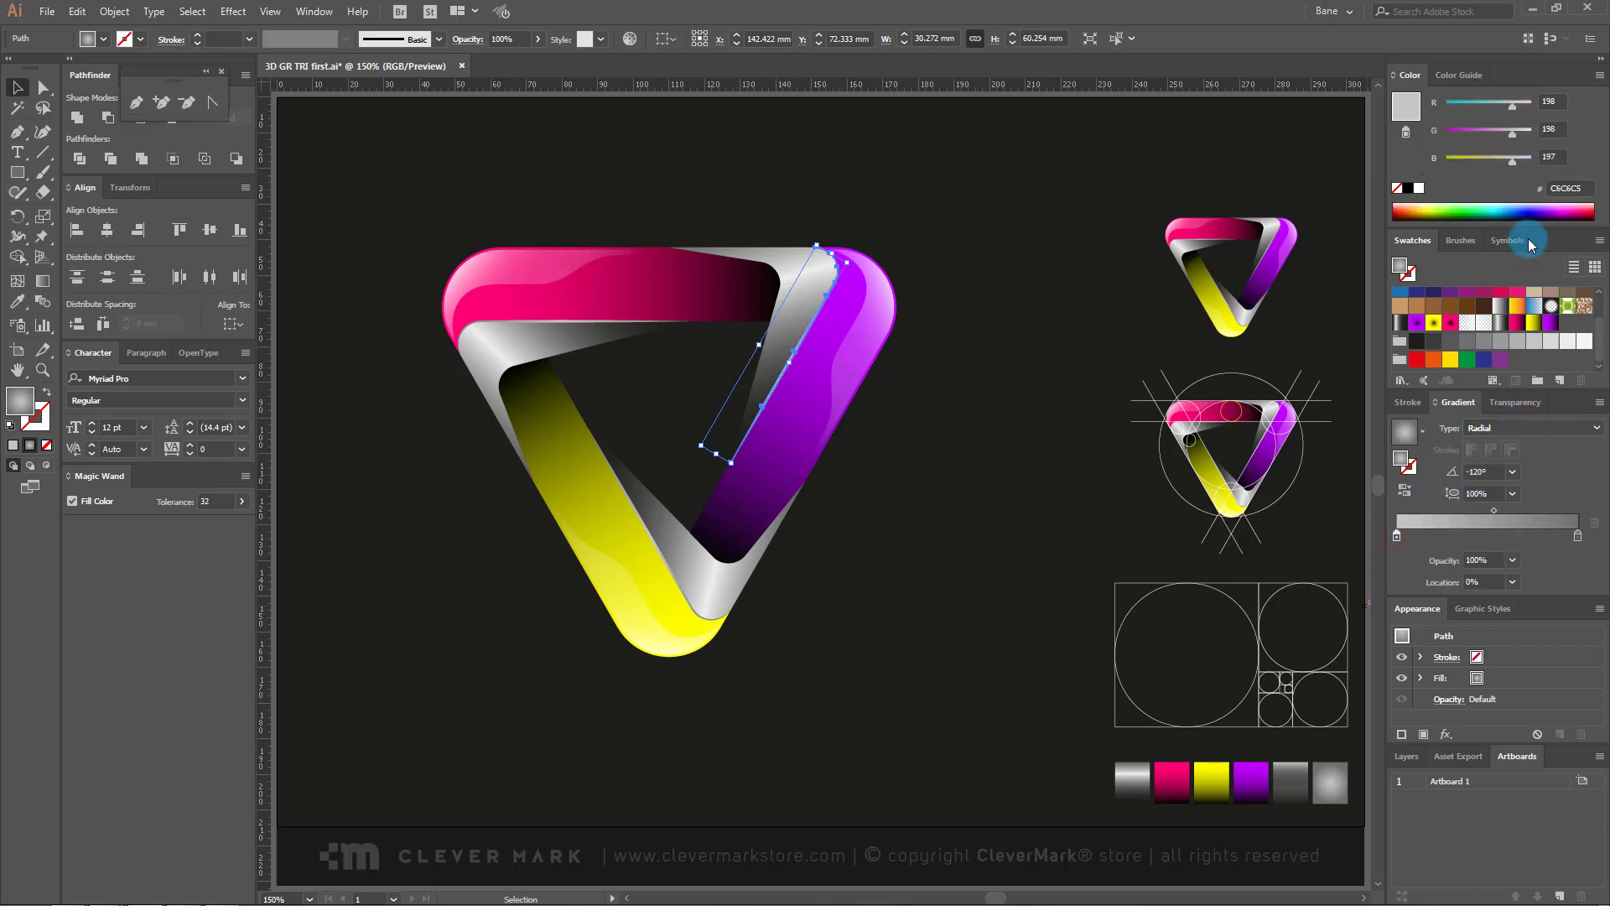
pyautogui.click(1578, 537)
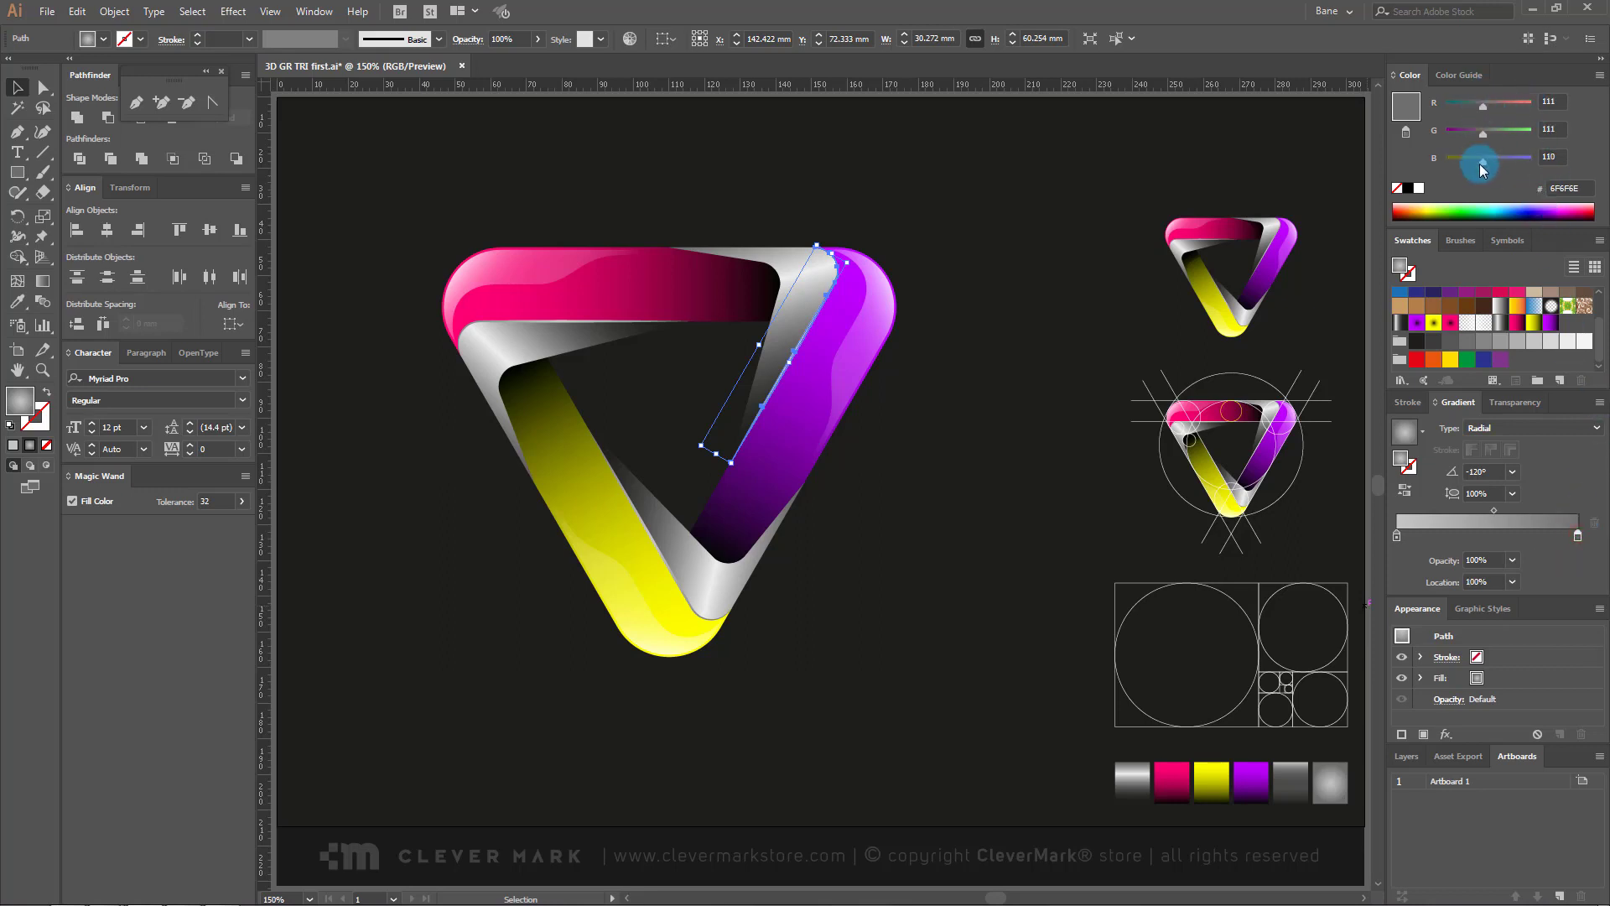
pyautogui.click(1016, 297)
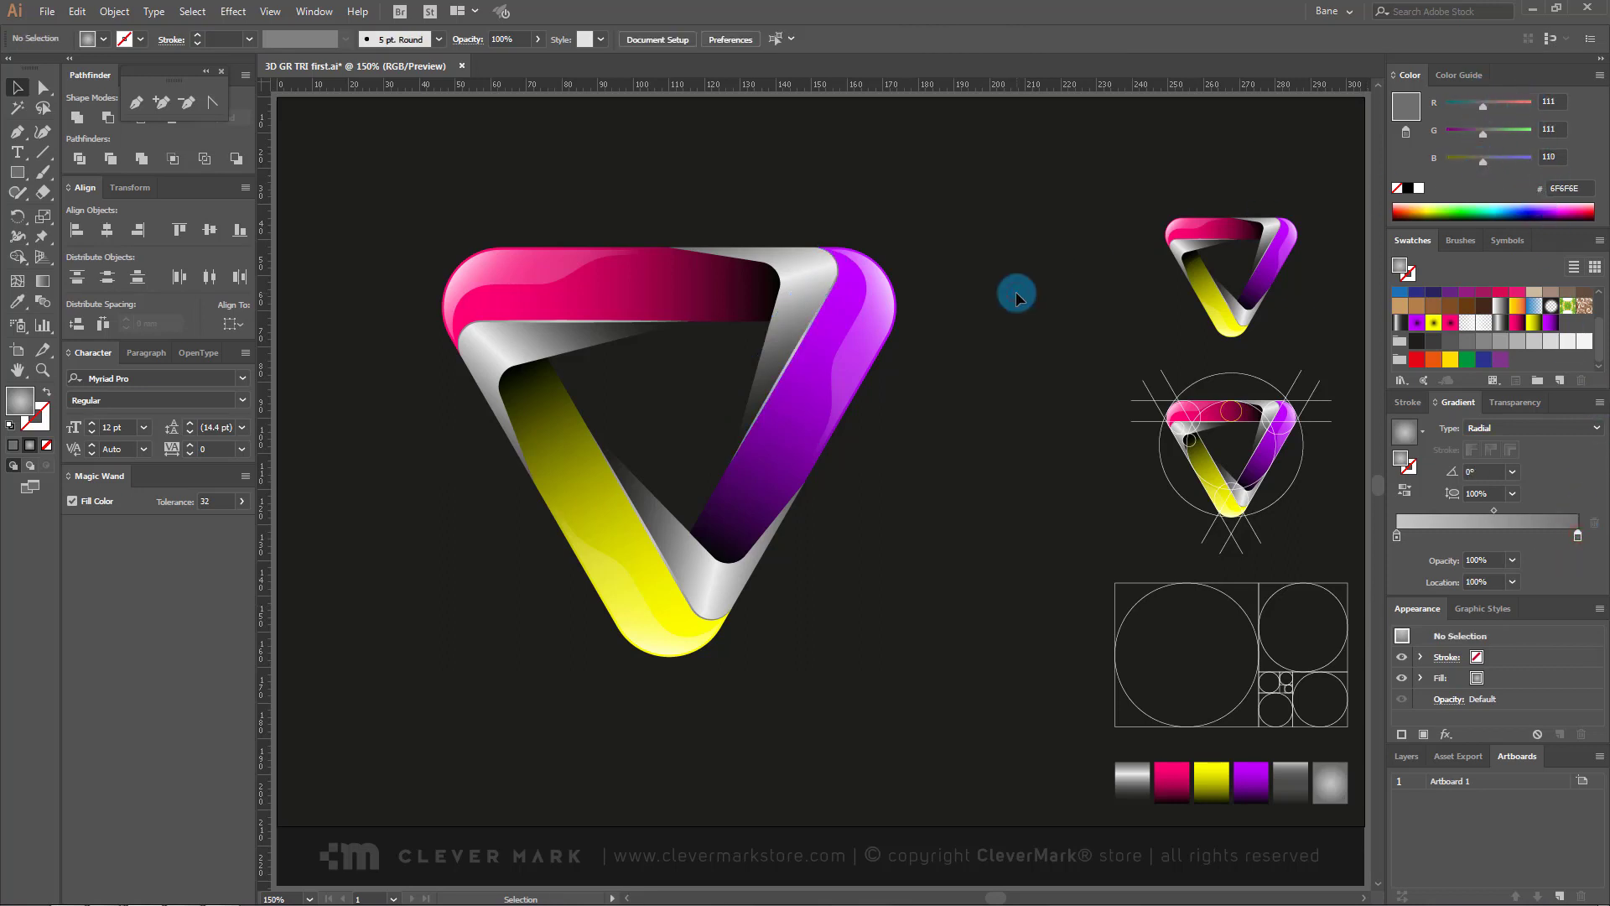
# Step: Delete the glossy highlight shapes from the pink, purple and yellow bands
pyautogui.click(969, 307)
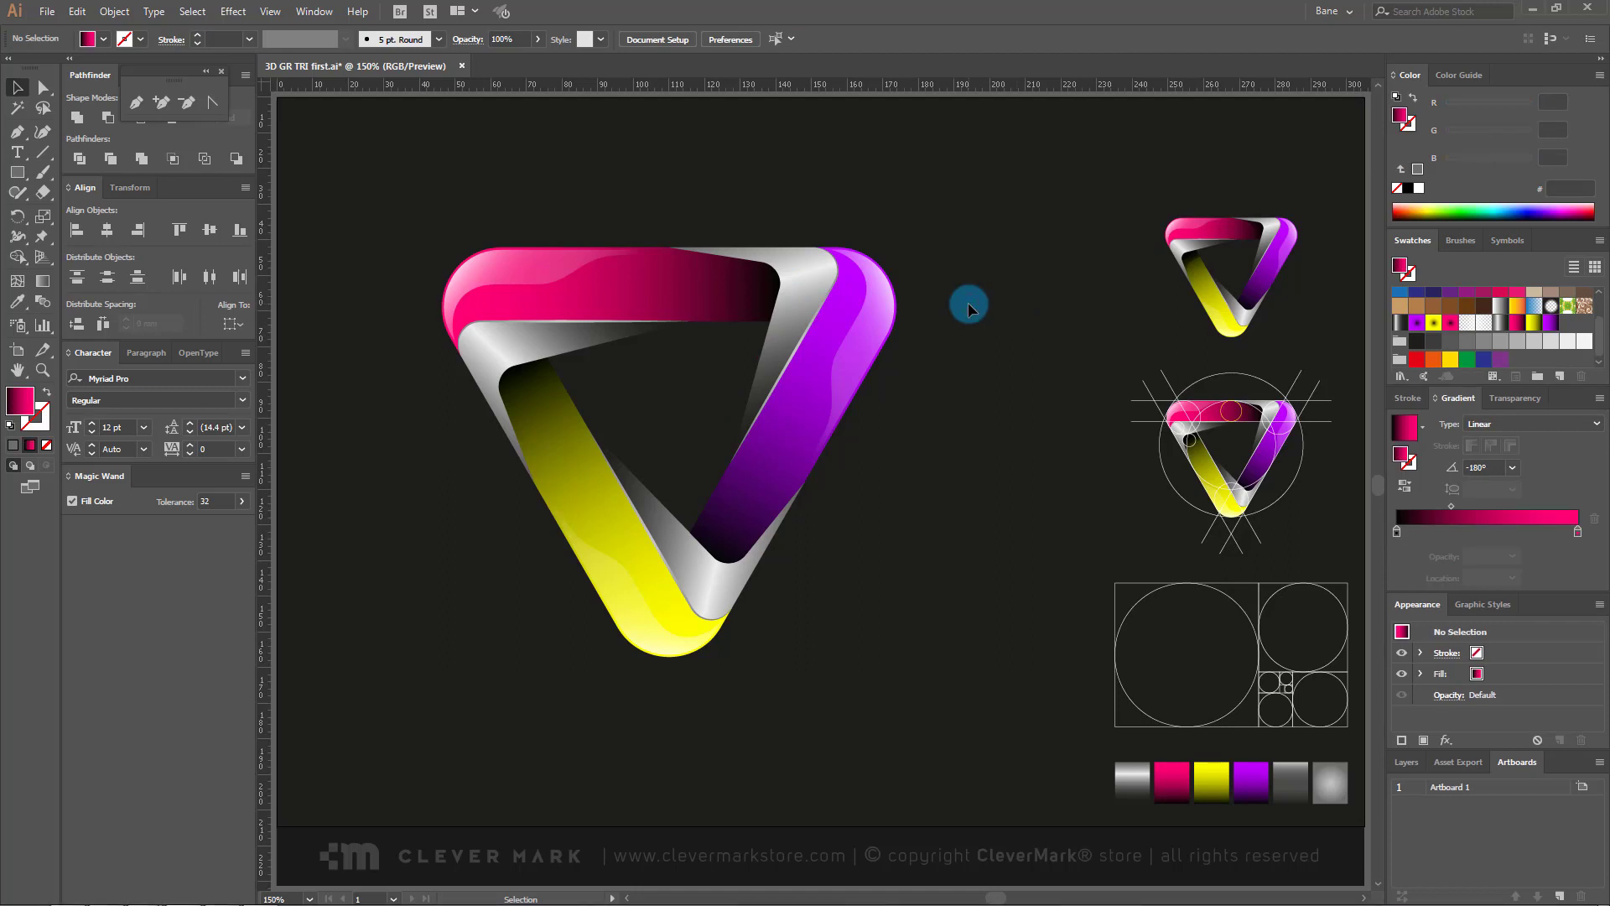
pyautogui.click(570, 254)
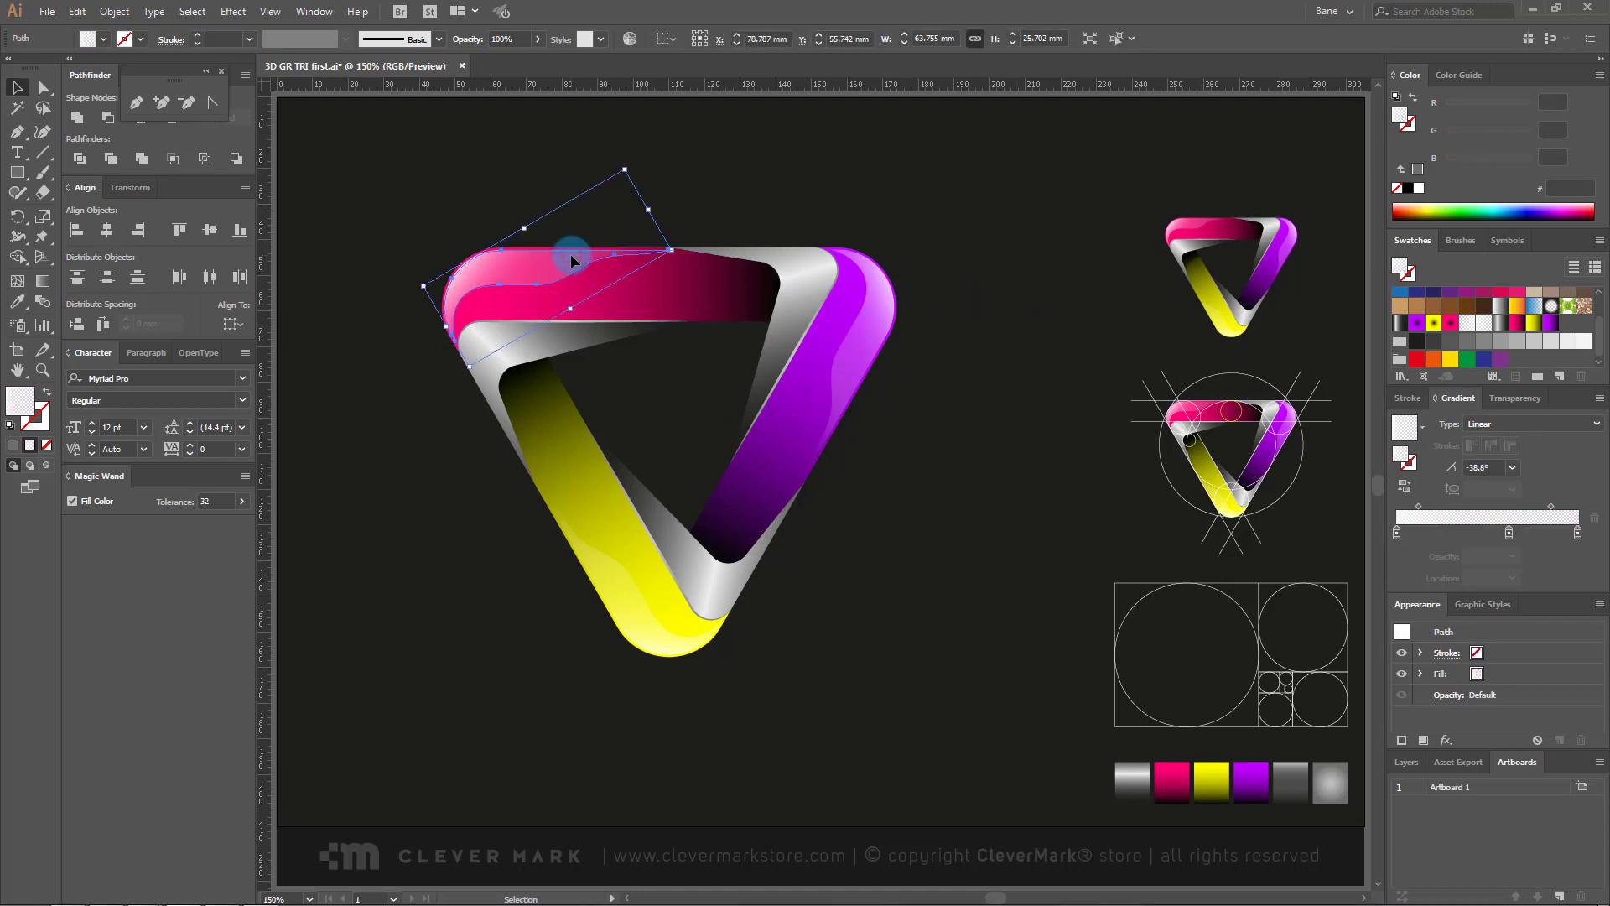
pyautogui.keyDown('shift'); pyautogui.click(846, 310); pyautogui.keyUp('shift')
pyautogui.press('Delete')
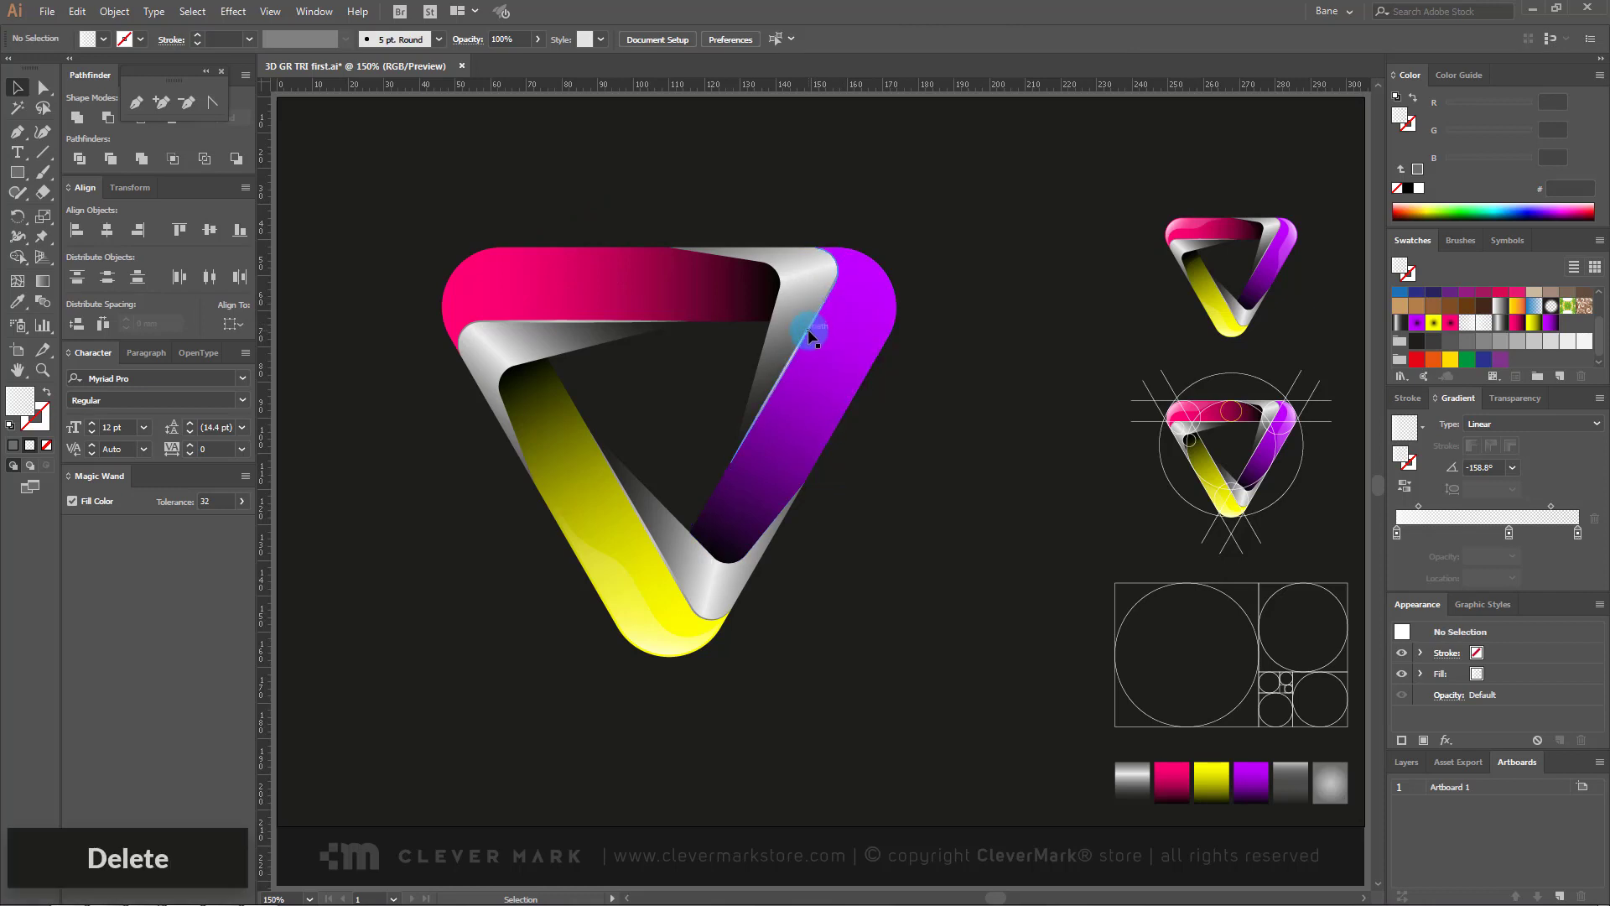
pyautogui.click(809, 334)
pyautogui.click(575, 324)
pyautogui.click(584, 488)
pyautogui.click(629, 611)
pyautogui.press('Delete')
# Step: Fill the pink, purple and yellow bands with flat orange
pyautogui.click(663, 556)
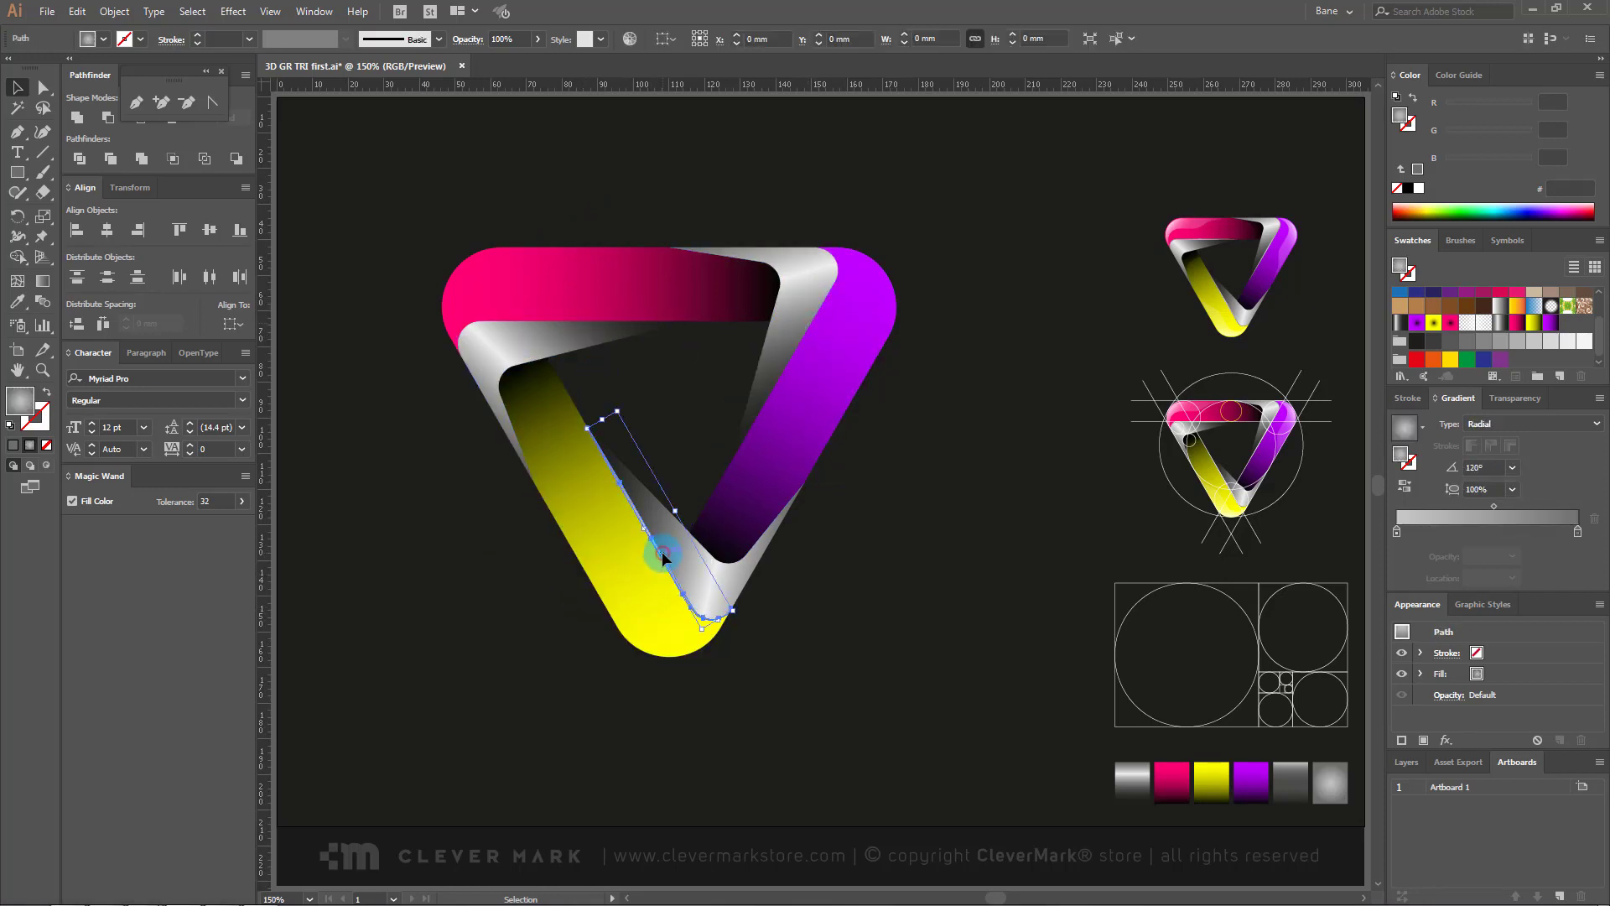
pyautogui.click(547, 284)
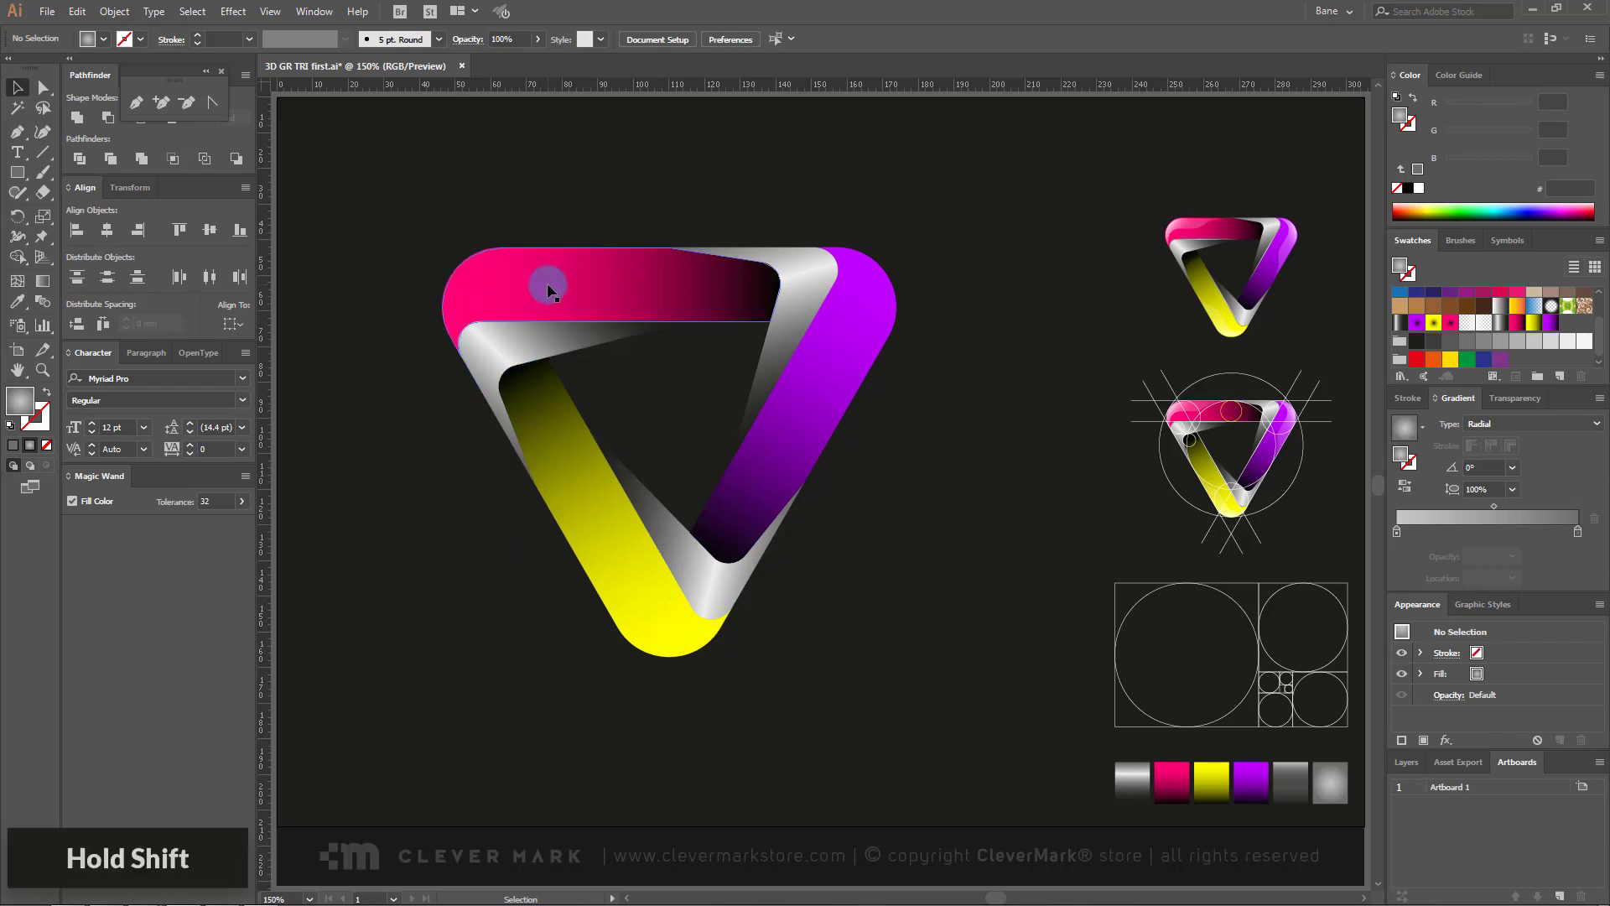
pyautogui.keyDown('shift'); pyautogui.click(798, 404); pyautogui.keyUp('shift')
pyautogui.keyDown('shift'); pyautogui.click(612, 503); pyautogui.keyUp('shift')
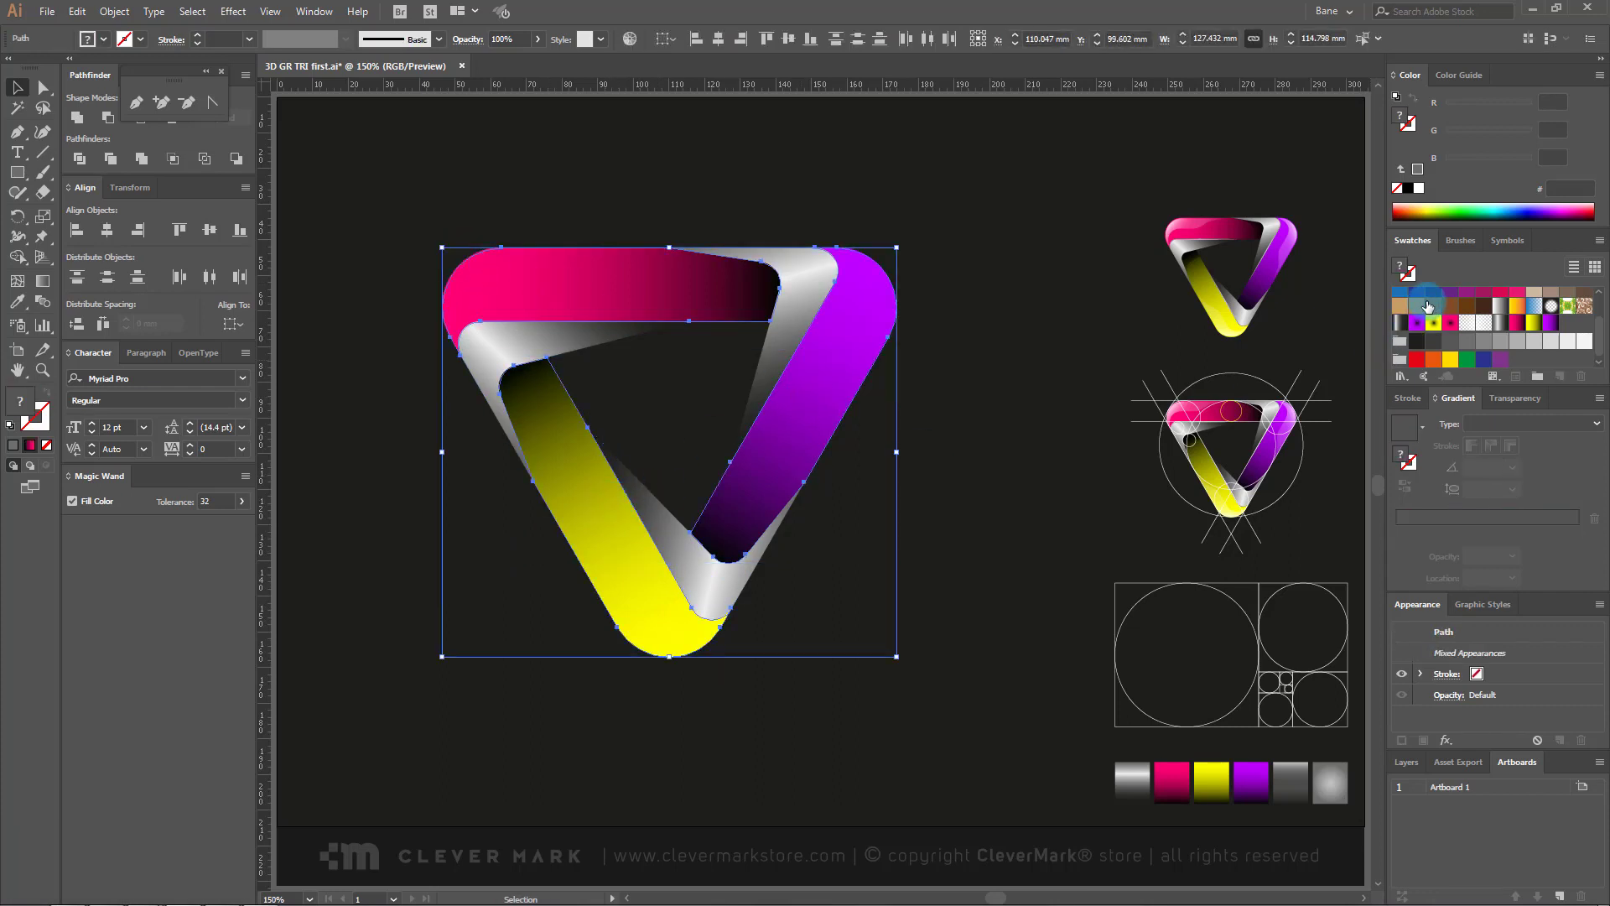
pyautogui.scroll(3, 1421, 311)
pyautogui.click(1431, 315)
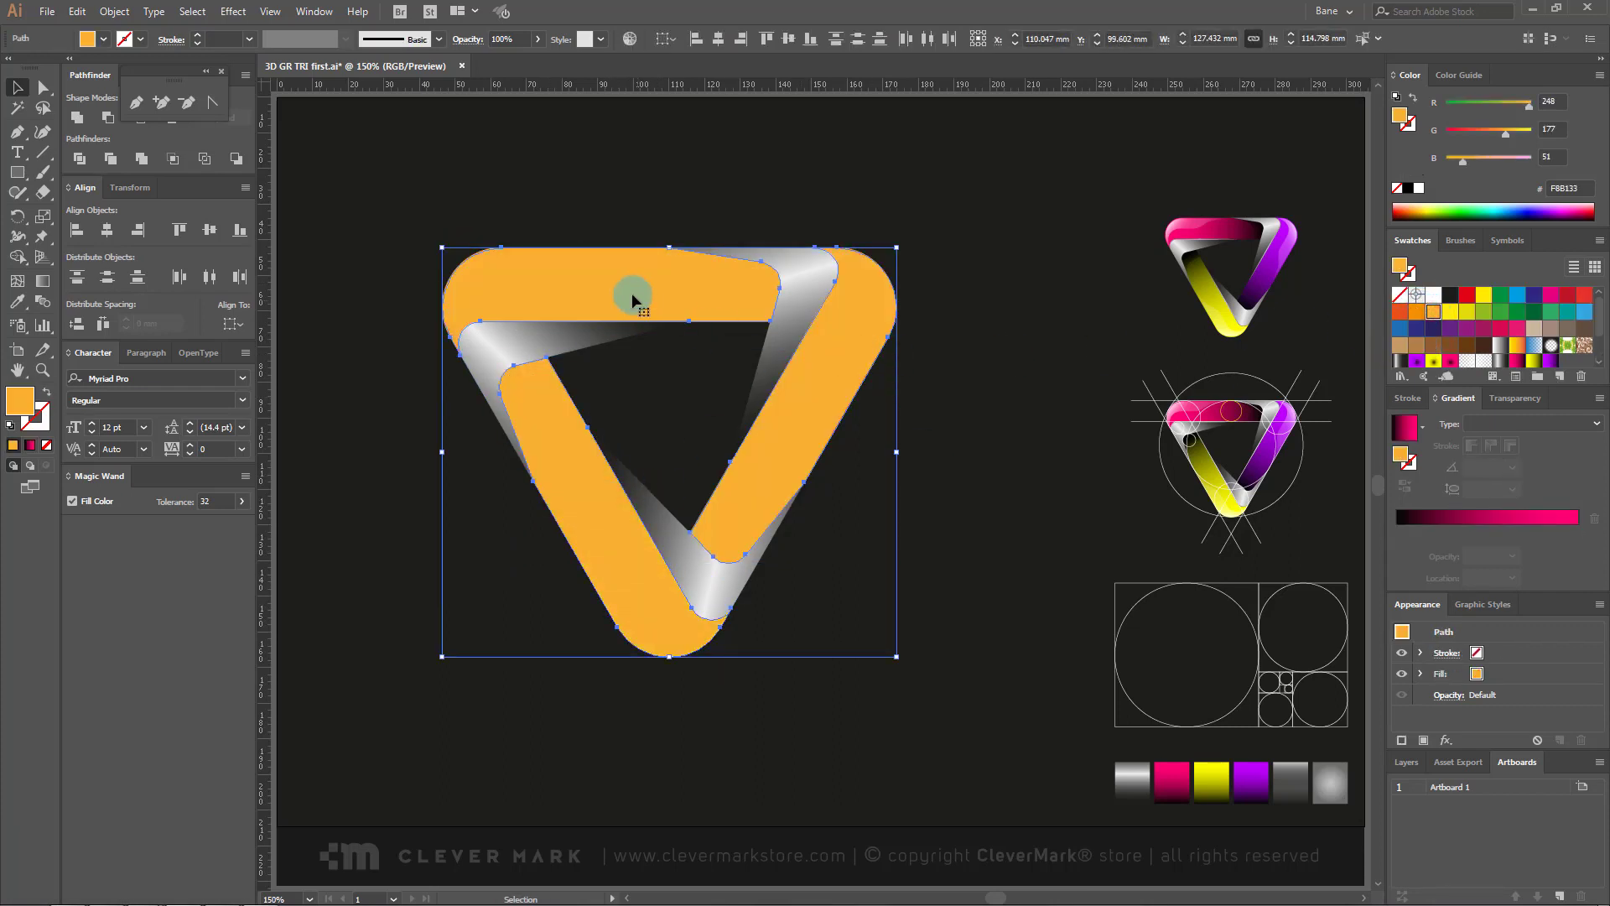
# Step: Fill the three grey corner shading shapes with flat green 93C01F
pyautogui.click(520, 353)
pyautogui.keyDown('shift'); pyautogui.click(793, 266); pyautogui.keyUp('shift')
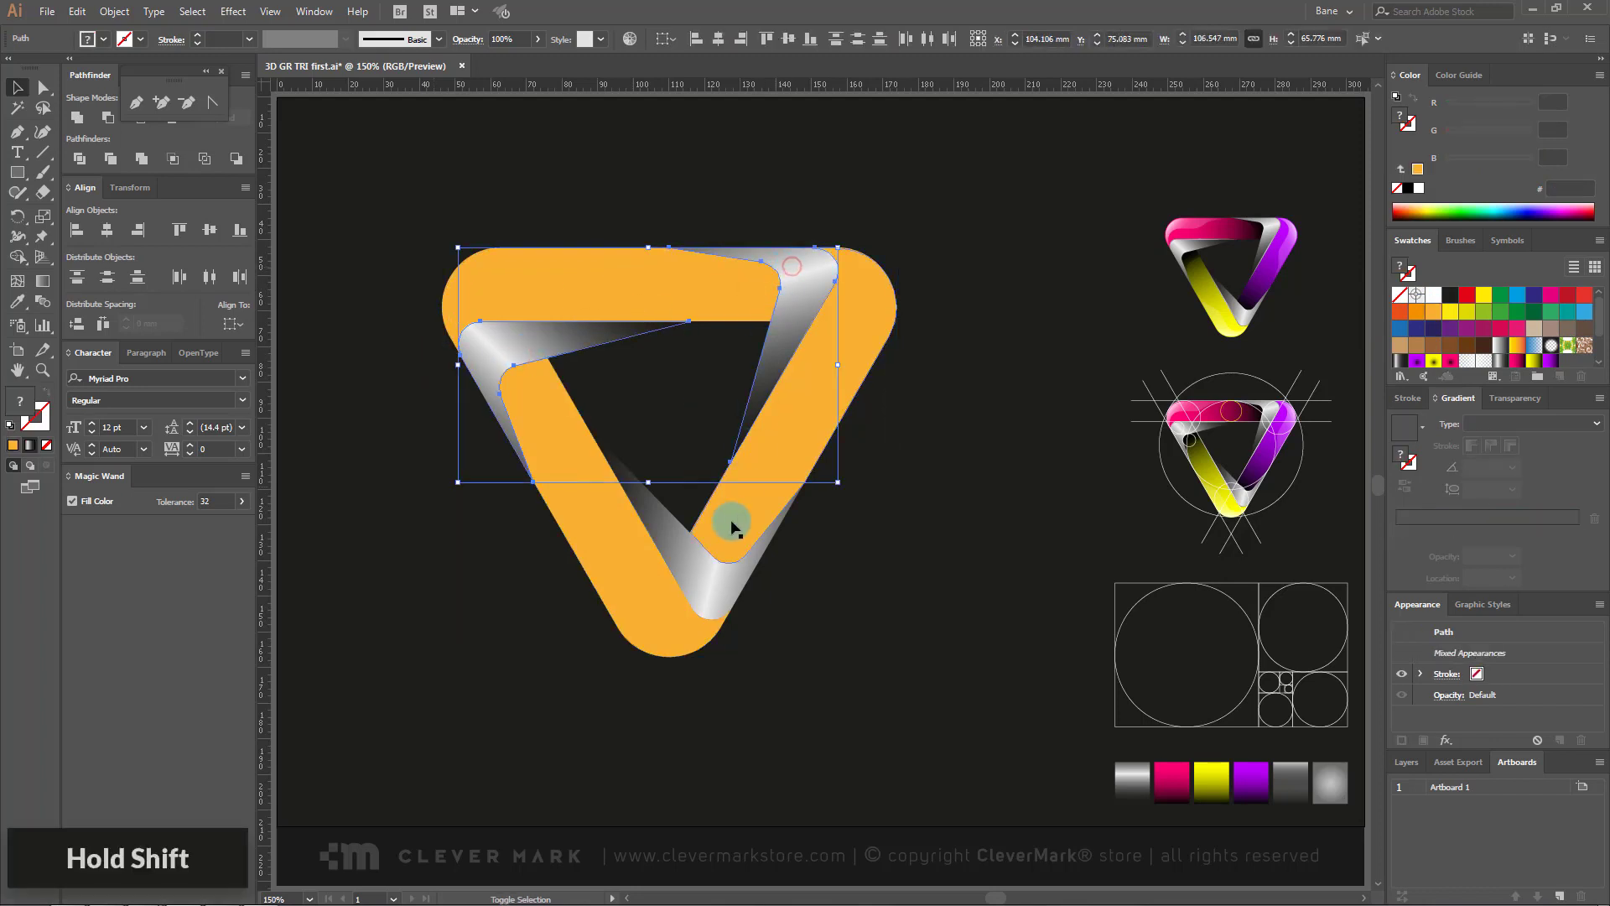
pyautogui.keyDown('shift'); pyautogui.click(716, 586); pyautogui.keyUp('shift')
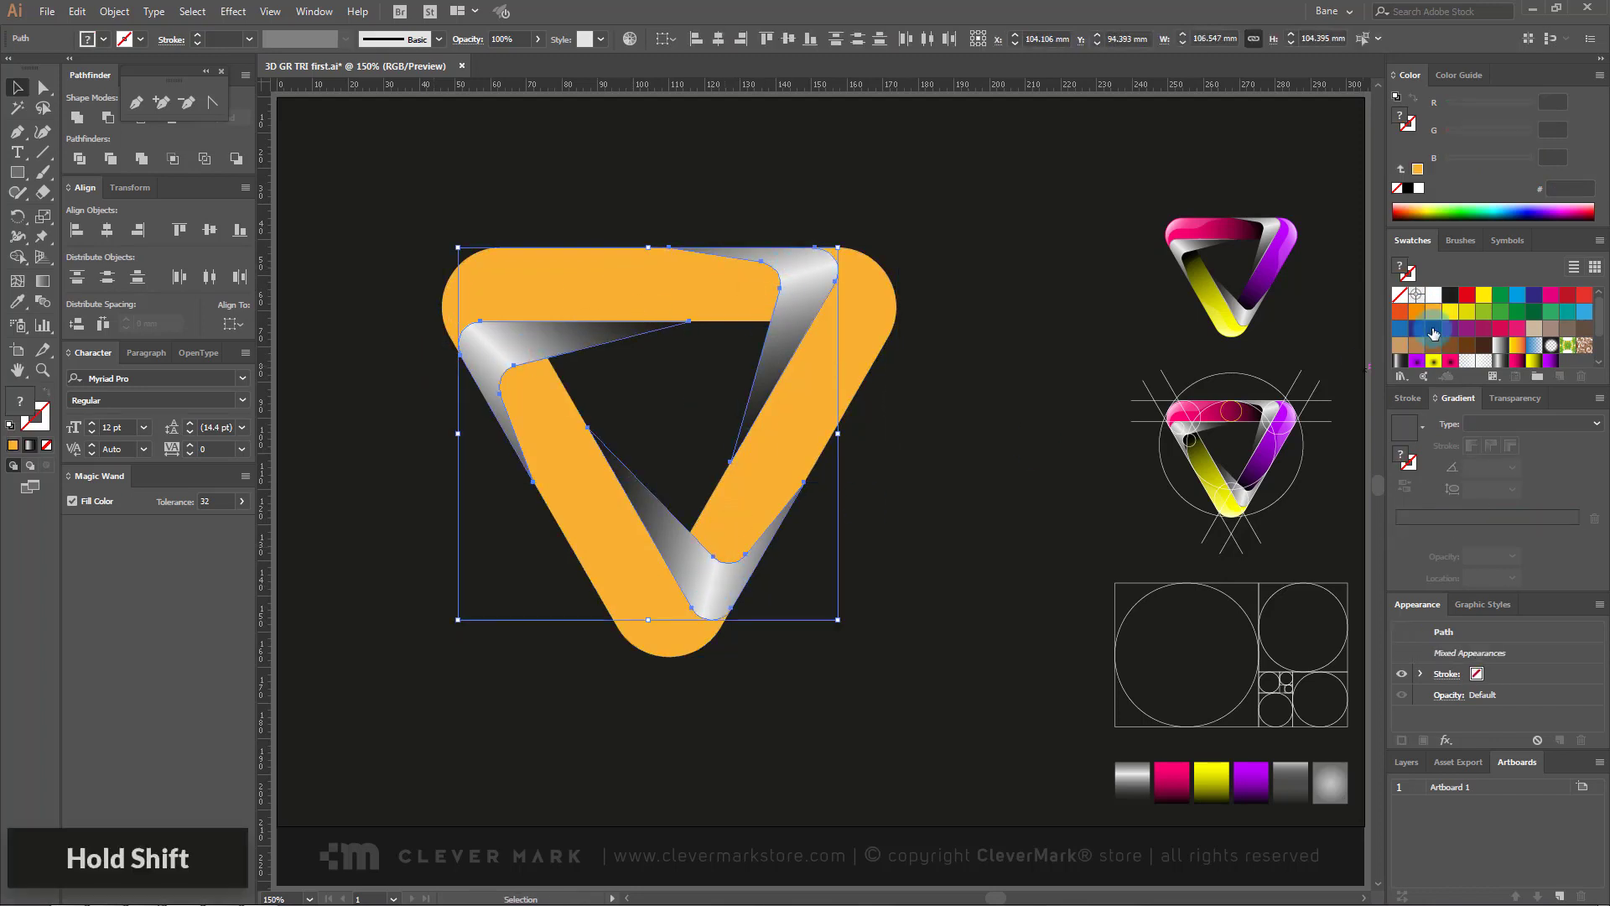
pyautogui.click(1492, 314)
pyautogui.click(971, 262)
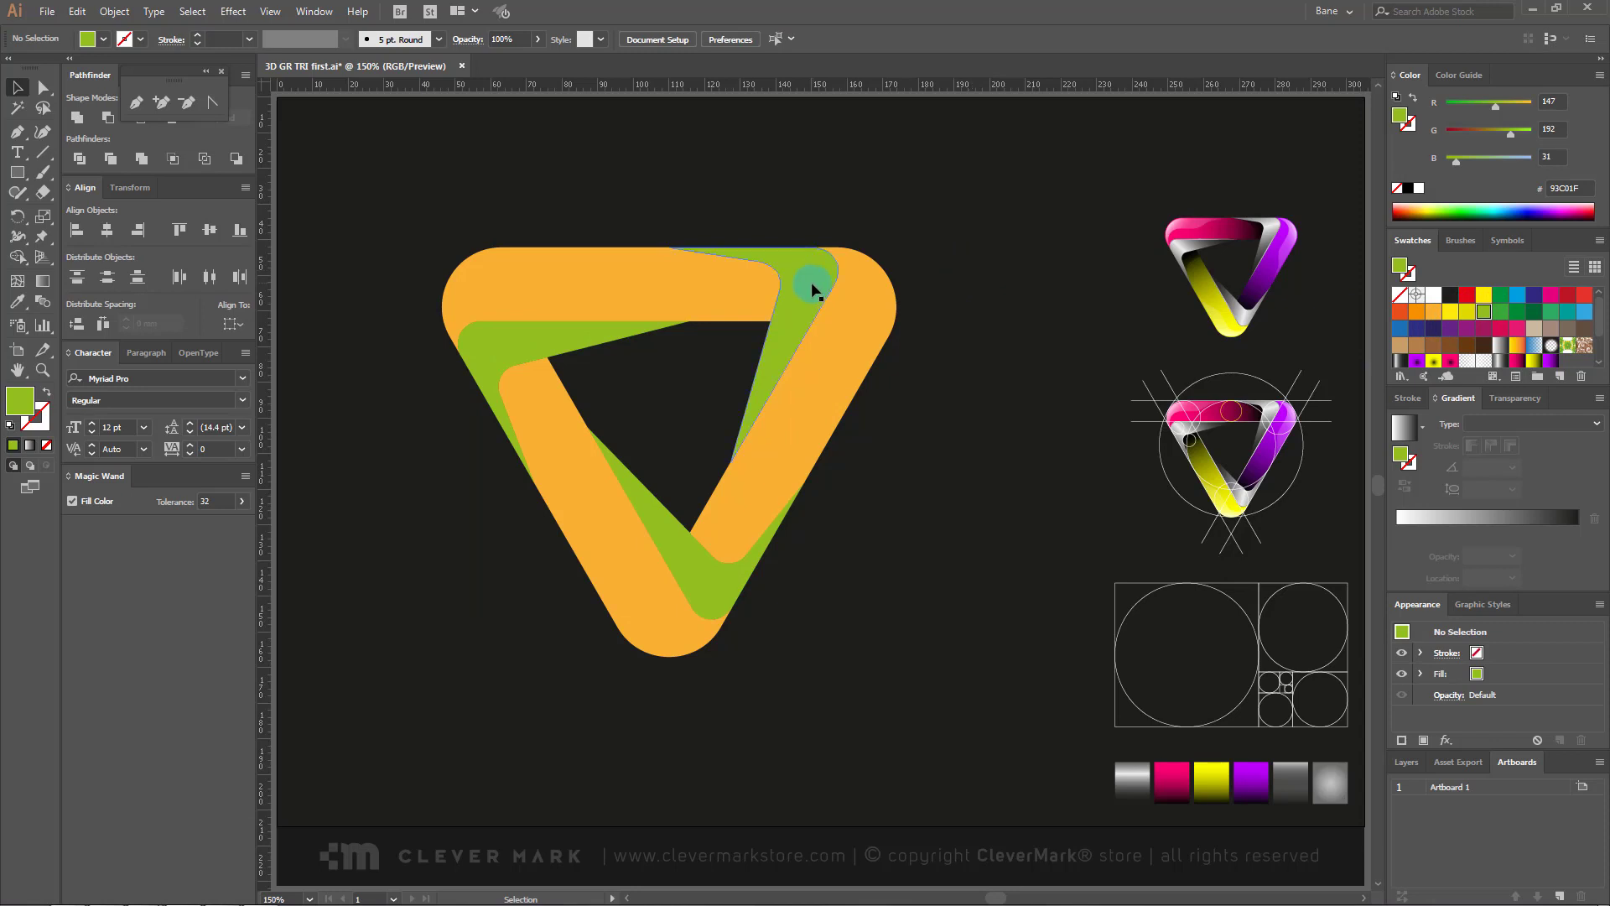
# Step: Give every logo piece a dark 1D1D1B stroke with 10 pt weight
pyautogui.moveTo(945, 187); pyautogui.dragTo(380, 734)
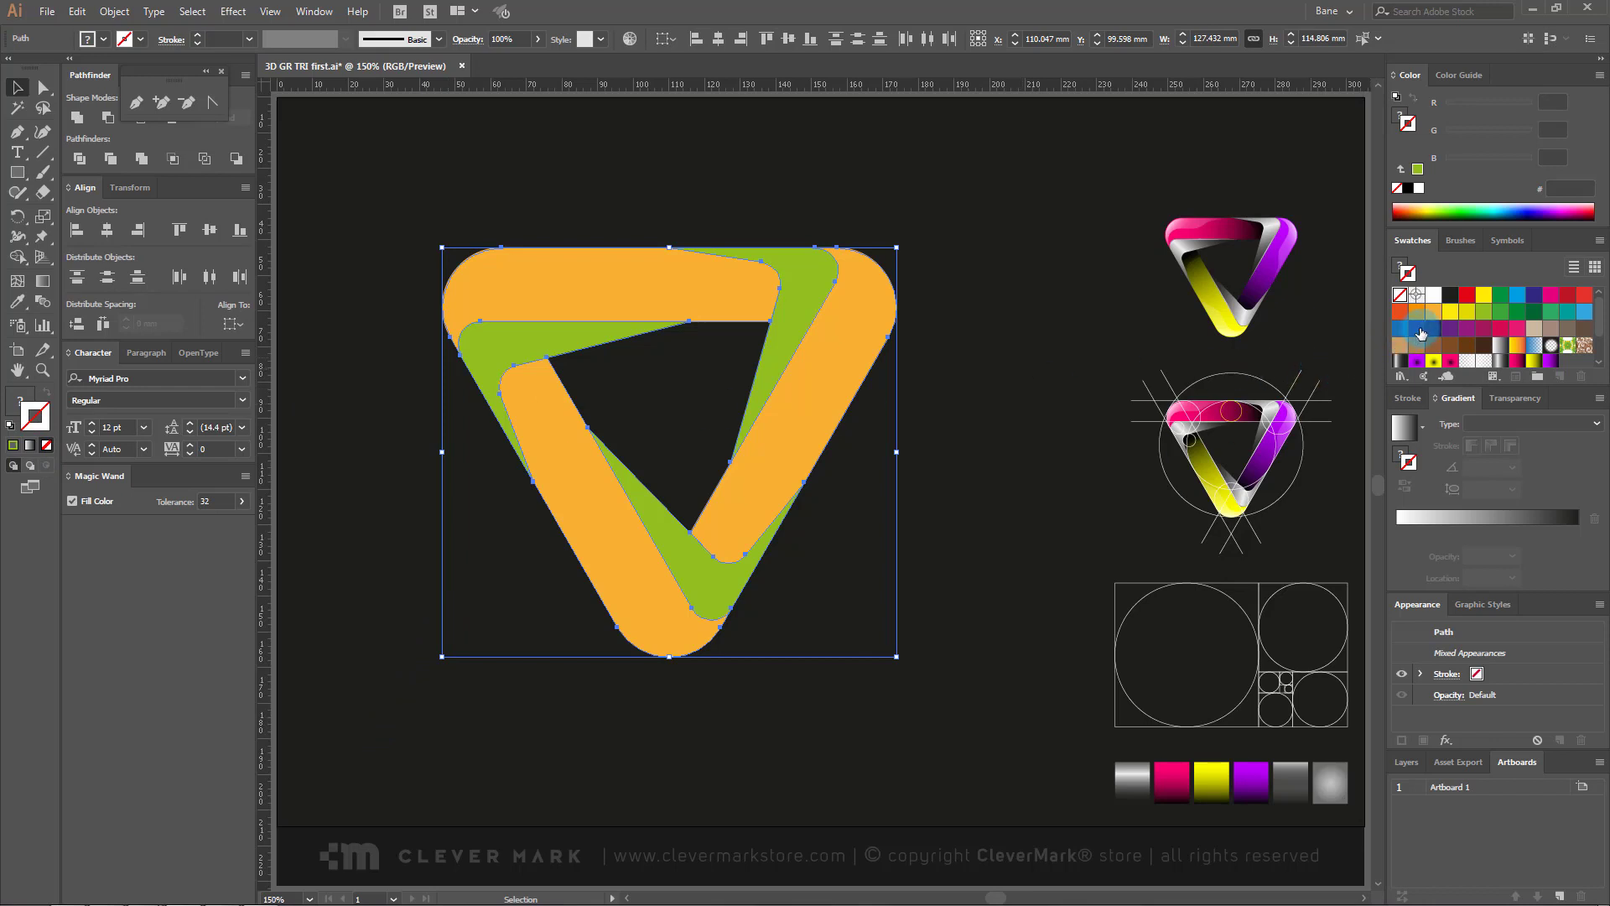
pyautogui.click(1450, 295)
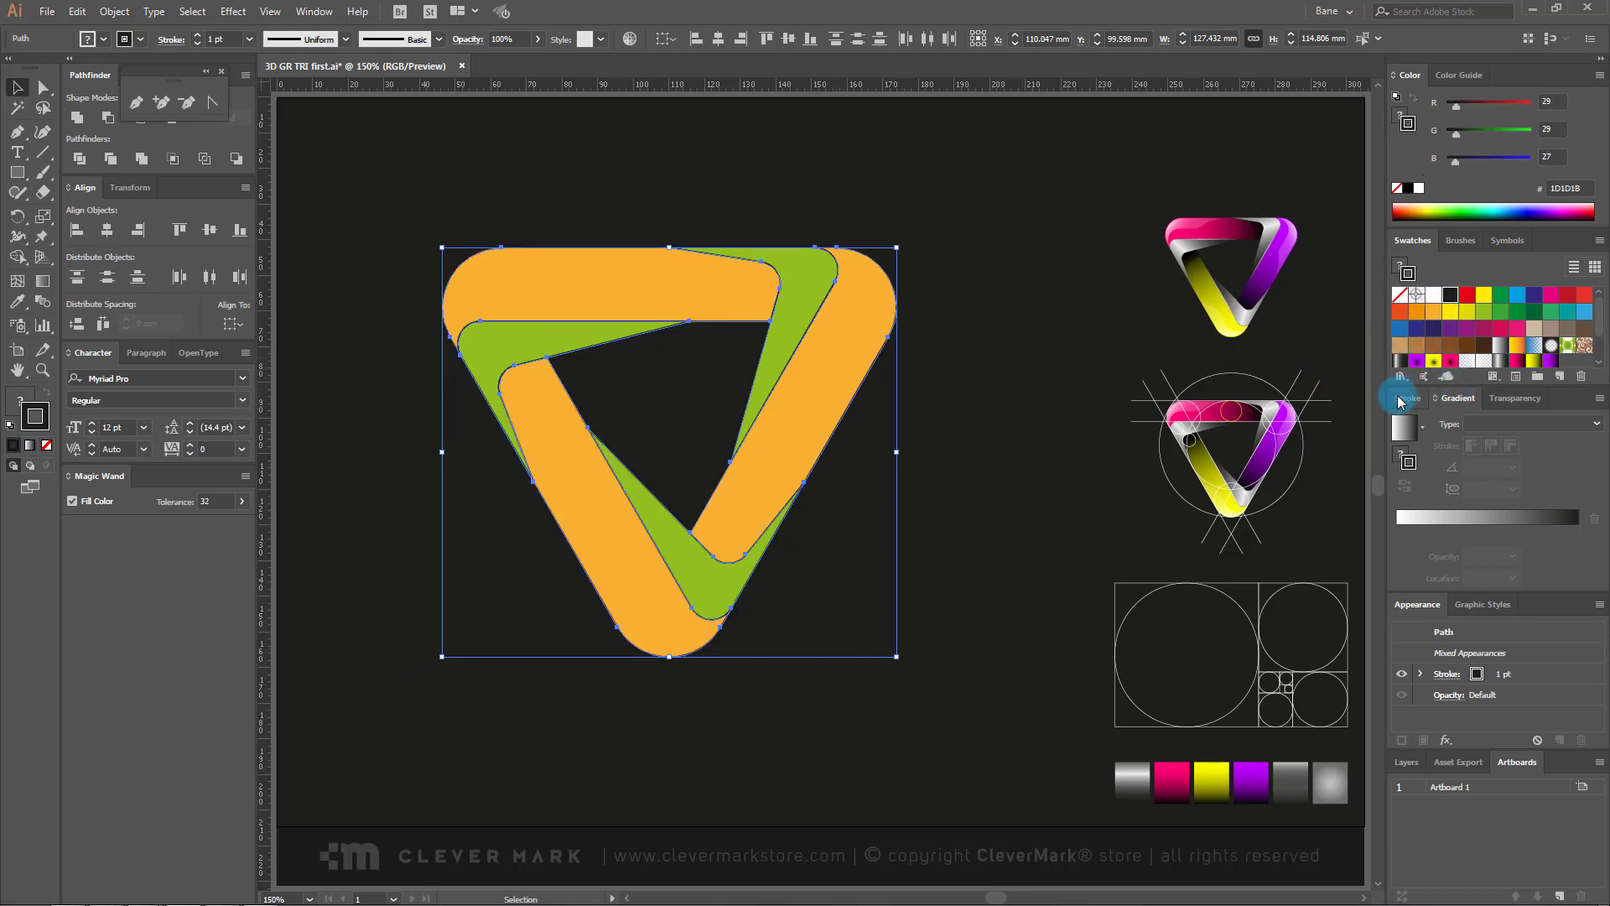
pyautogui.click(1402, 399)
pyautogui.click(1507, 424)
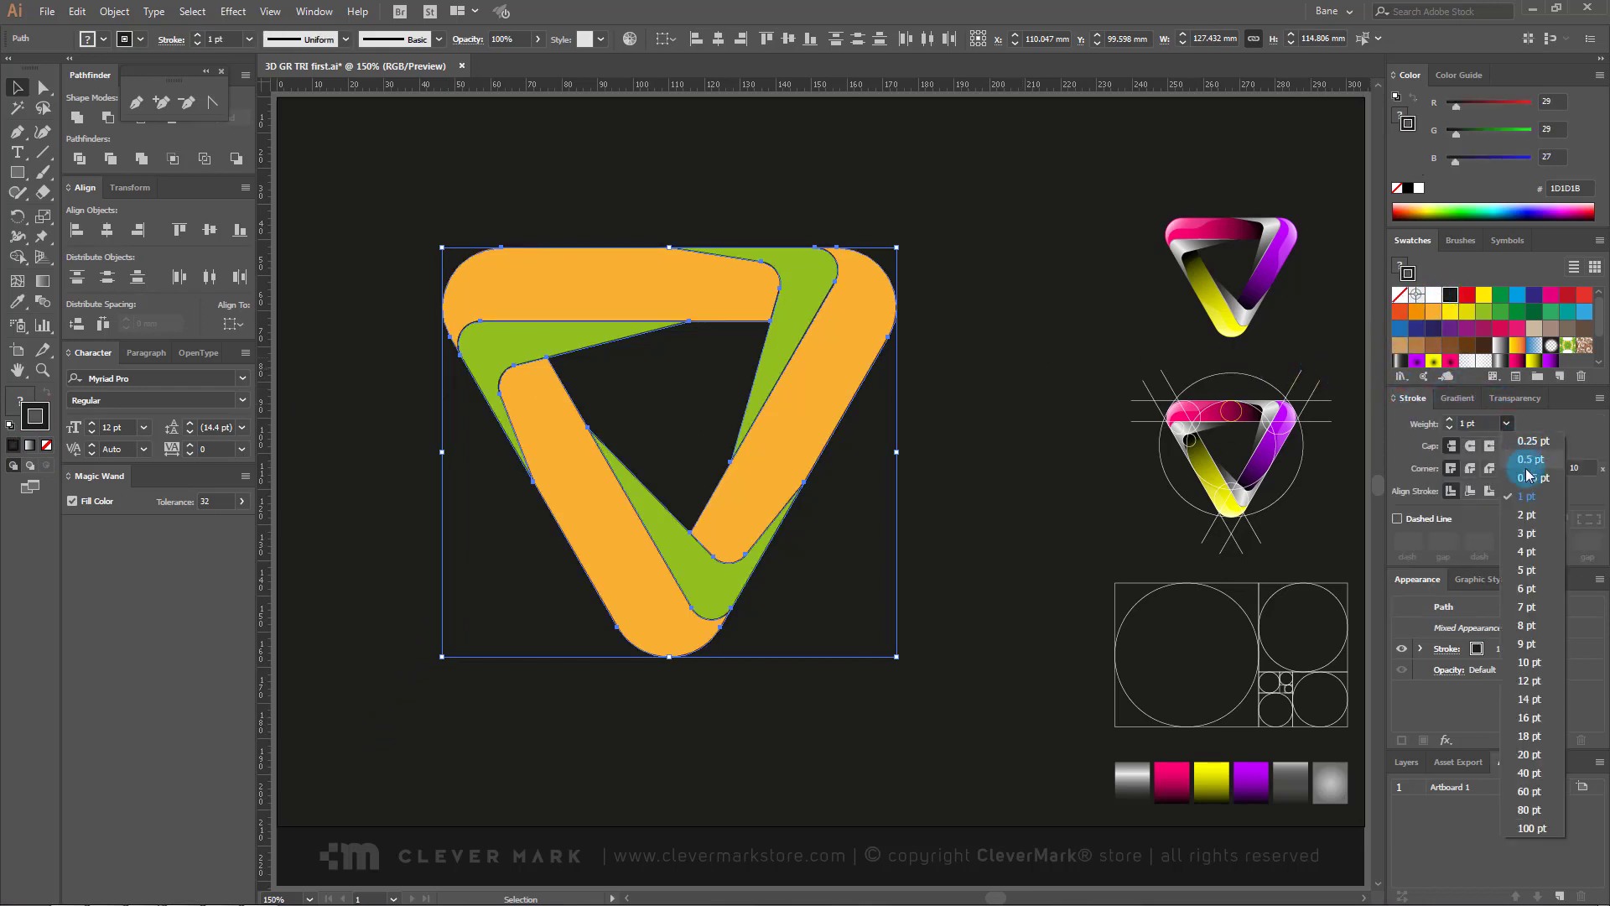
pyautogui.click(1530, 662)
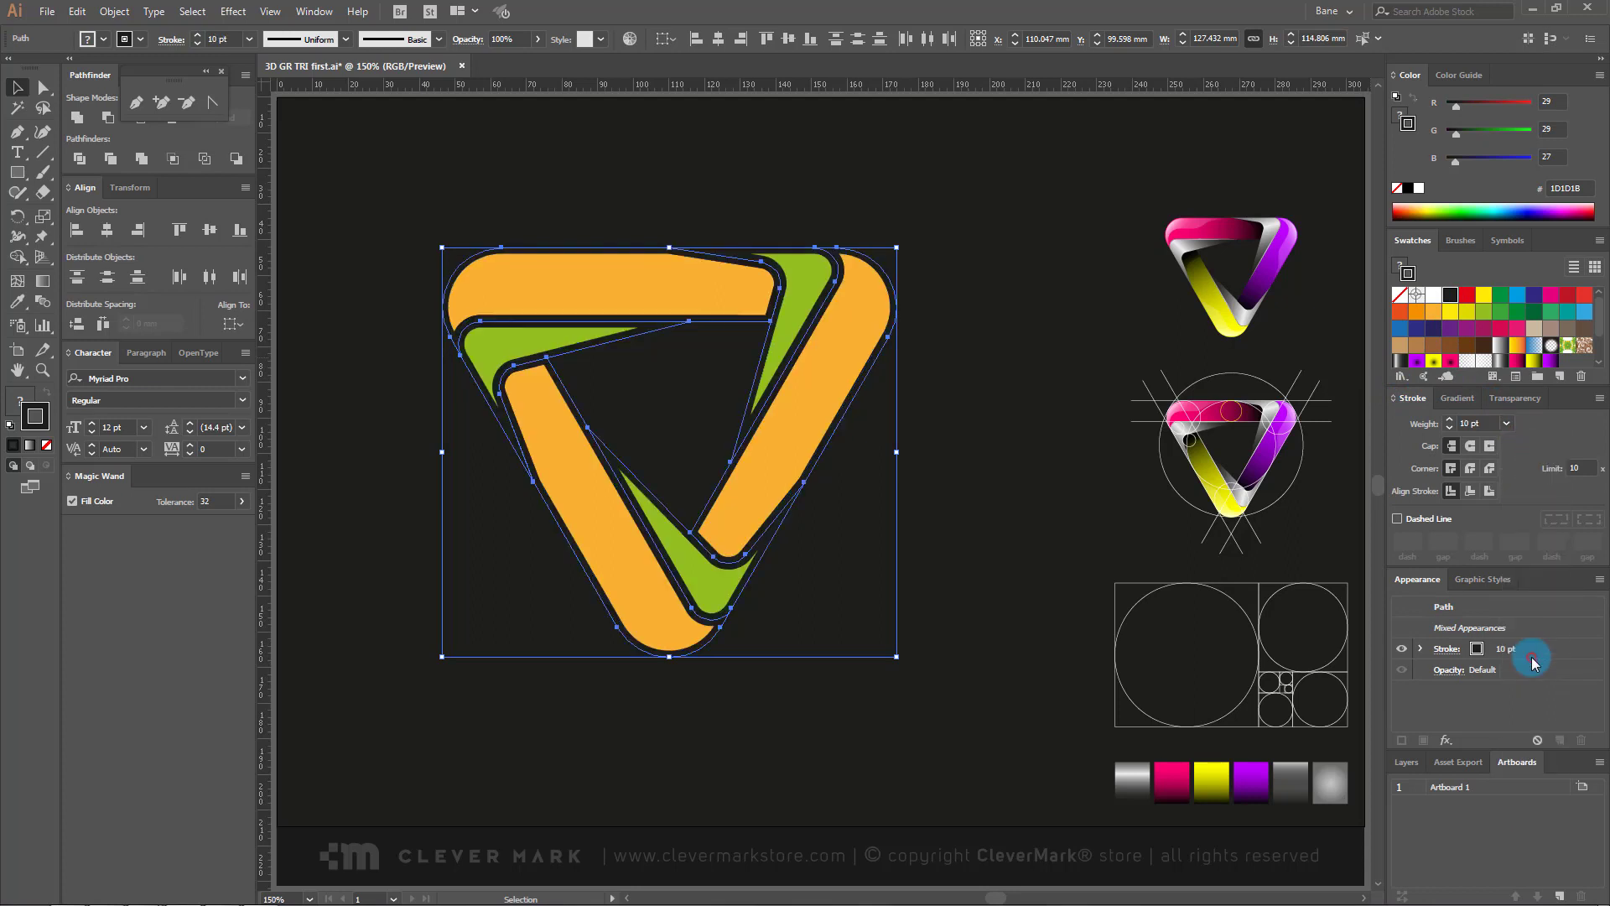
pyautogui.click(961, 270)
pyautogui.moveTo(970, 171); pyautogui.dragTo(382, 727)
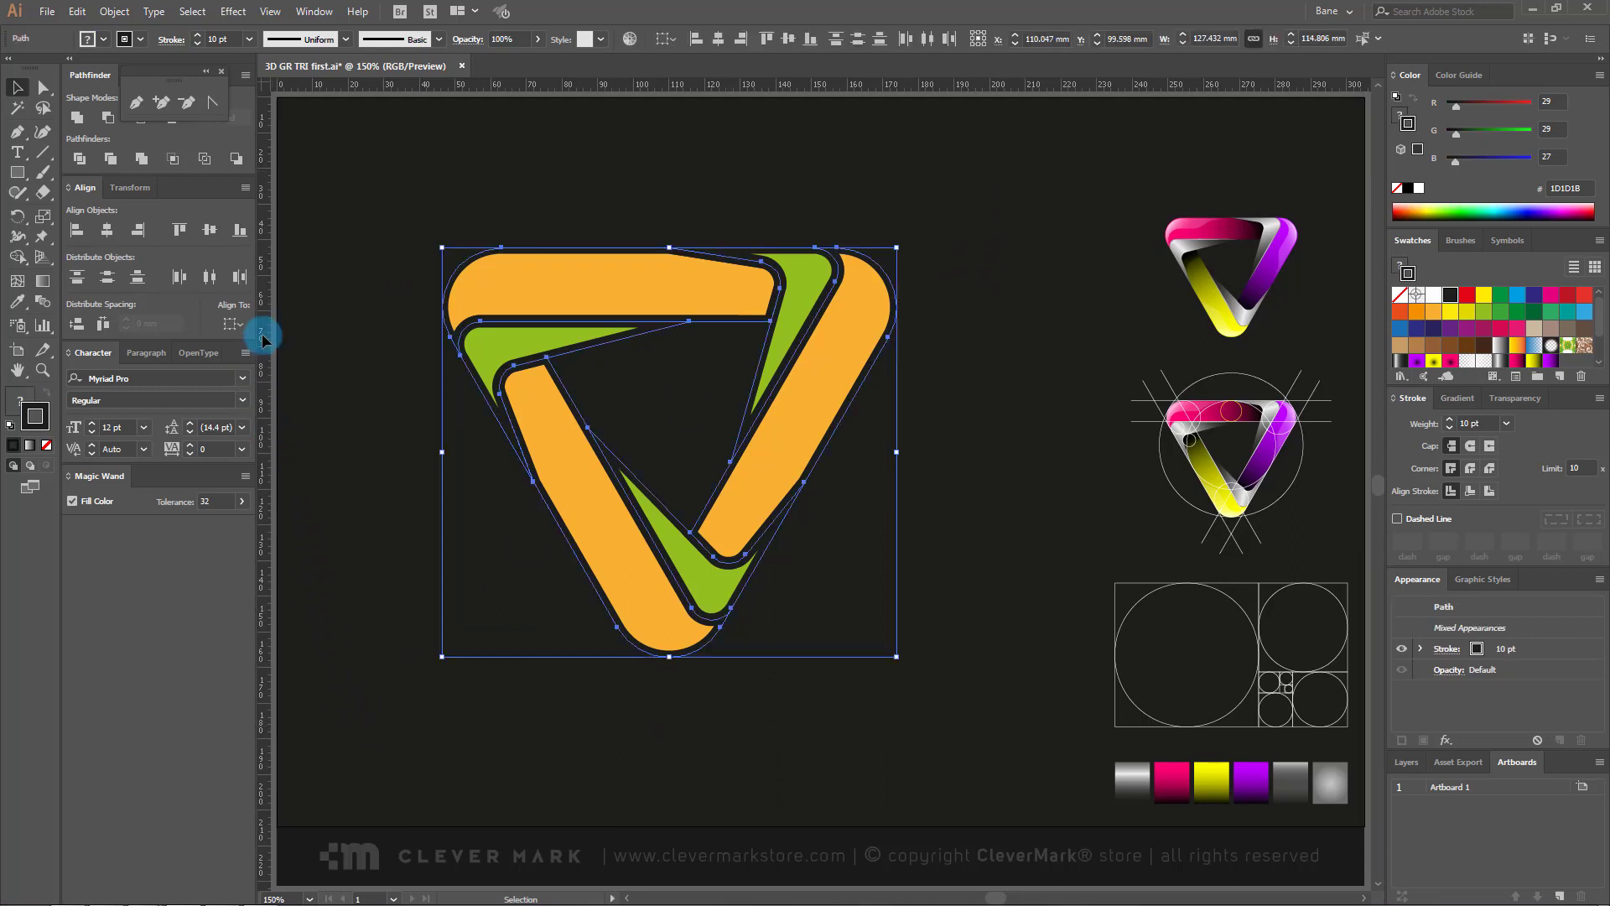
# Step: Expand the logo's fill and stroke into filled shapes
pyautogui.click(115, 12)
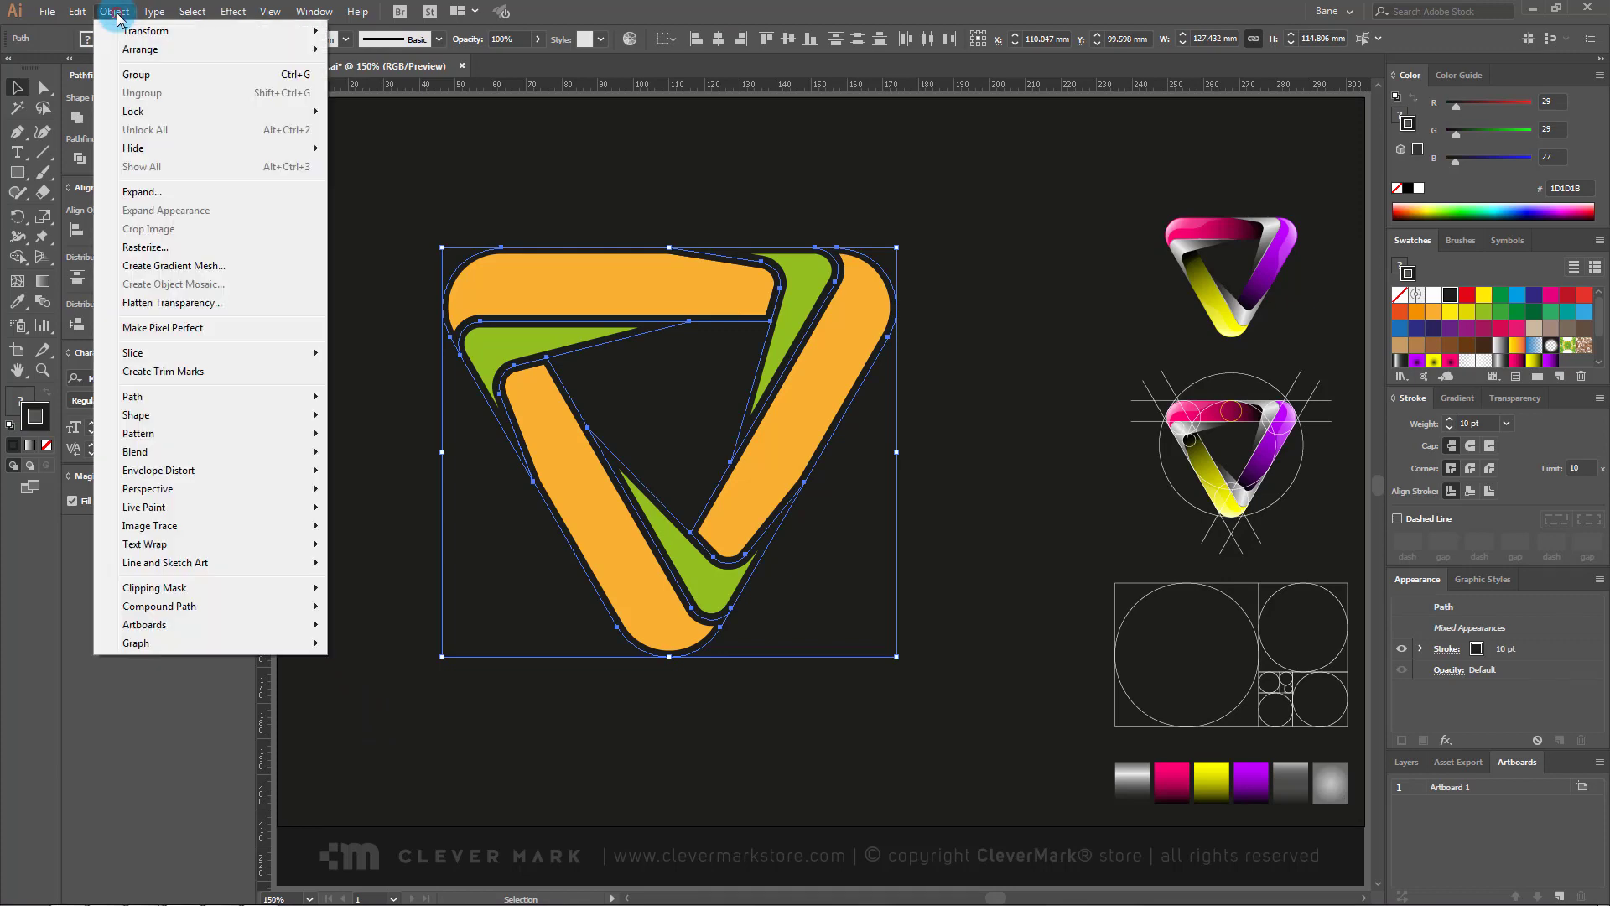
pyautogui.click(172, 193)
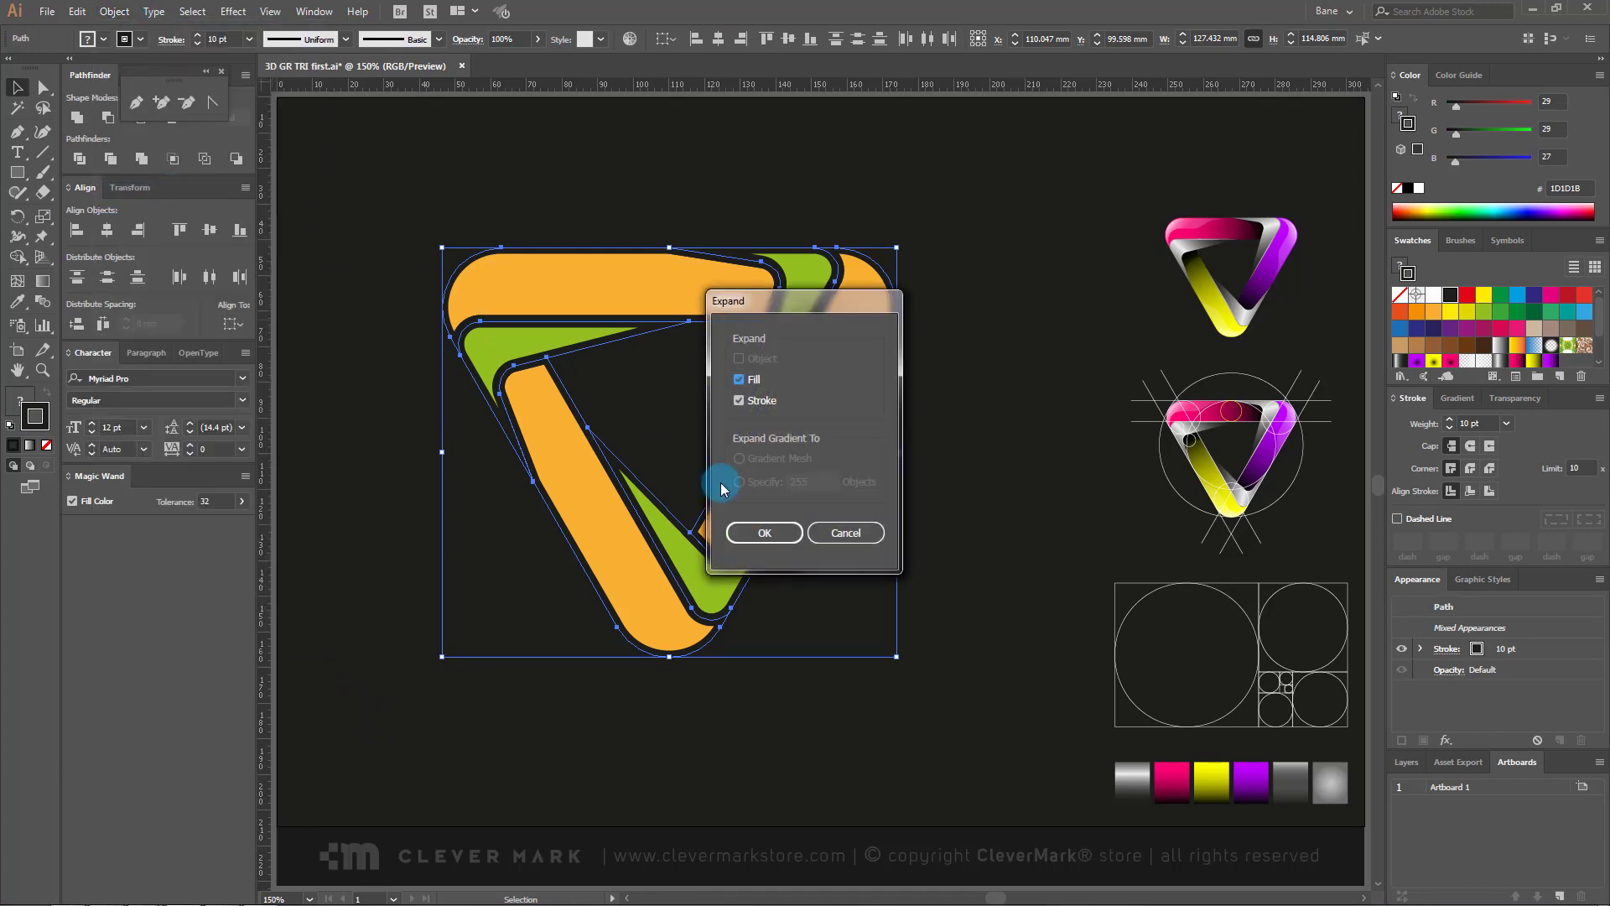
pyautogui.click(767, 532)
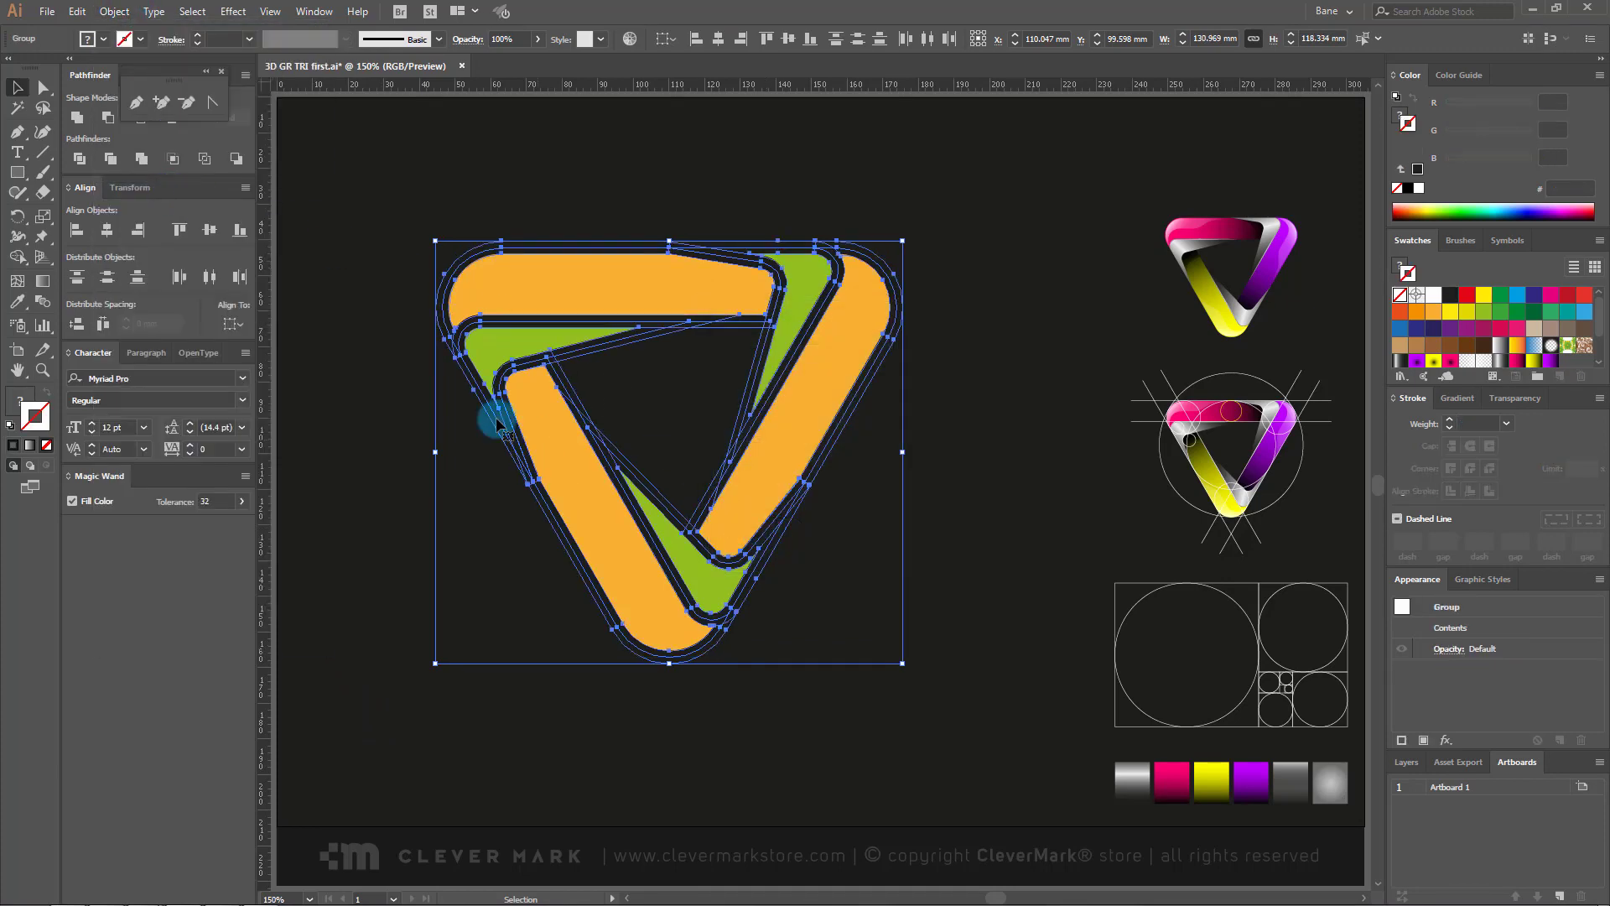
# Step: Trim the overlapping shapes with Pathfinder and ungroup the resulting pieces
pyautogui.click(119, 162)
pyautogui.rightClick(604, 267)
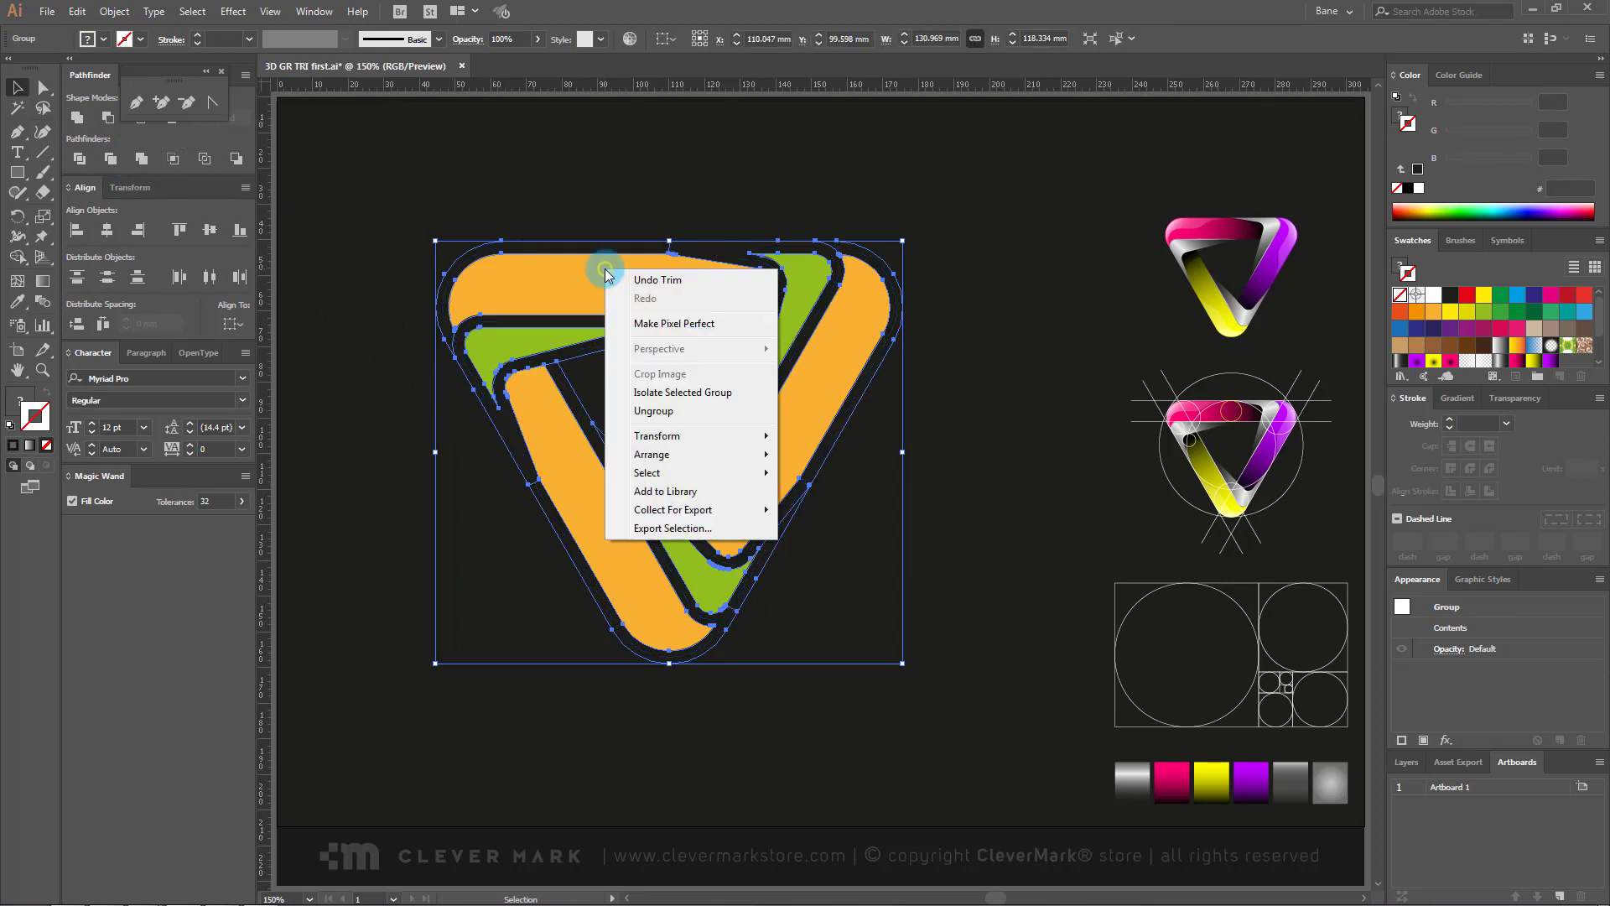
pyautogui.click(672, 412)
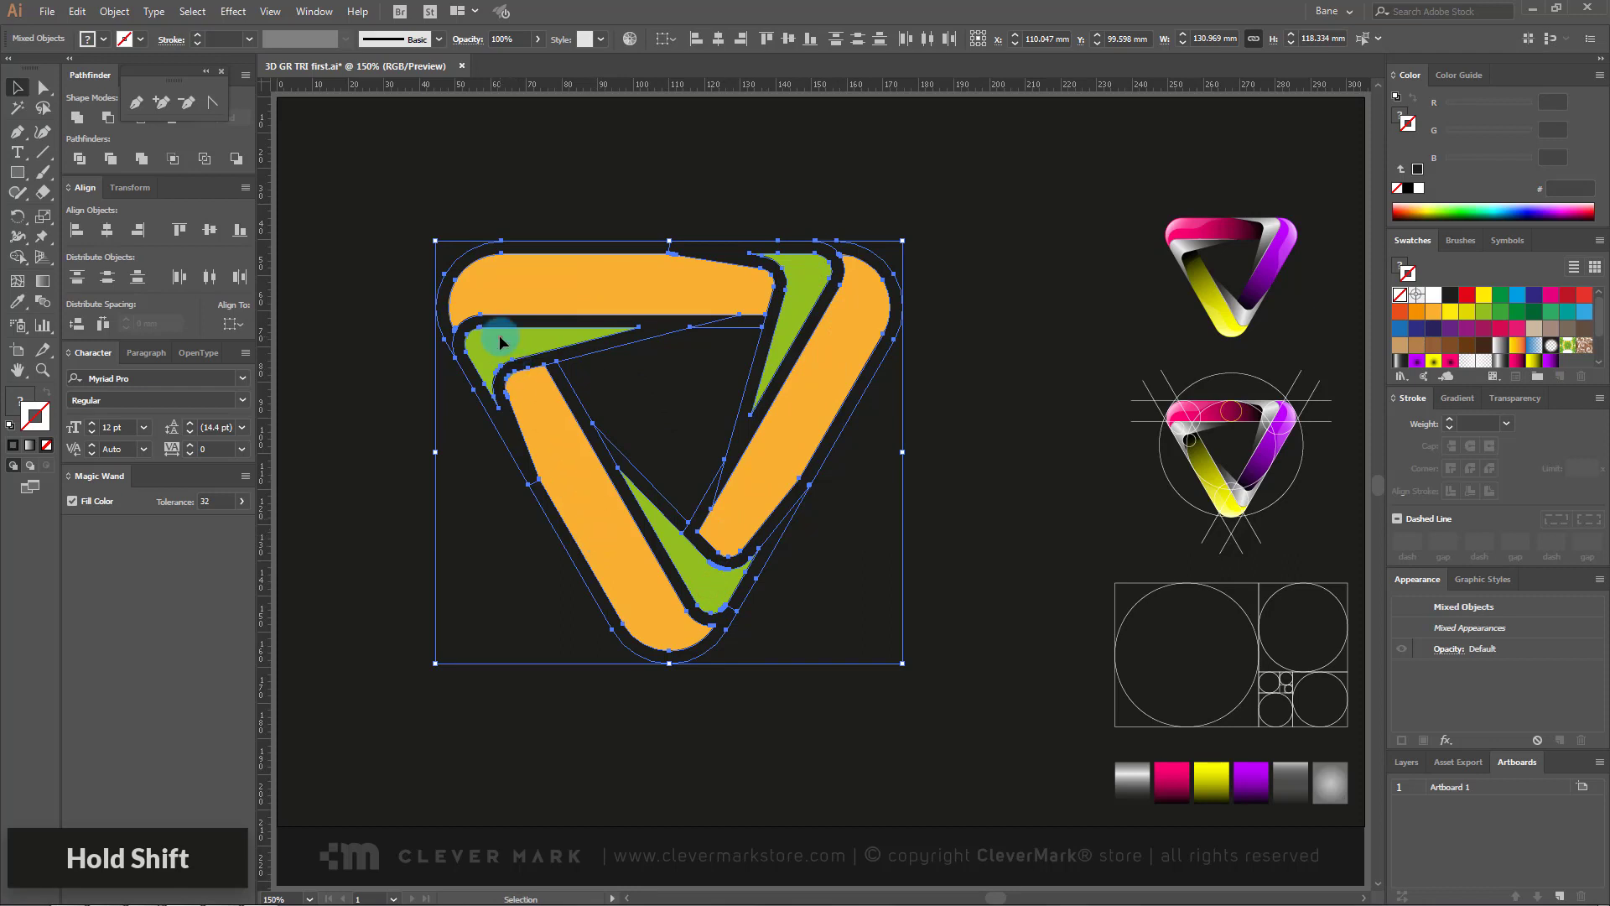
# Step: Delete the outer outline pieces and fill the remaining logo near-white
pyautogui.press('Delete')
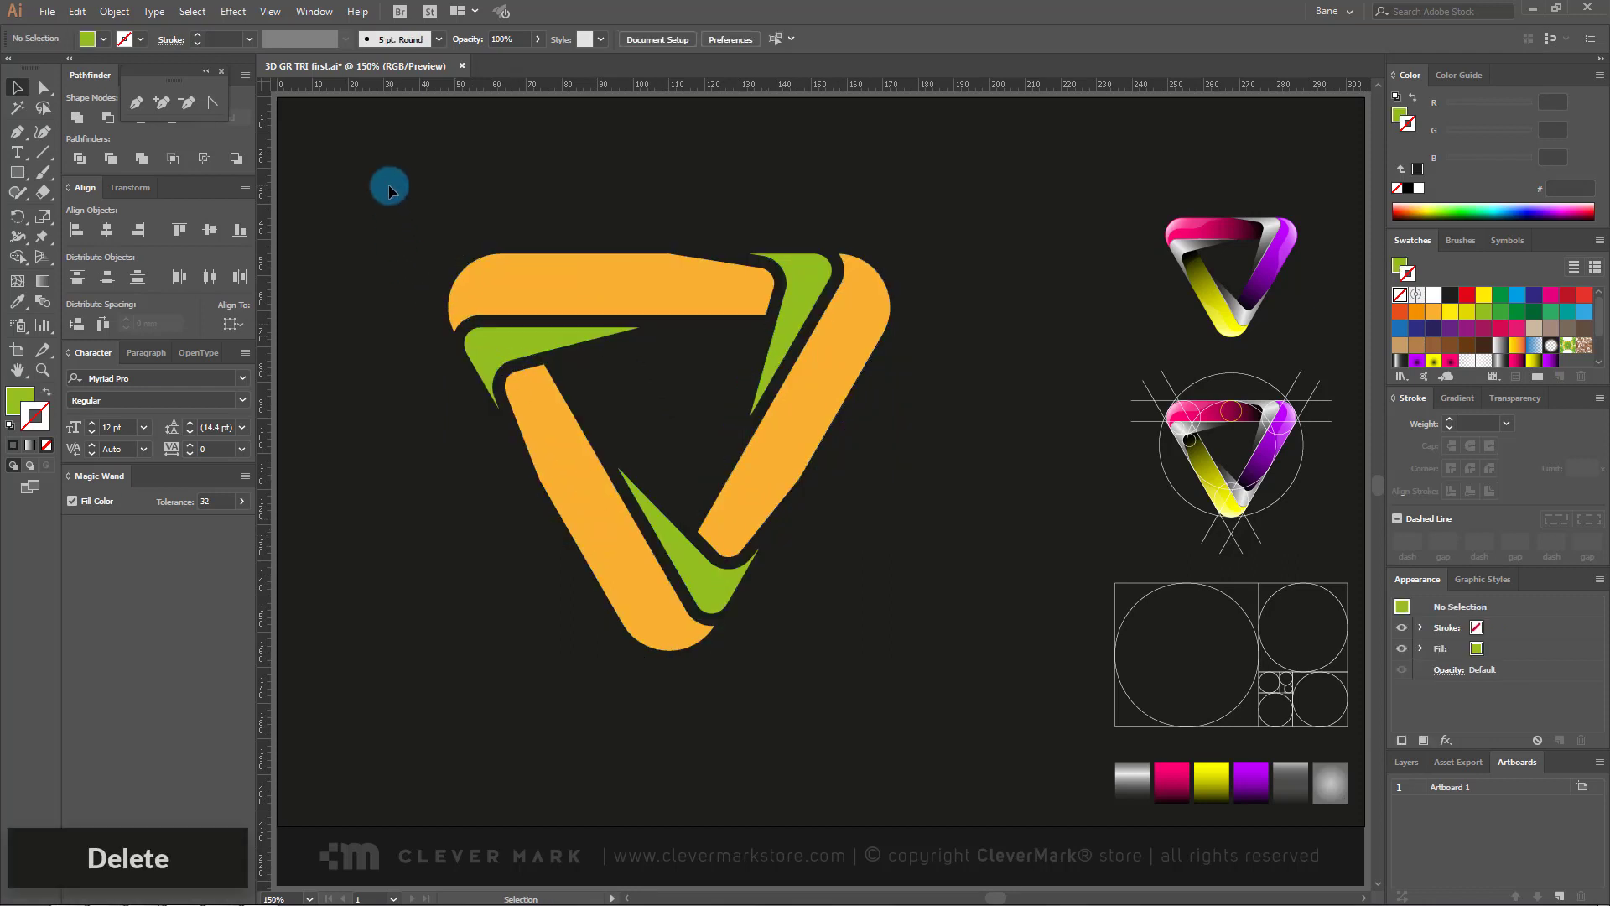
pyautogui.moveTo(387, 186); pyautogui.dragTo(938, 685)
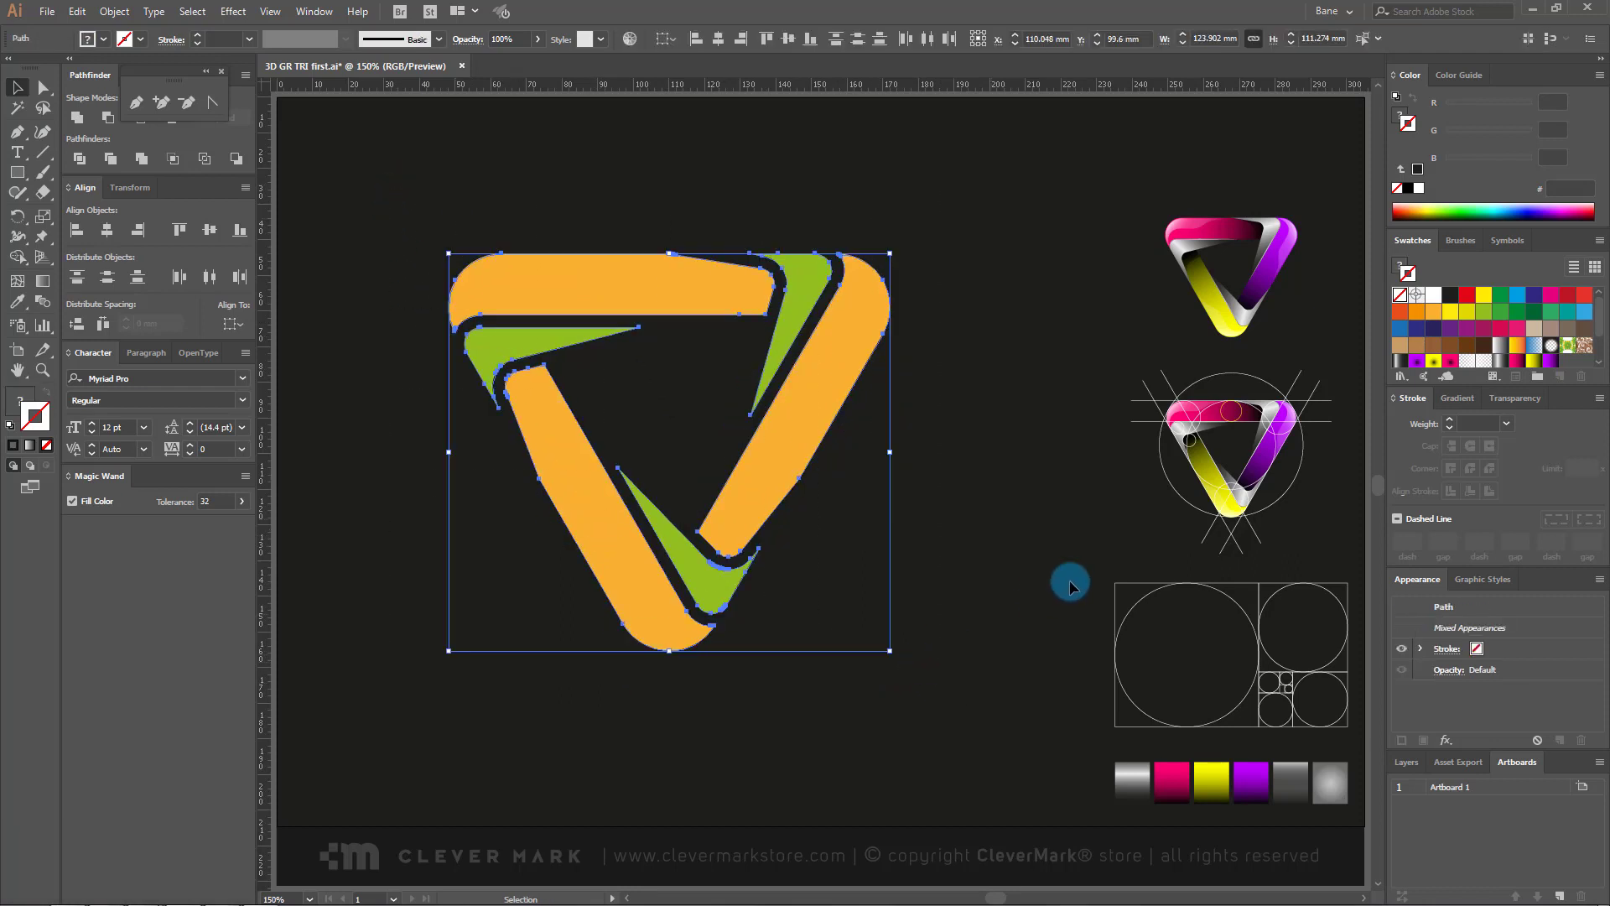
pyautogui.scroll(-3, 1472, 336)
pyautogui.click(1584, 337)
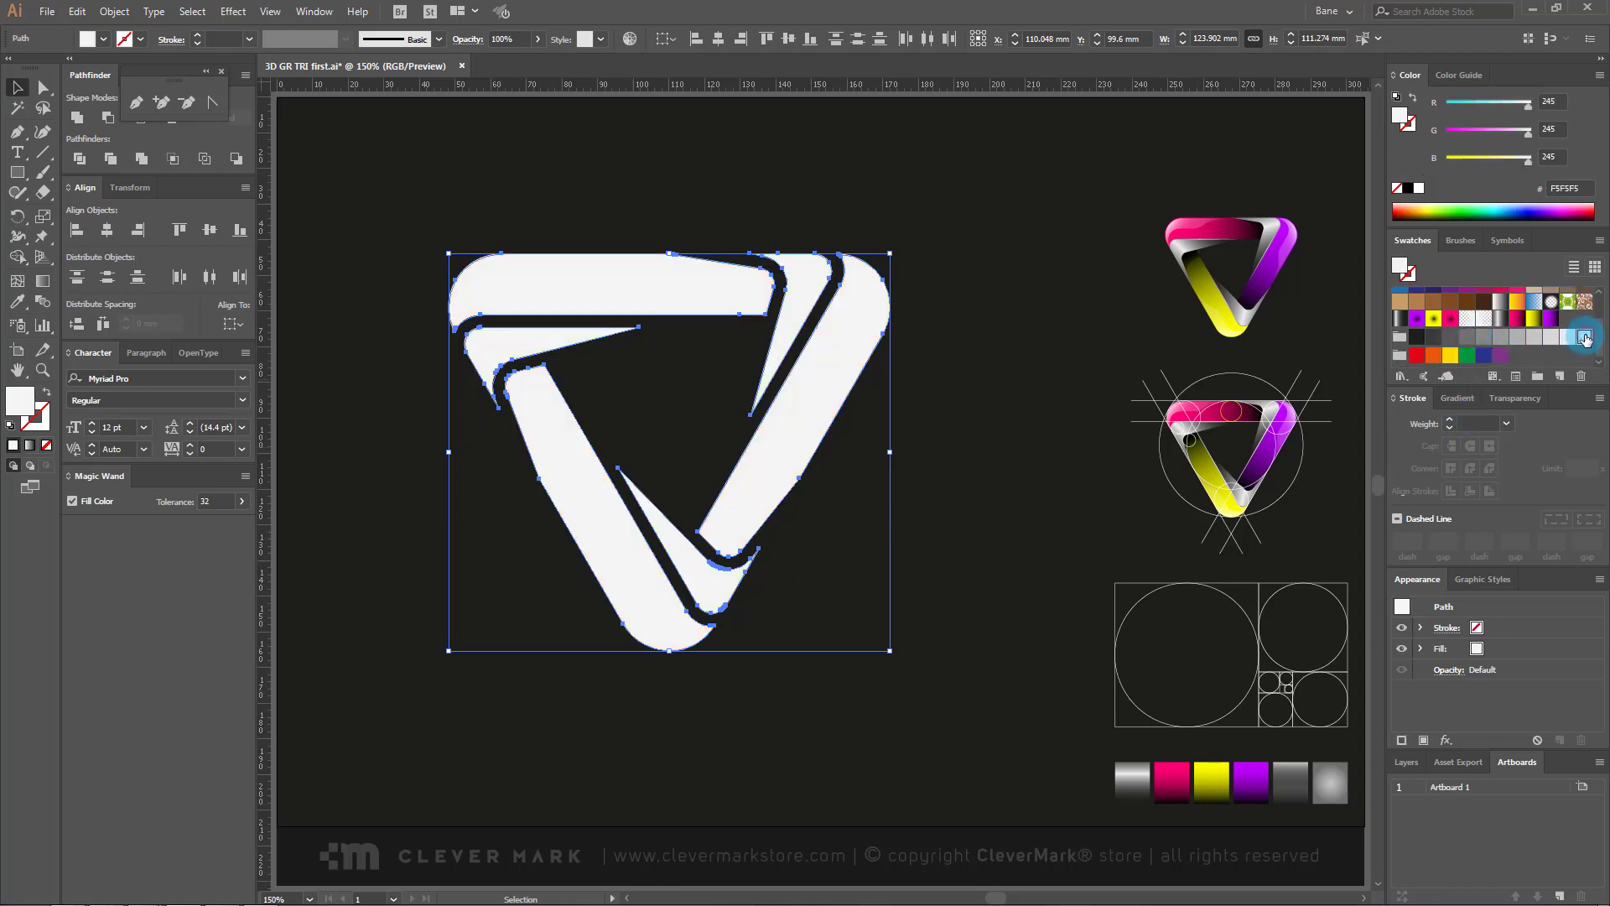
pyautogui.click(990, 379)
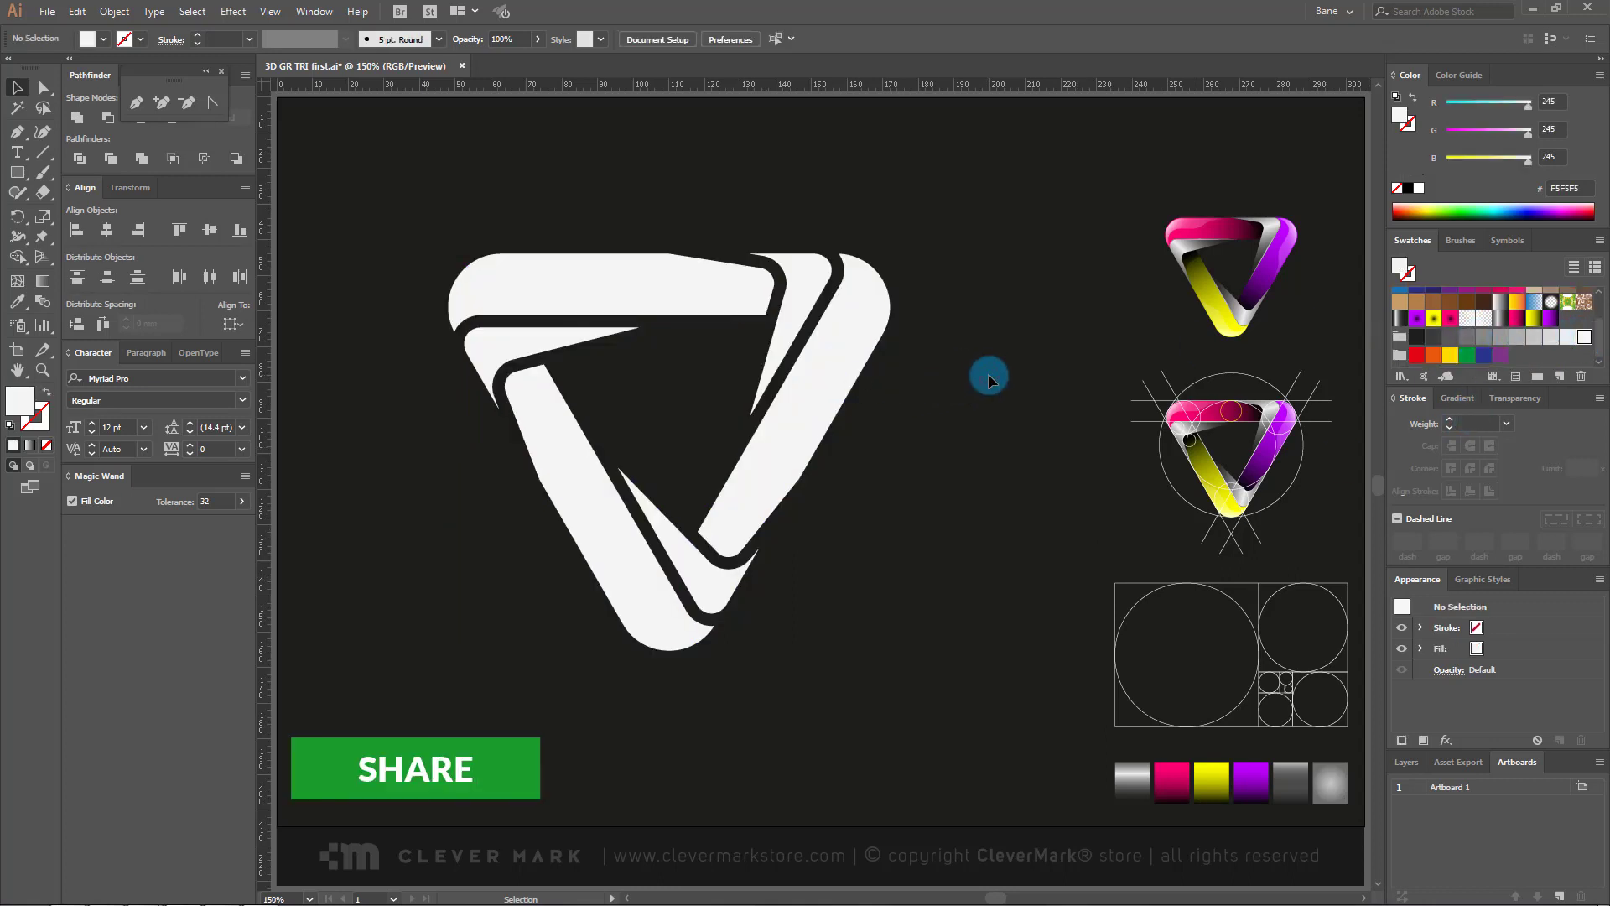
# Step: Recolour the whole logo flat dark grey 575756
pyautogui.moveTo(939, 216); pyautogui.dragTo(422, 678)
pyautogui.click(1450, 337)
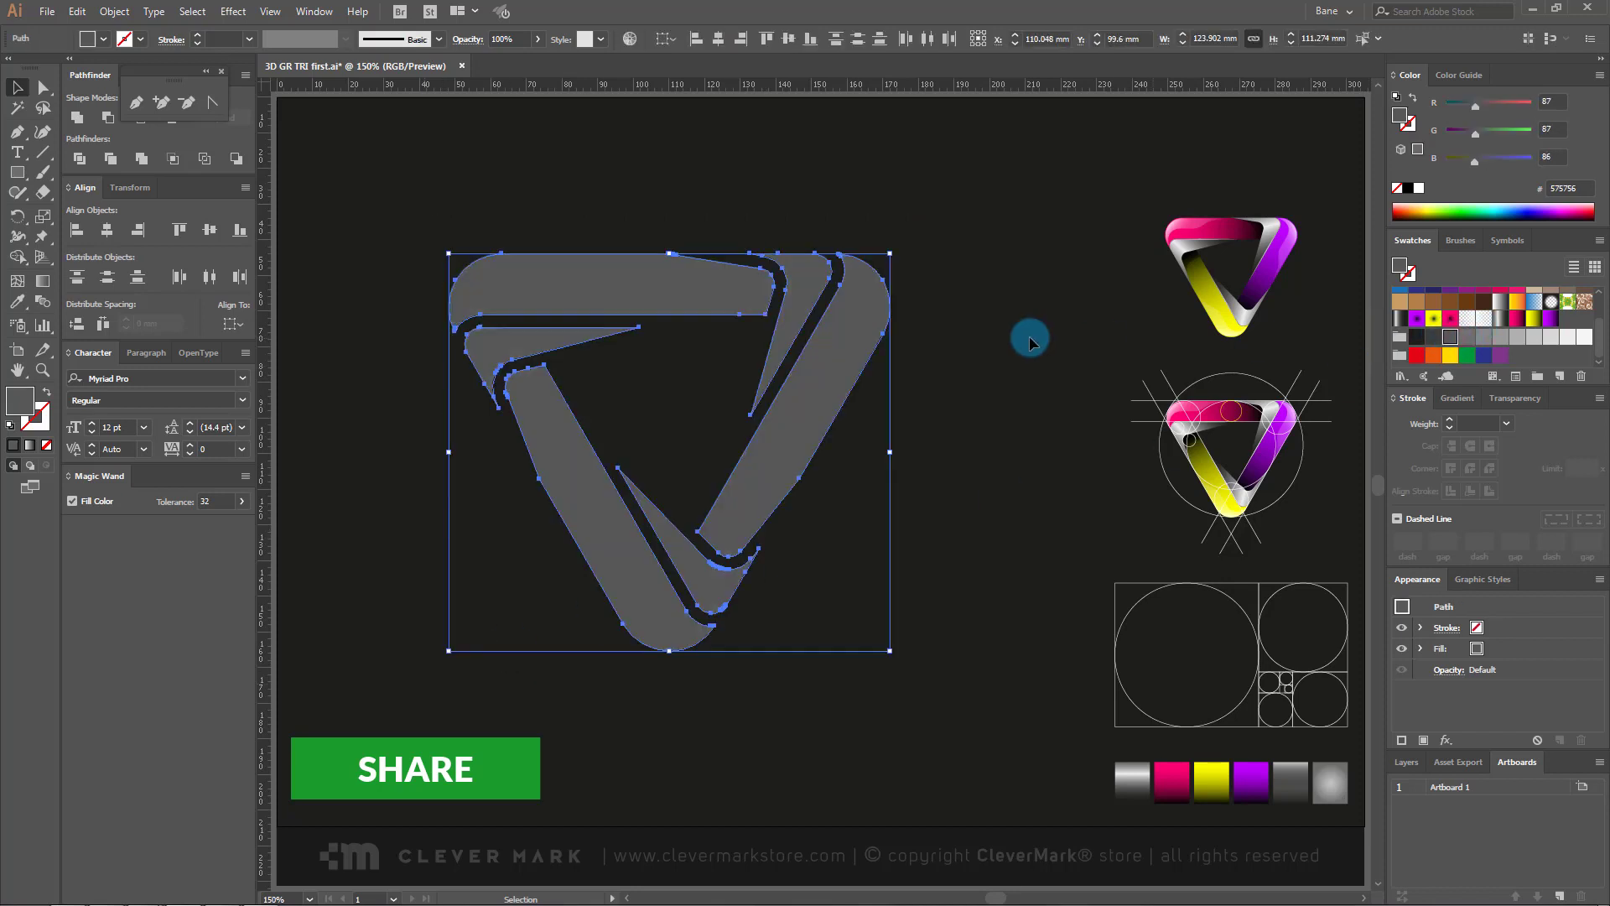
pyautogui.click(979, 340)
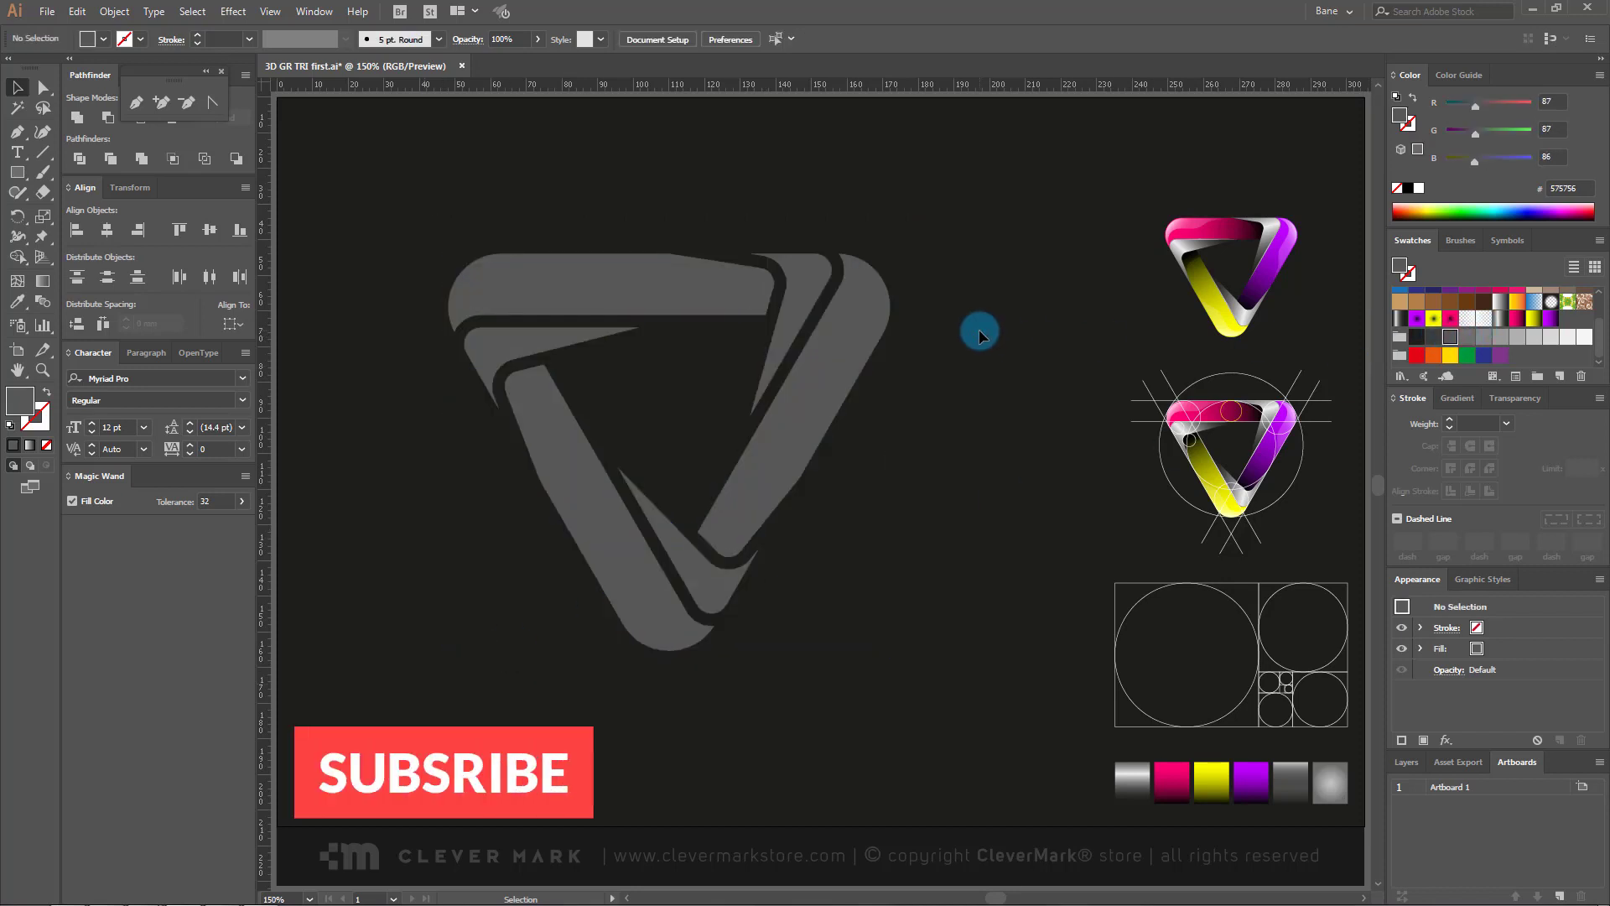